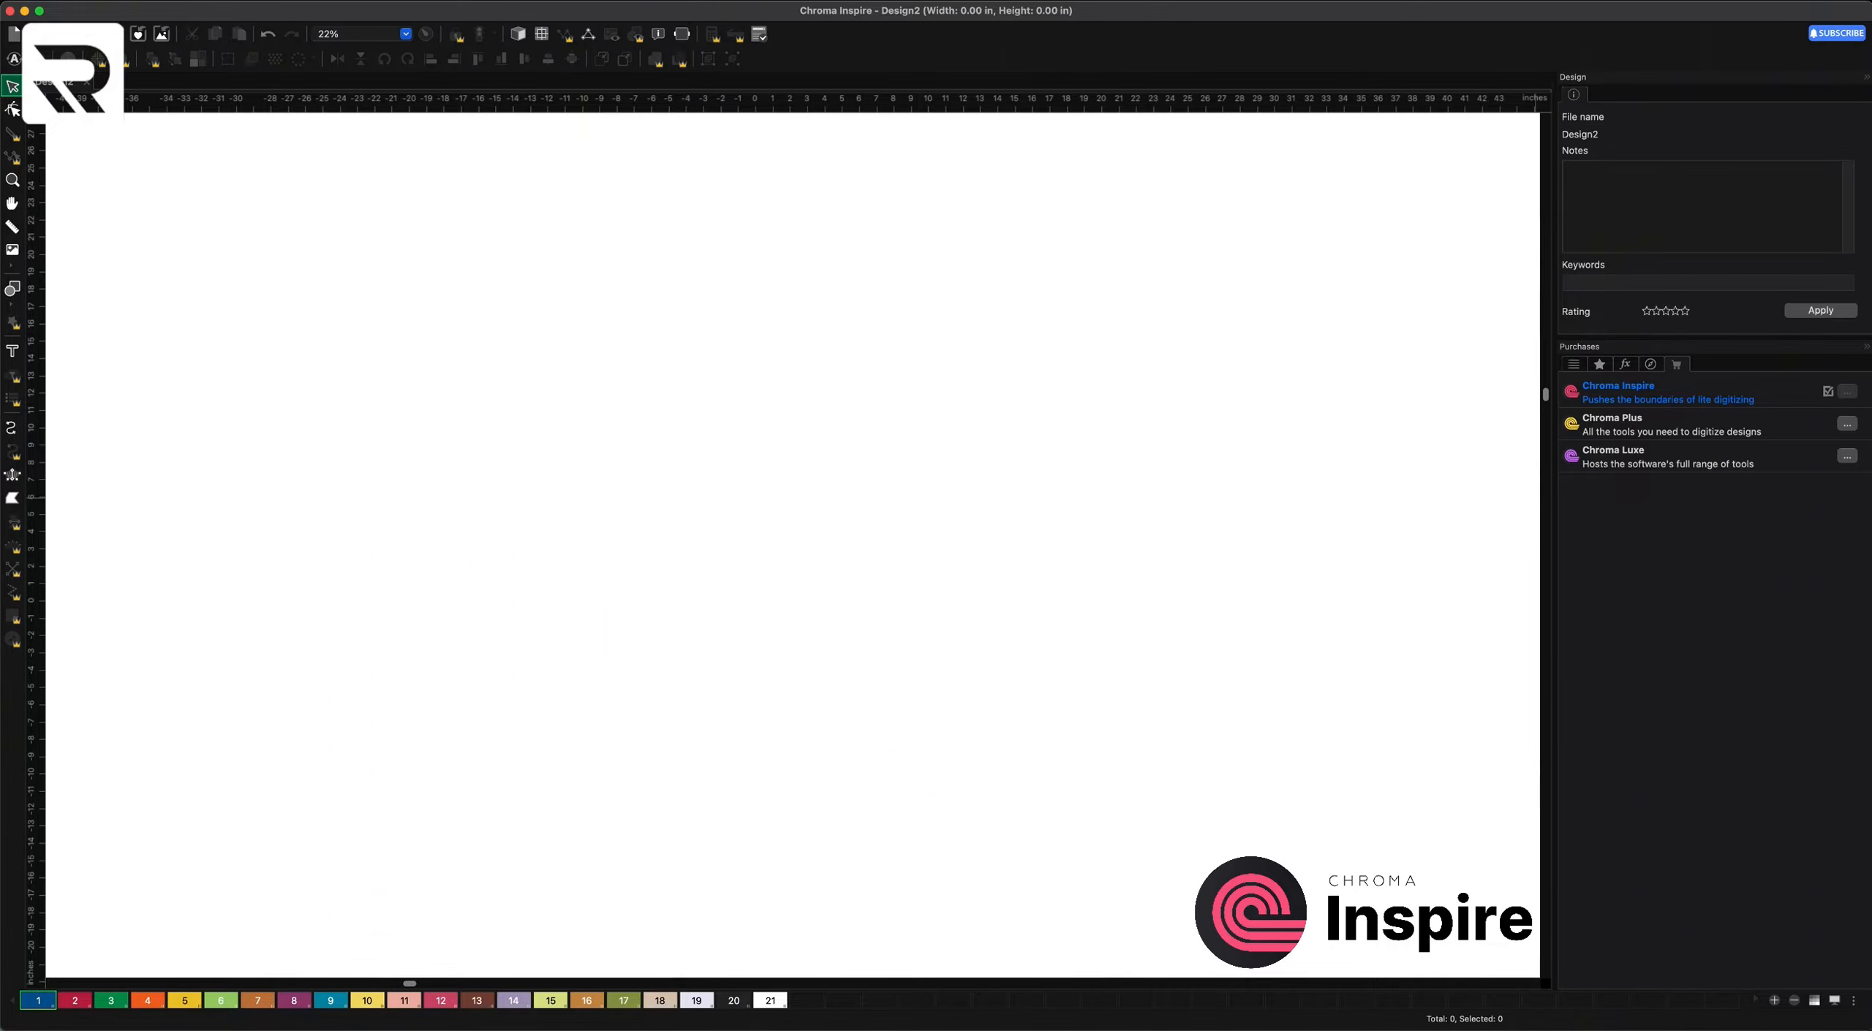
- Add the cat face and fox images to the design and arrange them side by side, cat to the fox's left
left_click_drag(1441, 346, 719, 432)
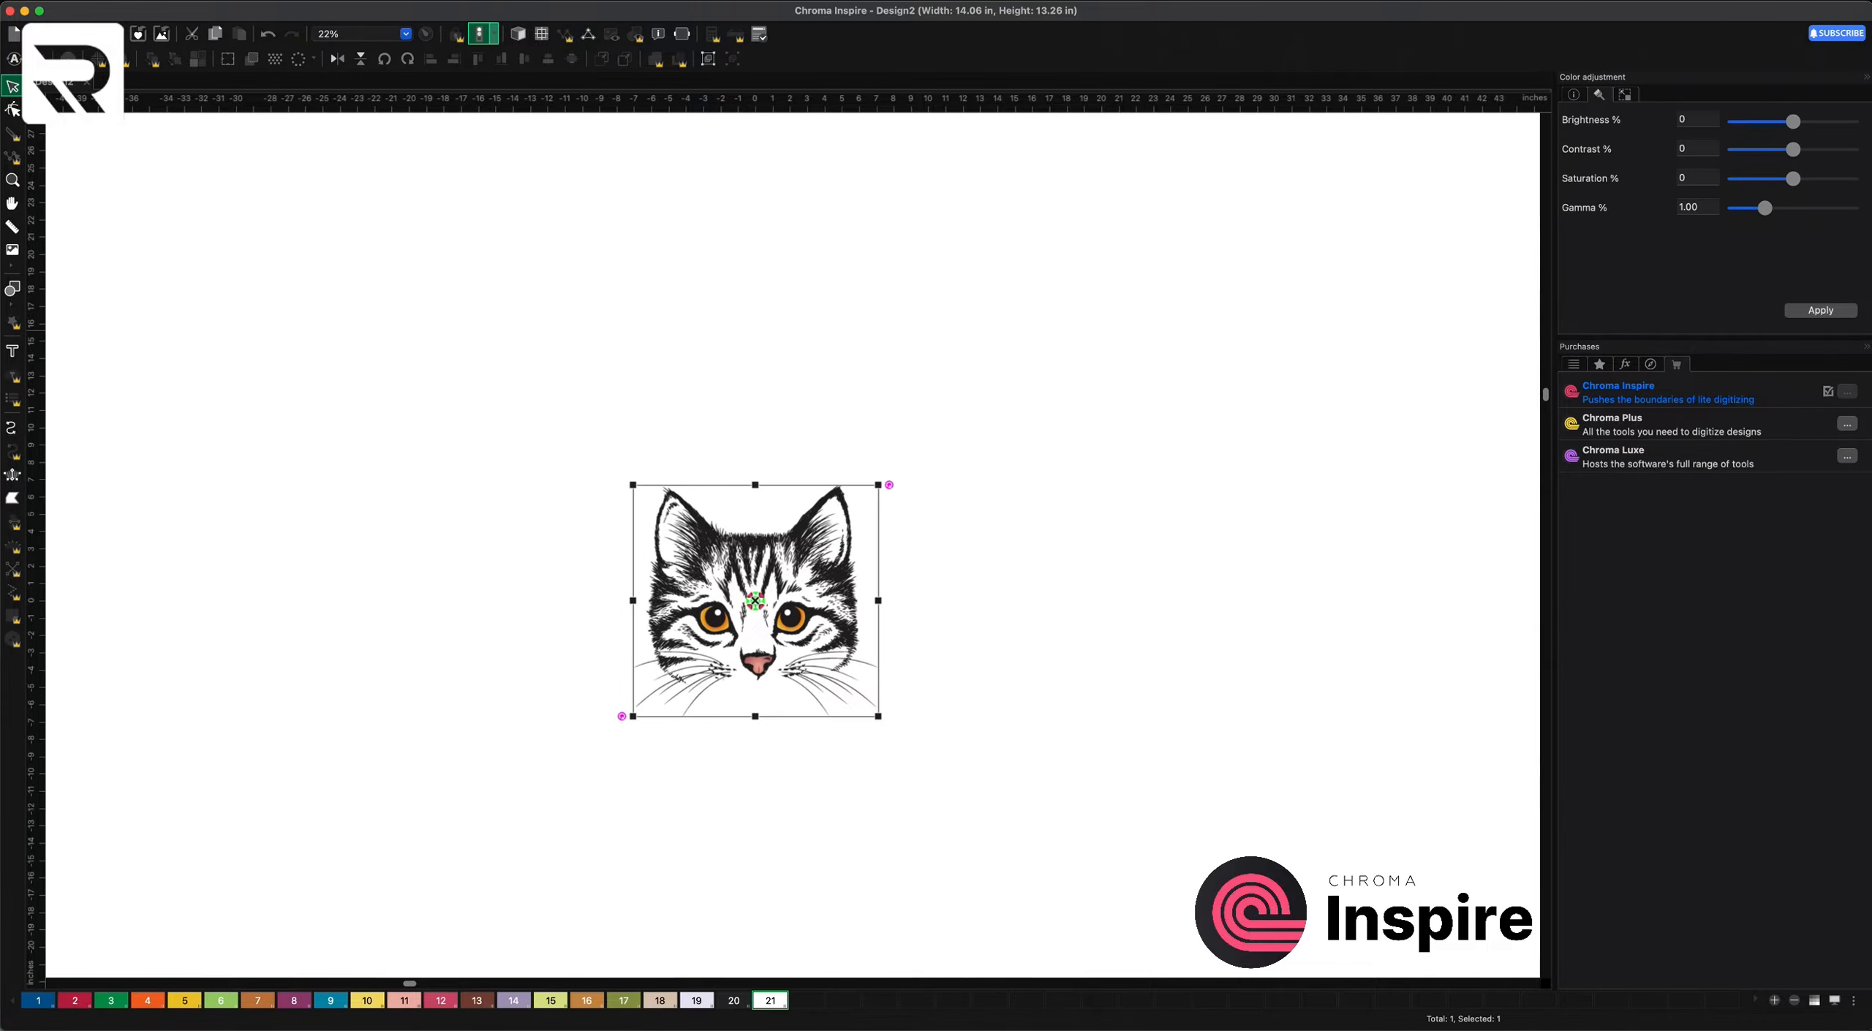
left_click_drag(1630, 300, 1107, 489)
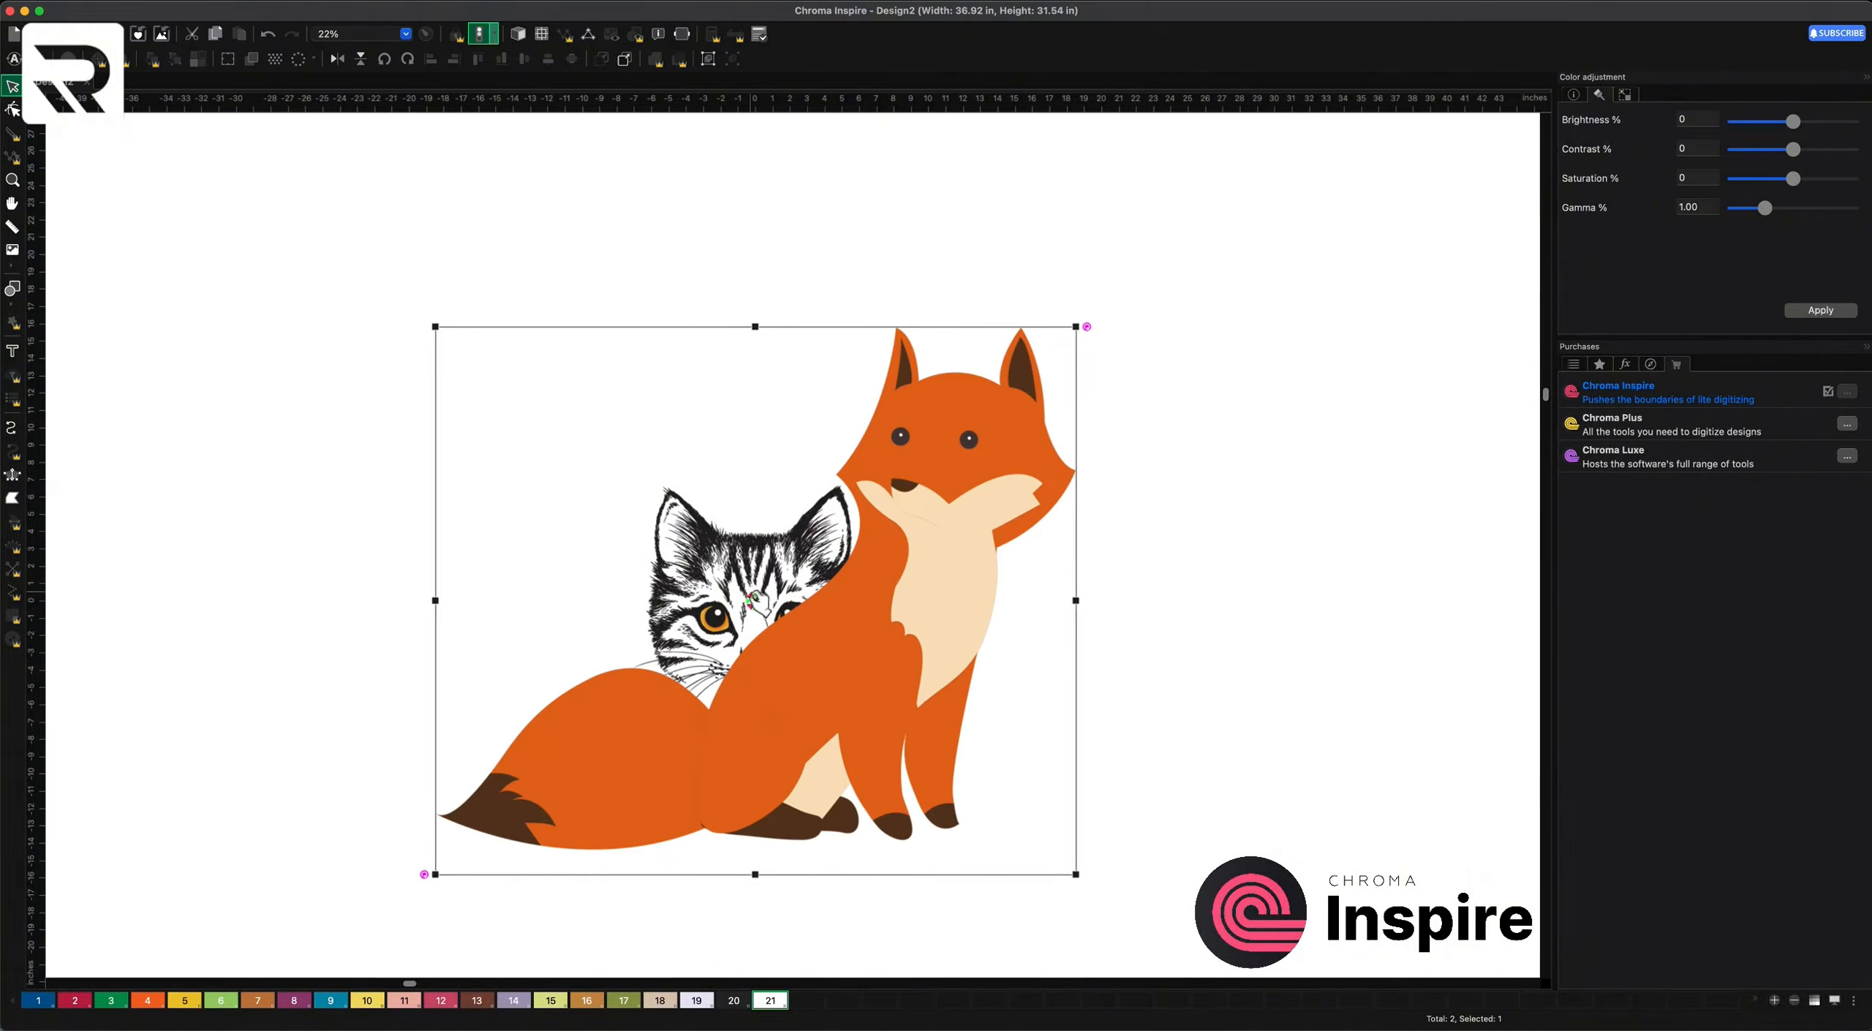
left_click_drag(755, 600, 1120, 589)
left_click(756, 599)
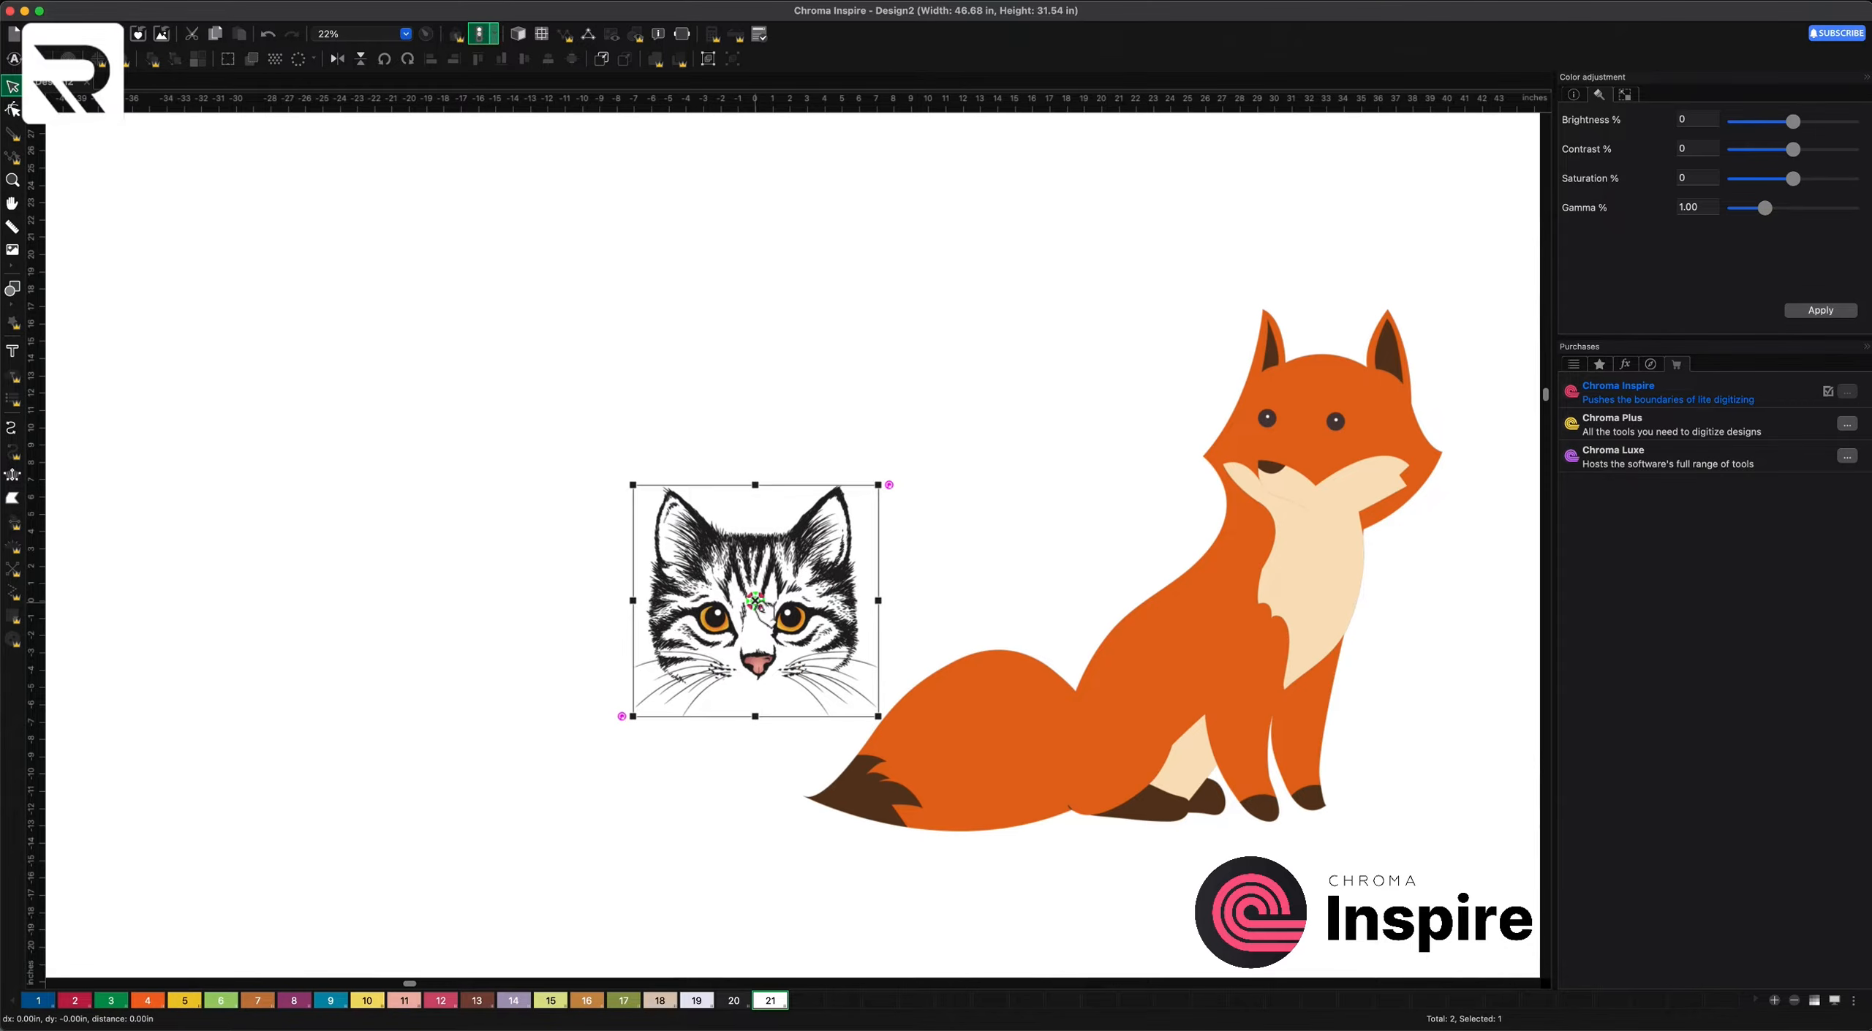
left_click_drag(757, 600, 432, 439)
left_click(1082, 513)
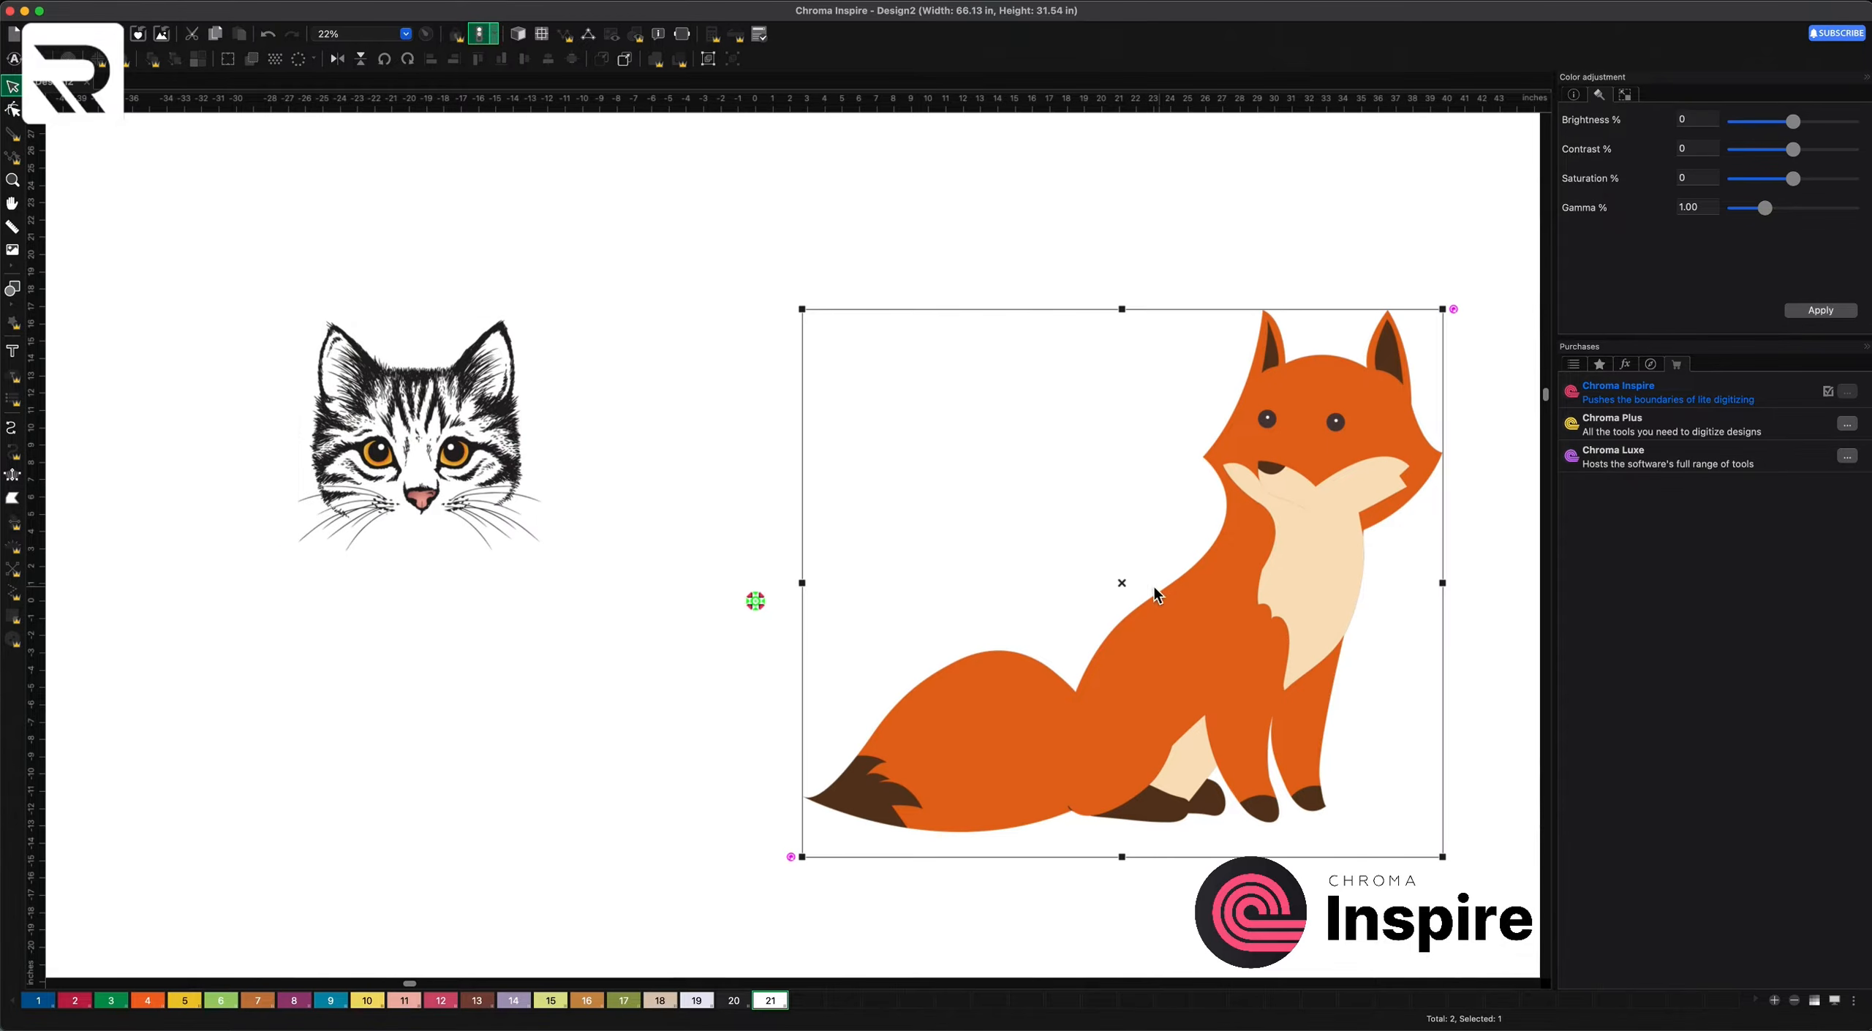
left_click_drag(1132, 591, 980, 516)
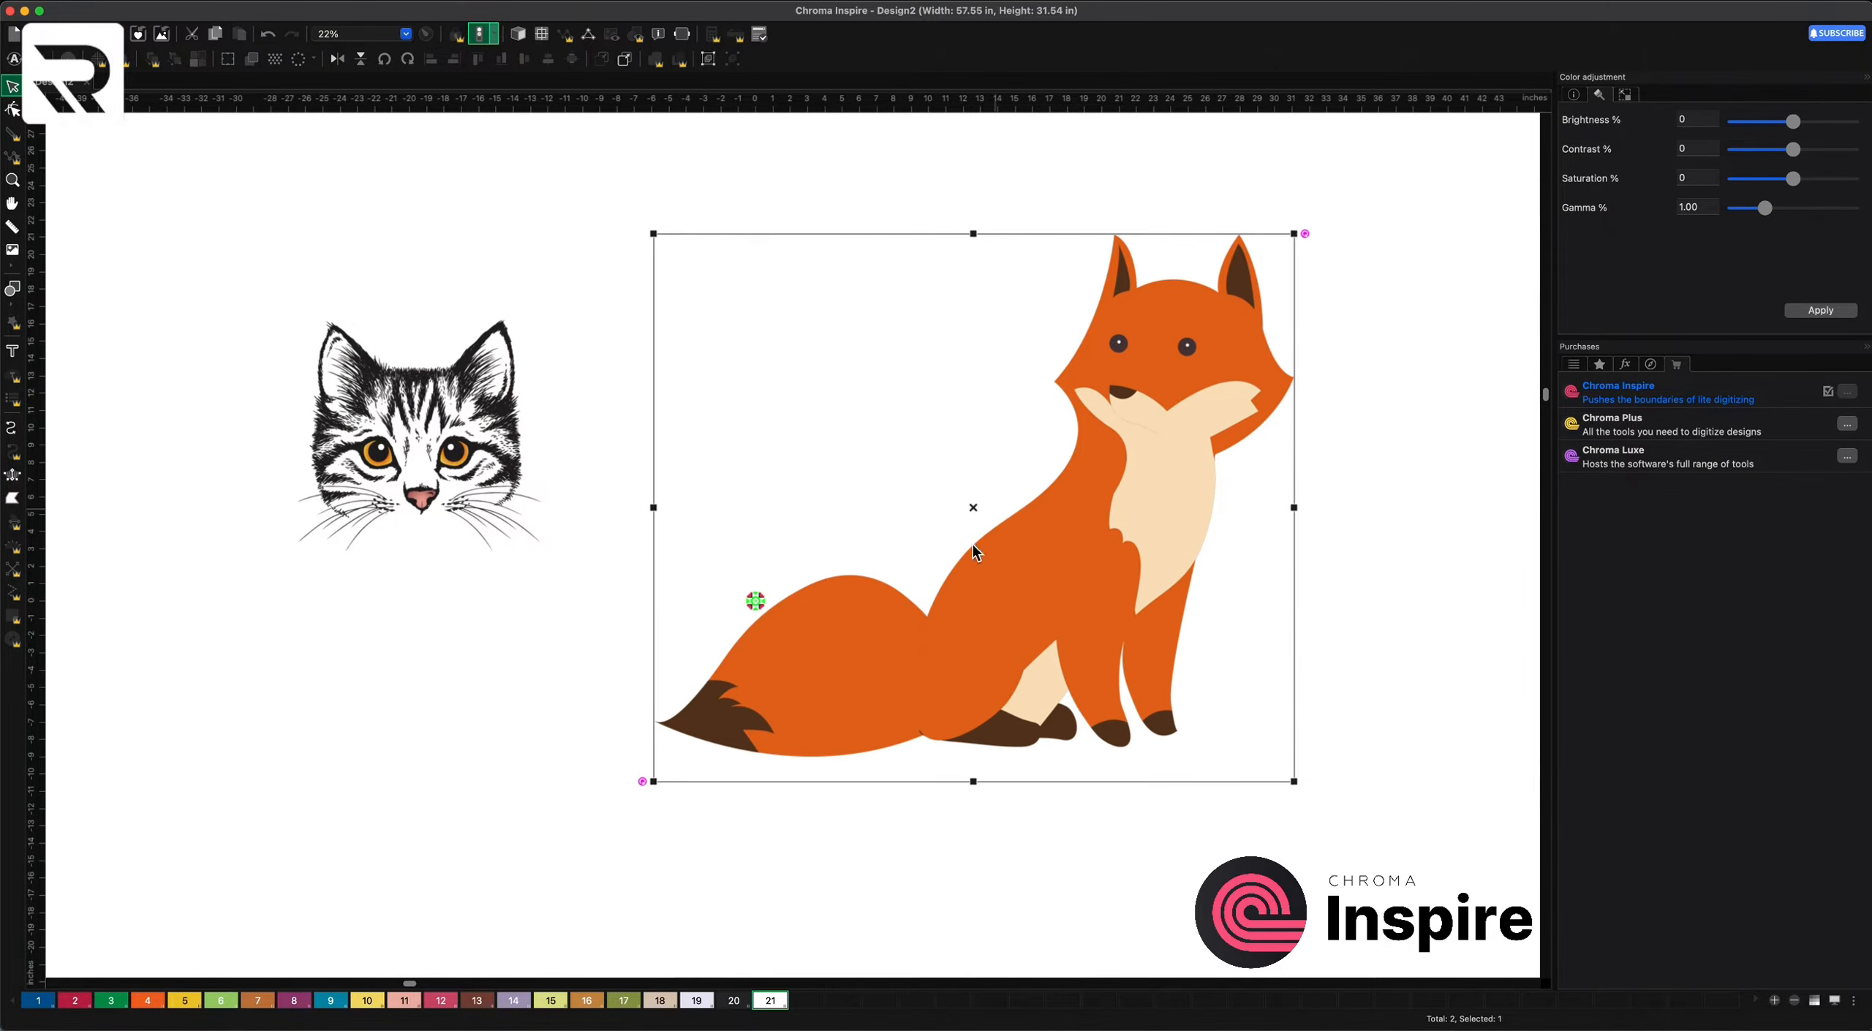
- Trace the lowest whisker on the left side of the cat's face with a three-point Run path
scroll(903, 563, "left", 10)
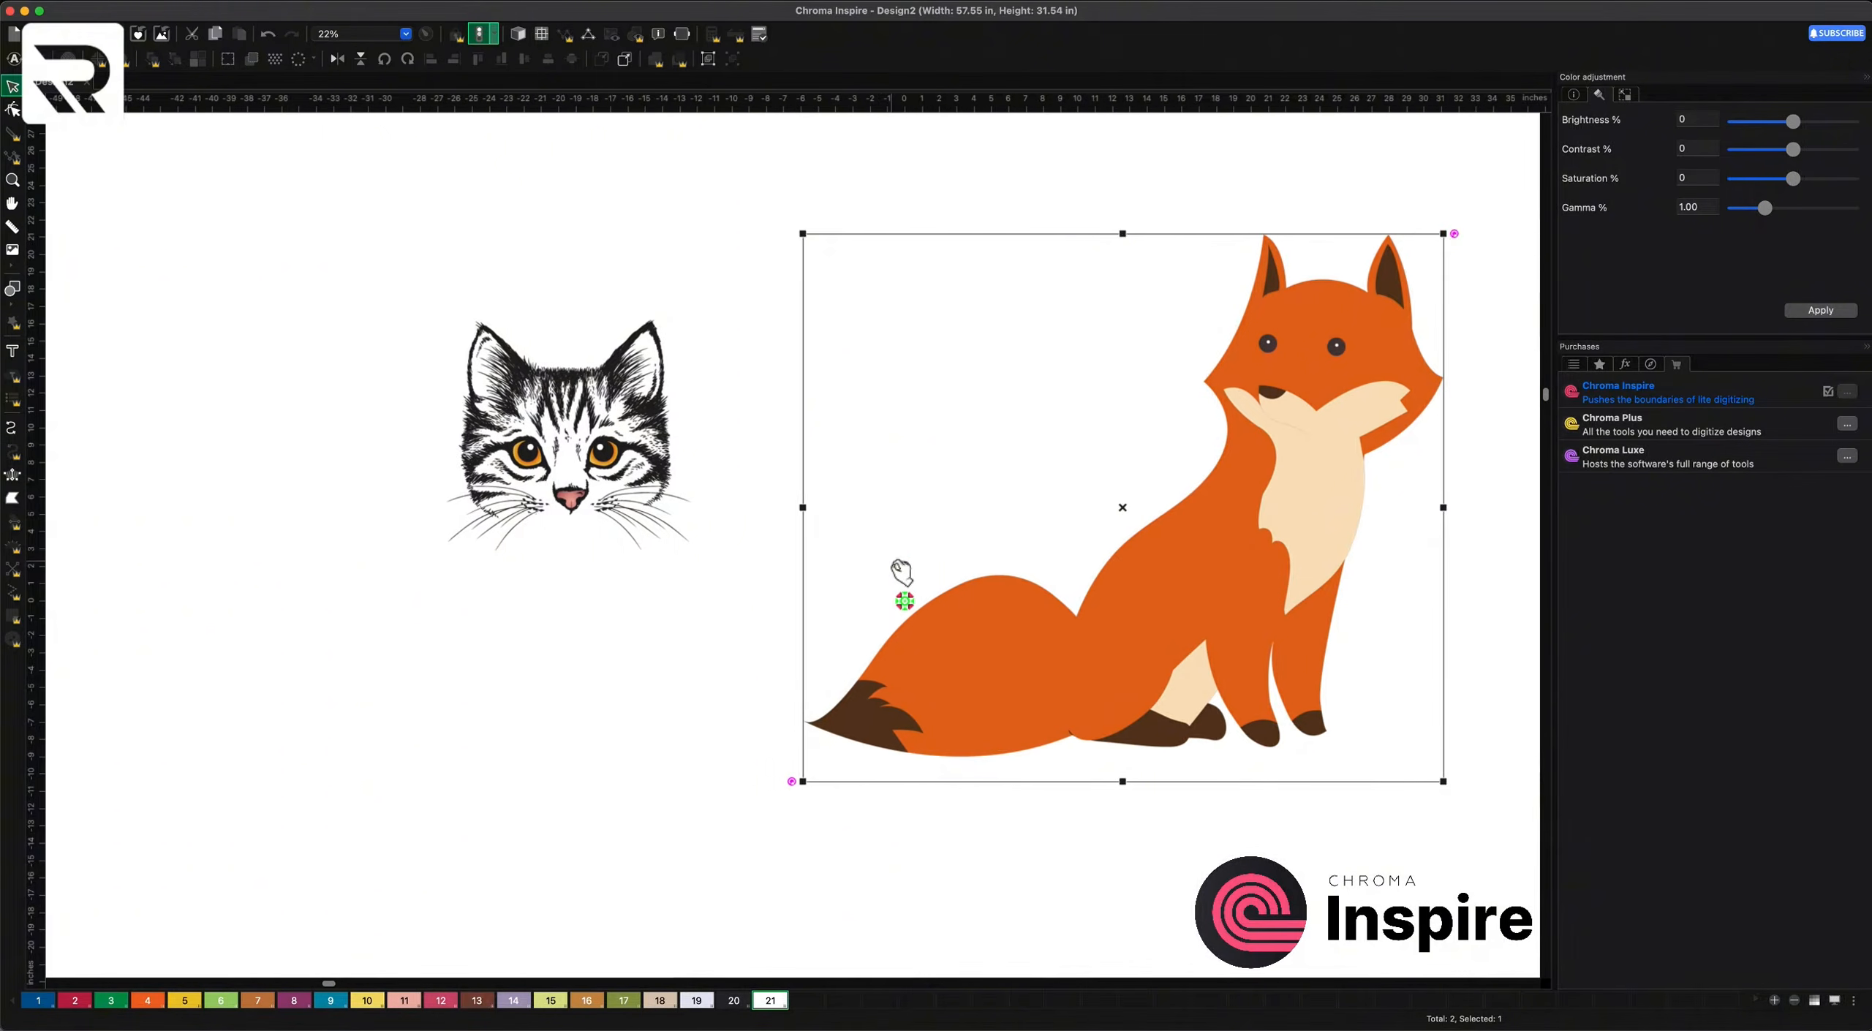
scroll(876, 567, "up", 3)
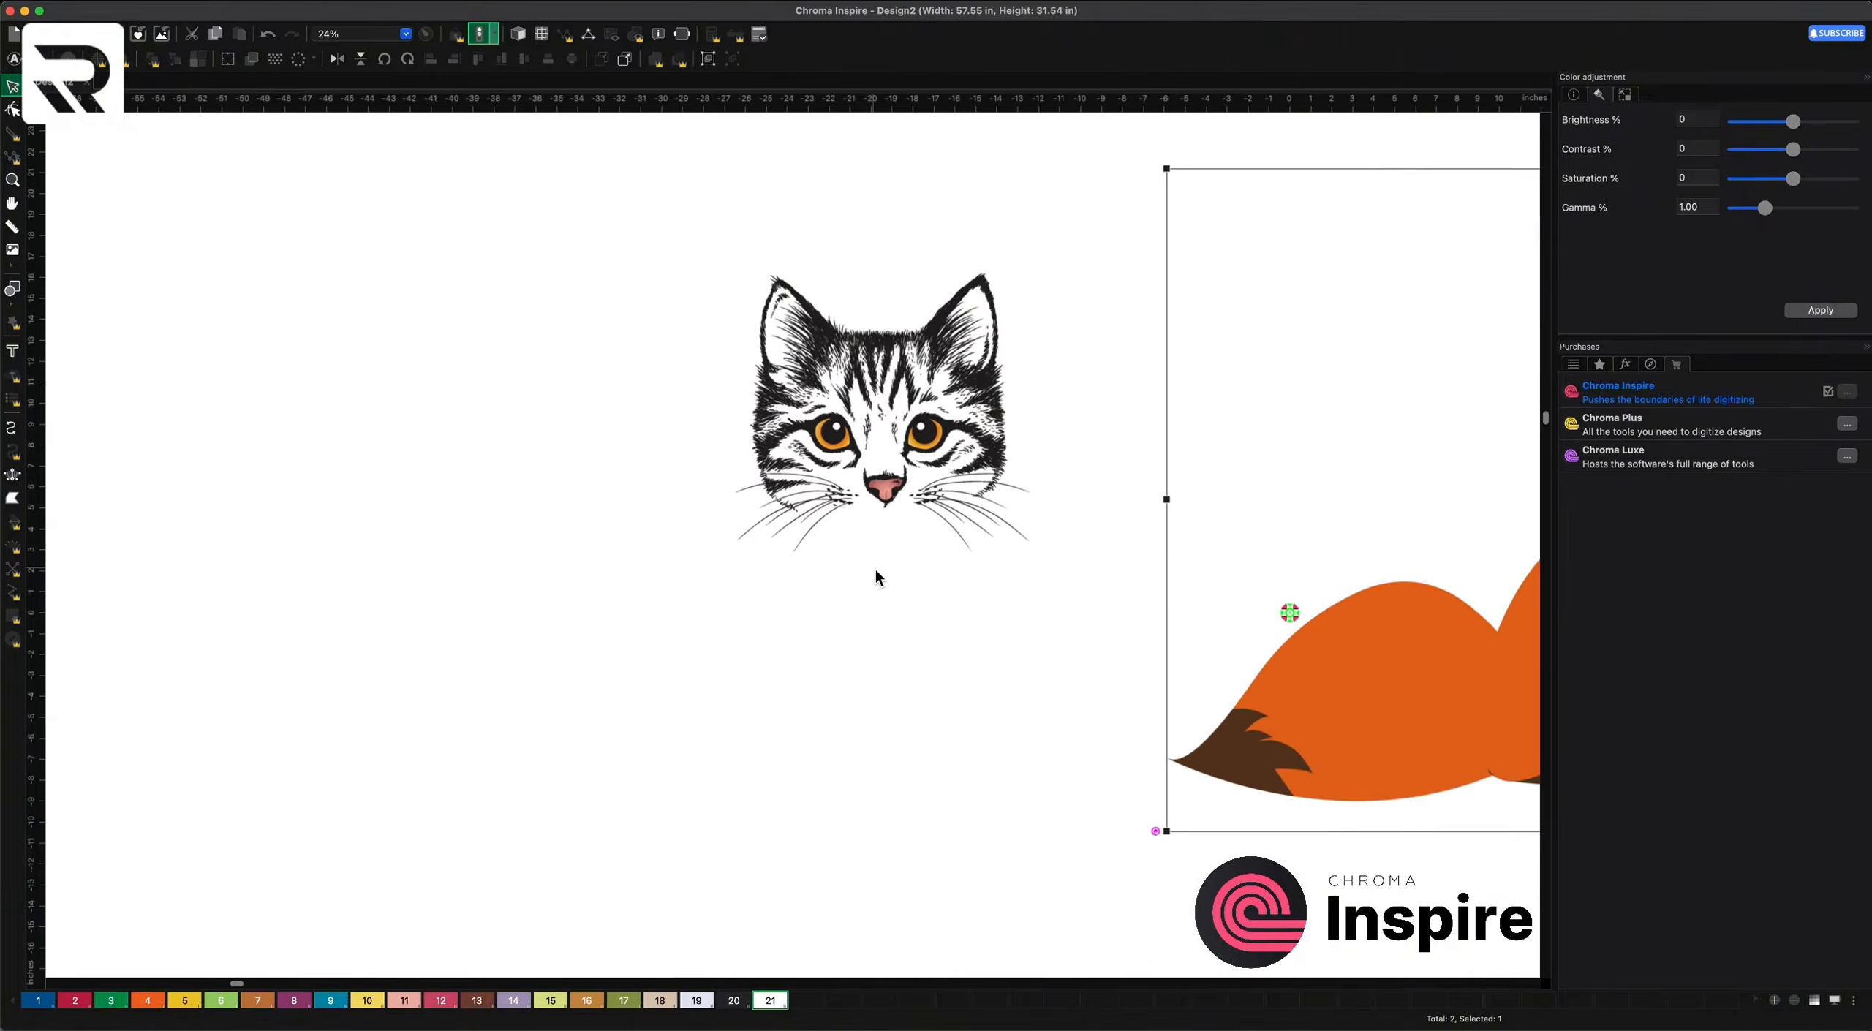
scroll(876, 576, "up", 4)
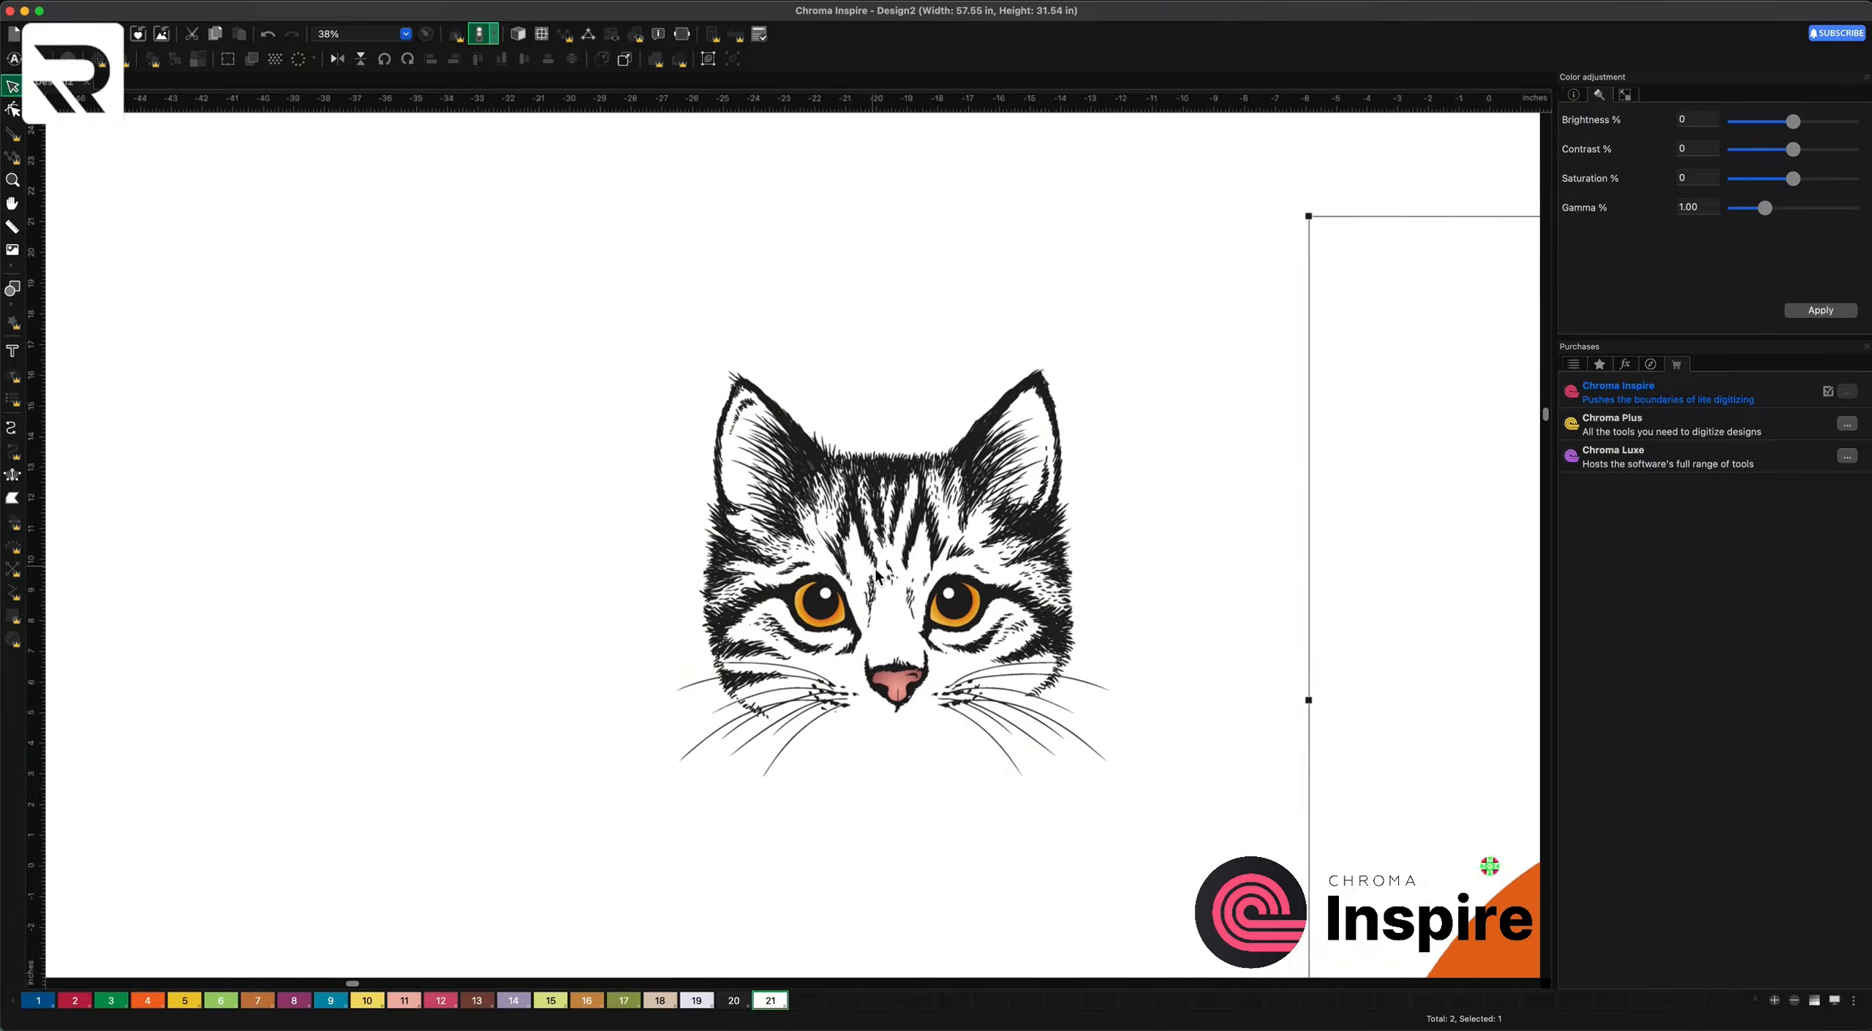
scroll(874, 574, "up", 2)
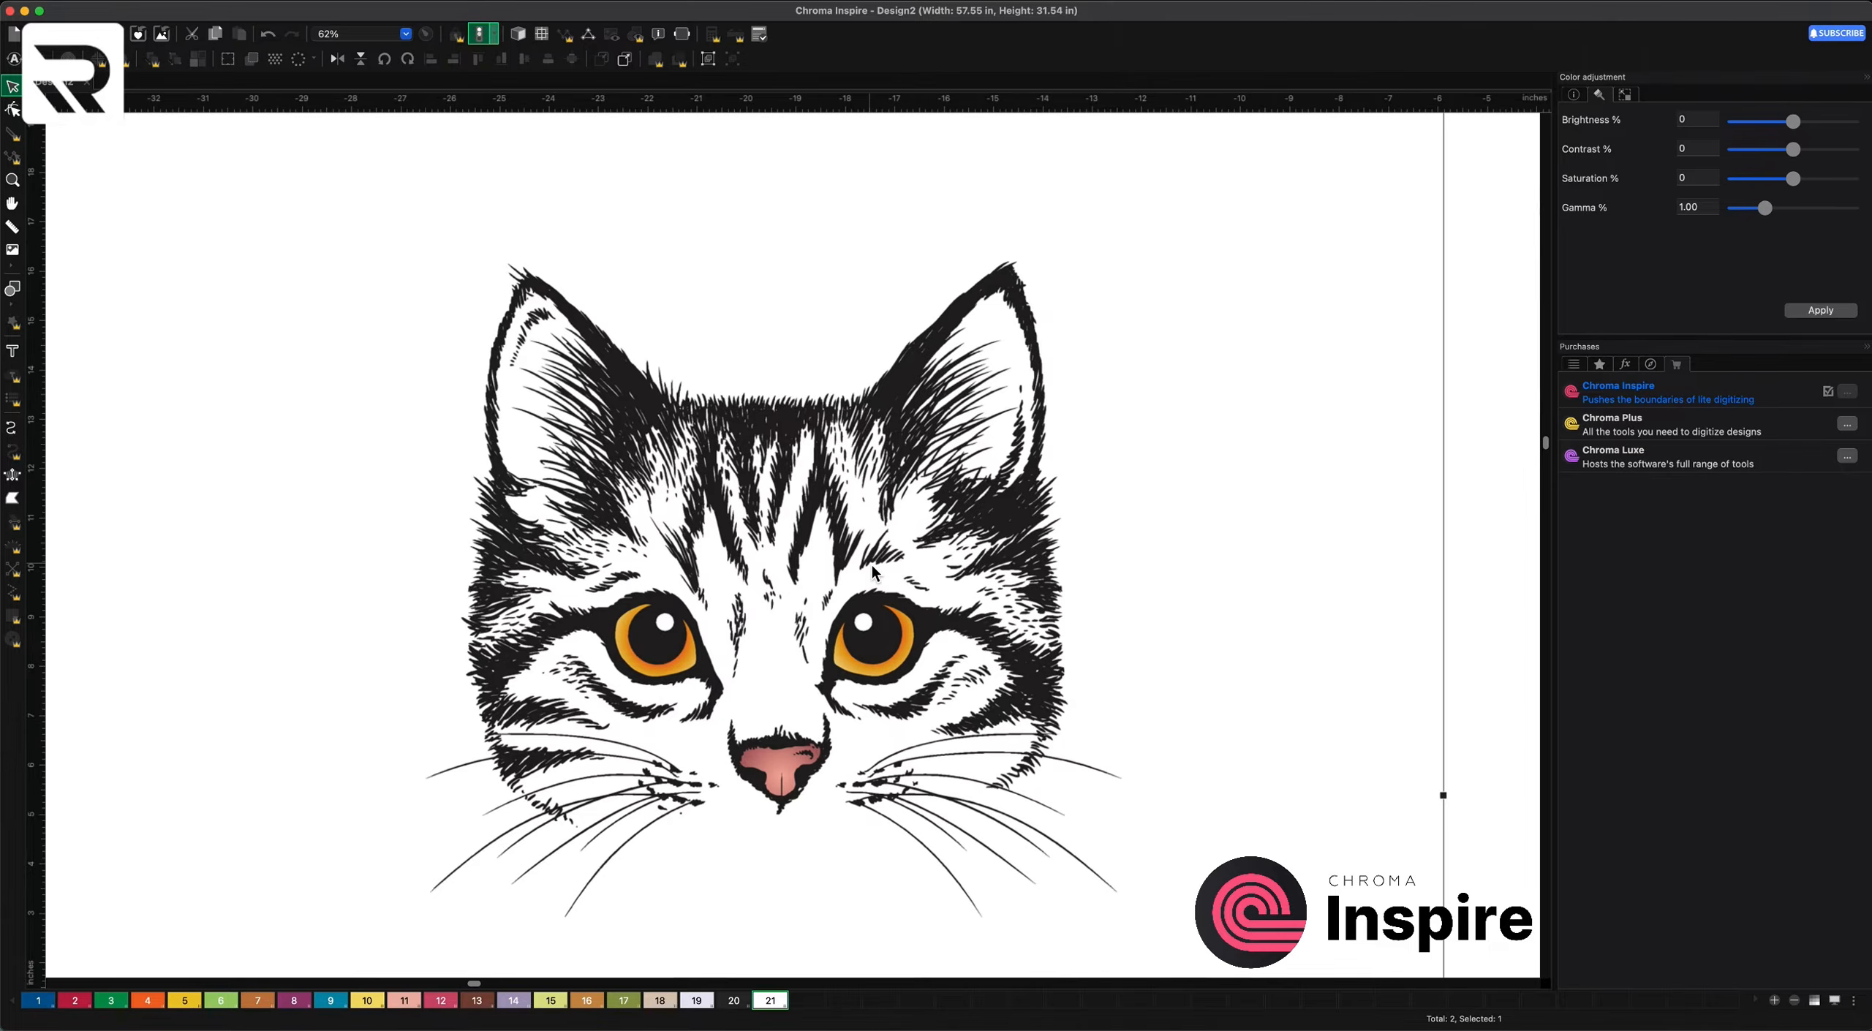
scroll(871, 562, "up", 2)
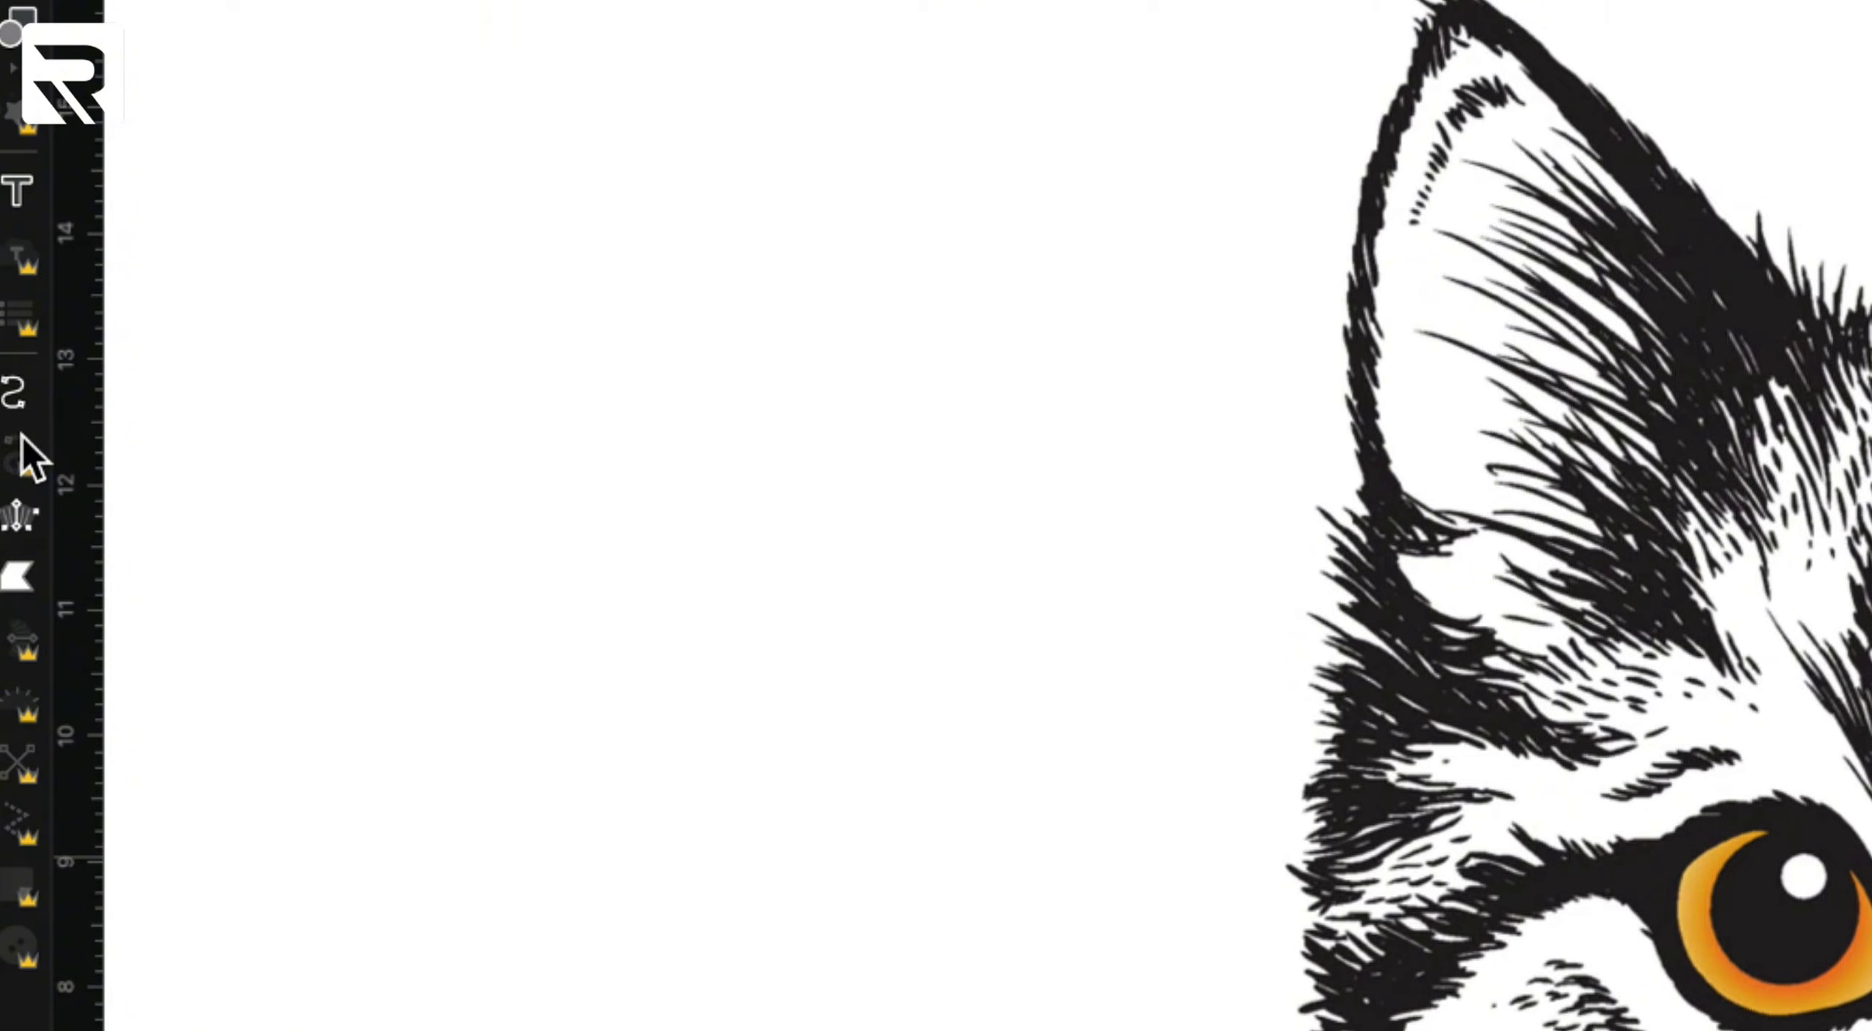
left_click(24, 531)
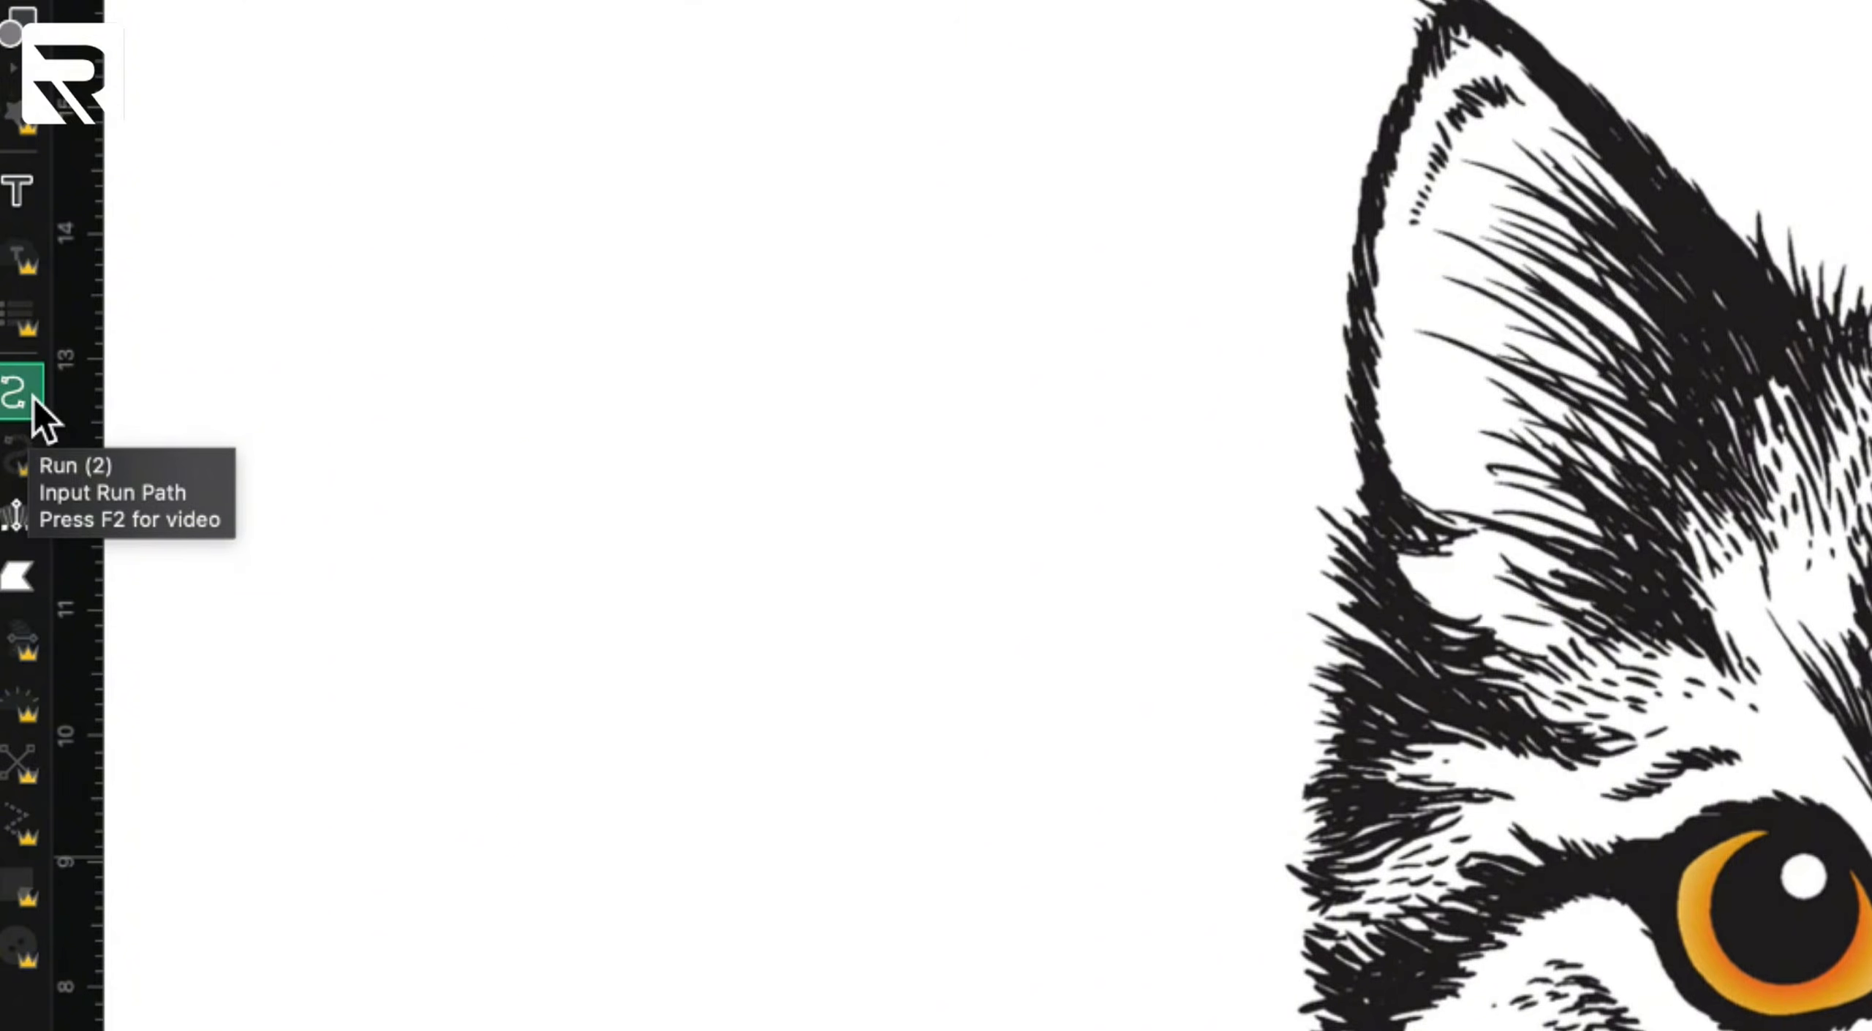
left_click(33, 396)
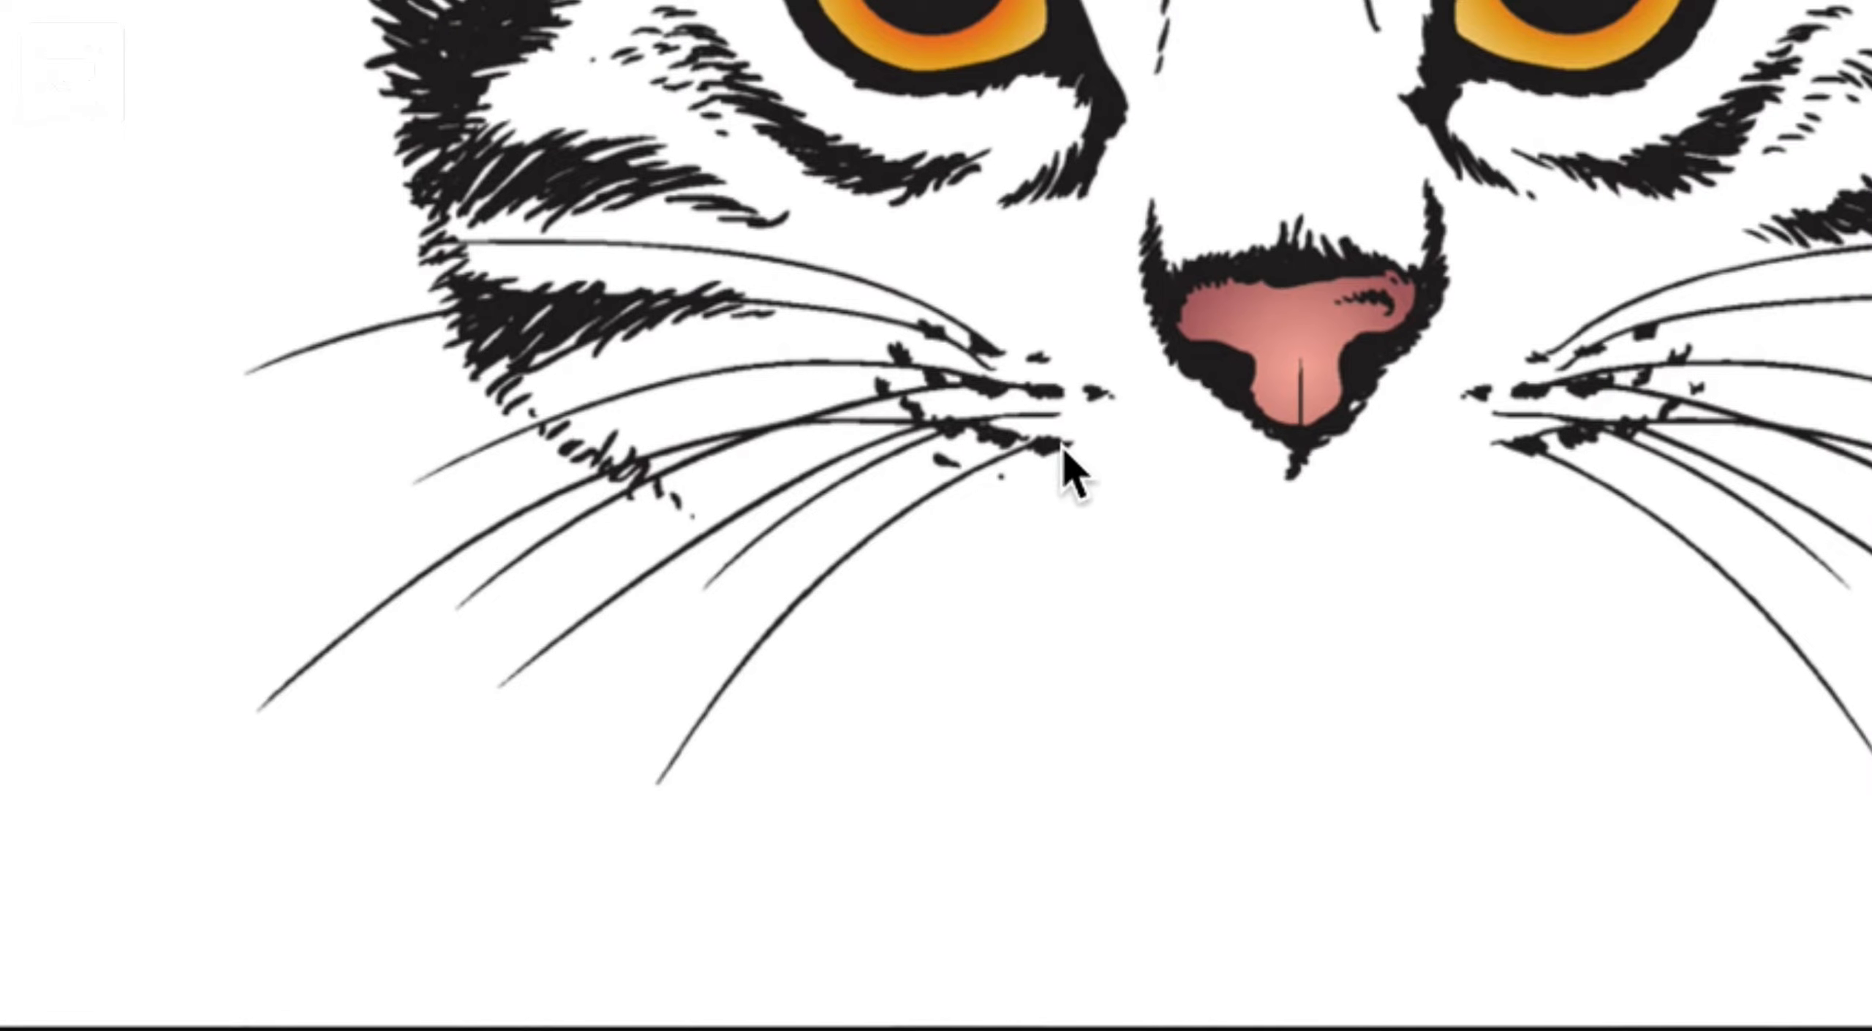
left_click(1056, 442)
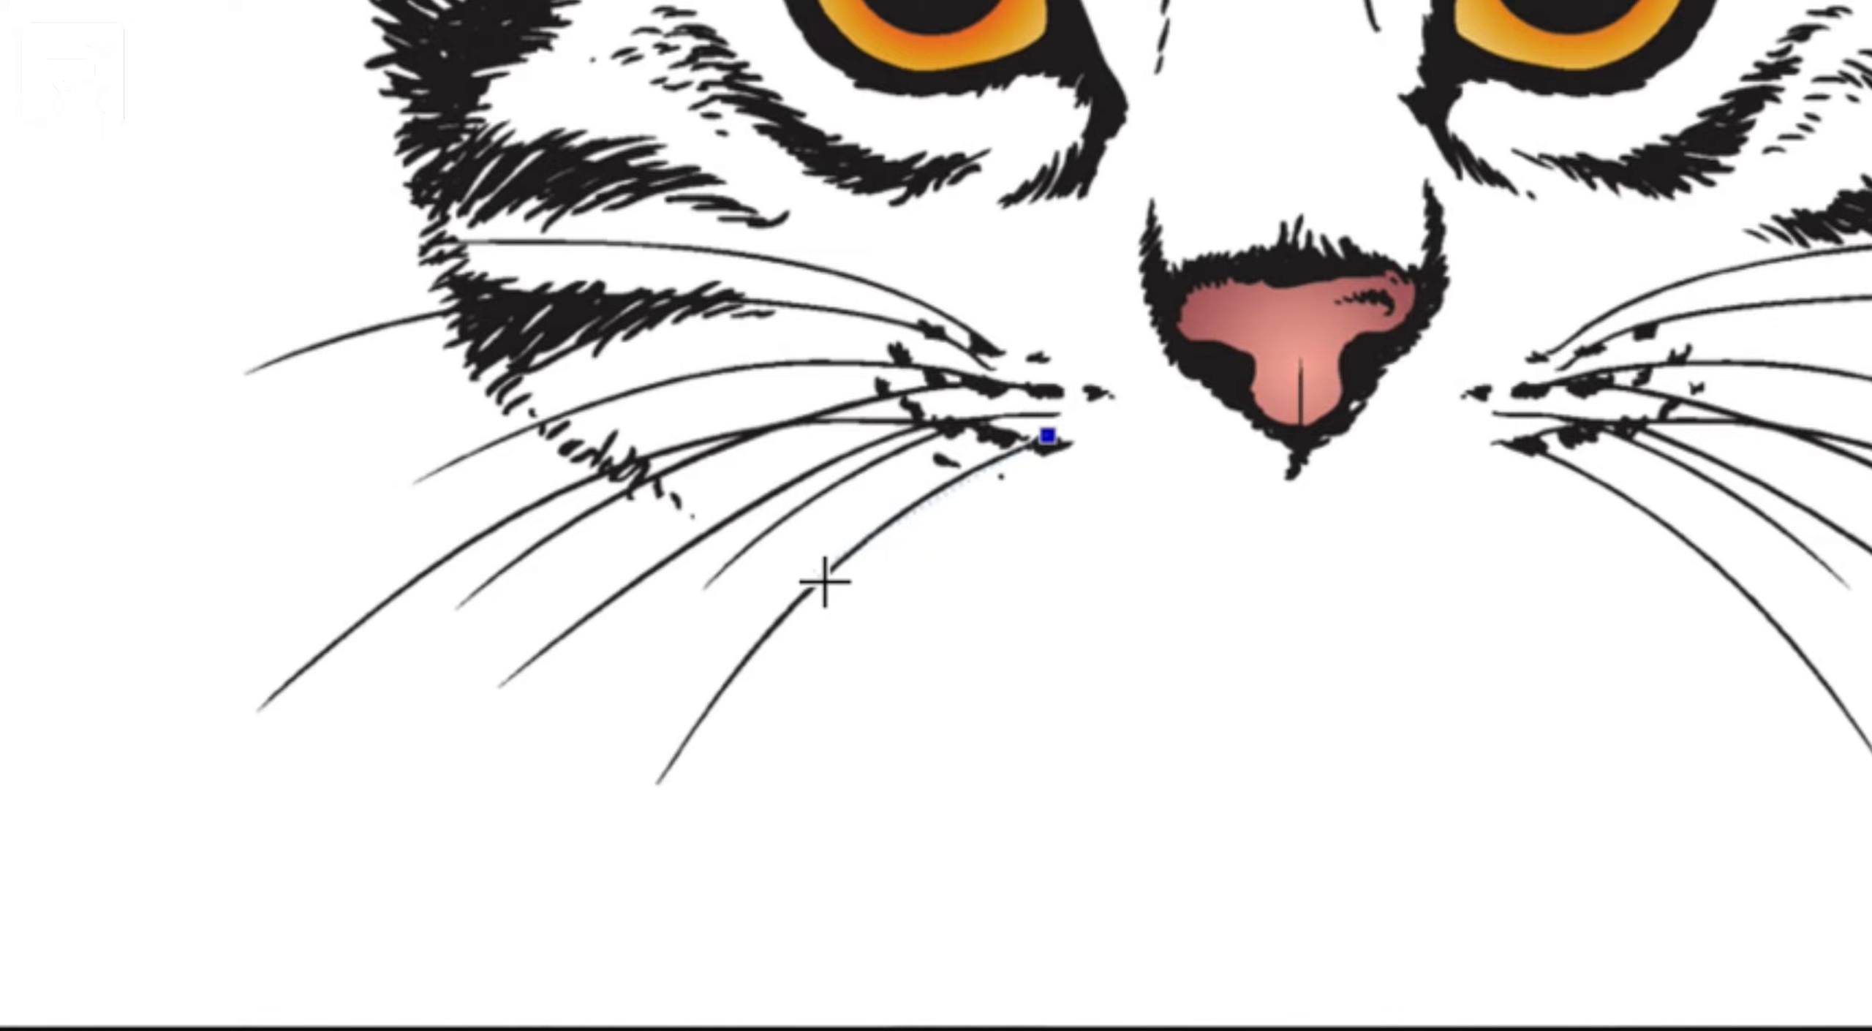
left_click(826, 581)
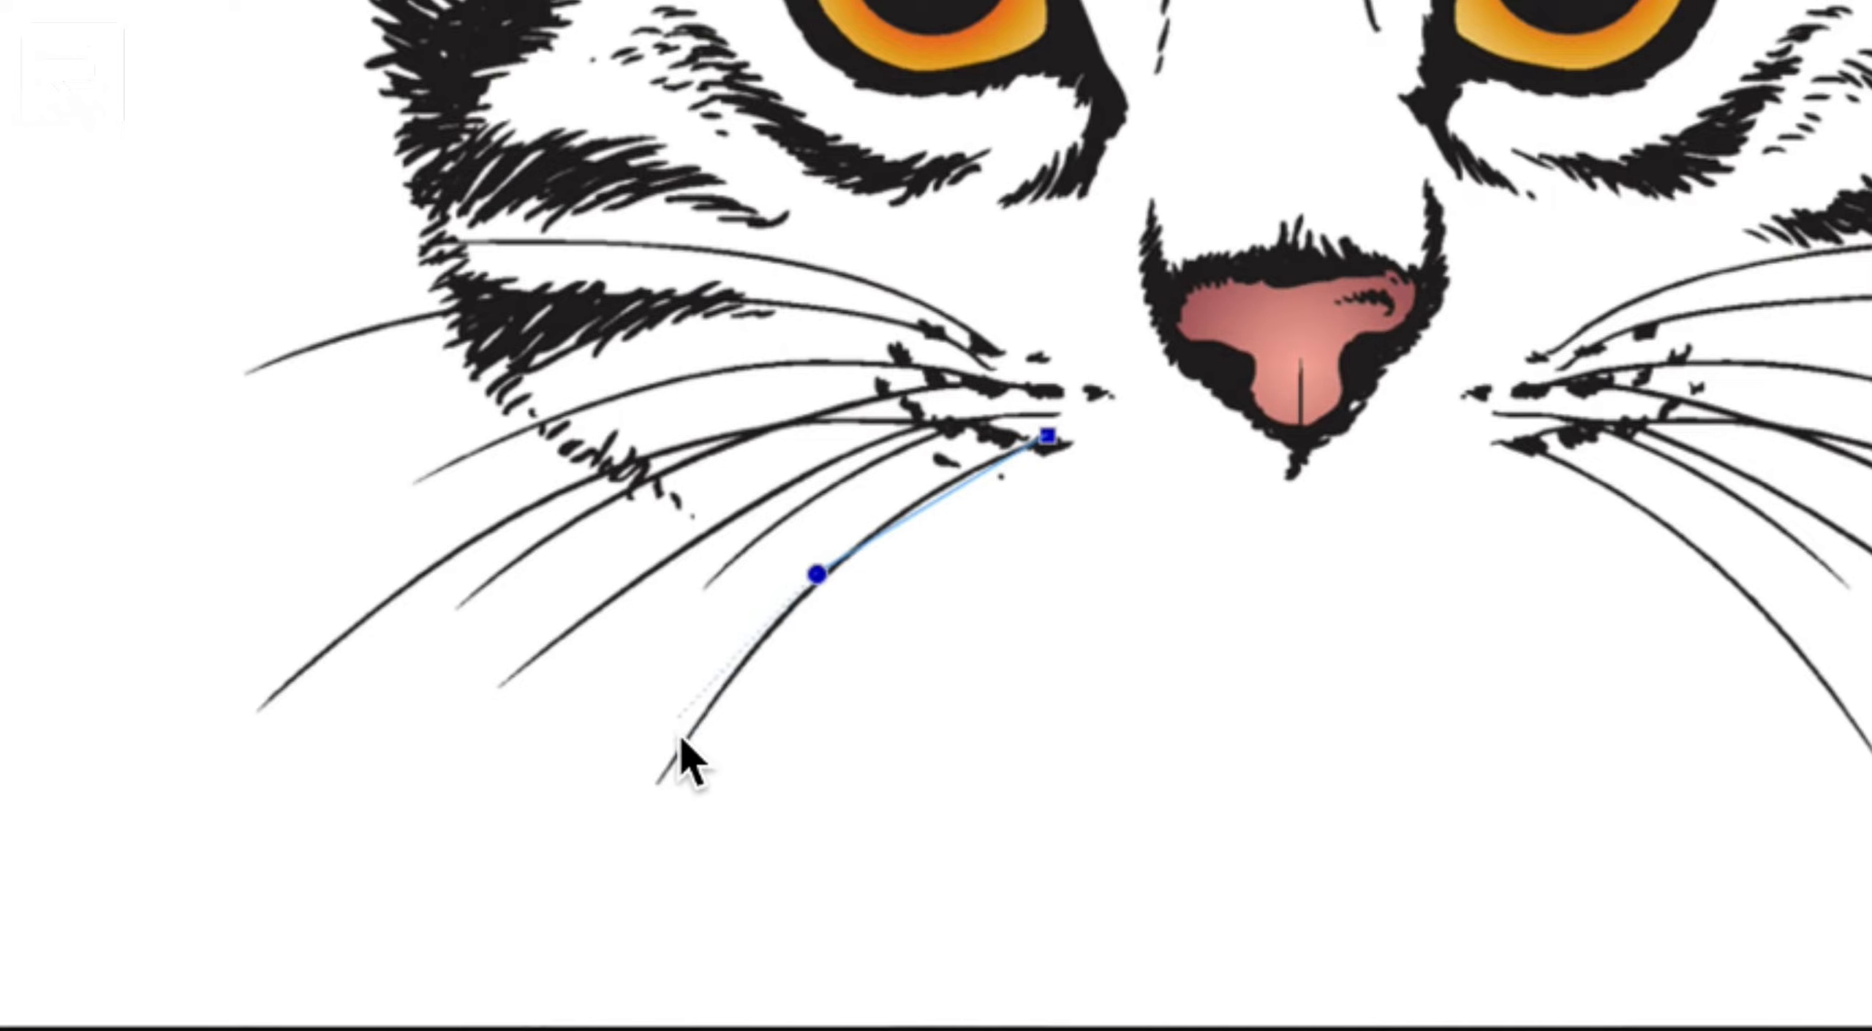
left_click(657, 776)
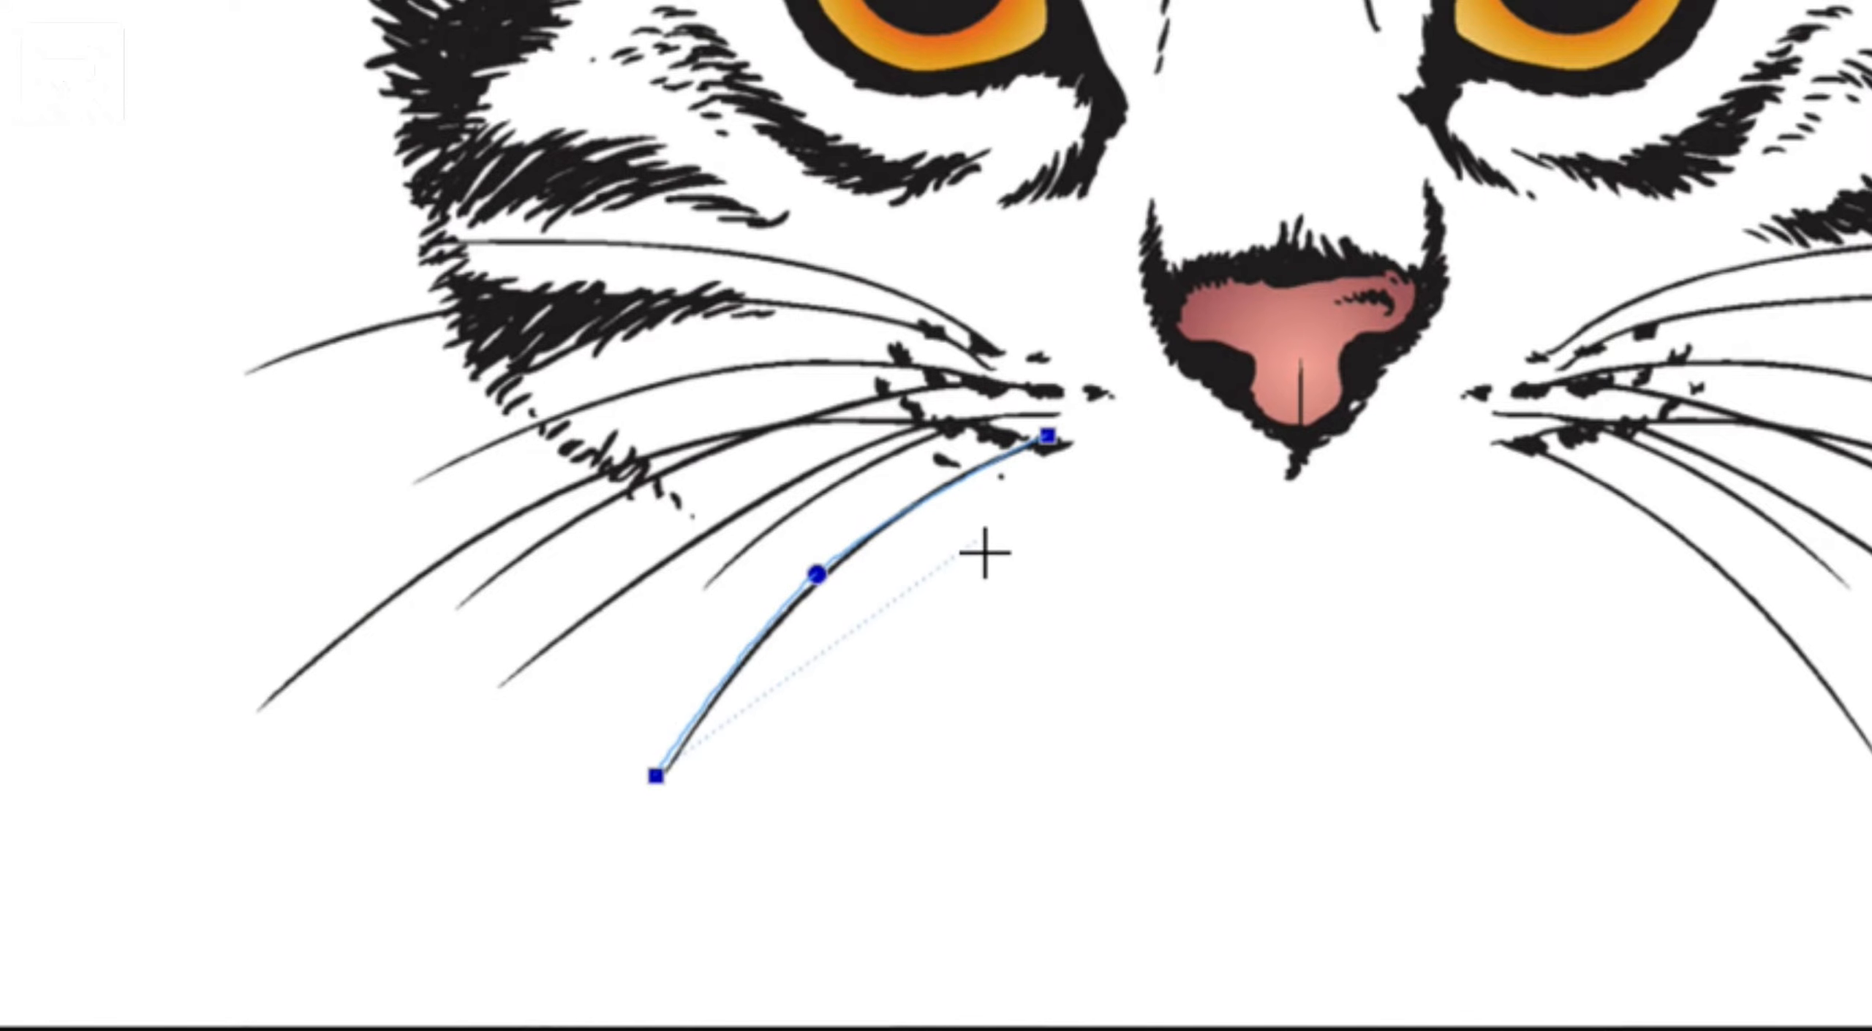
key("Return")
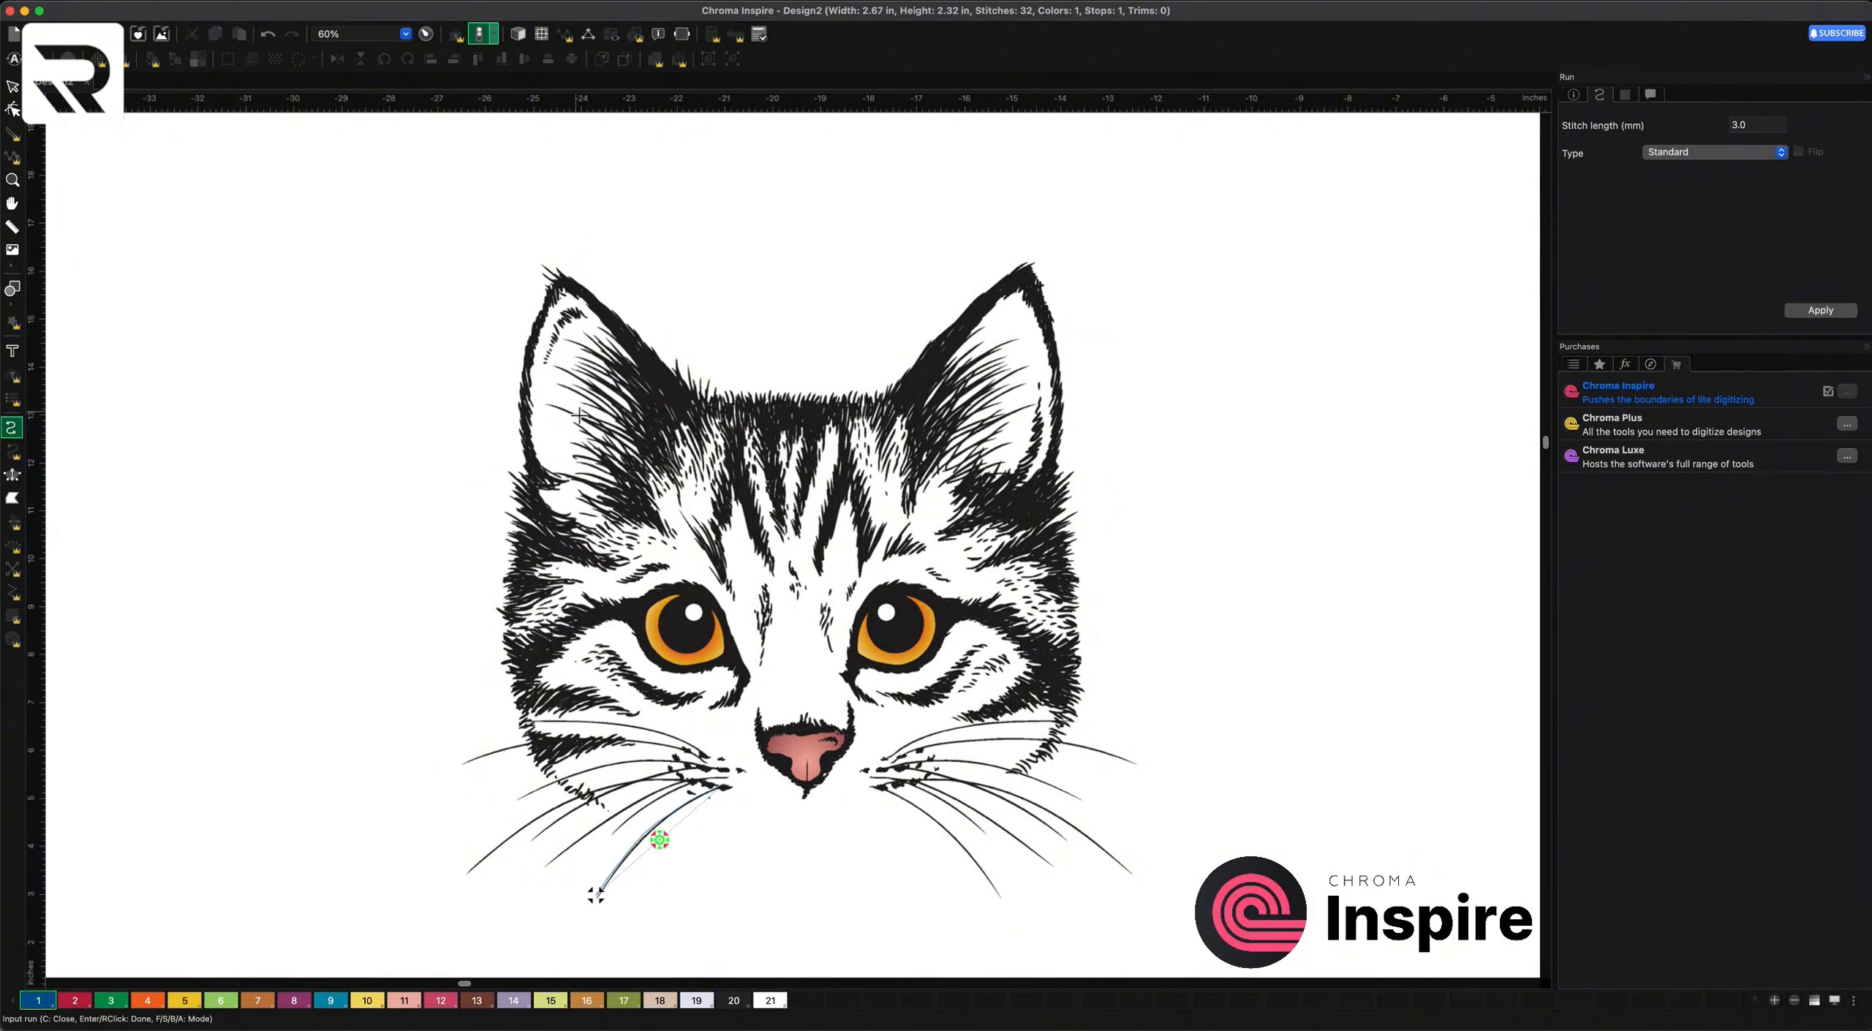
- Turn on the 3D view, open the design's sequence list and finish the Run command
left_click(518, 33)
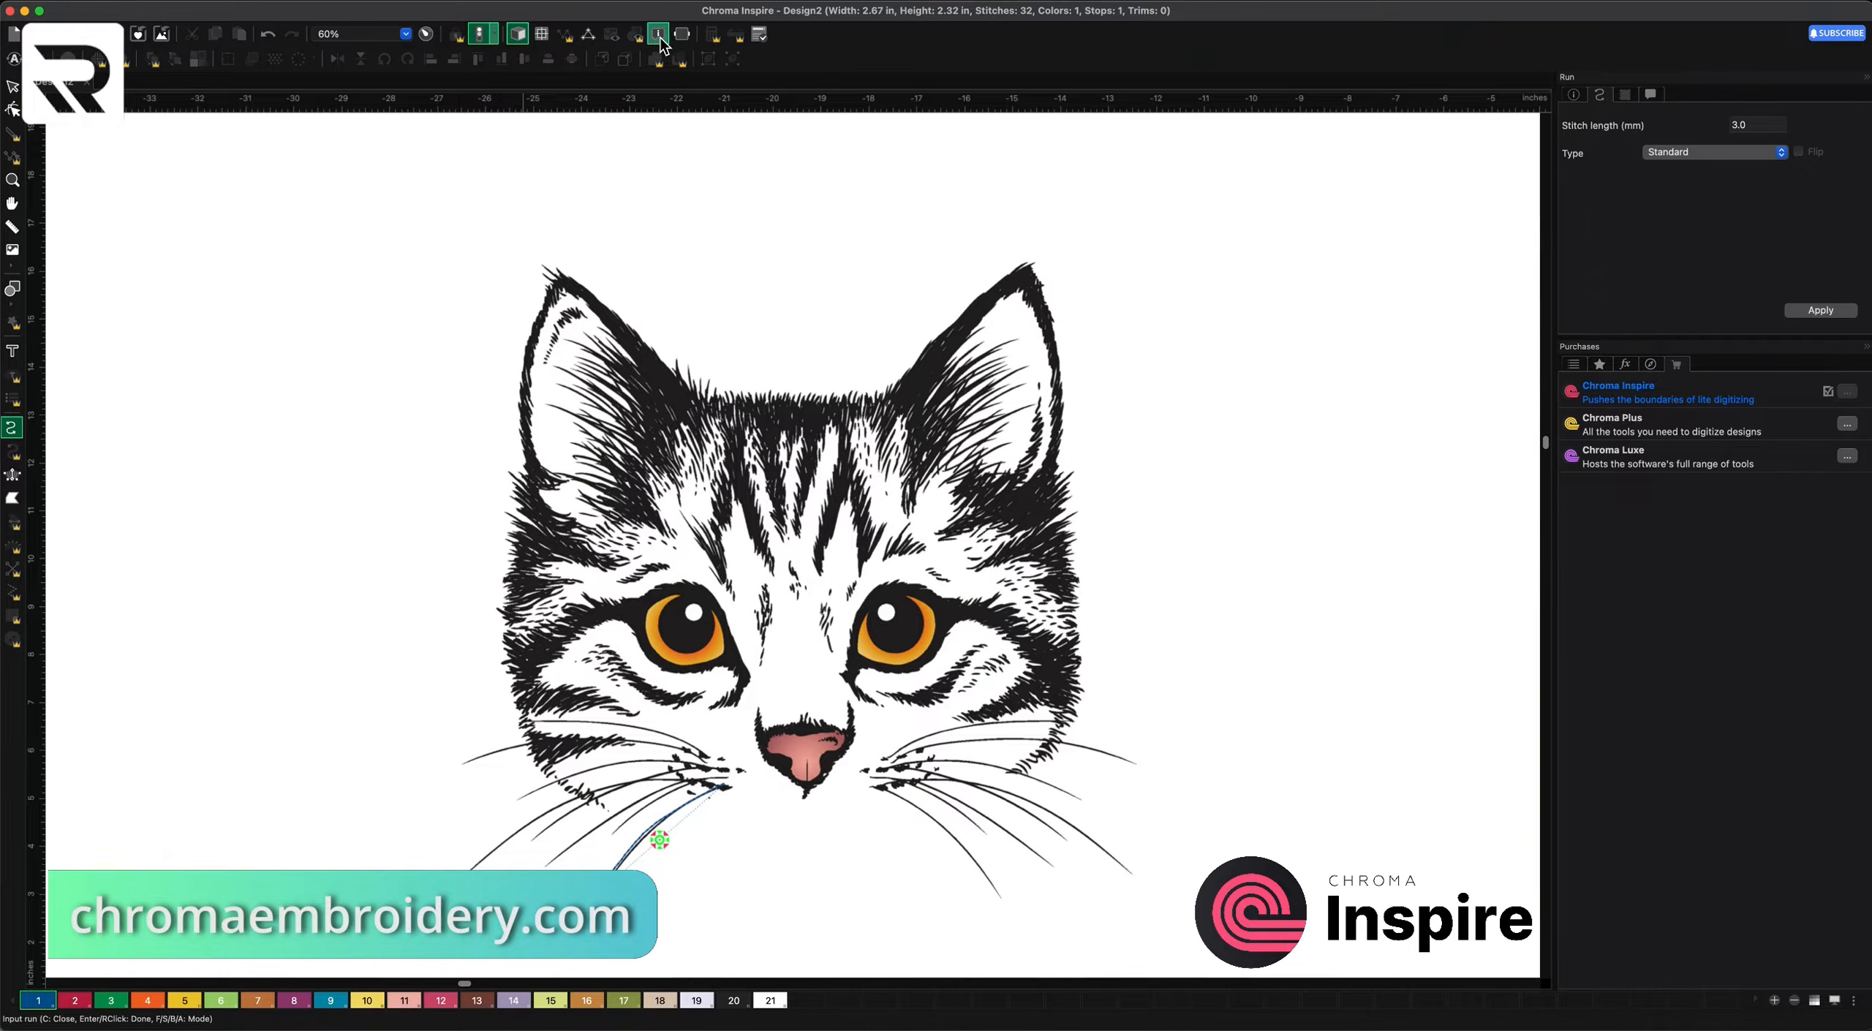
left_click(1574, 365)
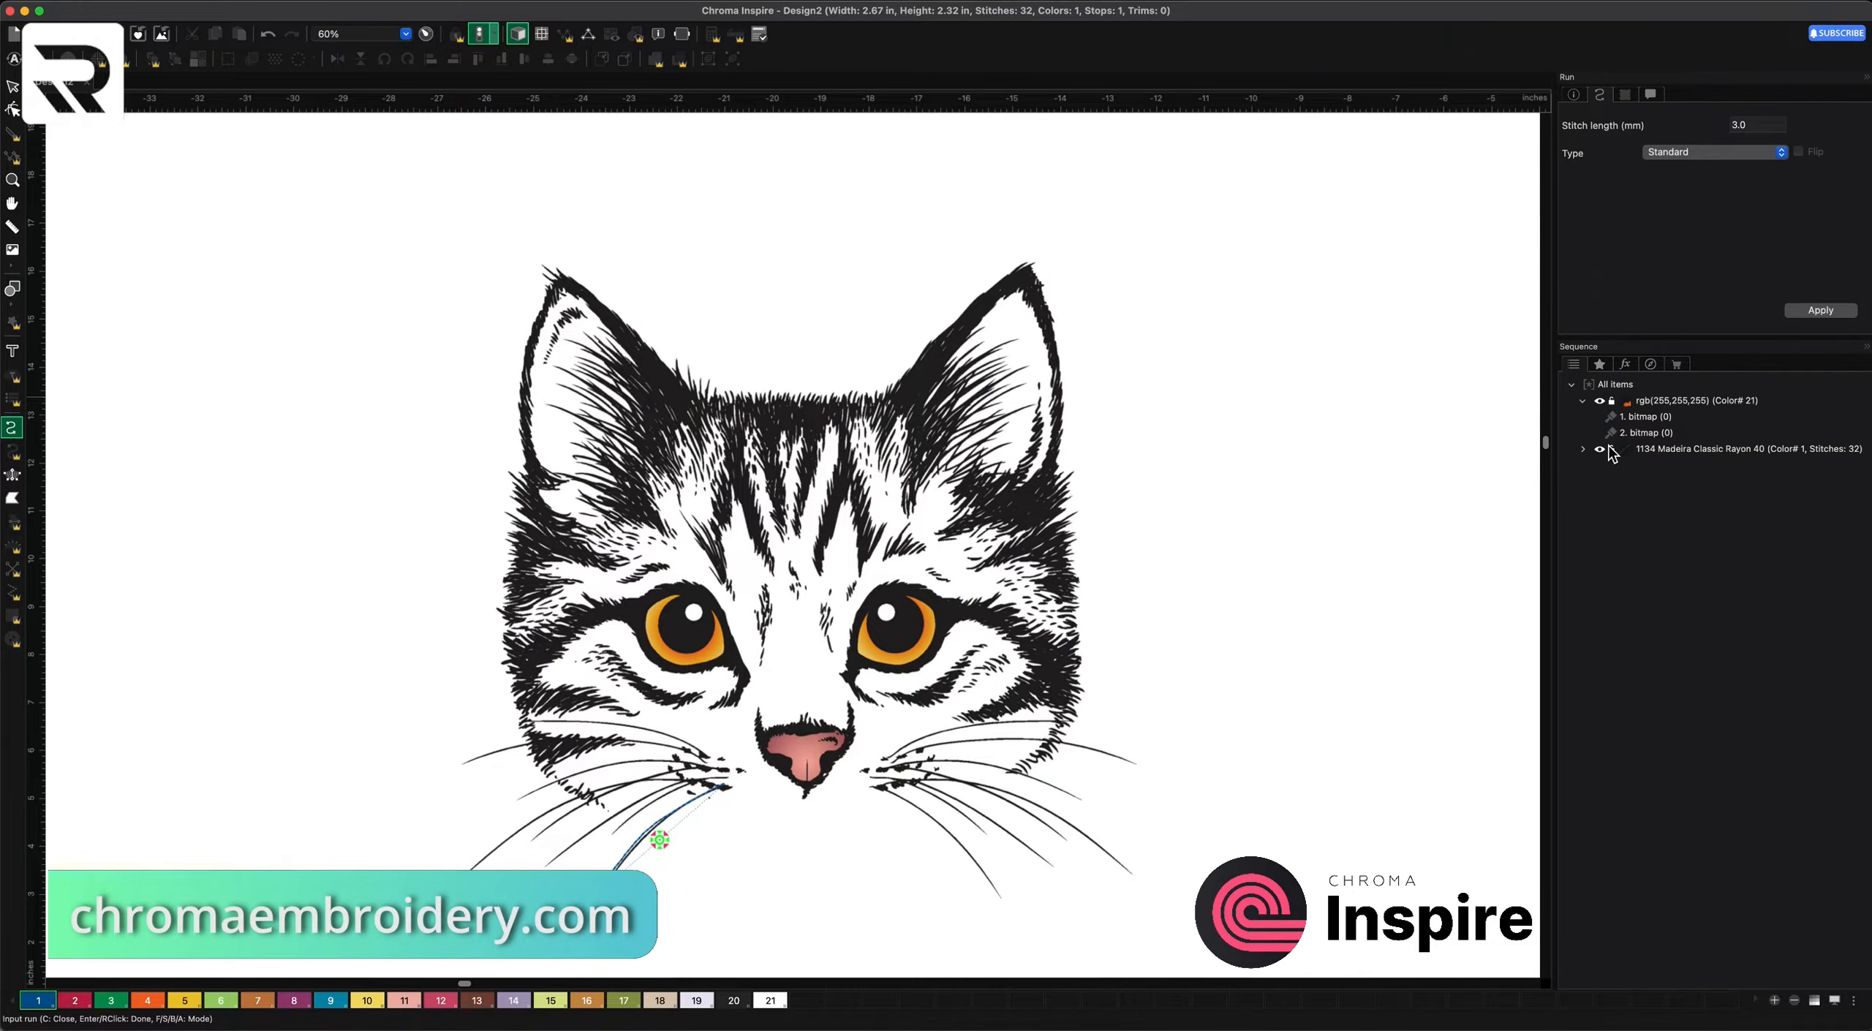
key("Return")
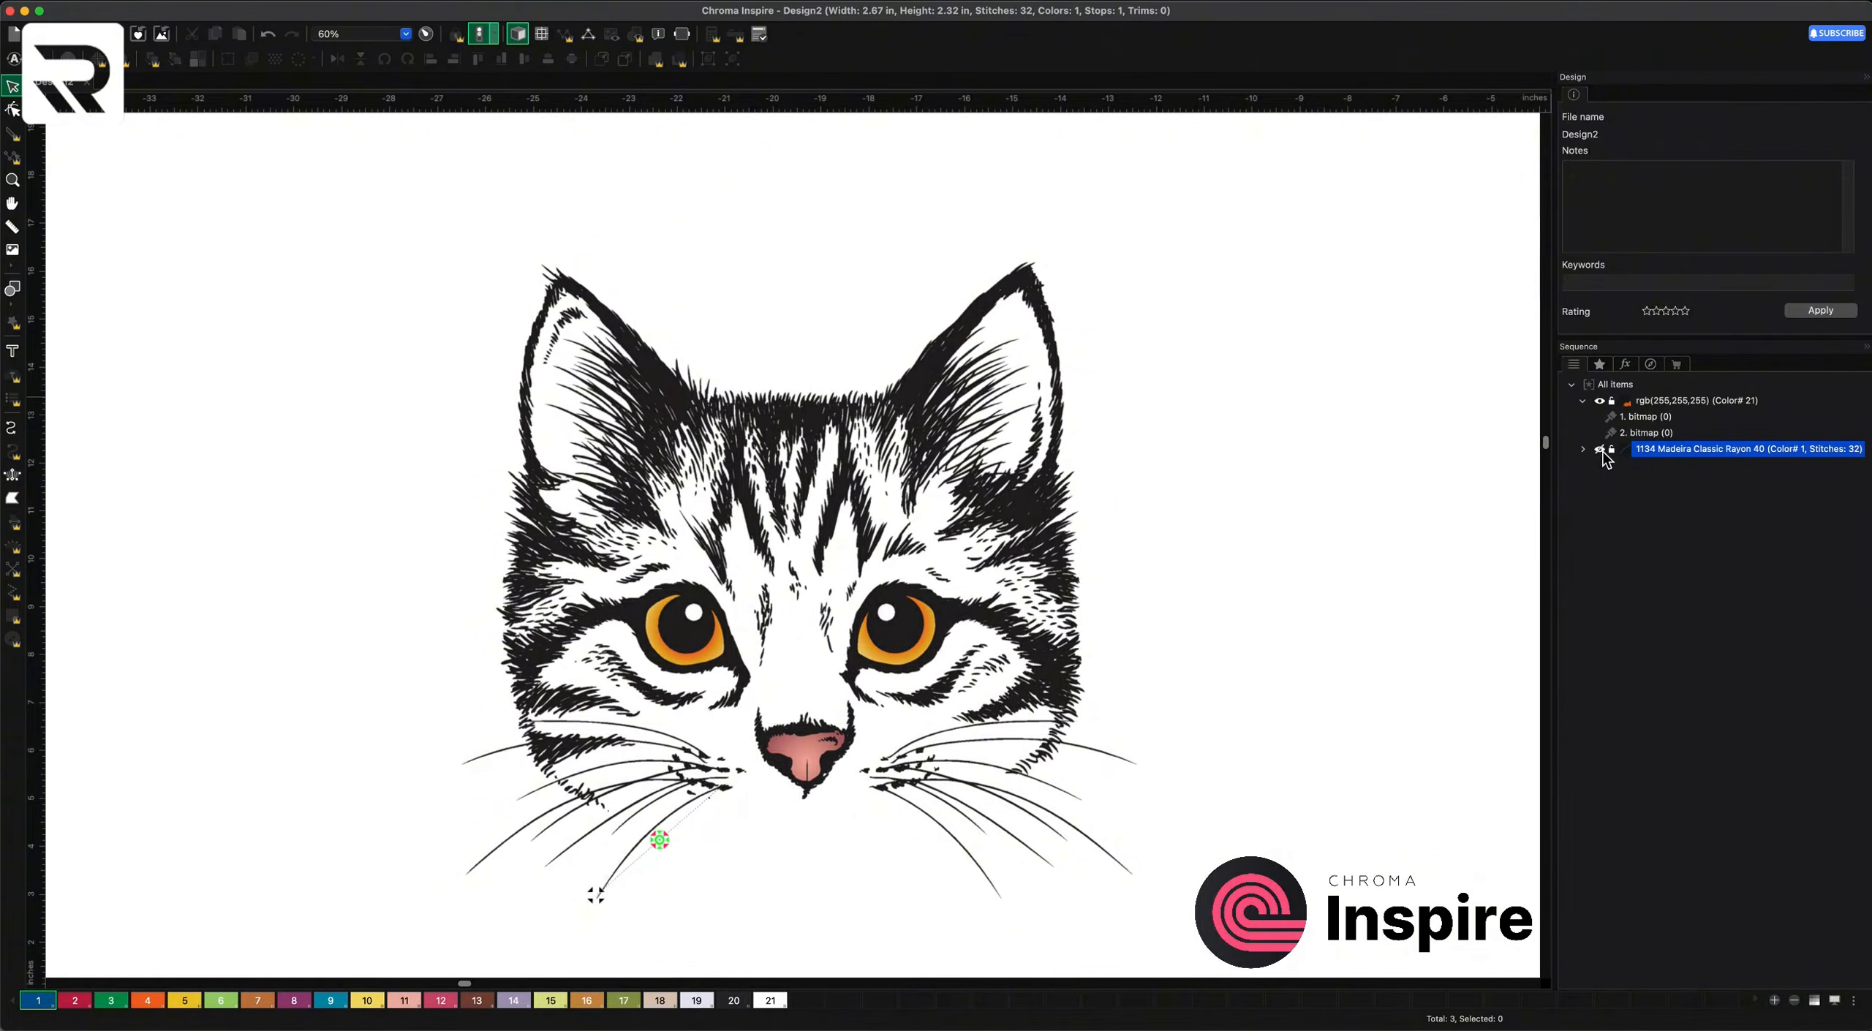
- Toggle the visibility of the whisker's thread colour and of the bitmap group to compare stitches with artwork
left_click(1601, 451)
left_click(1602, 451)
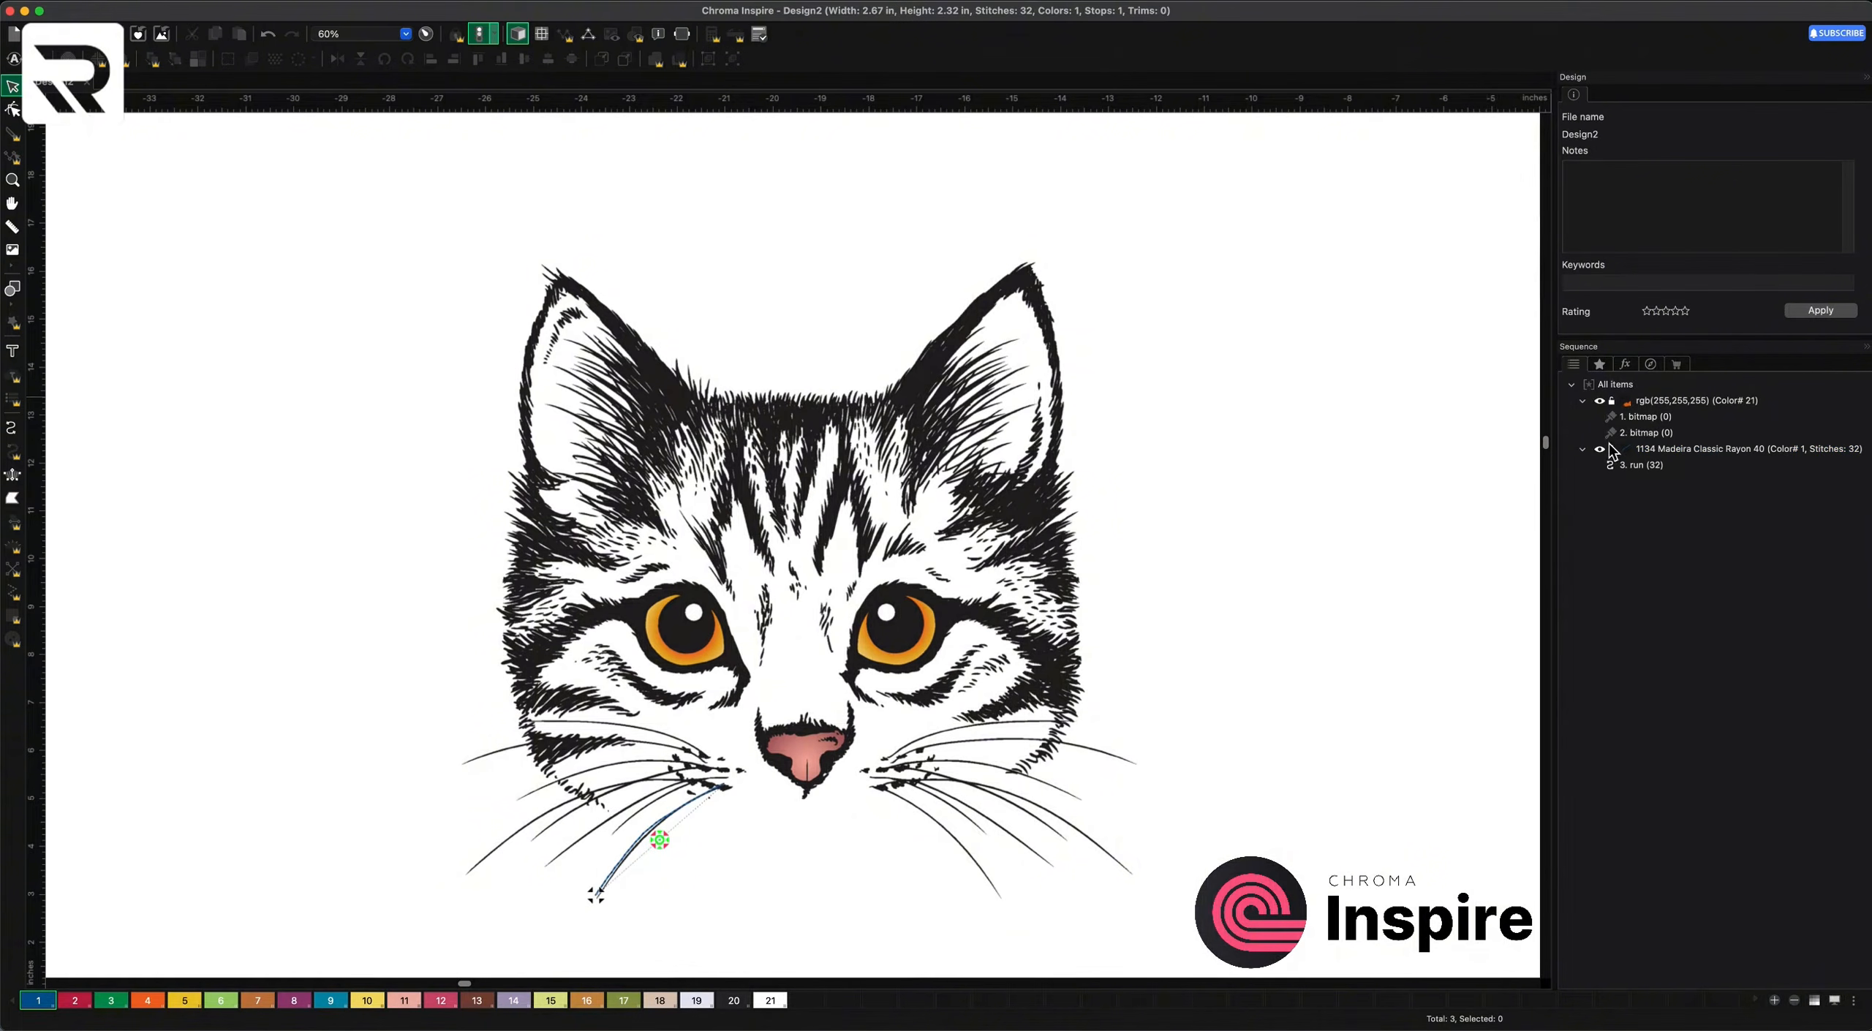
left_click(1602, 403)
left_click(1601, 401)
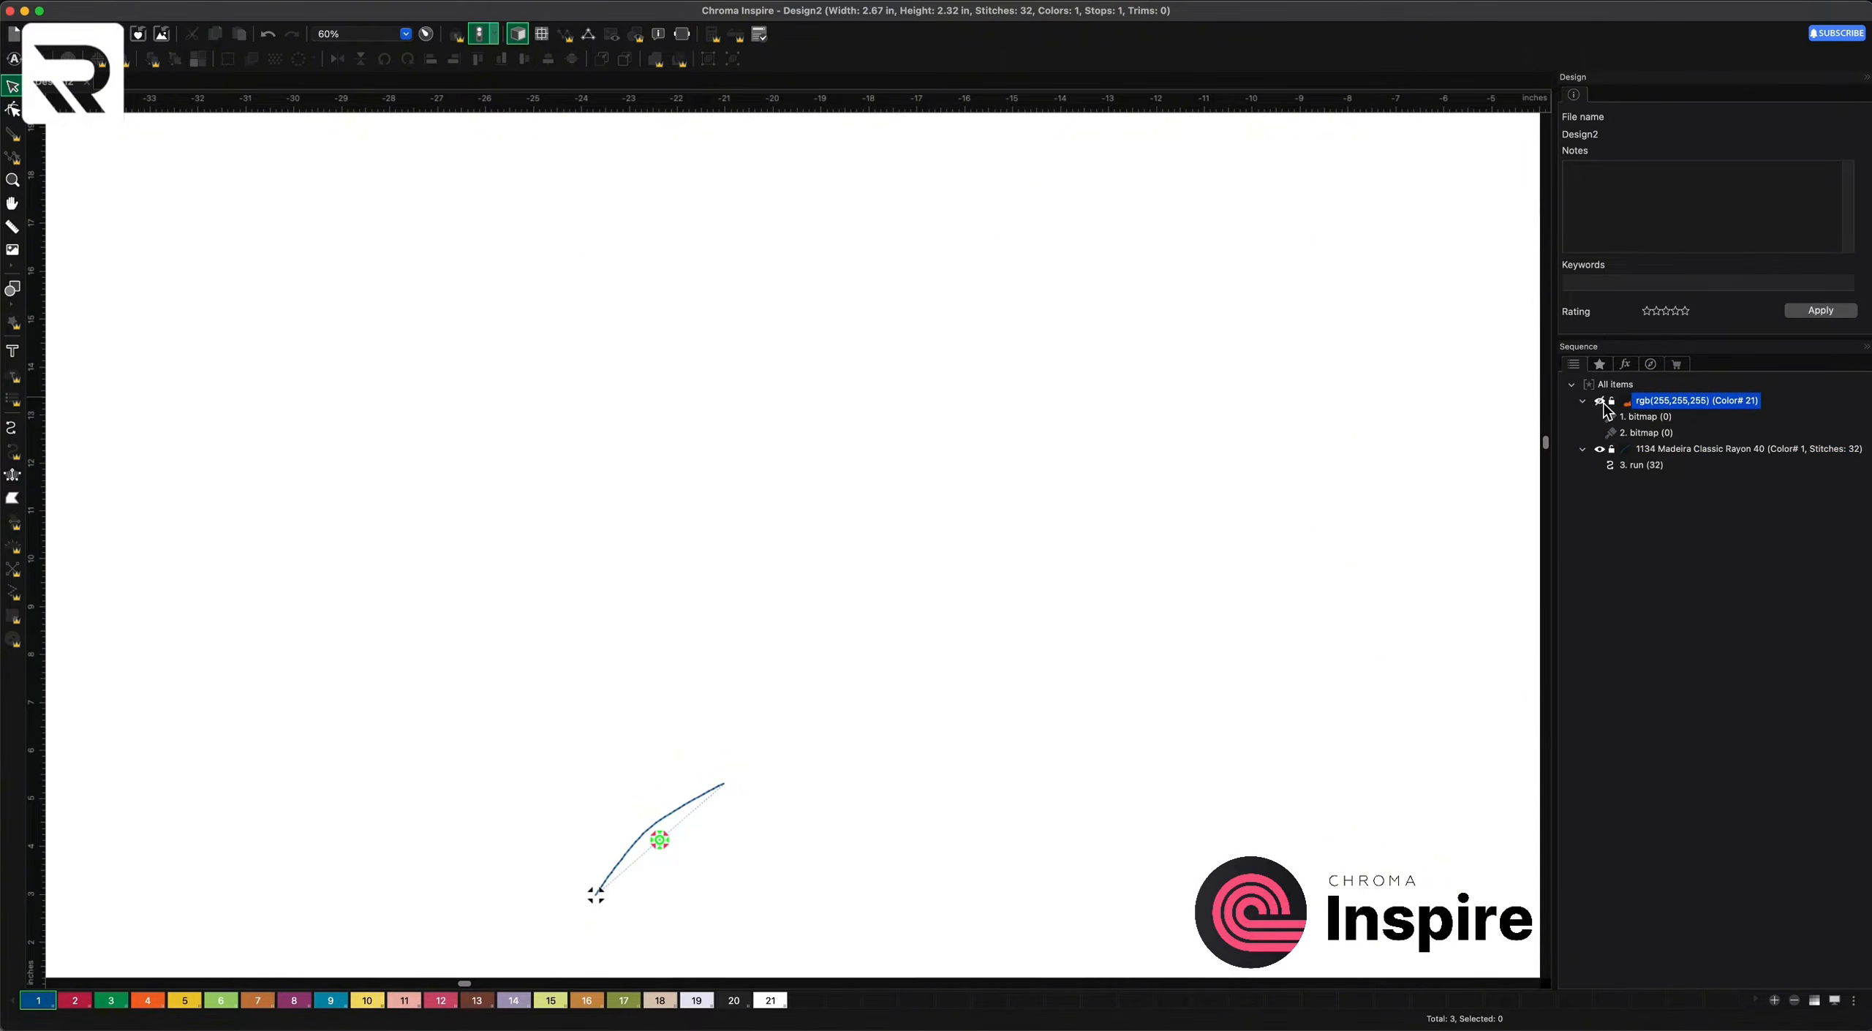
left_click(1601, 402)
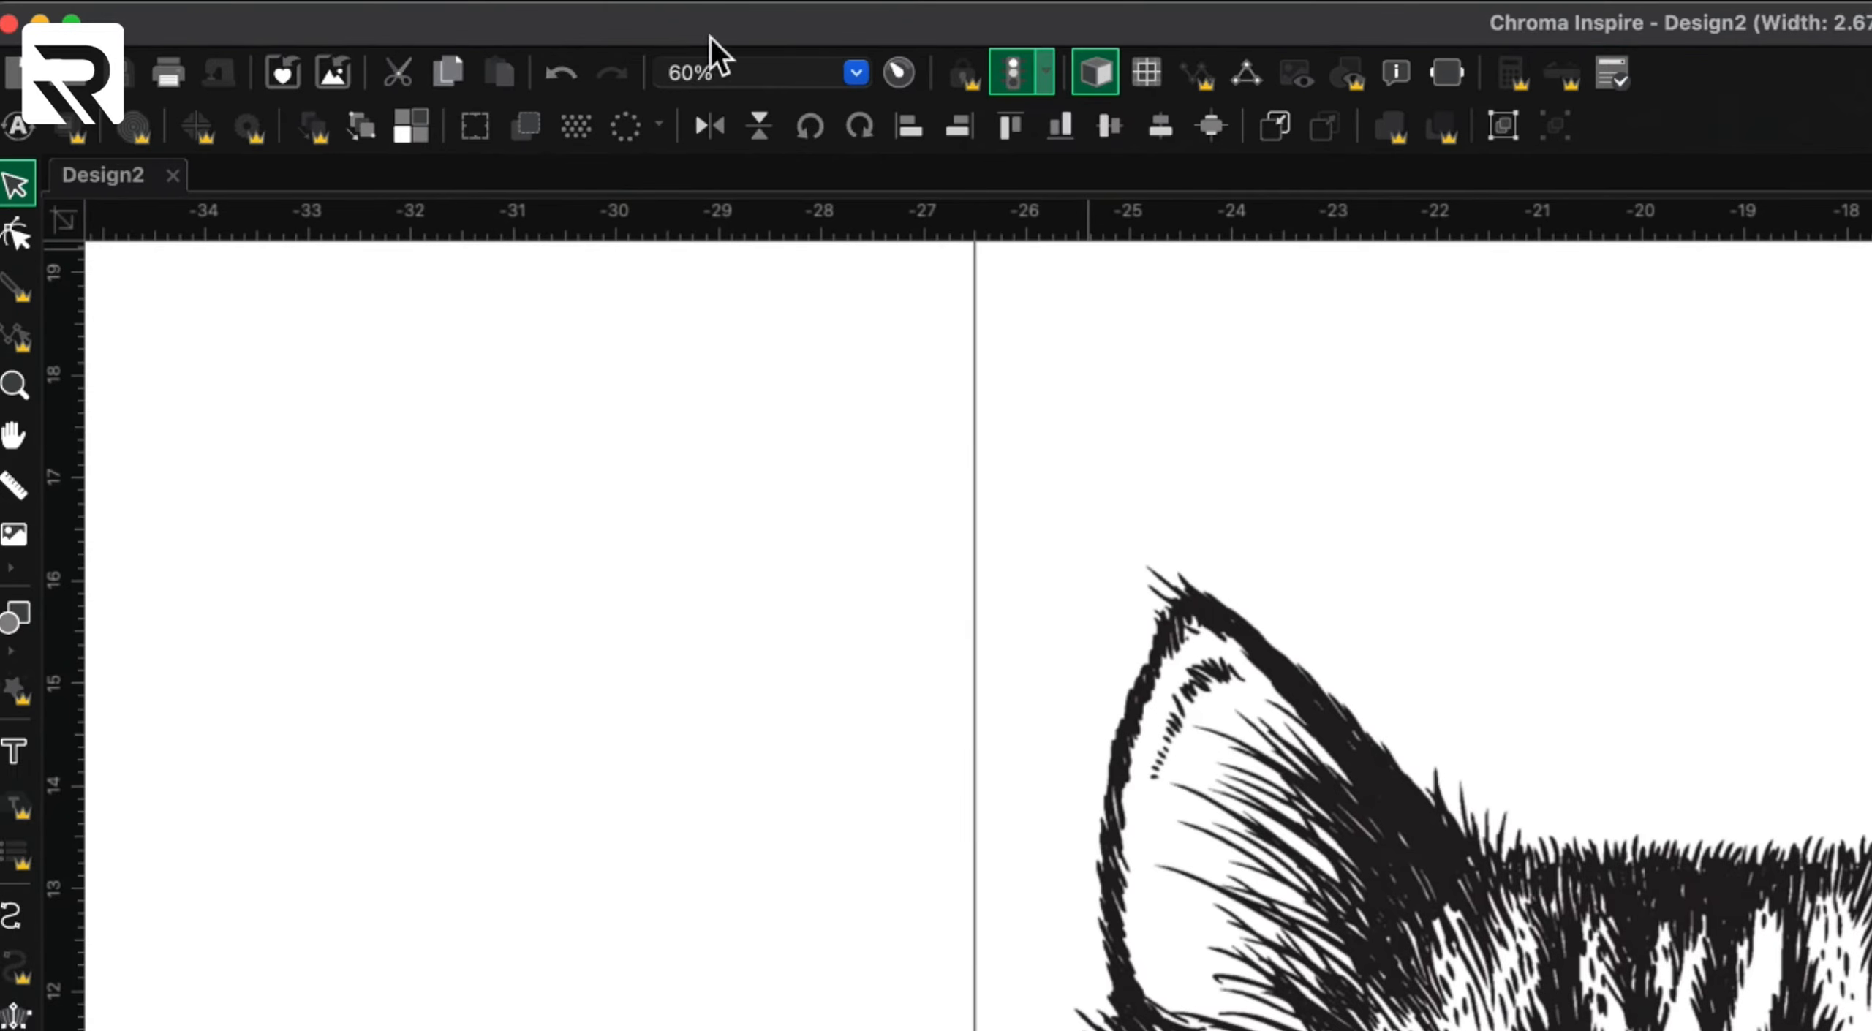
- Set the digitizing outline input mode to Free hand in the options and activate the Run tool
left_click(452, 2)
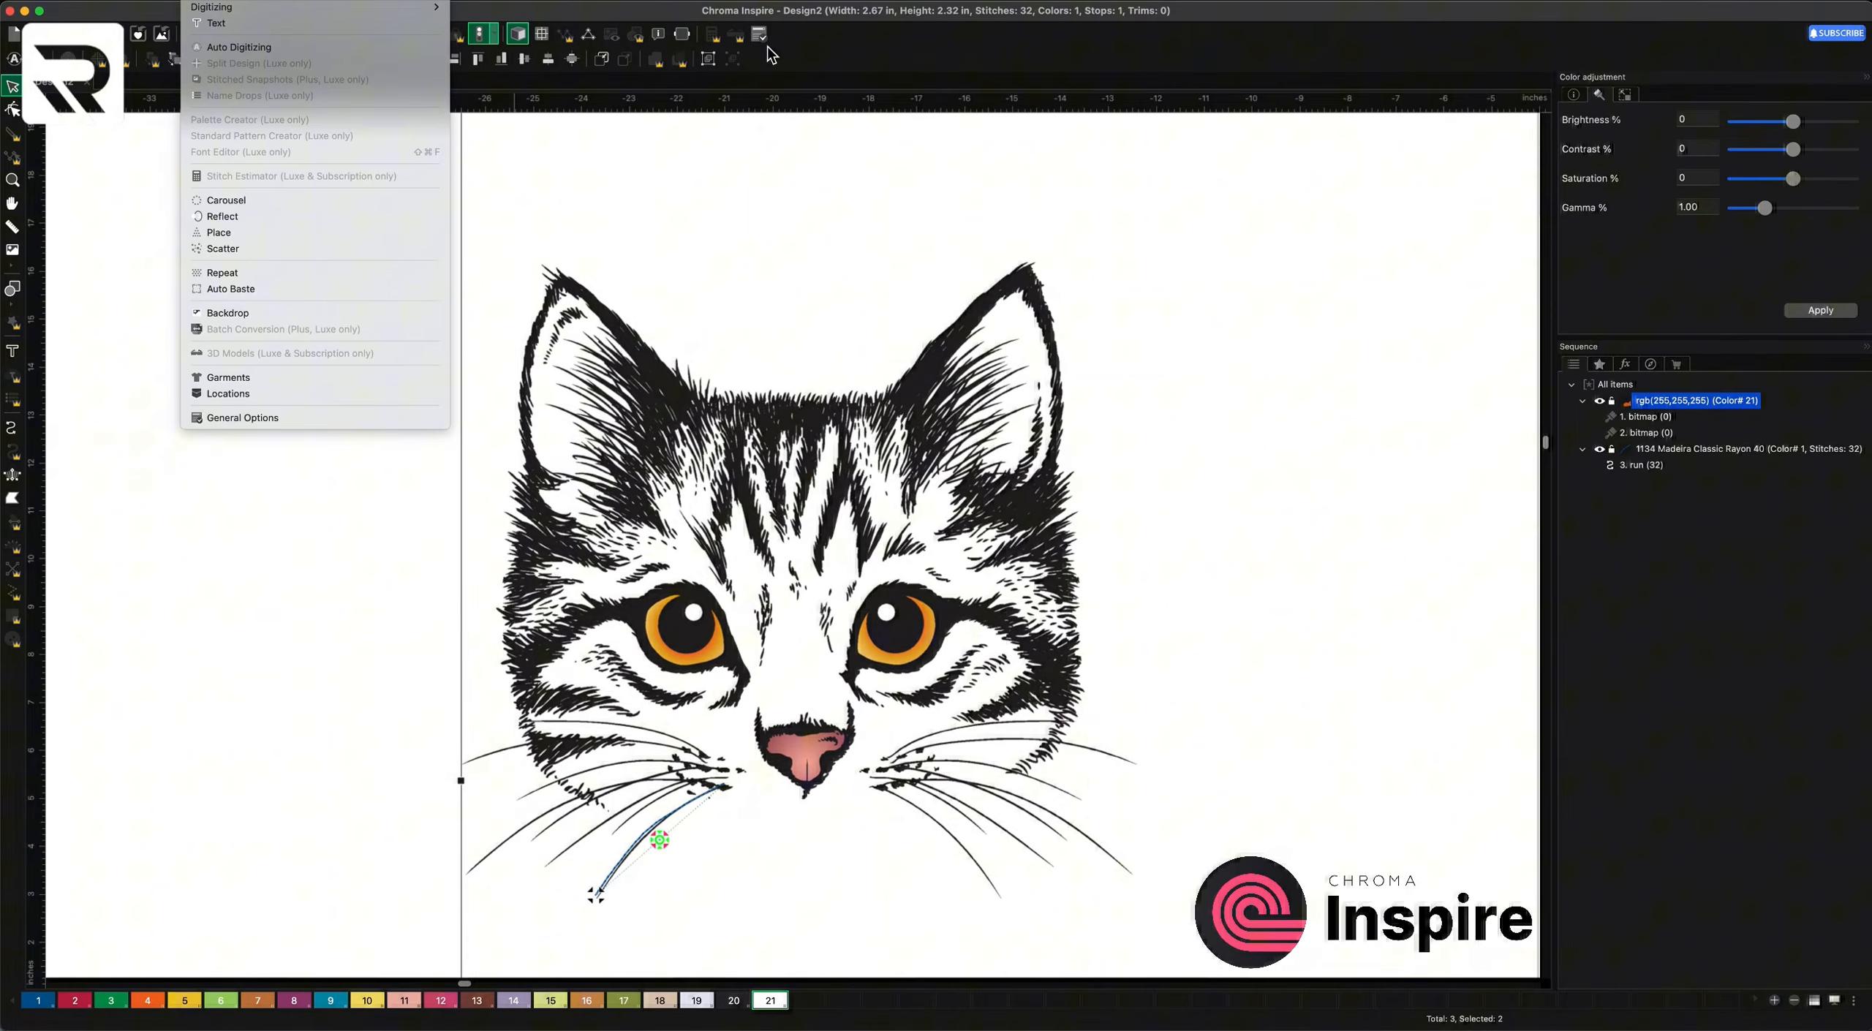
left_click(1629, 256)
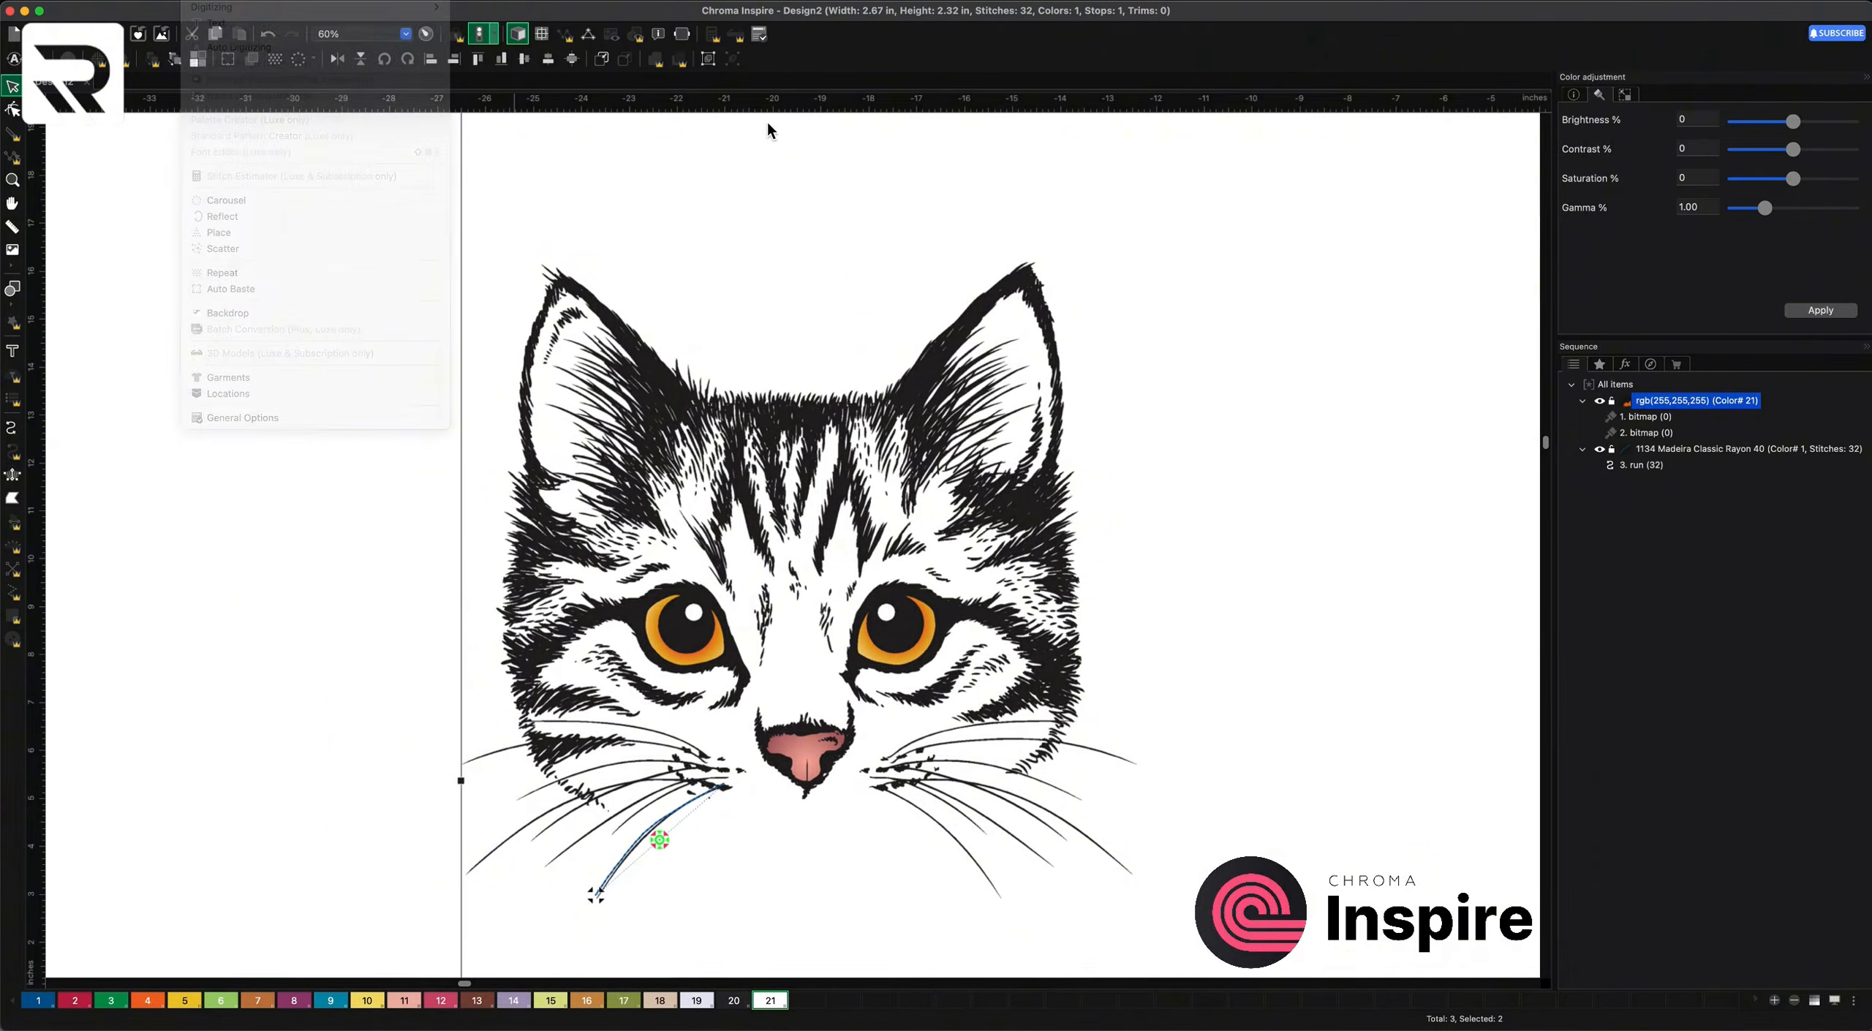
left_click(760, 34)
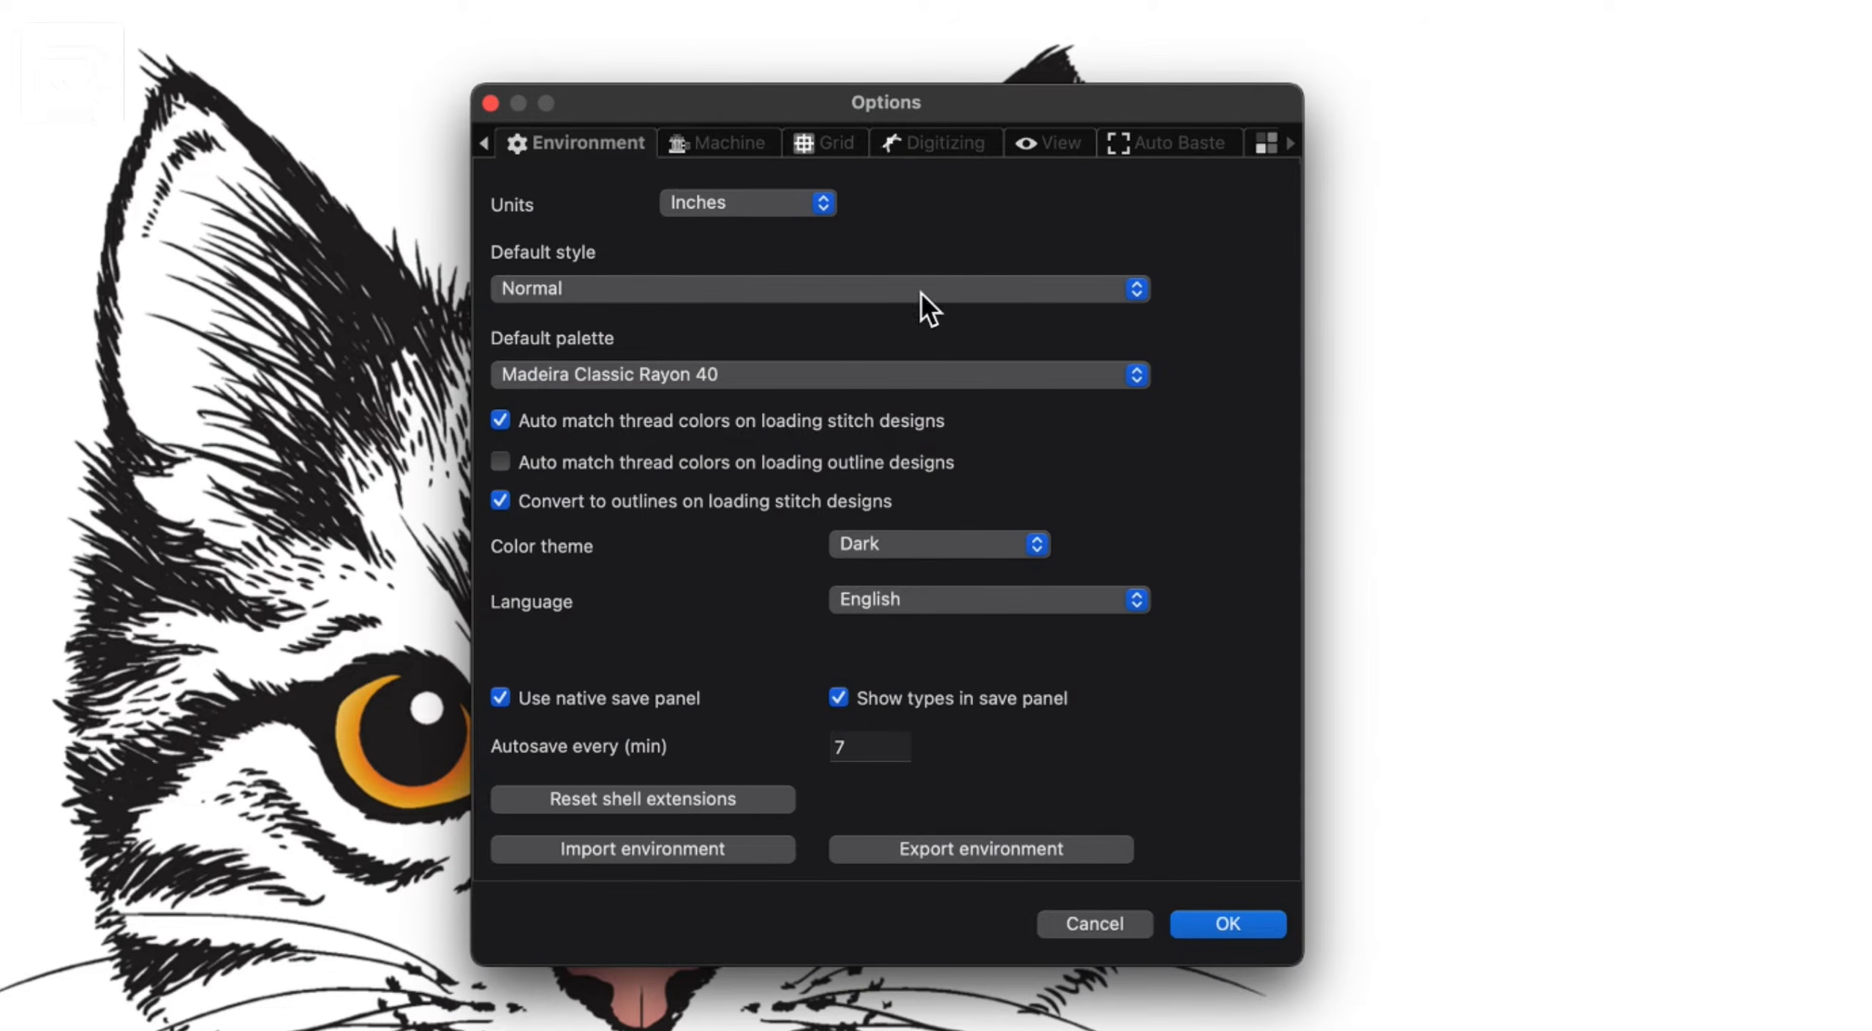
left_click(951, 150)
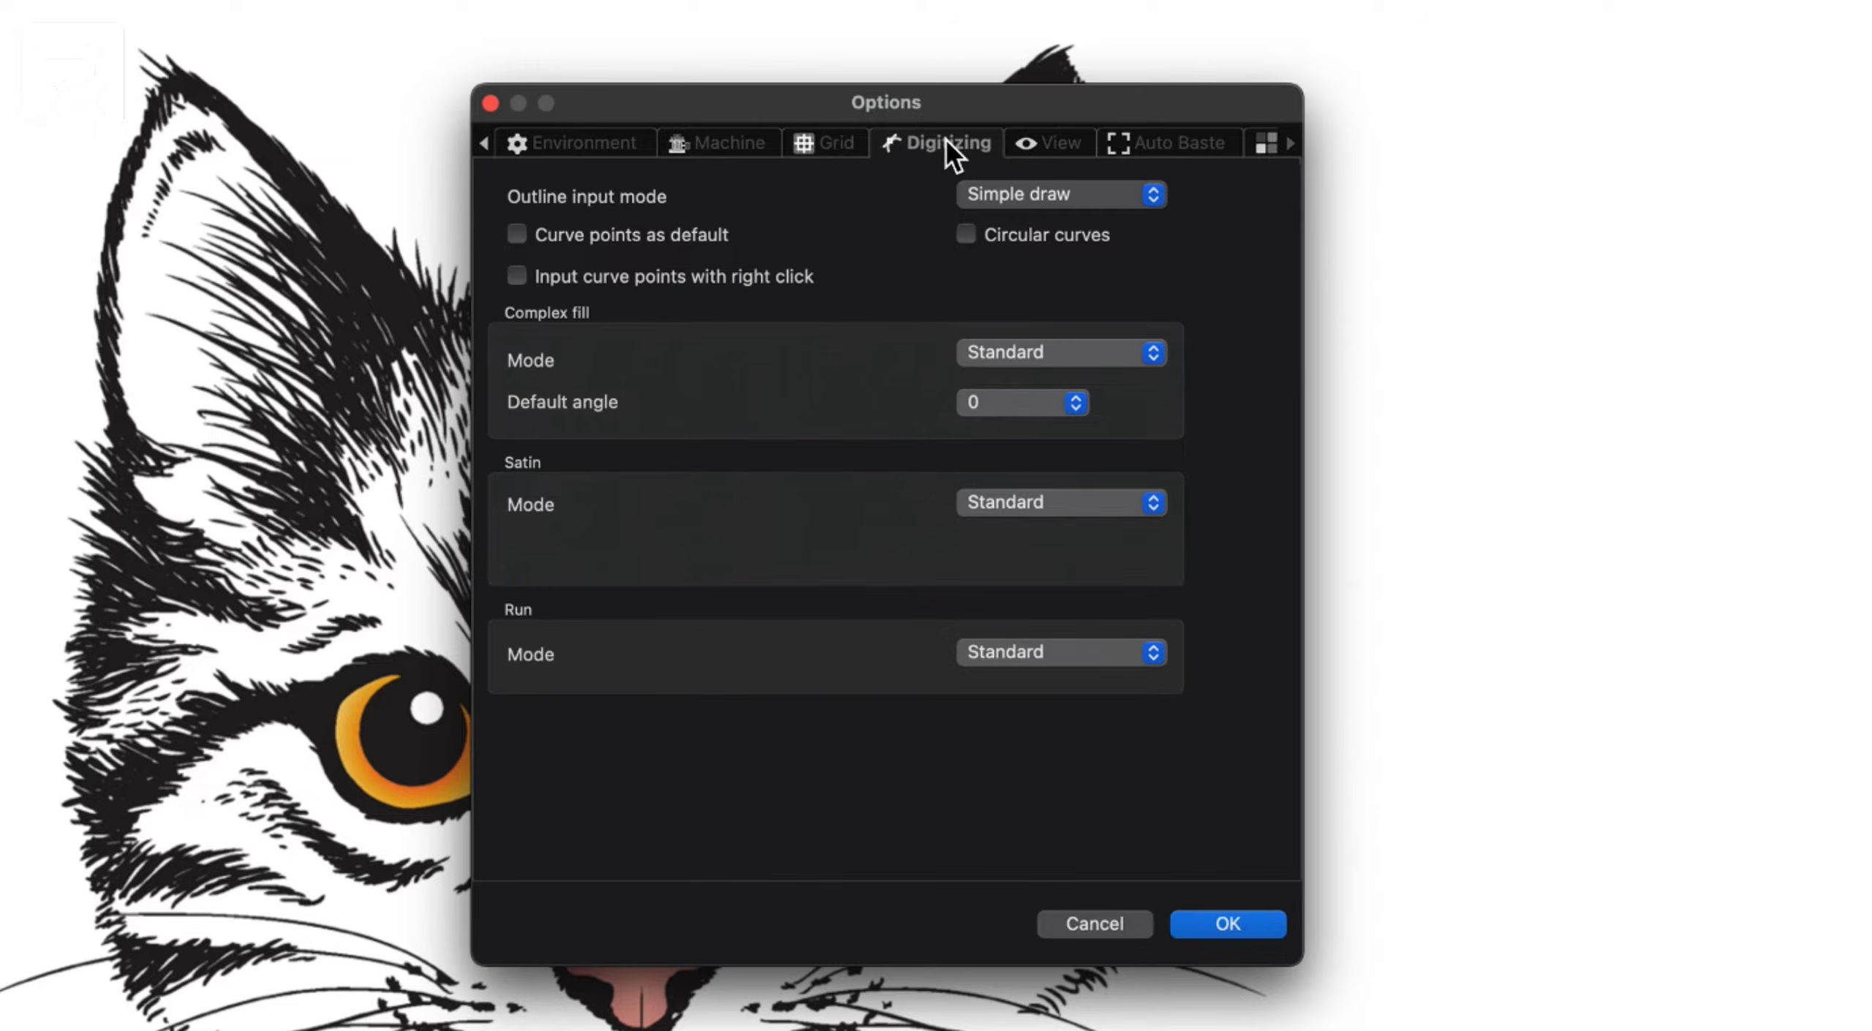
left_click(1035, 193)
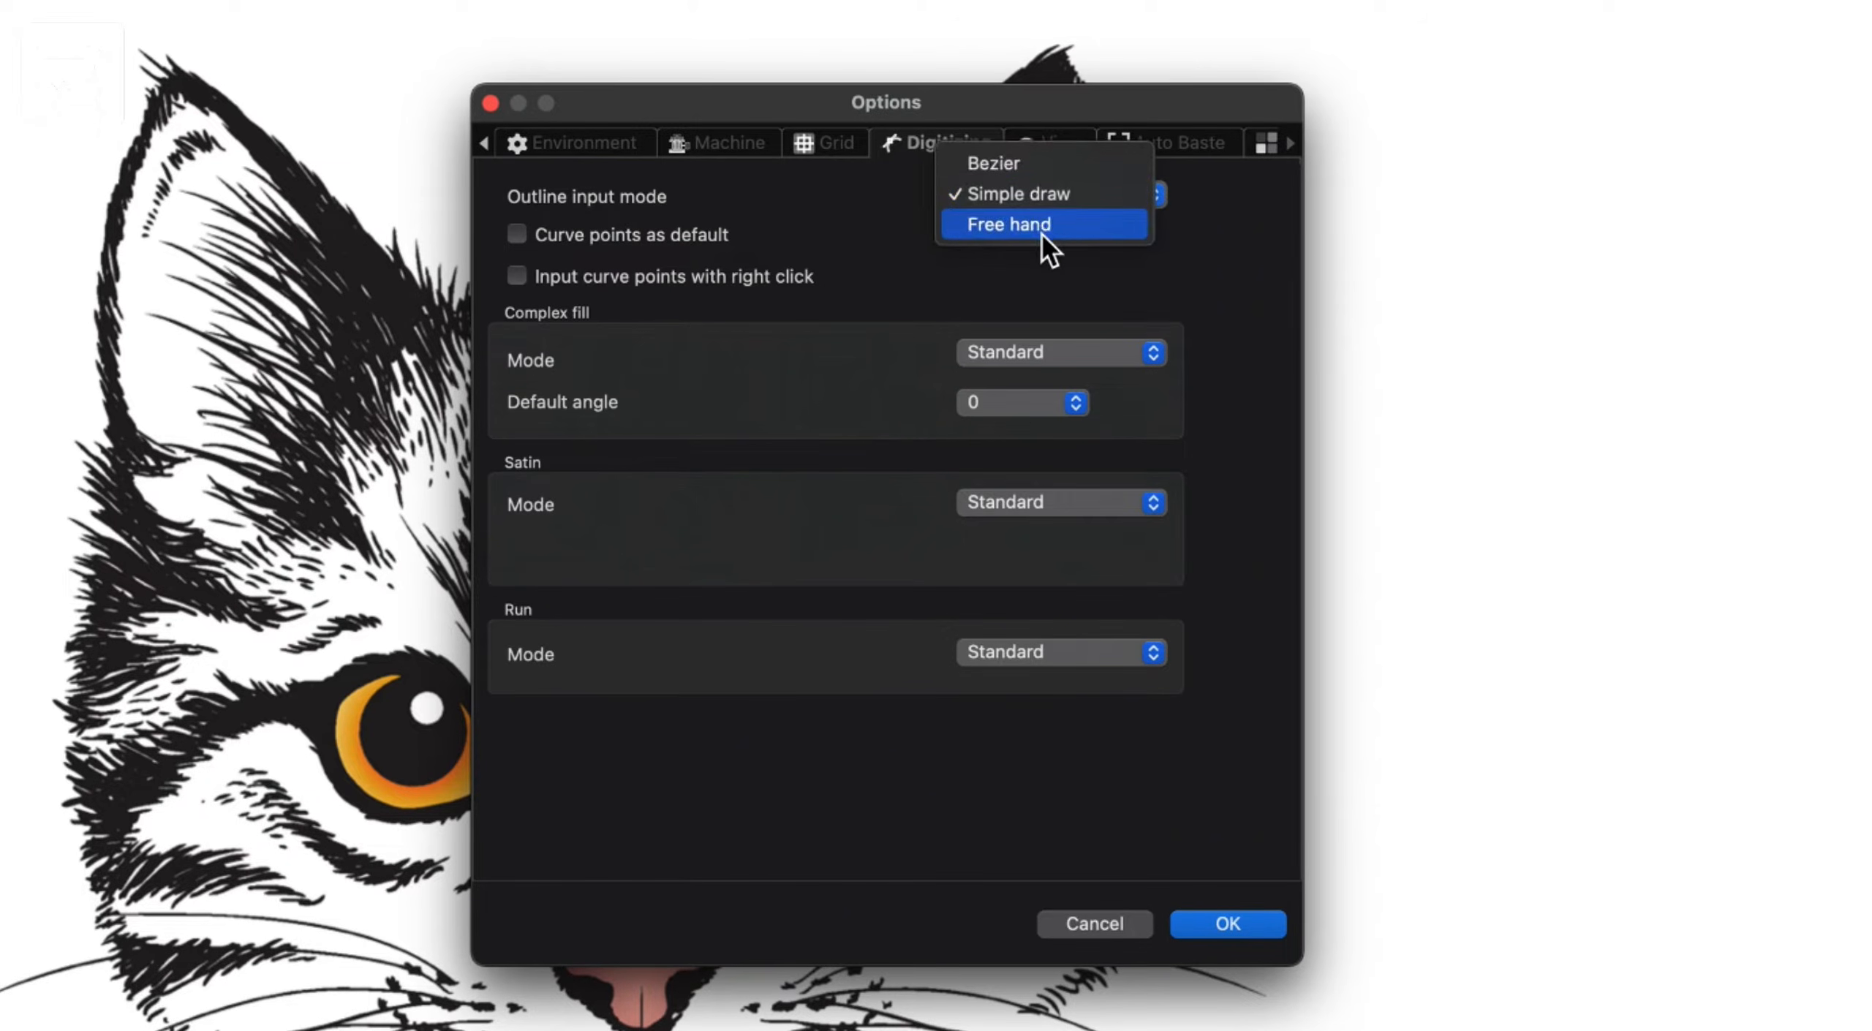
left_click(1040, 226)
left_click(1225, 927)
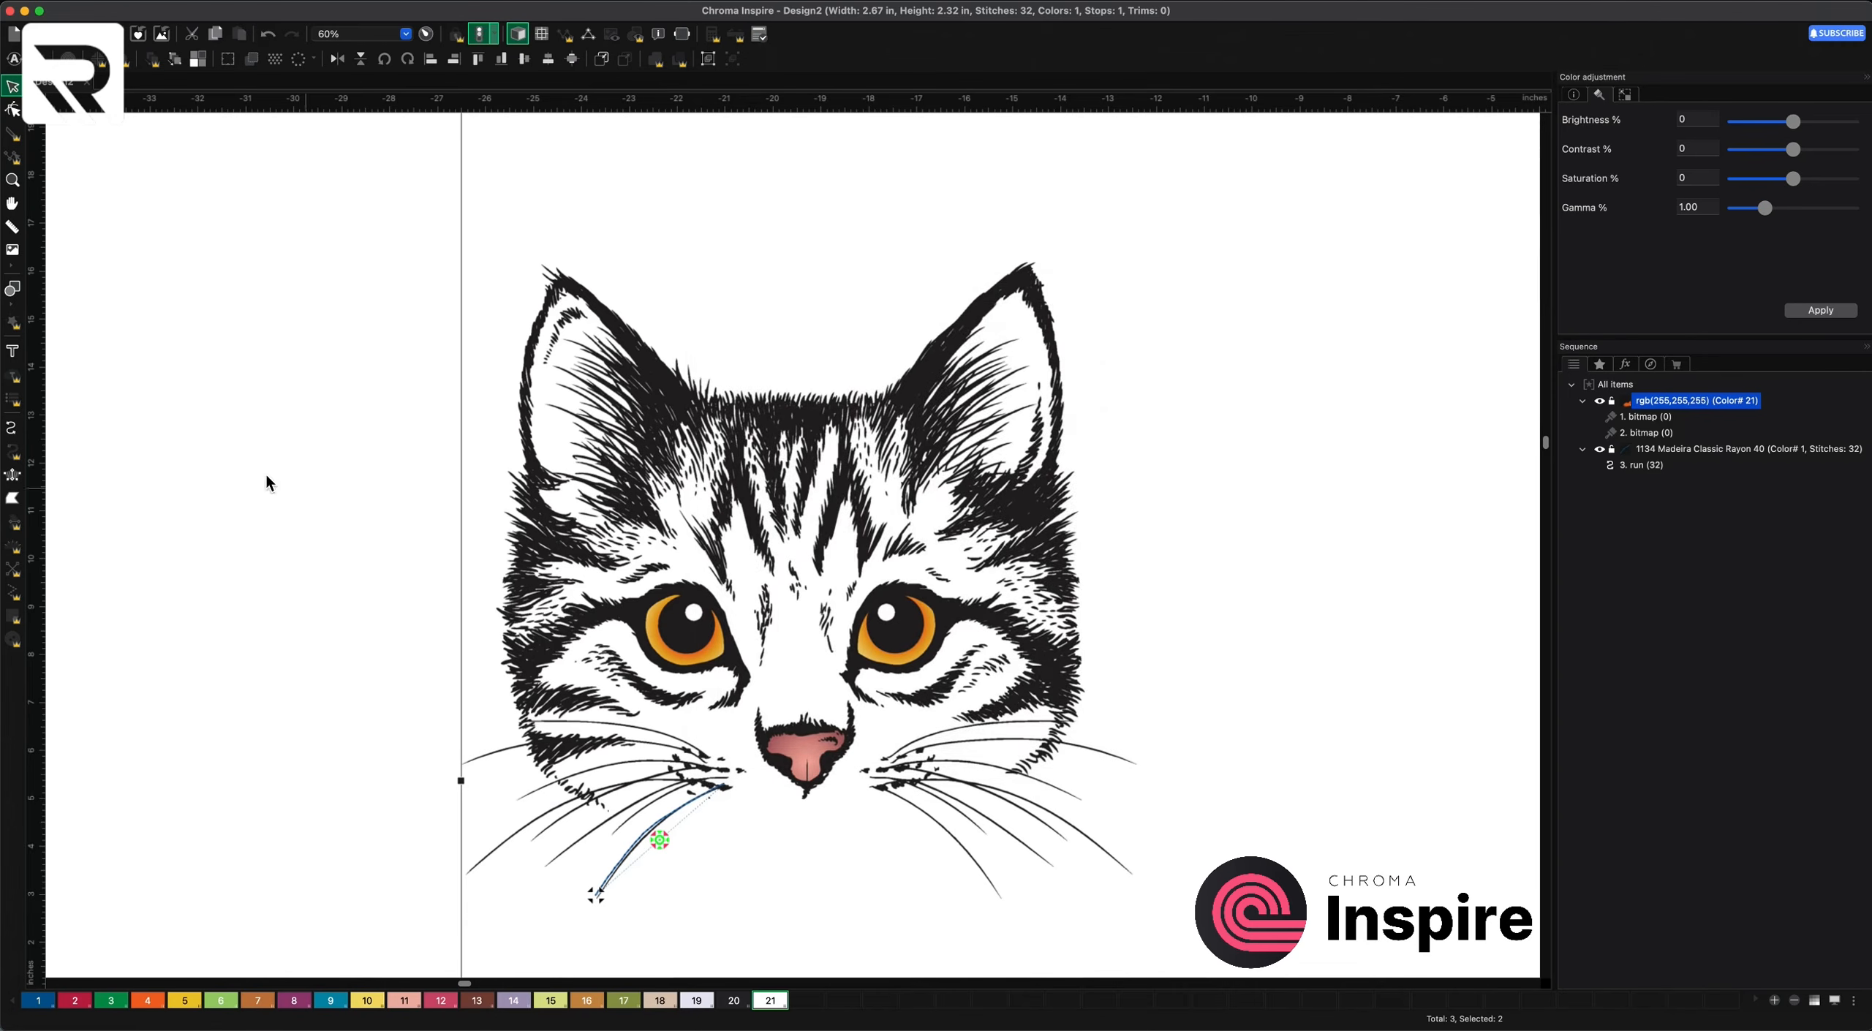
left_click(11, 429)
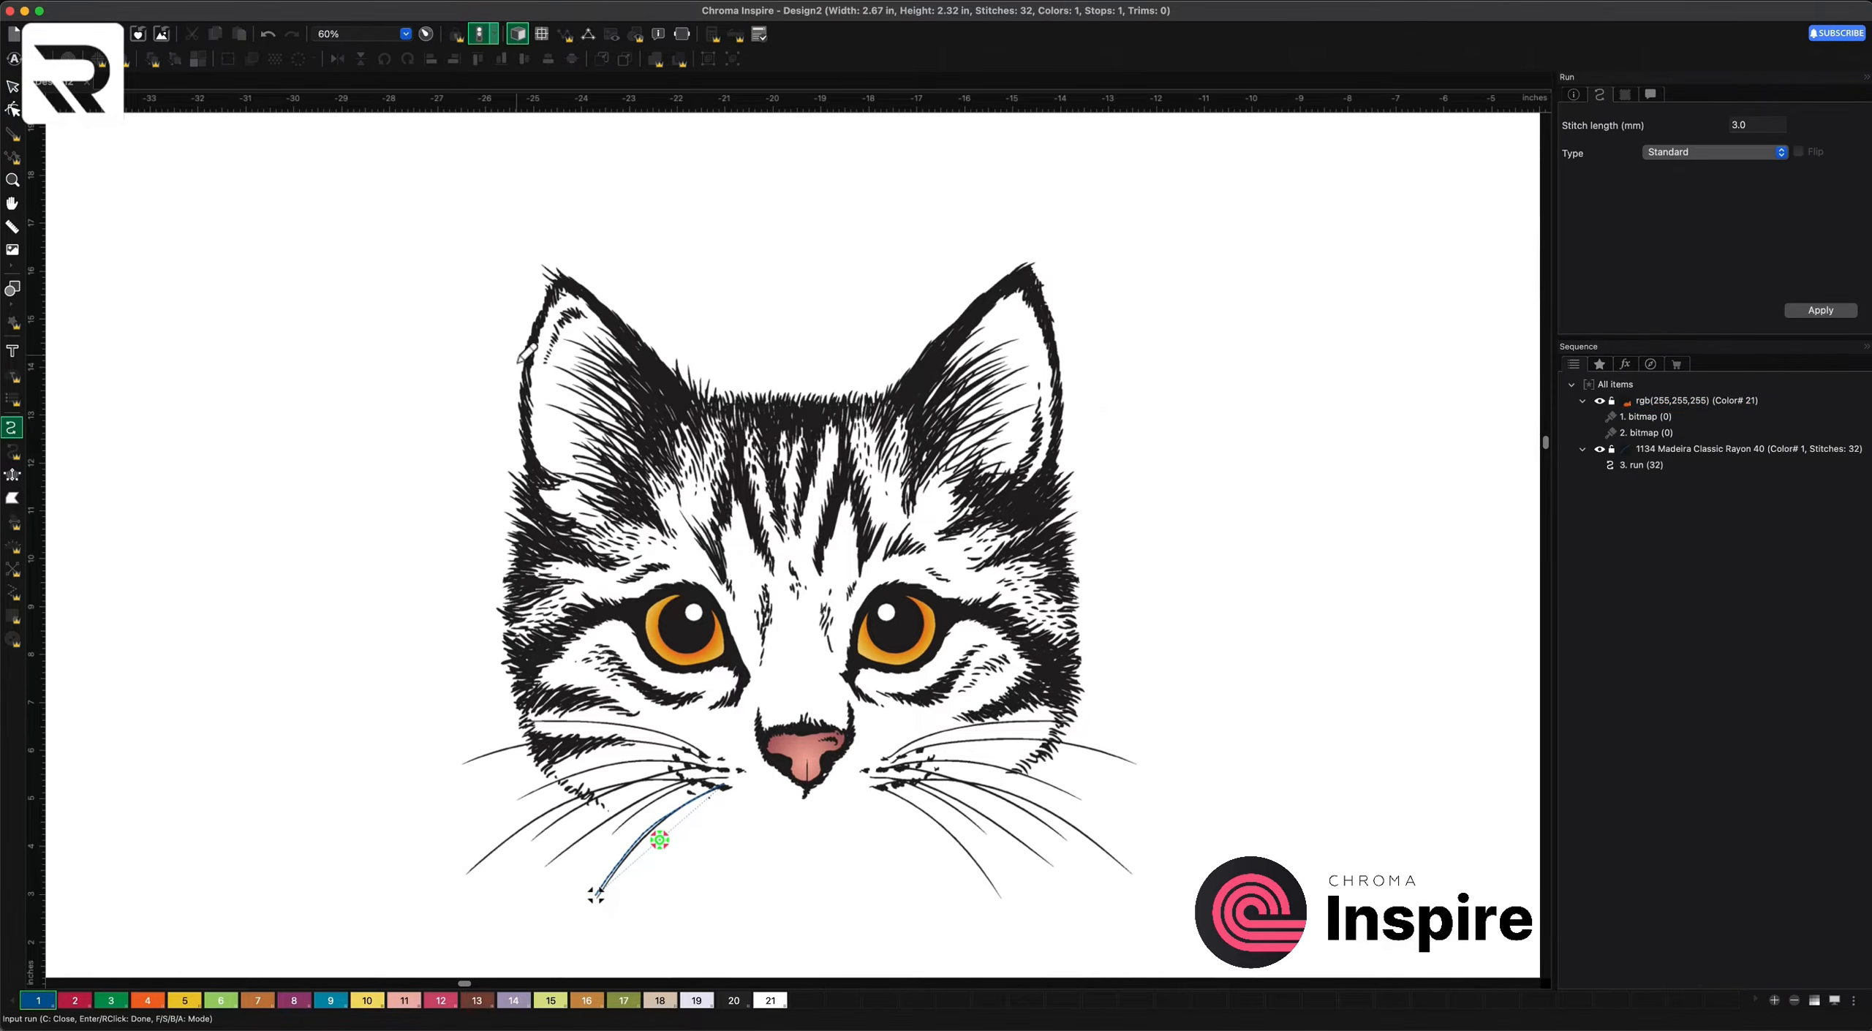
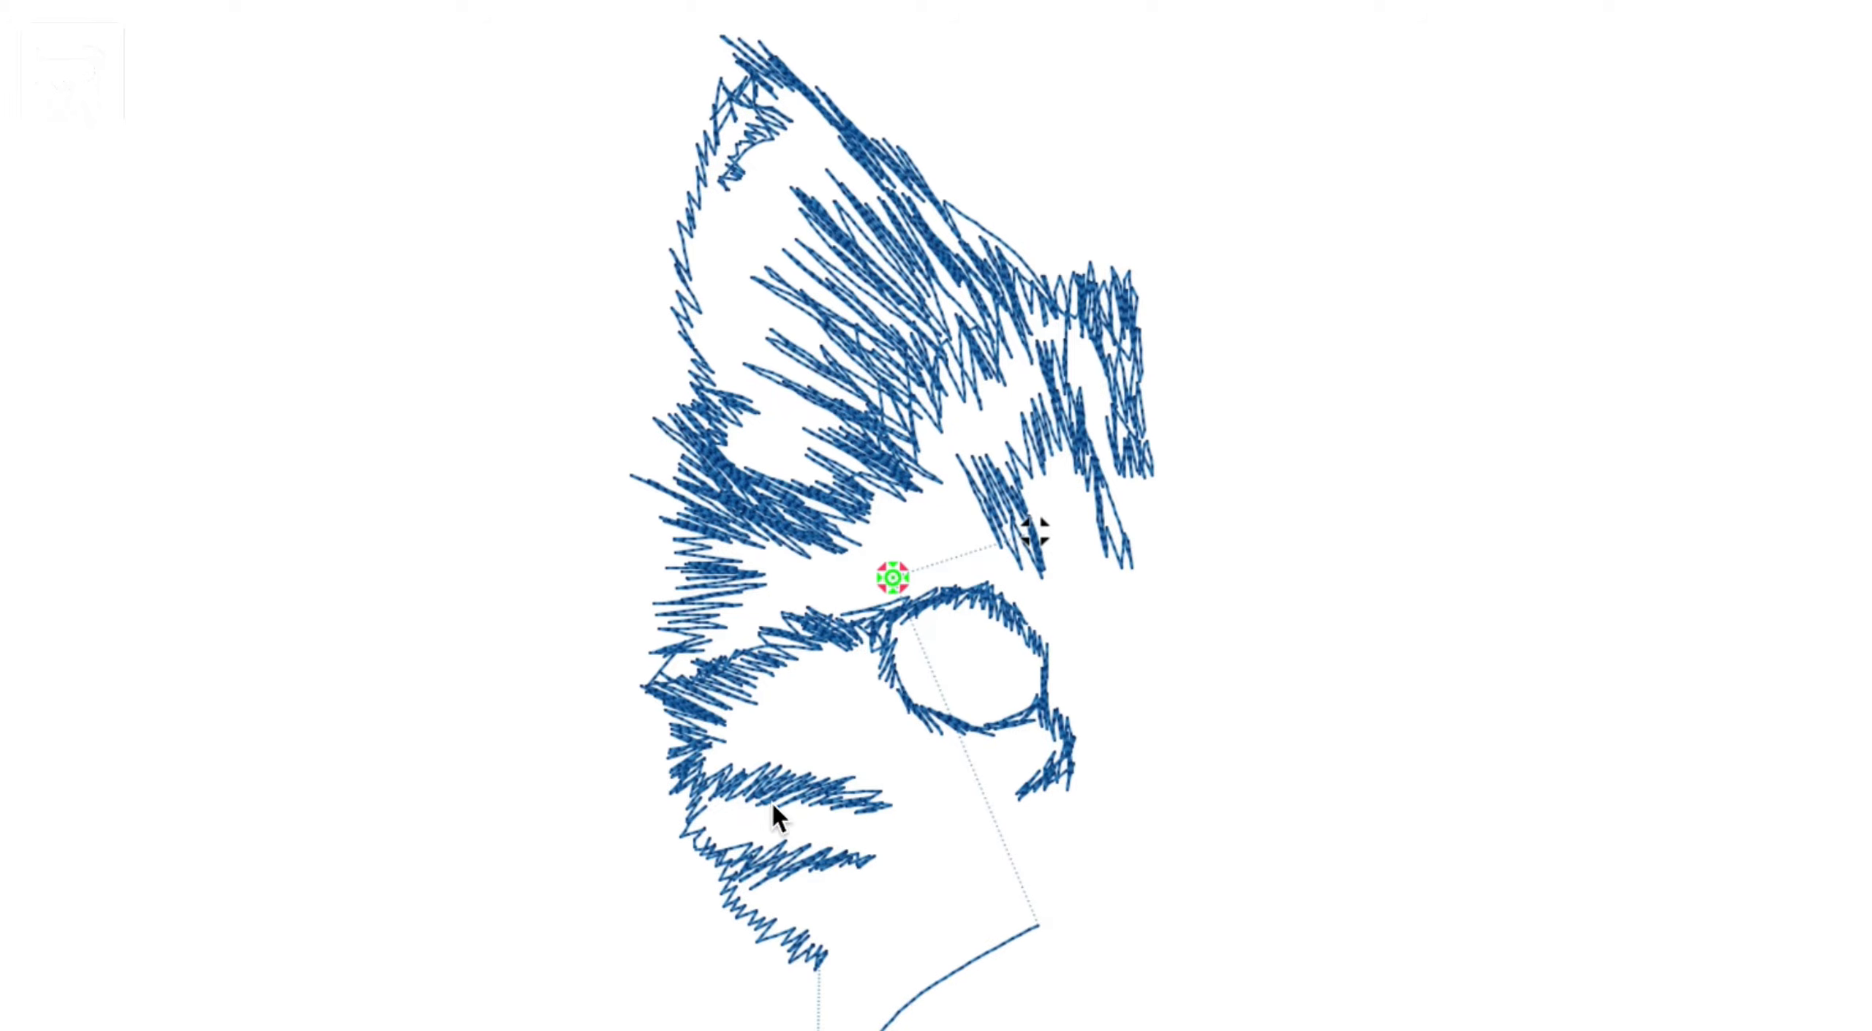
- Examine the freehand run stitches covering the left half of the cat's face, with the artwork hidden
scroll(1051, 238, "up", 2)
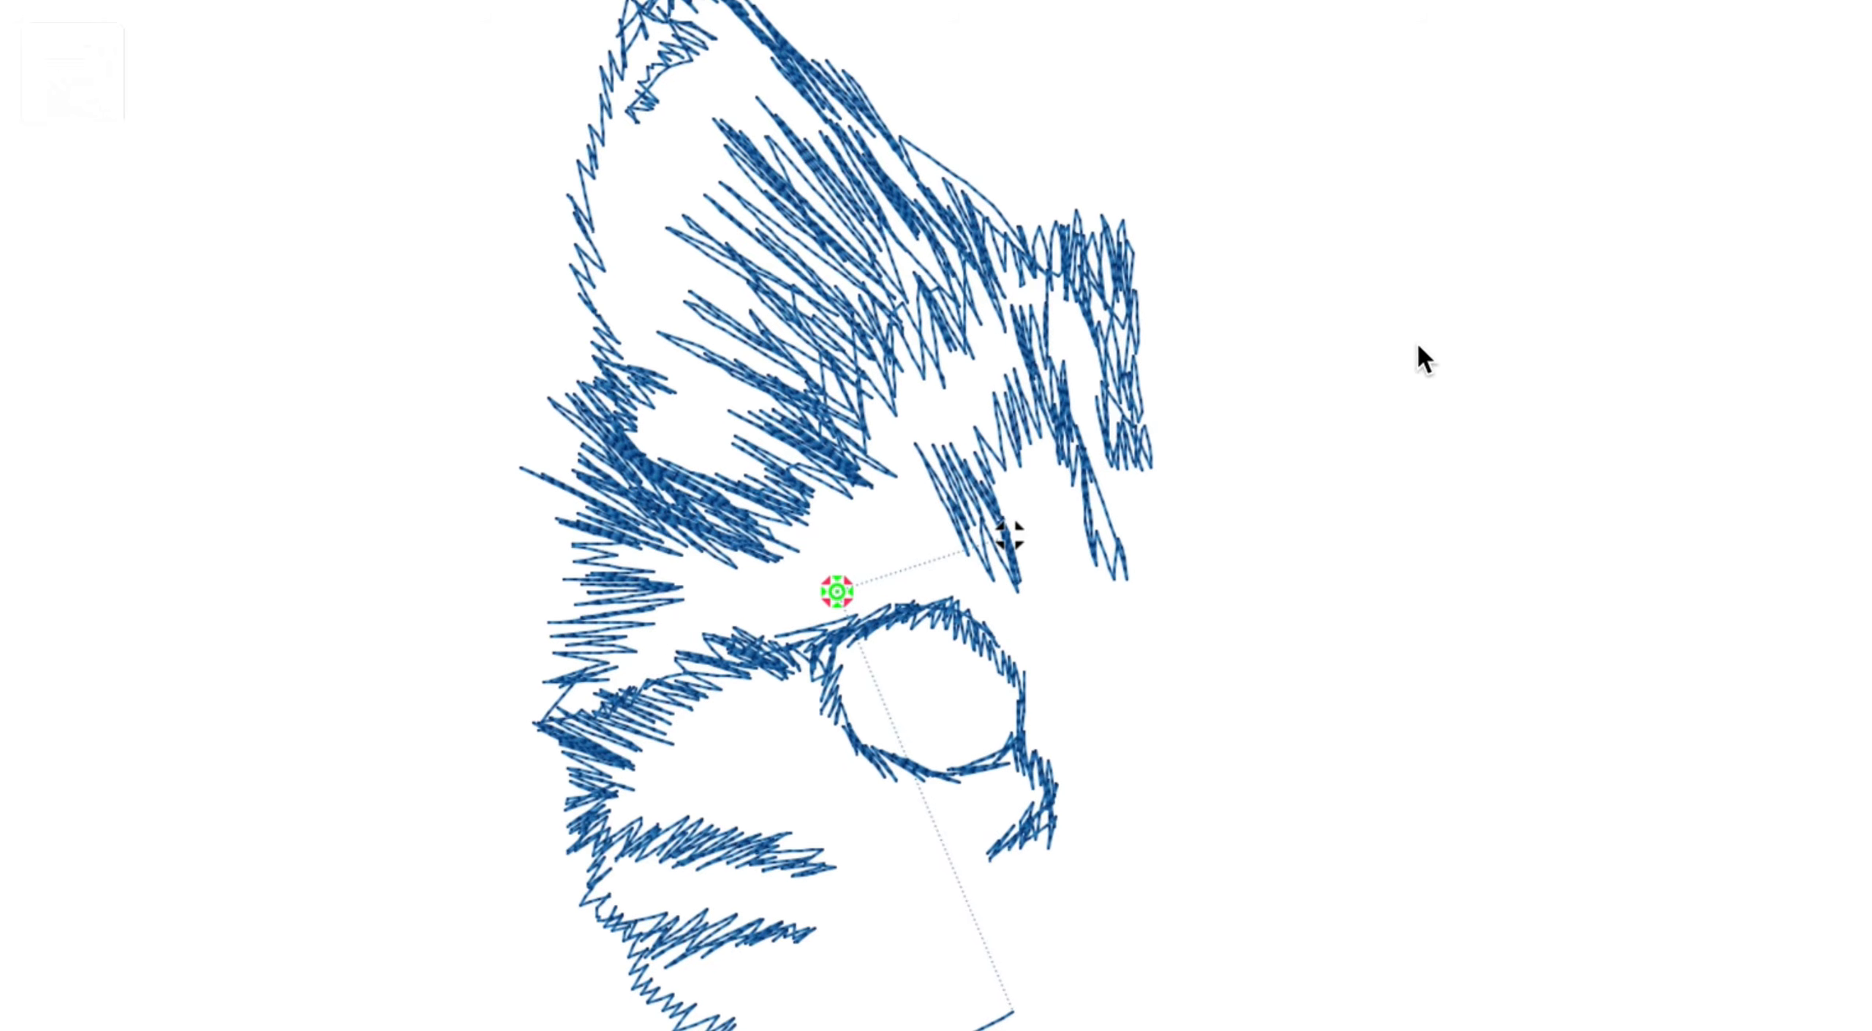
scroll(1419, 344, "down", 4)
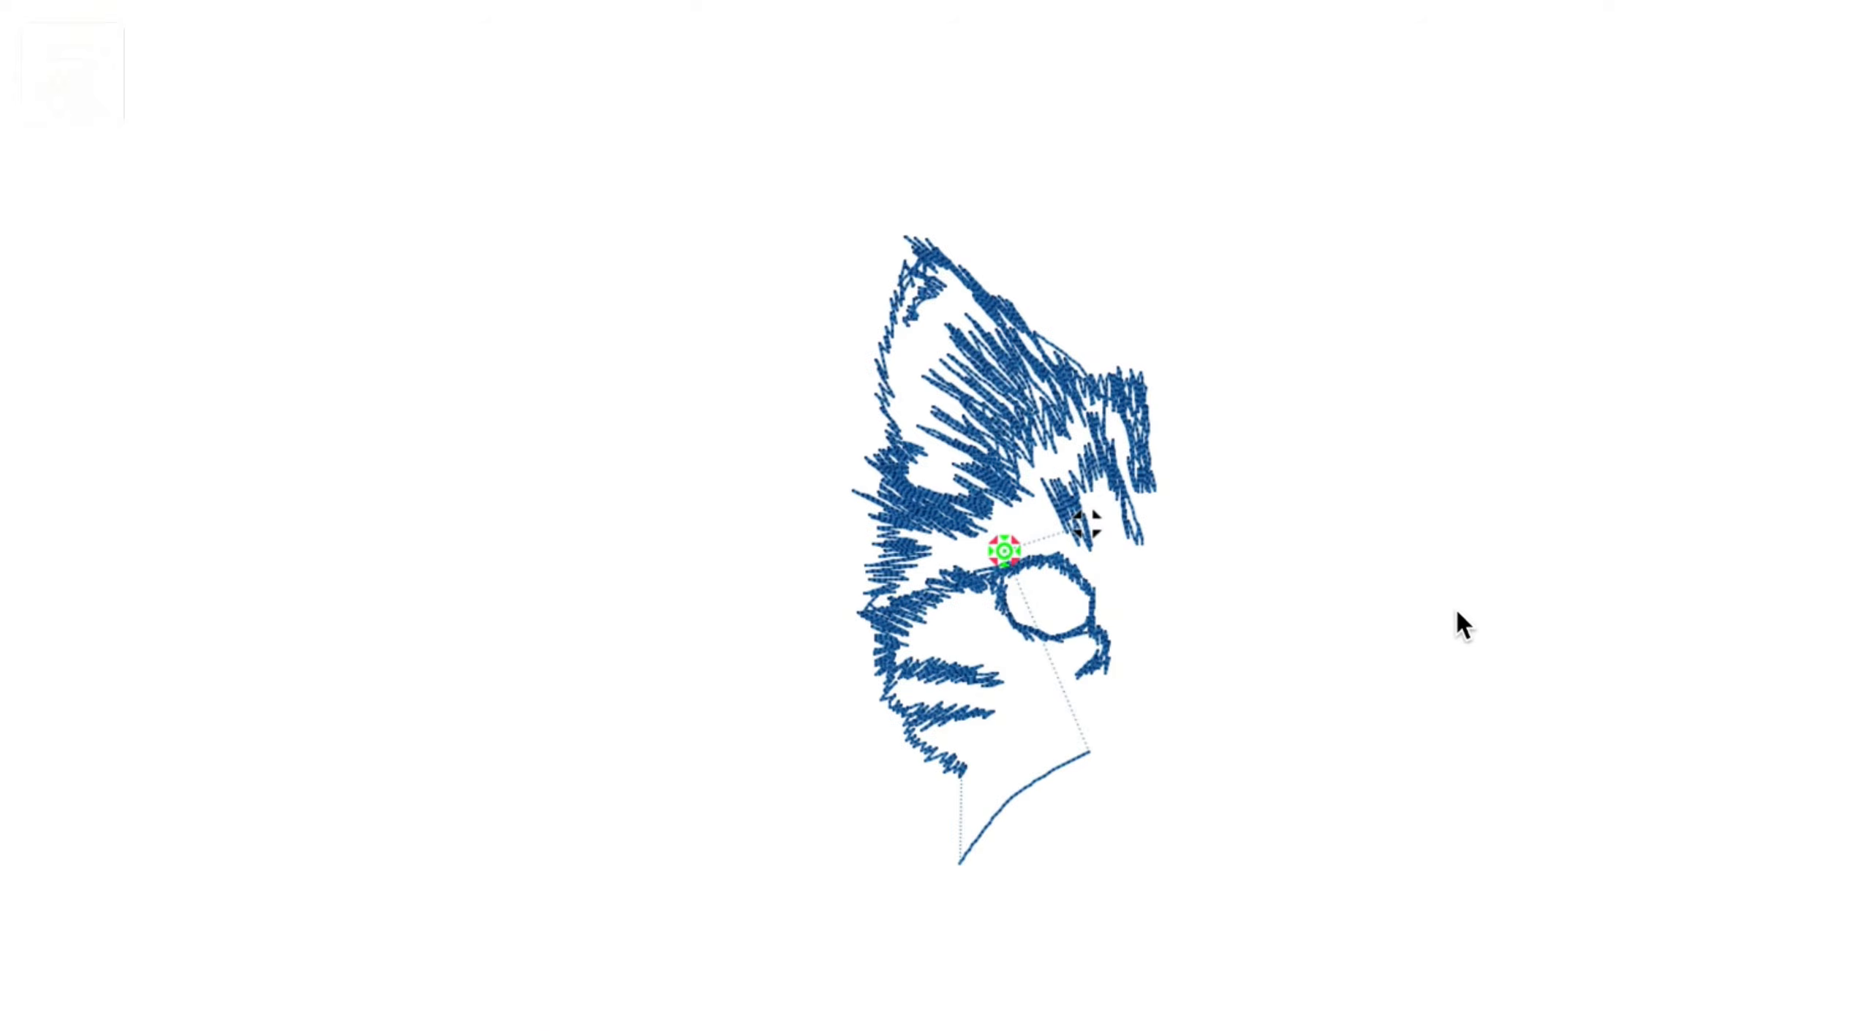
scroll(1473, 563, "down", 2)
scroll(1477, 573, "up", 1)
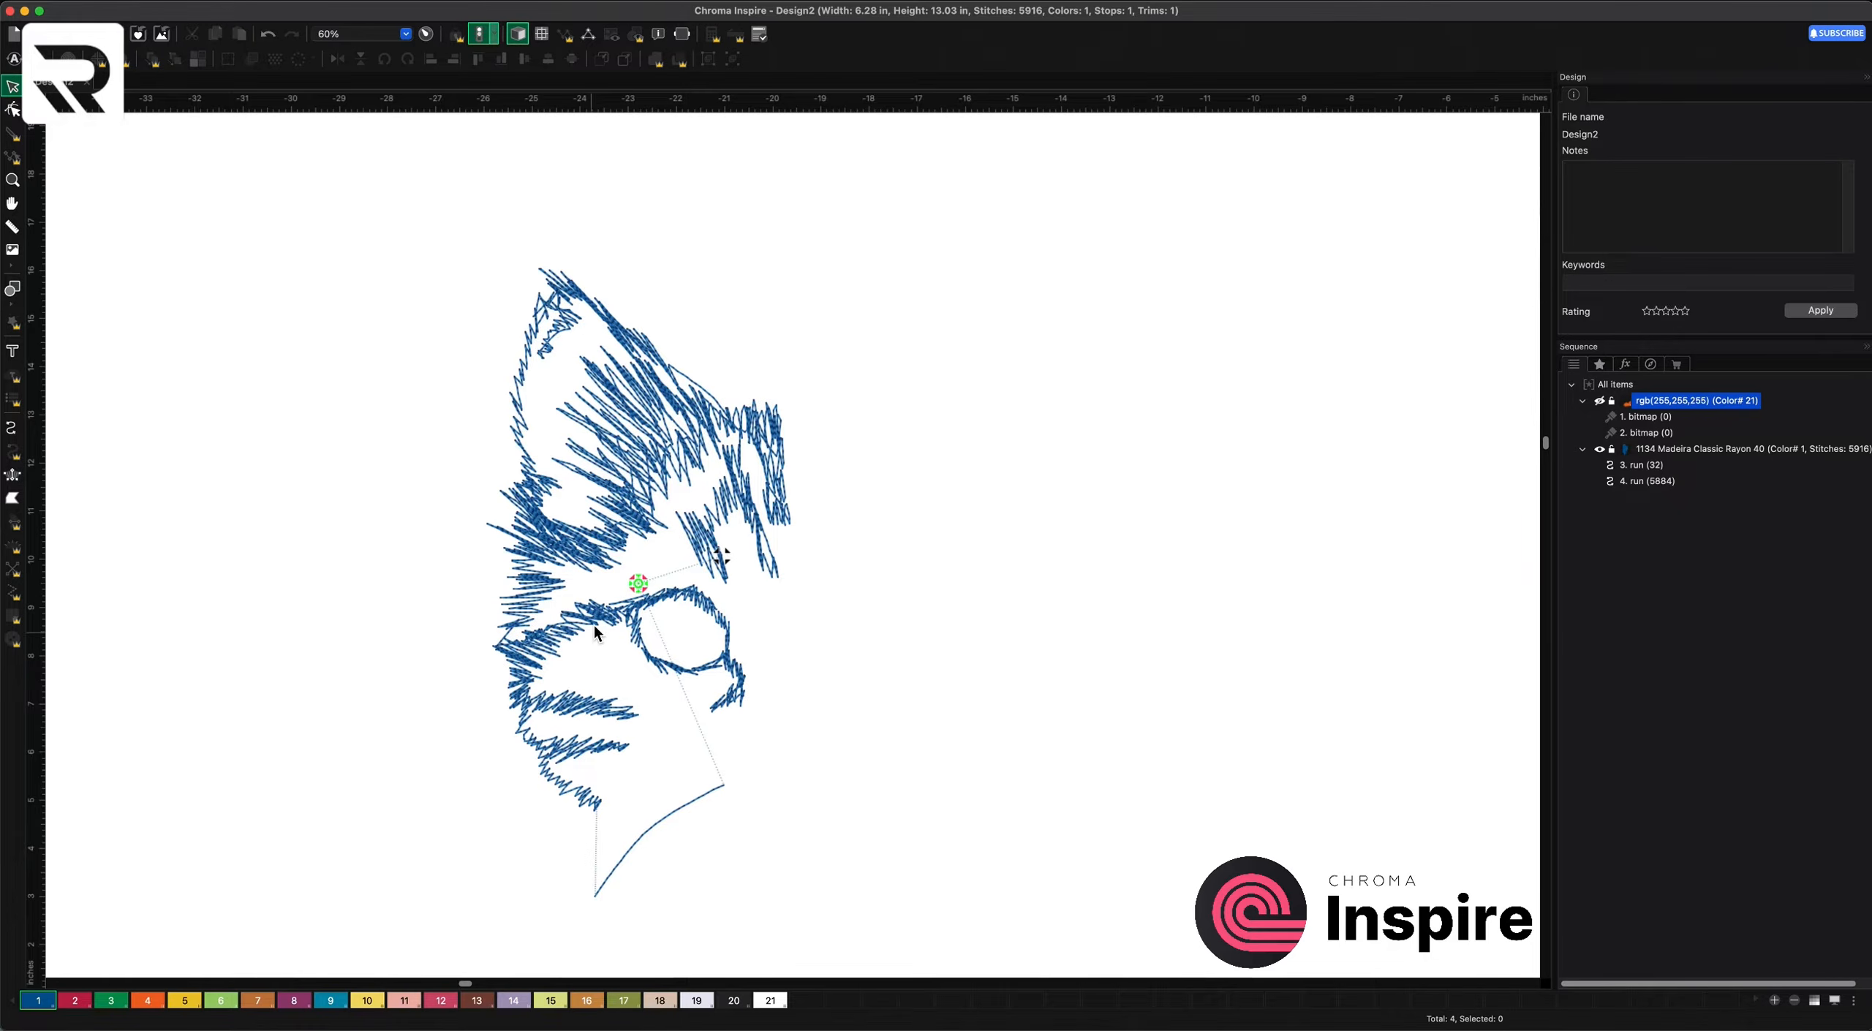
right_click(613, 512)
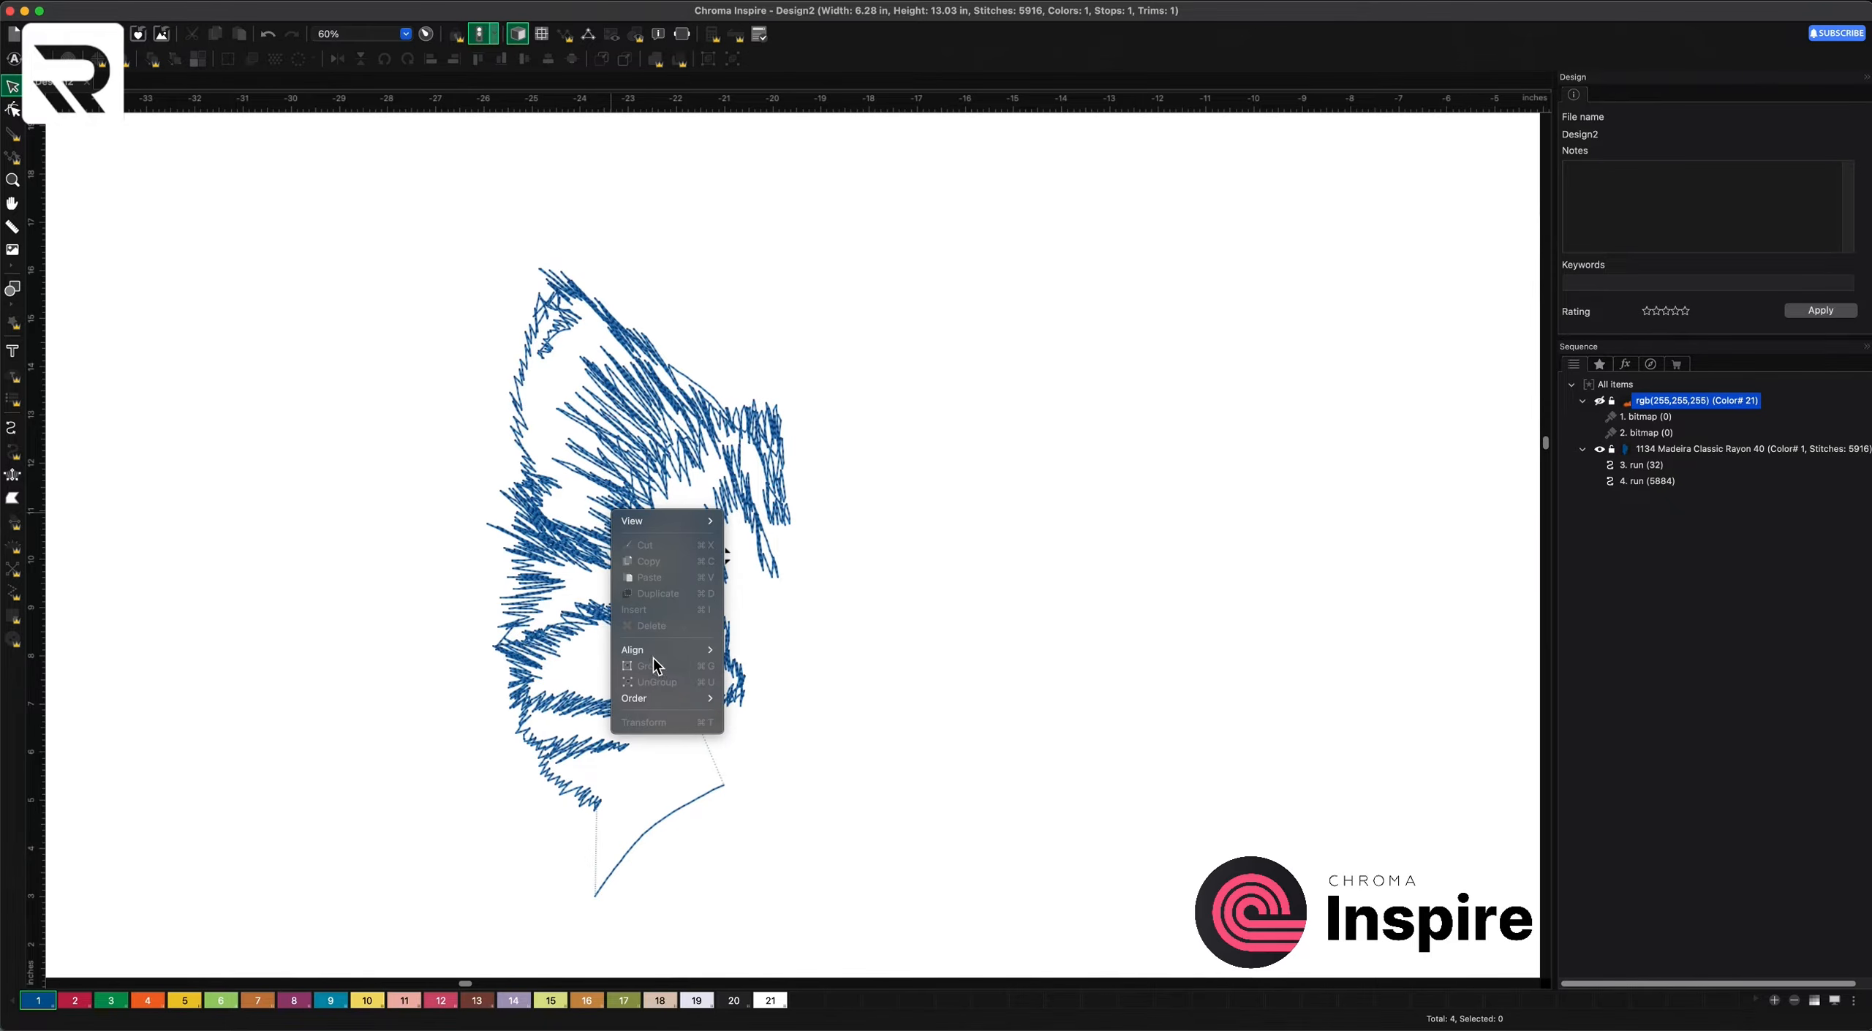
left_click(932, 454)
- Draw a closed, rounded freehand Run loop about 6.5 in wide on the blank area beside the cat stitches
left_click(11, 427)
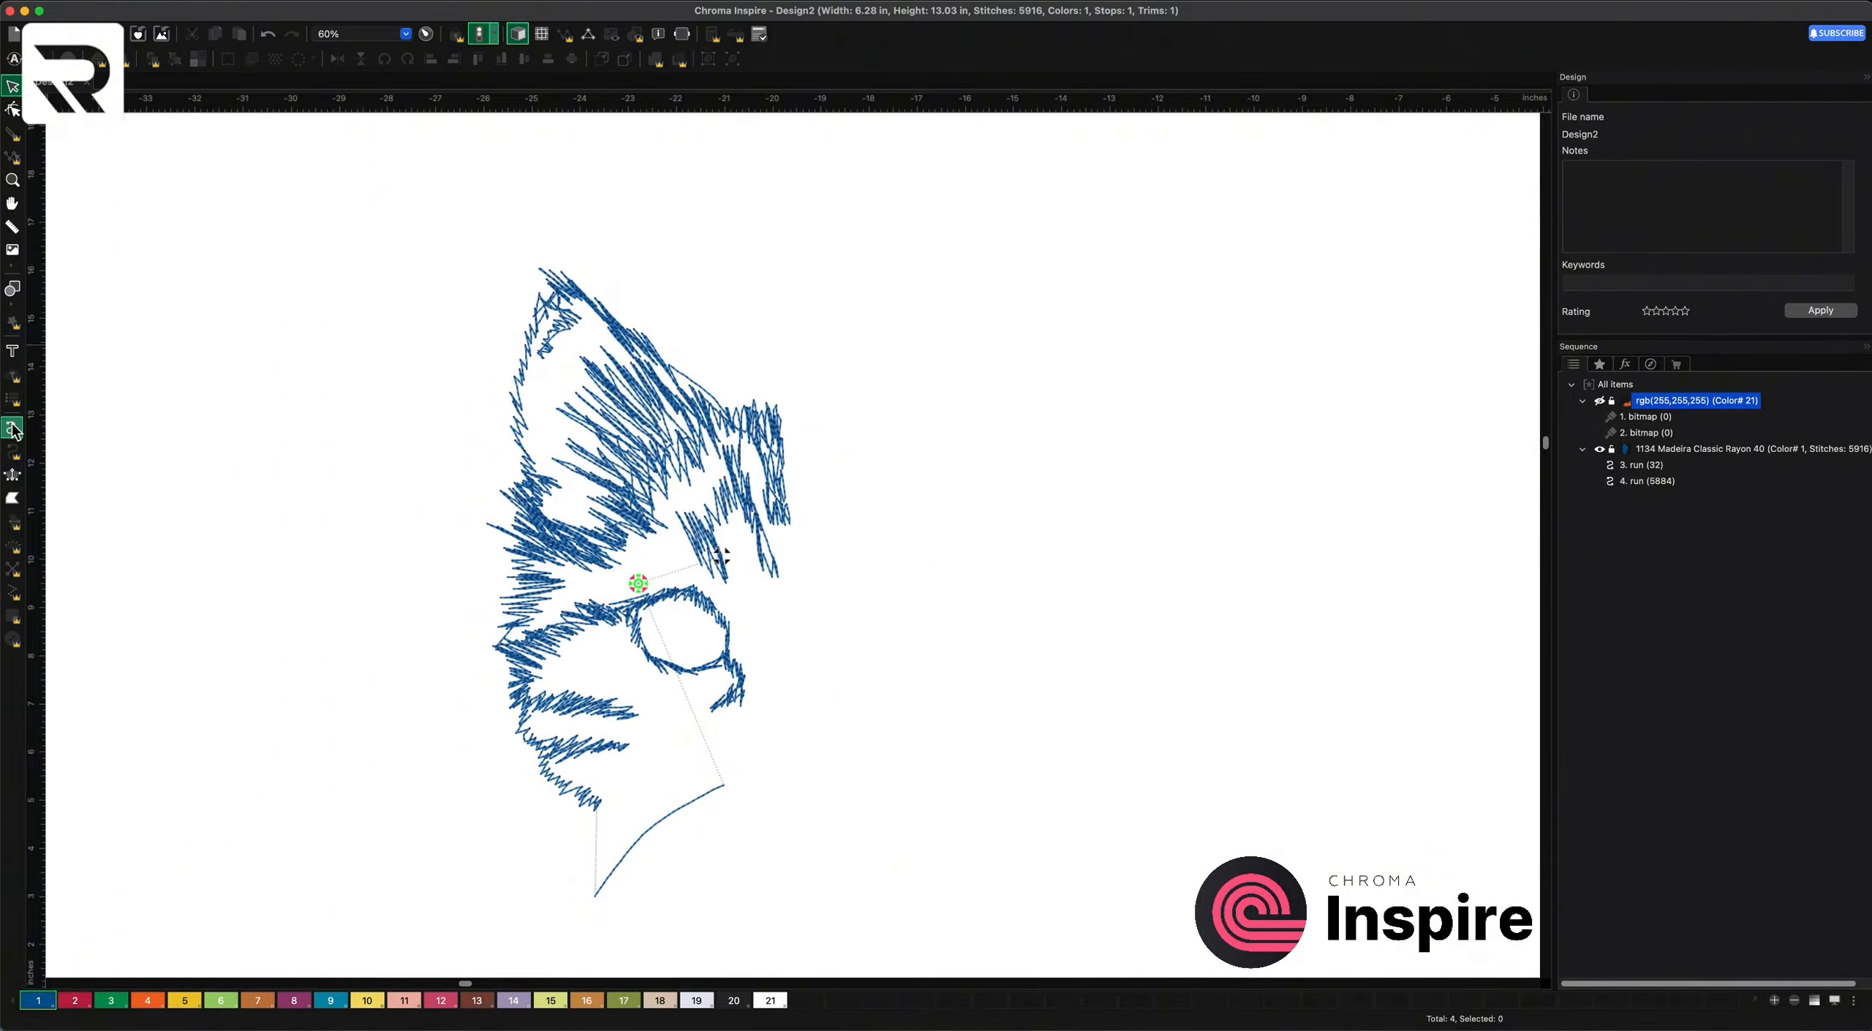
mouse_move(882, 448)
left_mouse_down()
mouse_move(980, 333)
mouse_move(1200, 489)
mouse_move(943, 582)
mouse_move(882, 441)
left_mouse_up()
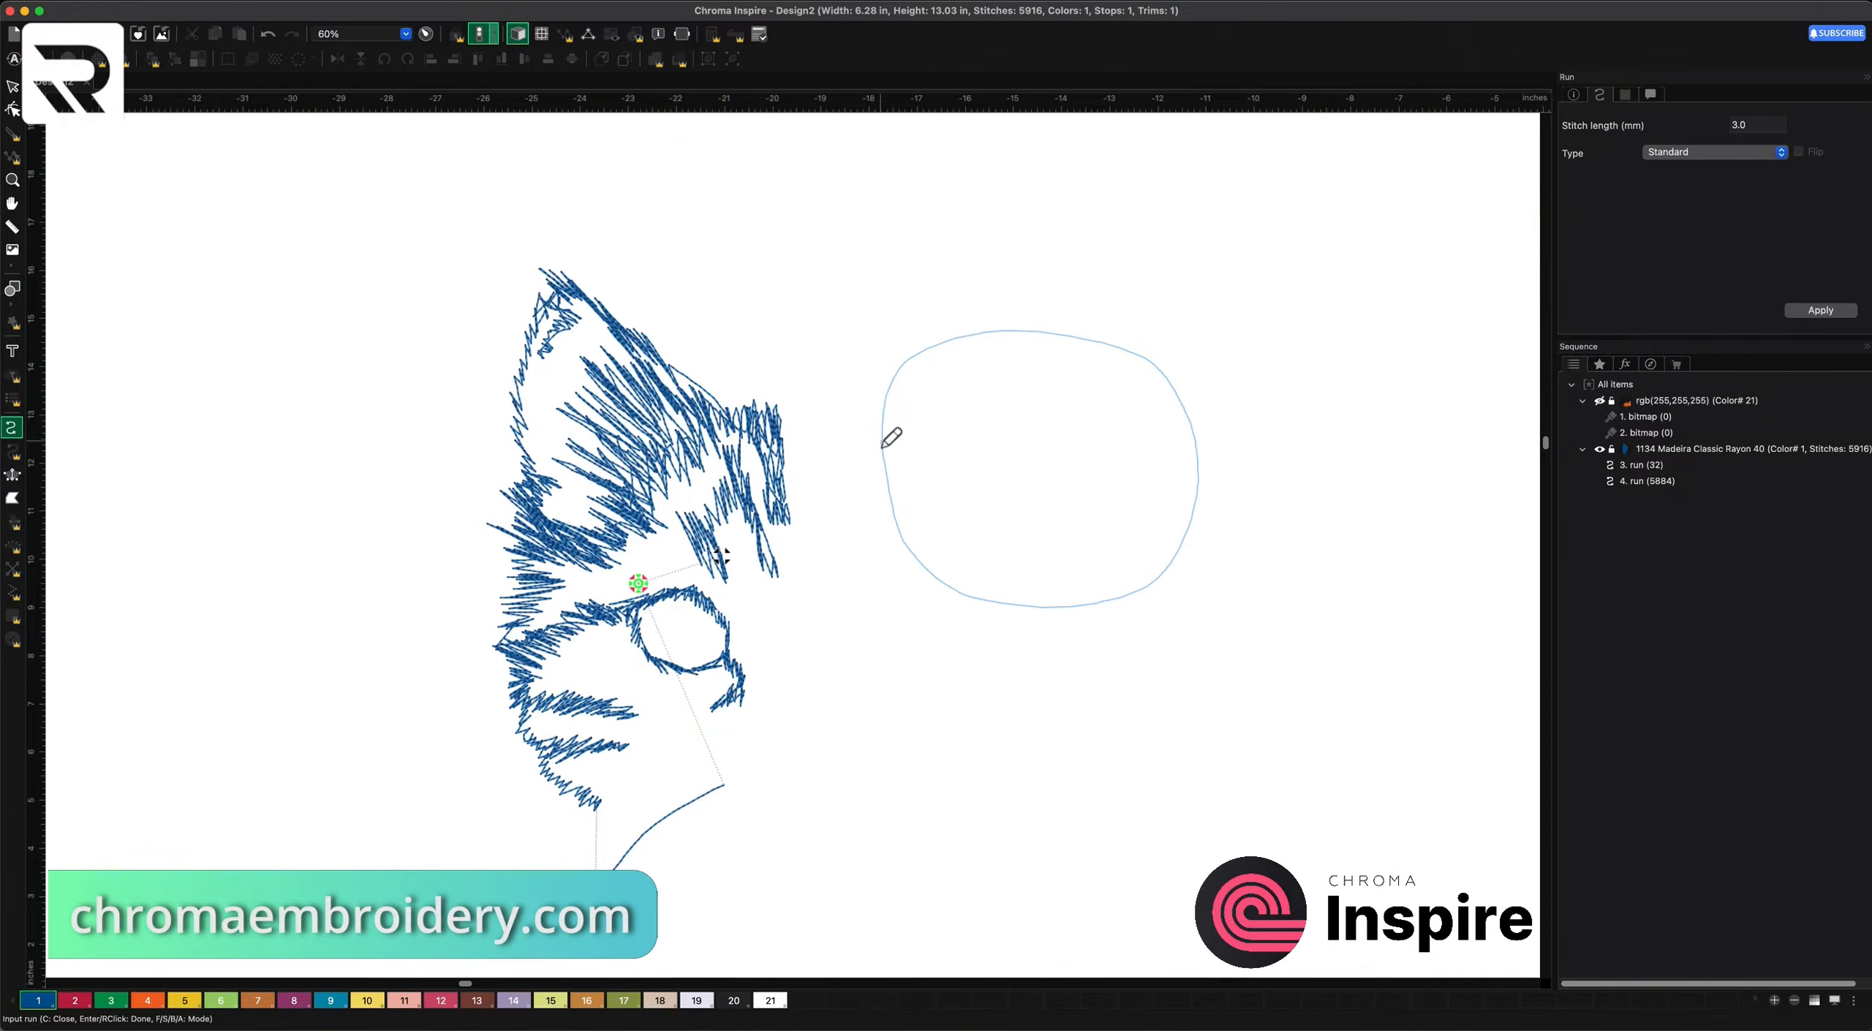
key("Return")
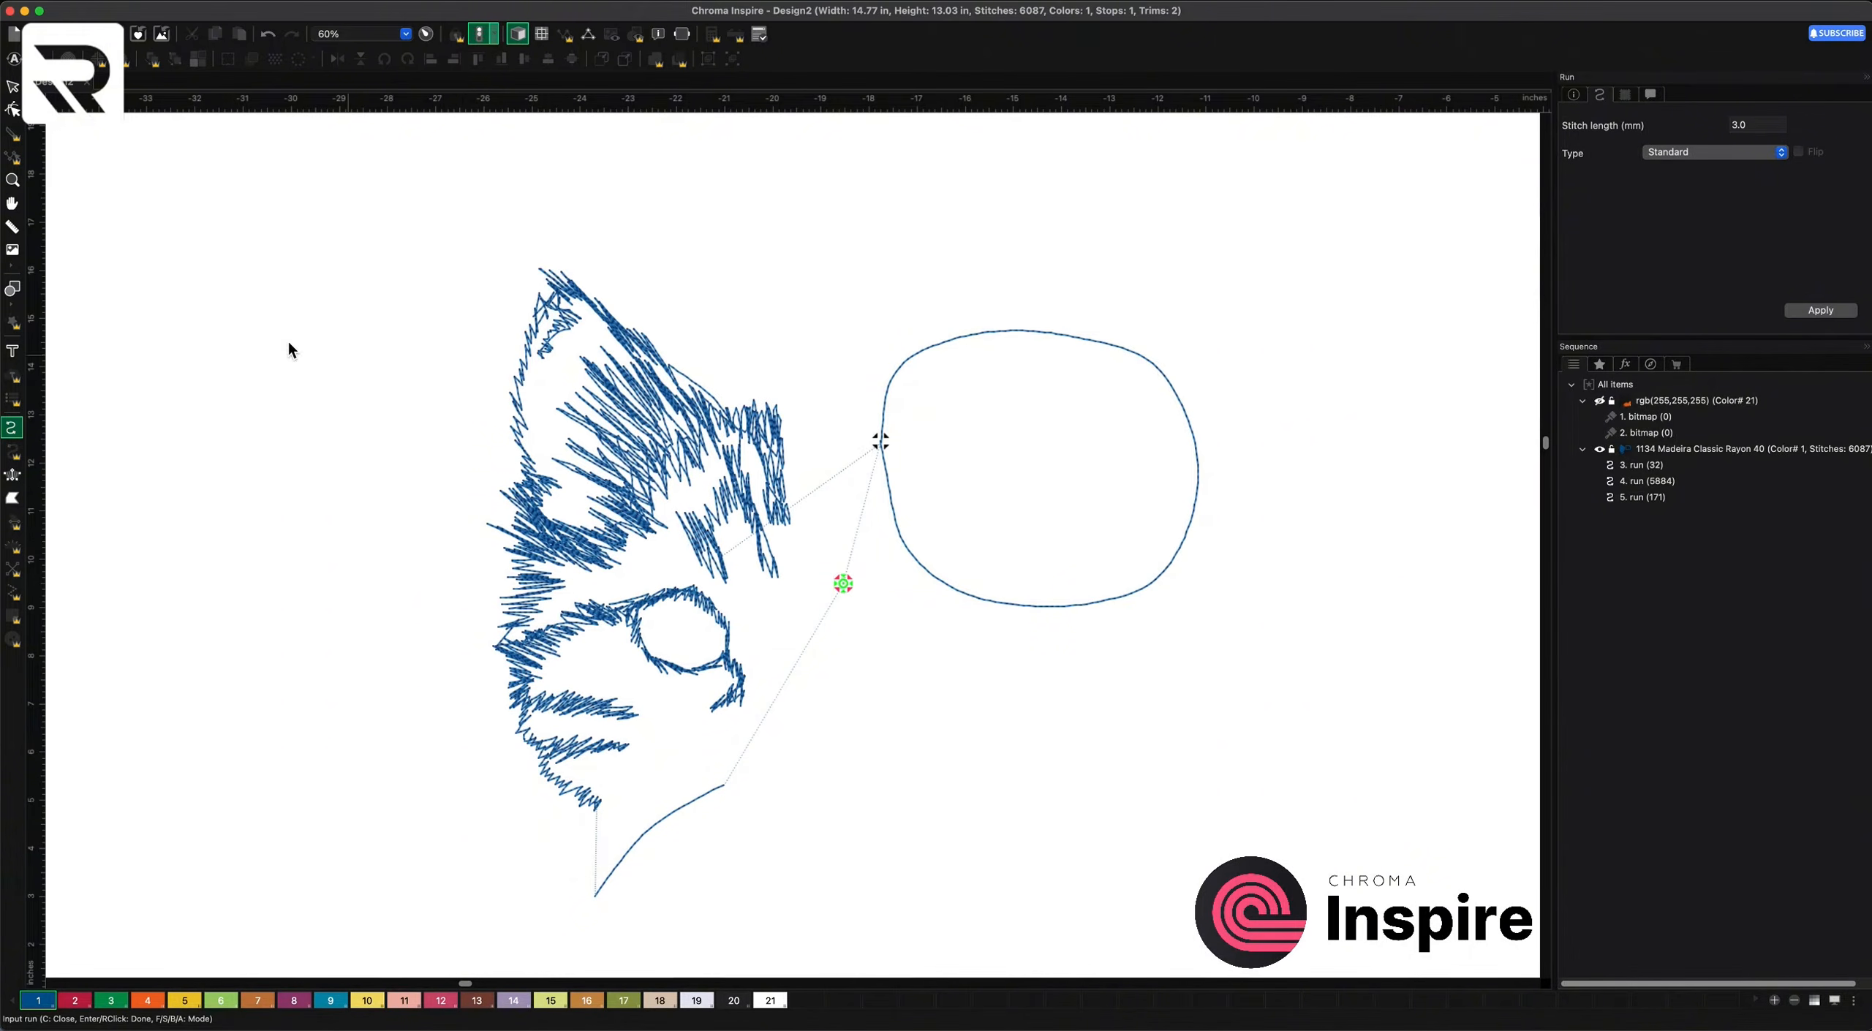
- Draw an outline rectangle artwork about 7 in square below the freehand loop
left_click(15, 293)
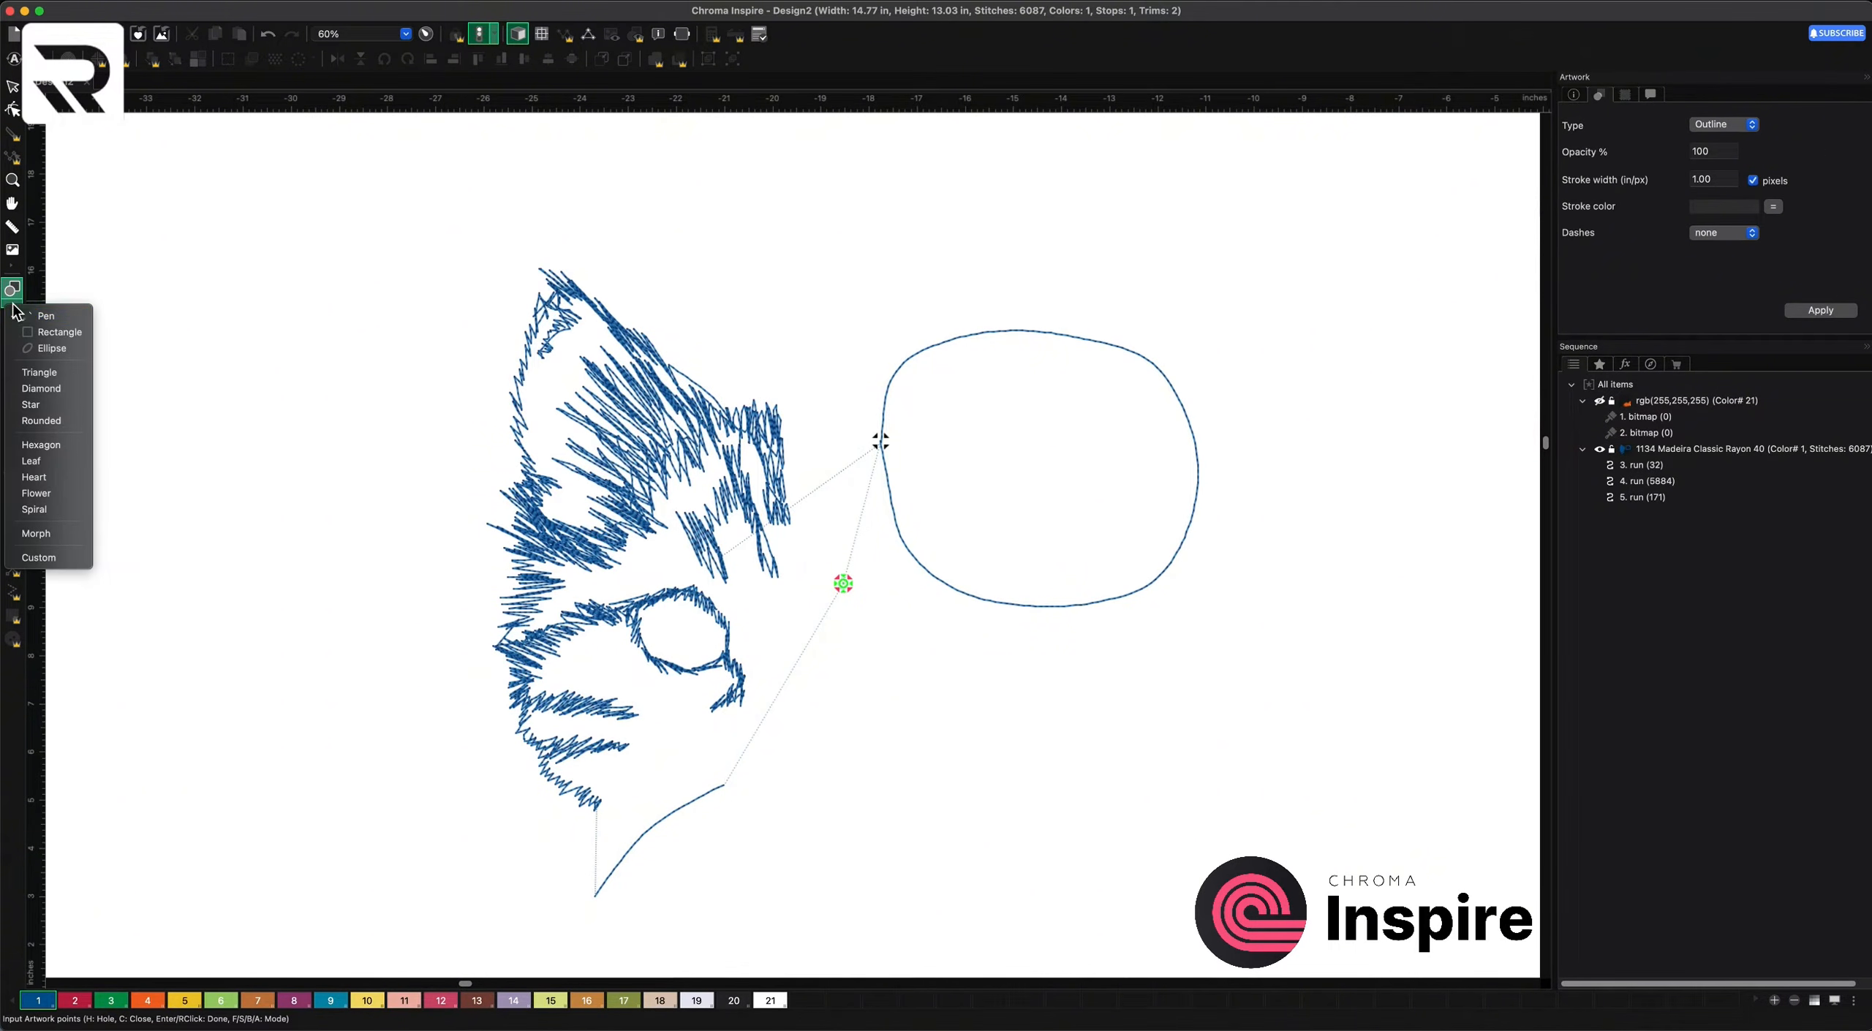
left_click(84, 338)
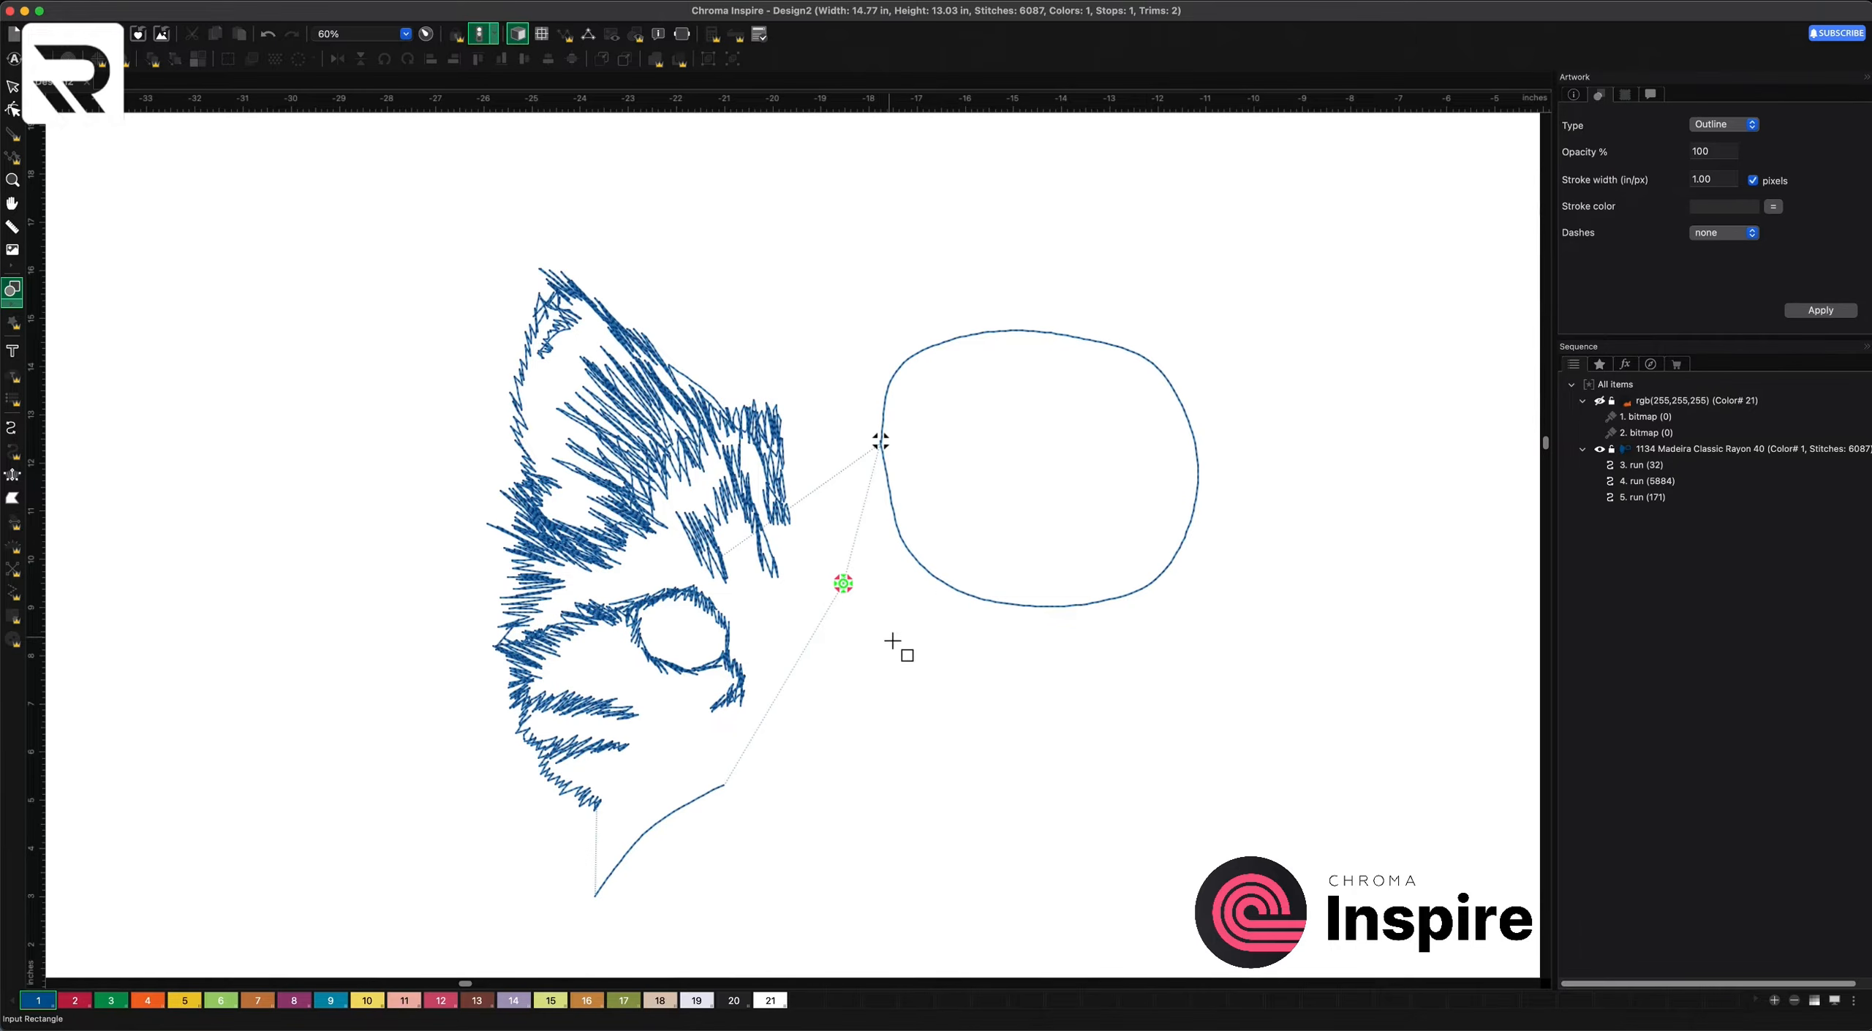
left_click_drag(889, 638, 1228, 977)
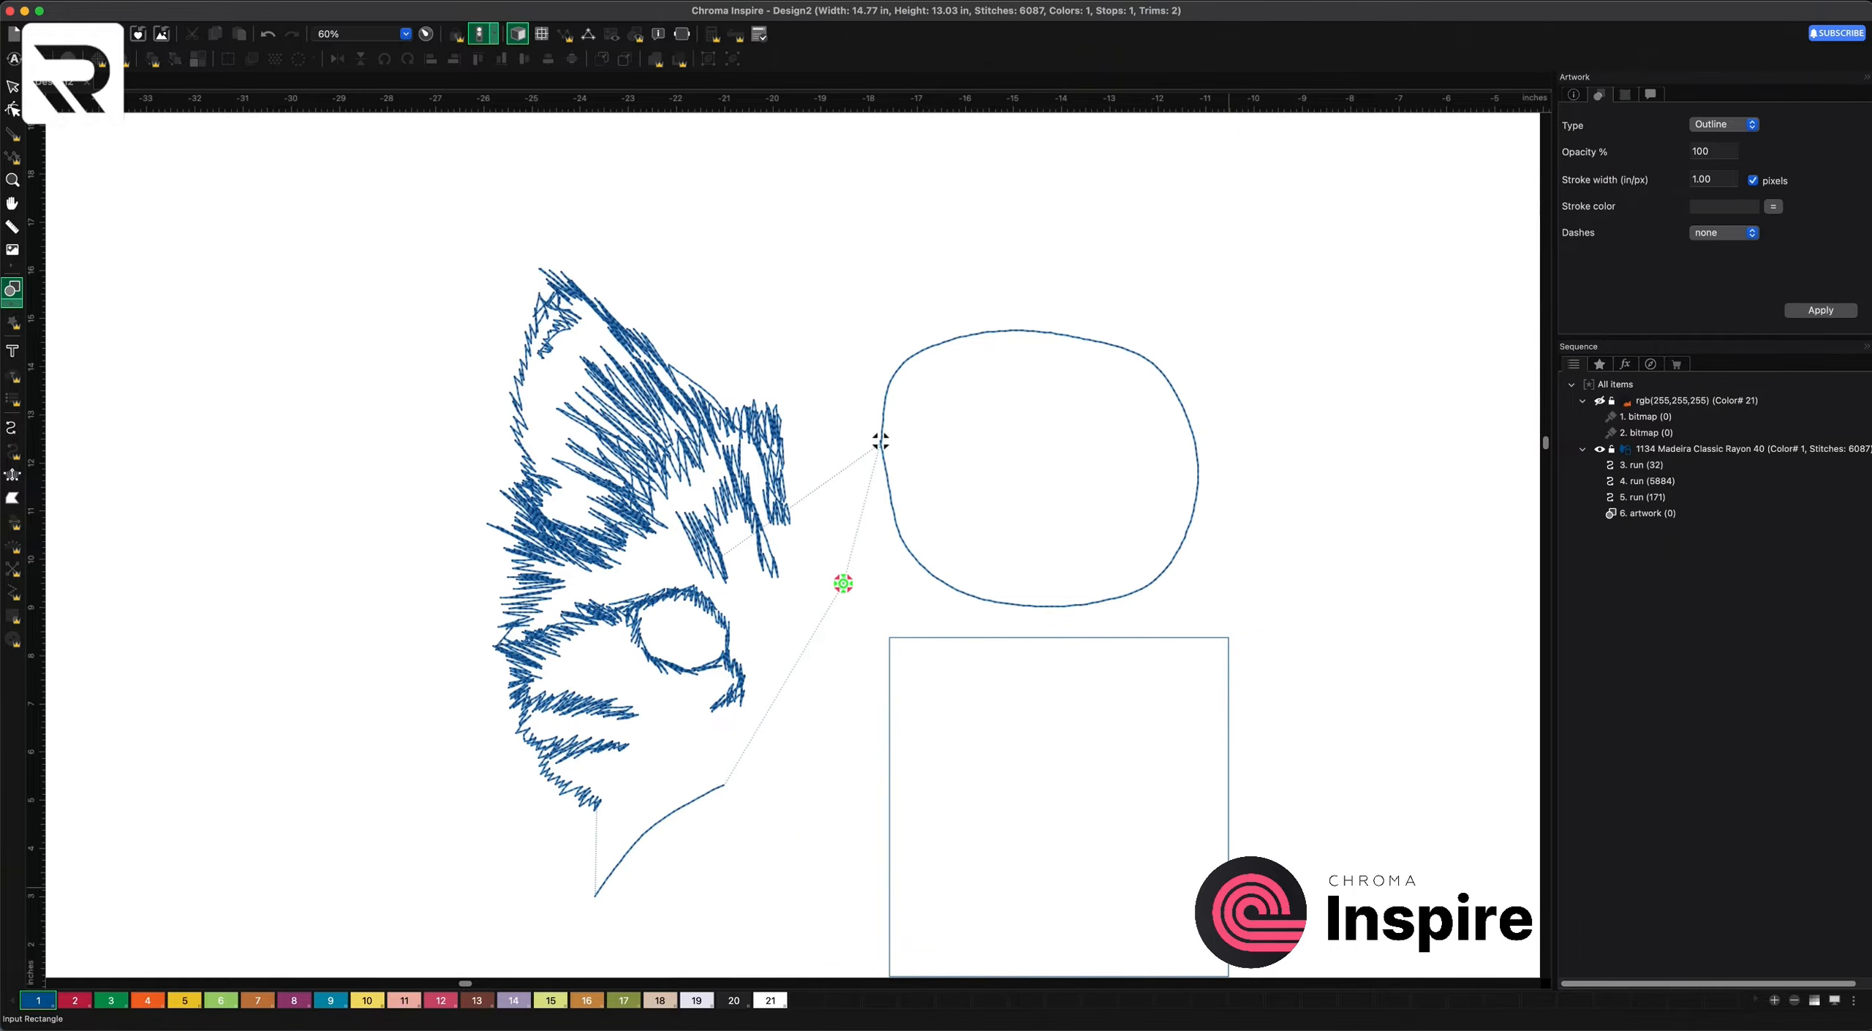
- Auto digitize the square artwork into run stitches and move it about 1.7 in to the right
scroll(1228, 887, "down", 4)
scroll(1229, 887, "right", 3)
scroll(1159, 817, "up", 5)
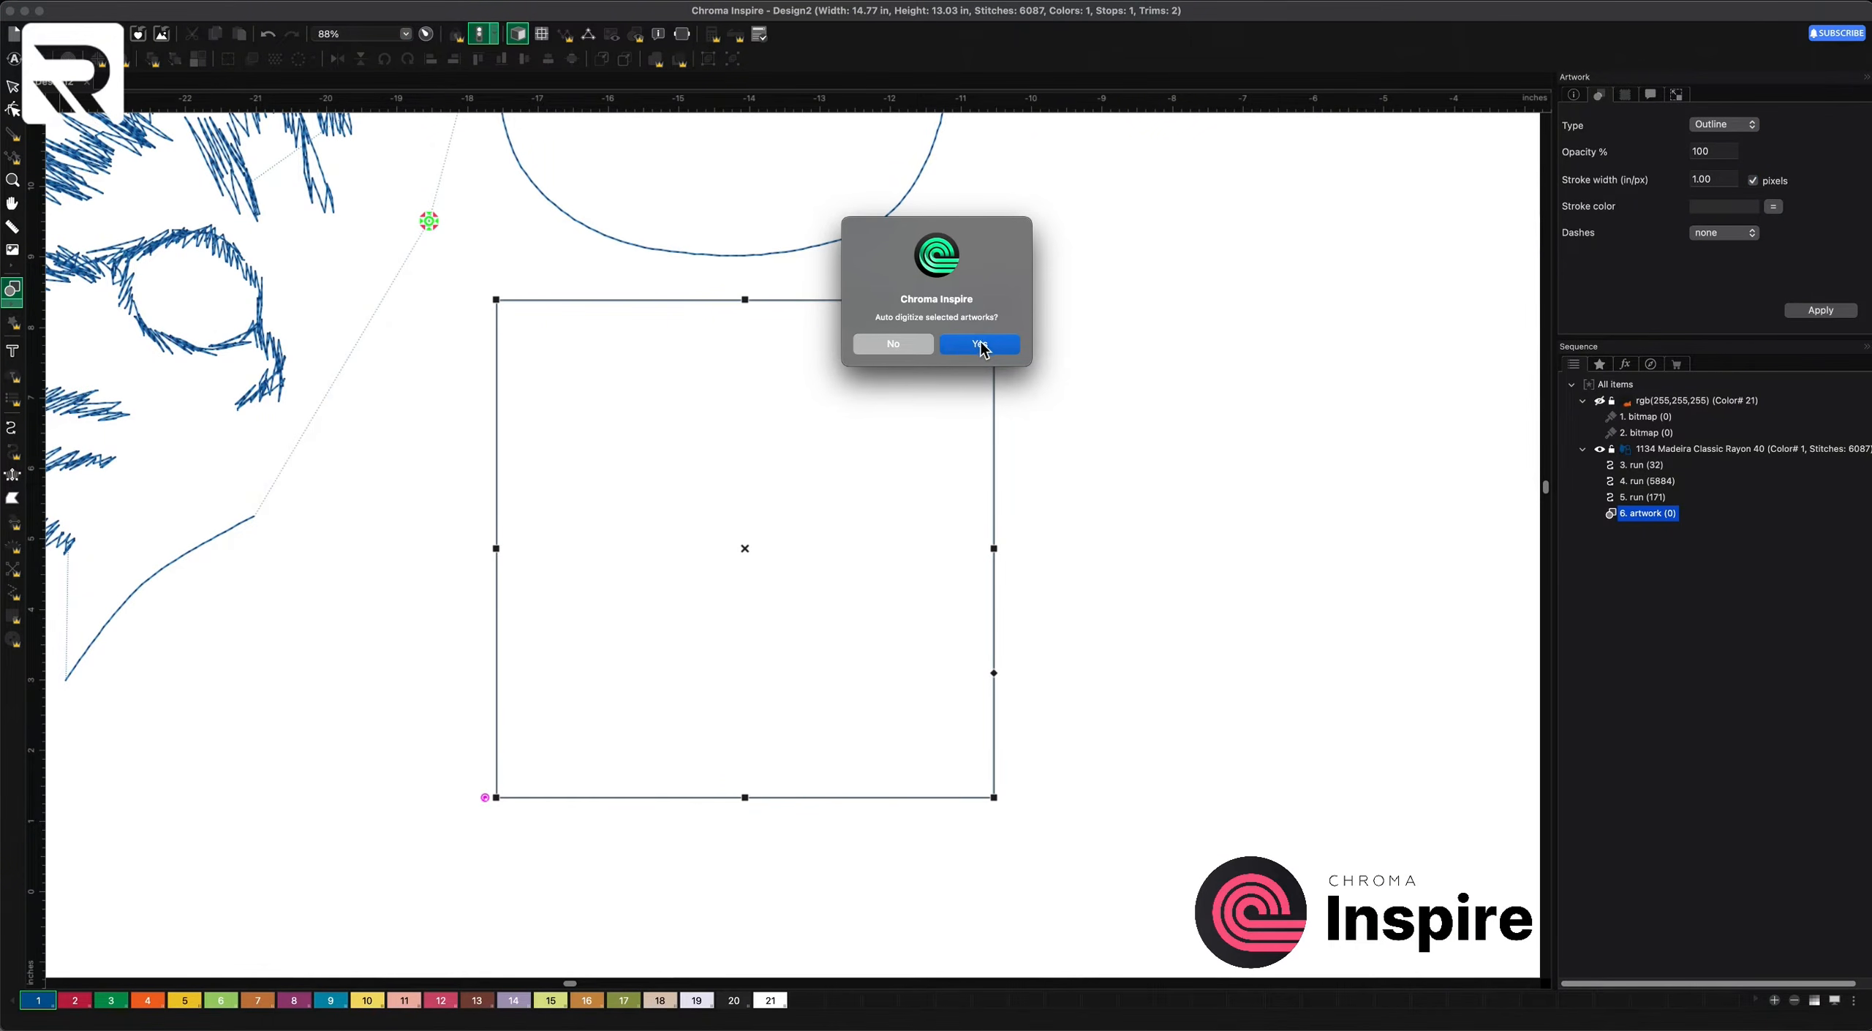
left_click(979, 343)
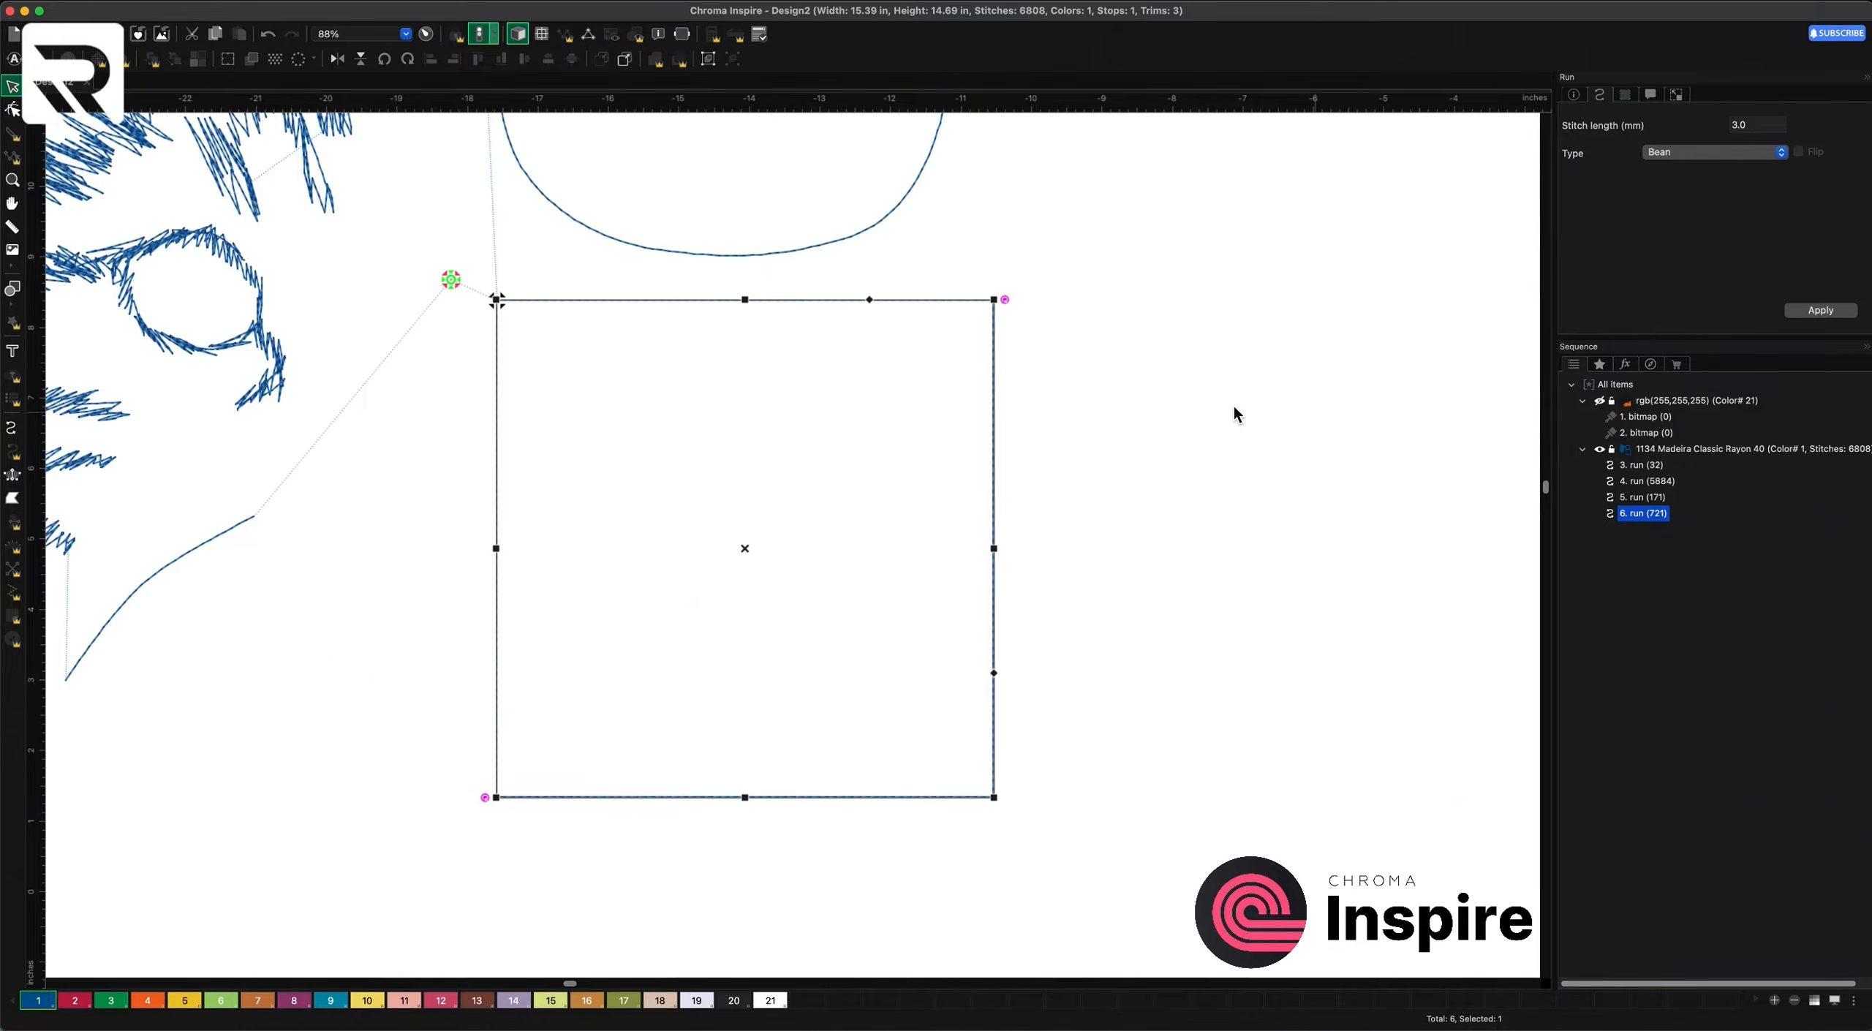
left_click_drag(748, 546, 870, 555)
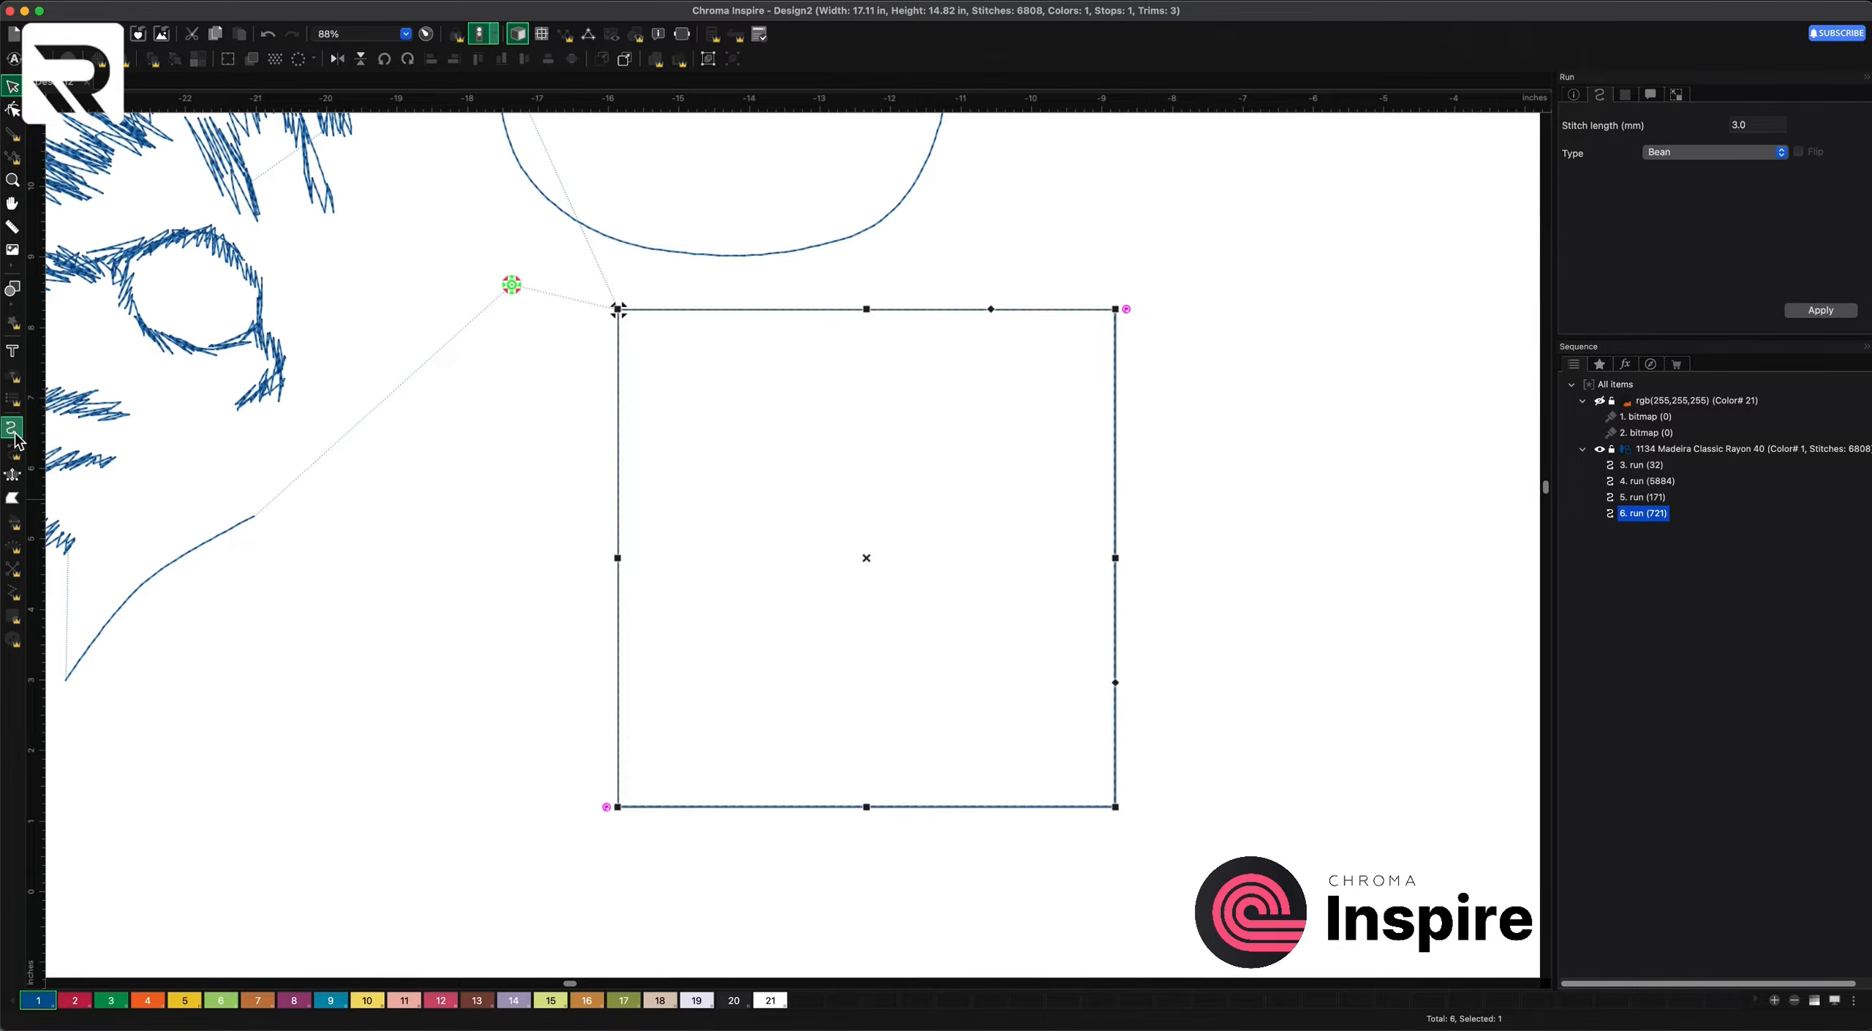
- Digitize a classic Satin border about 0.3 in wide around the square, placing an outer and inner point at each corner
left_click(9, 480)
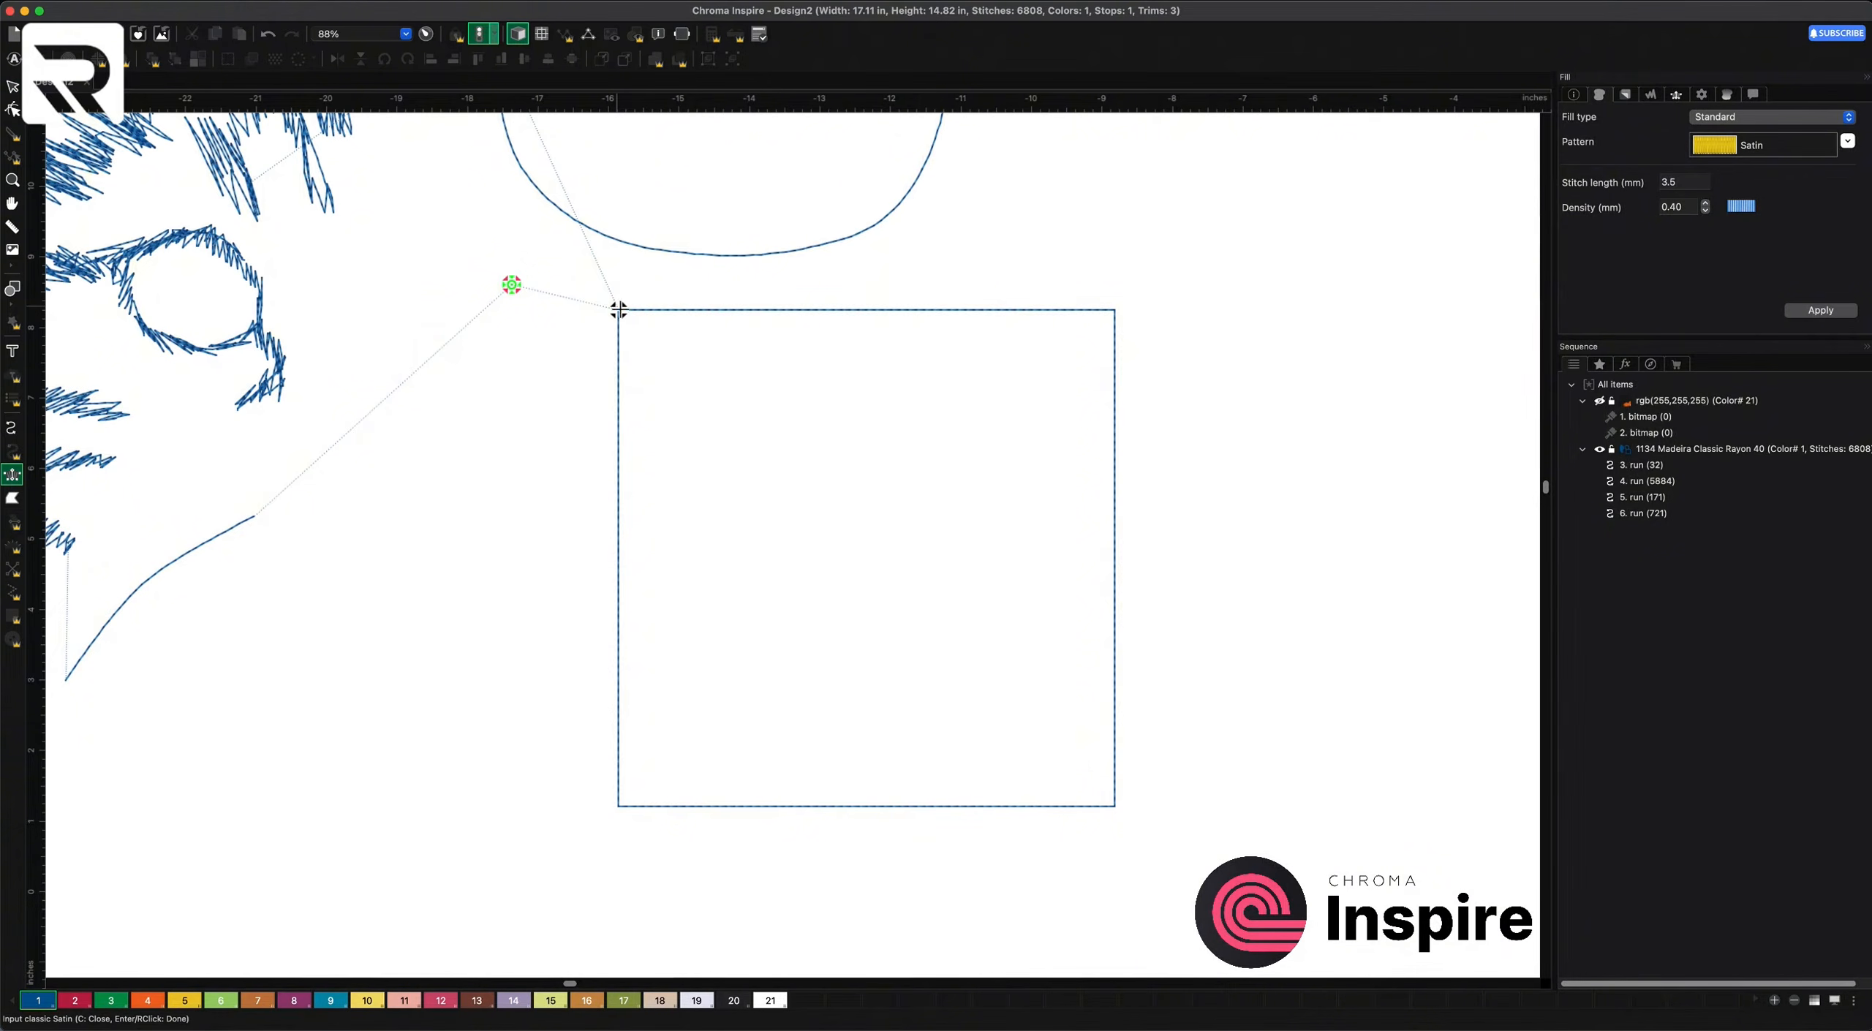
left_click(629, 321)
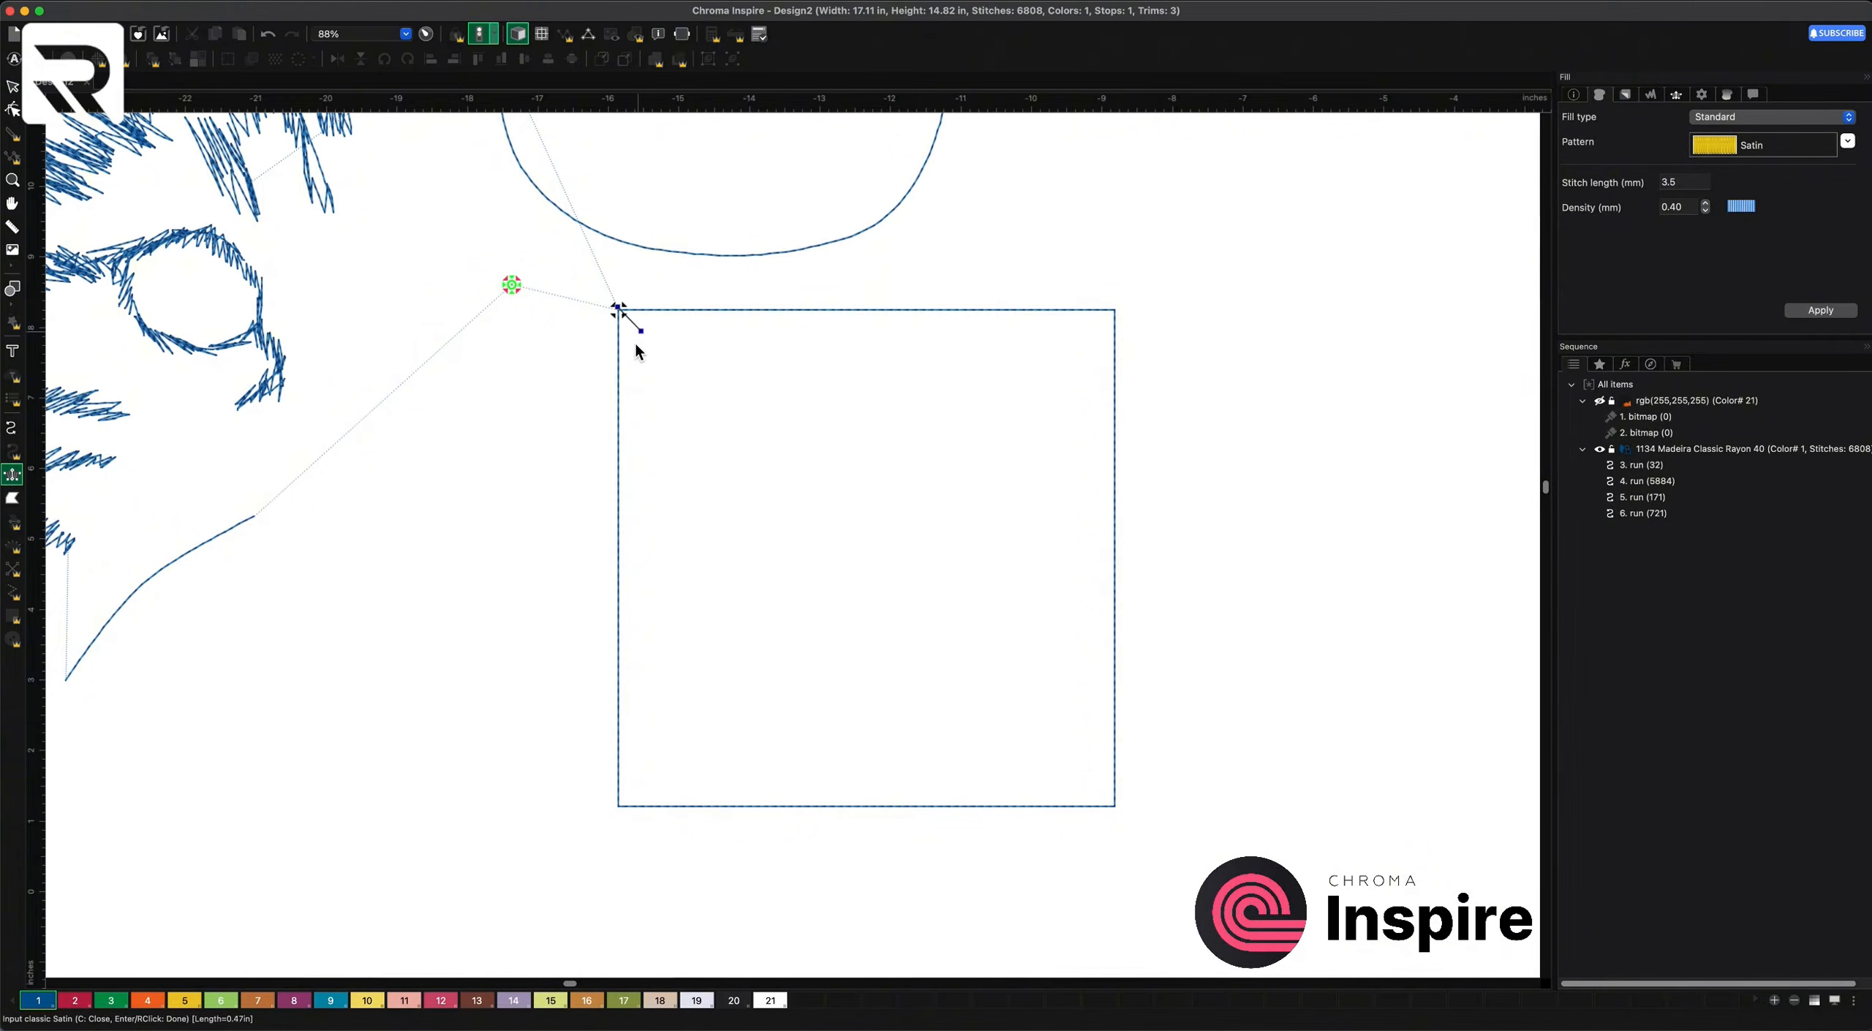
left_click(619, 807)
left_click(639, 784)
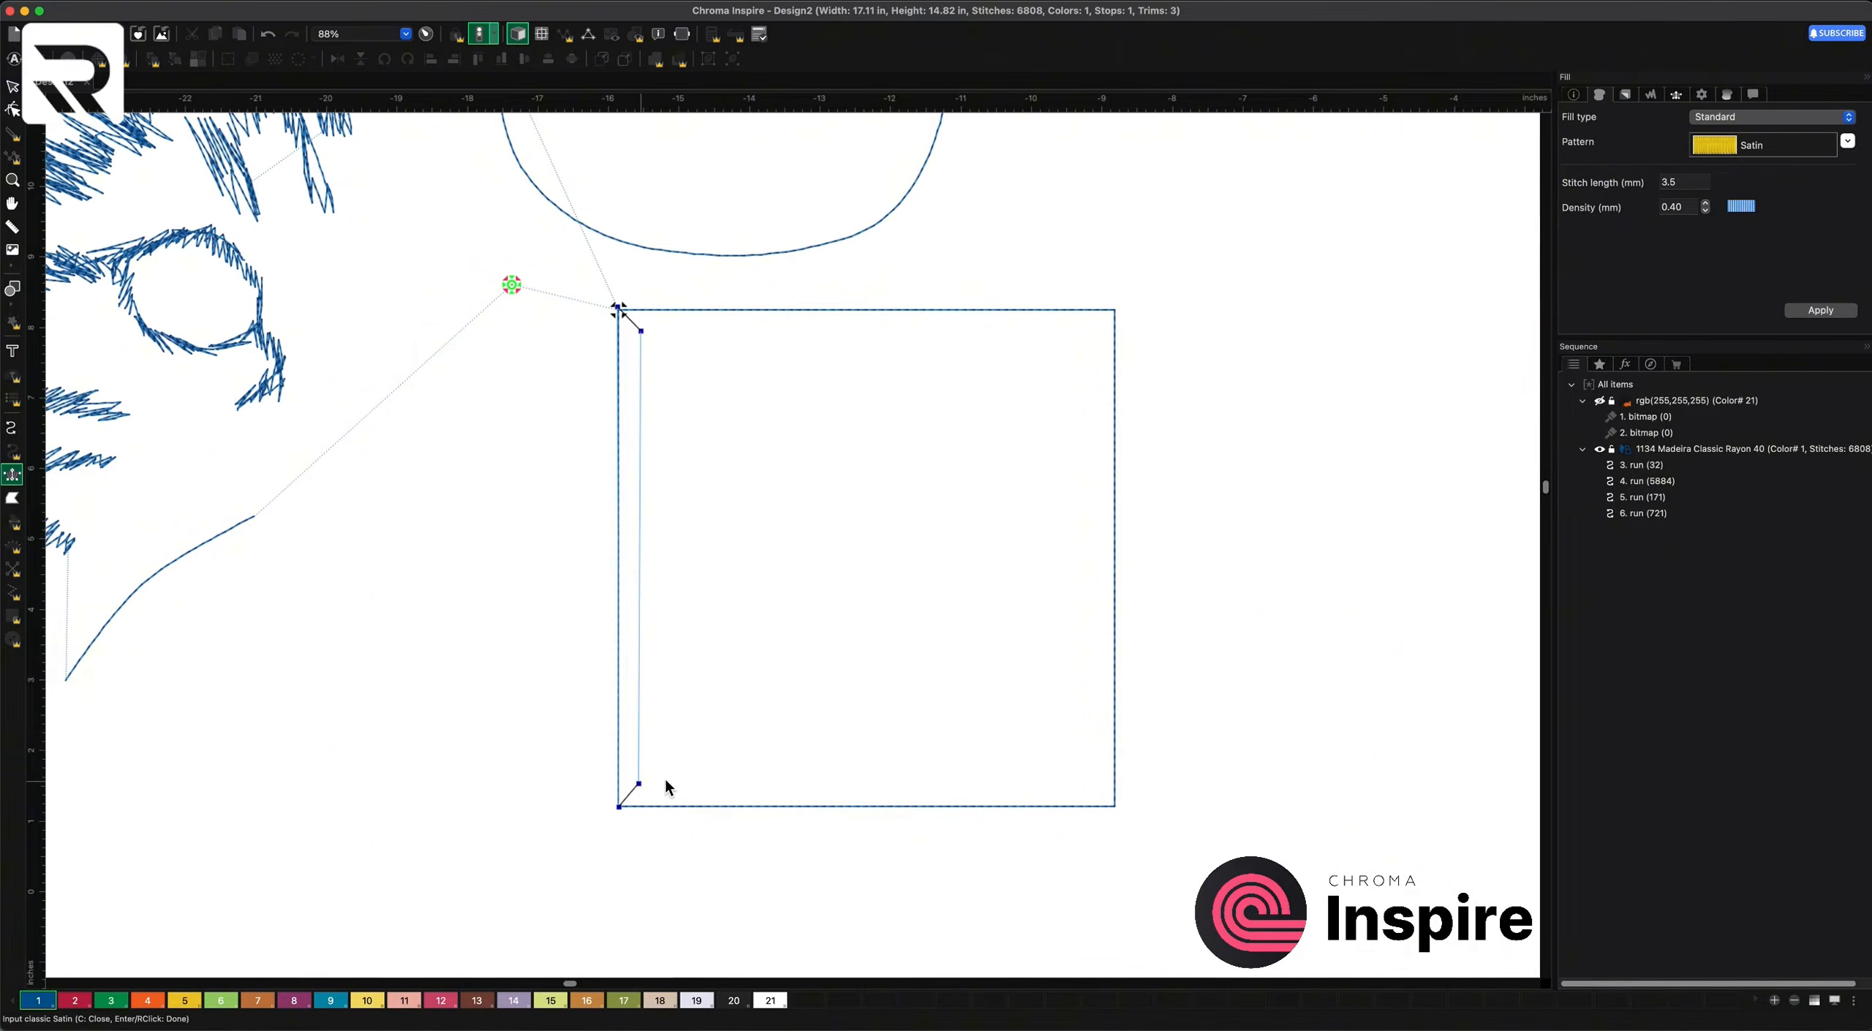
left_click(1112, 805)
left_click(1095, 782)
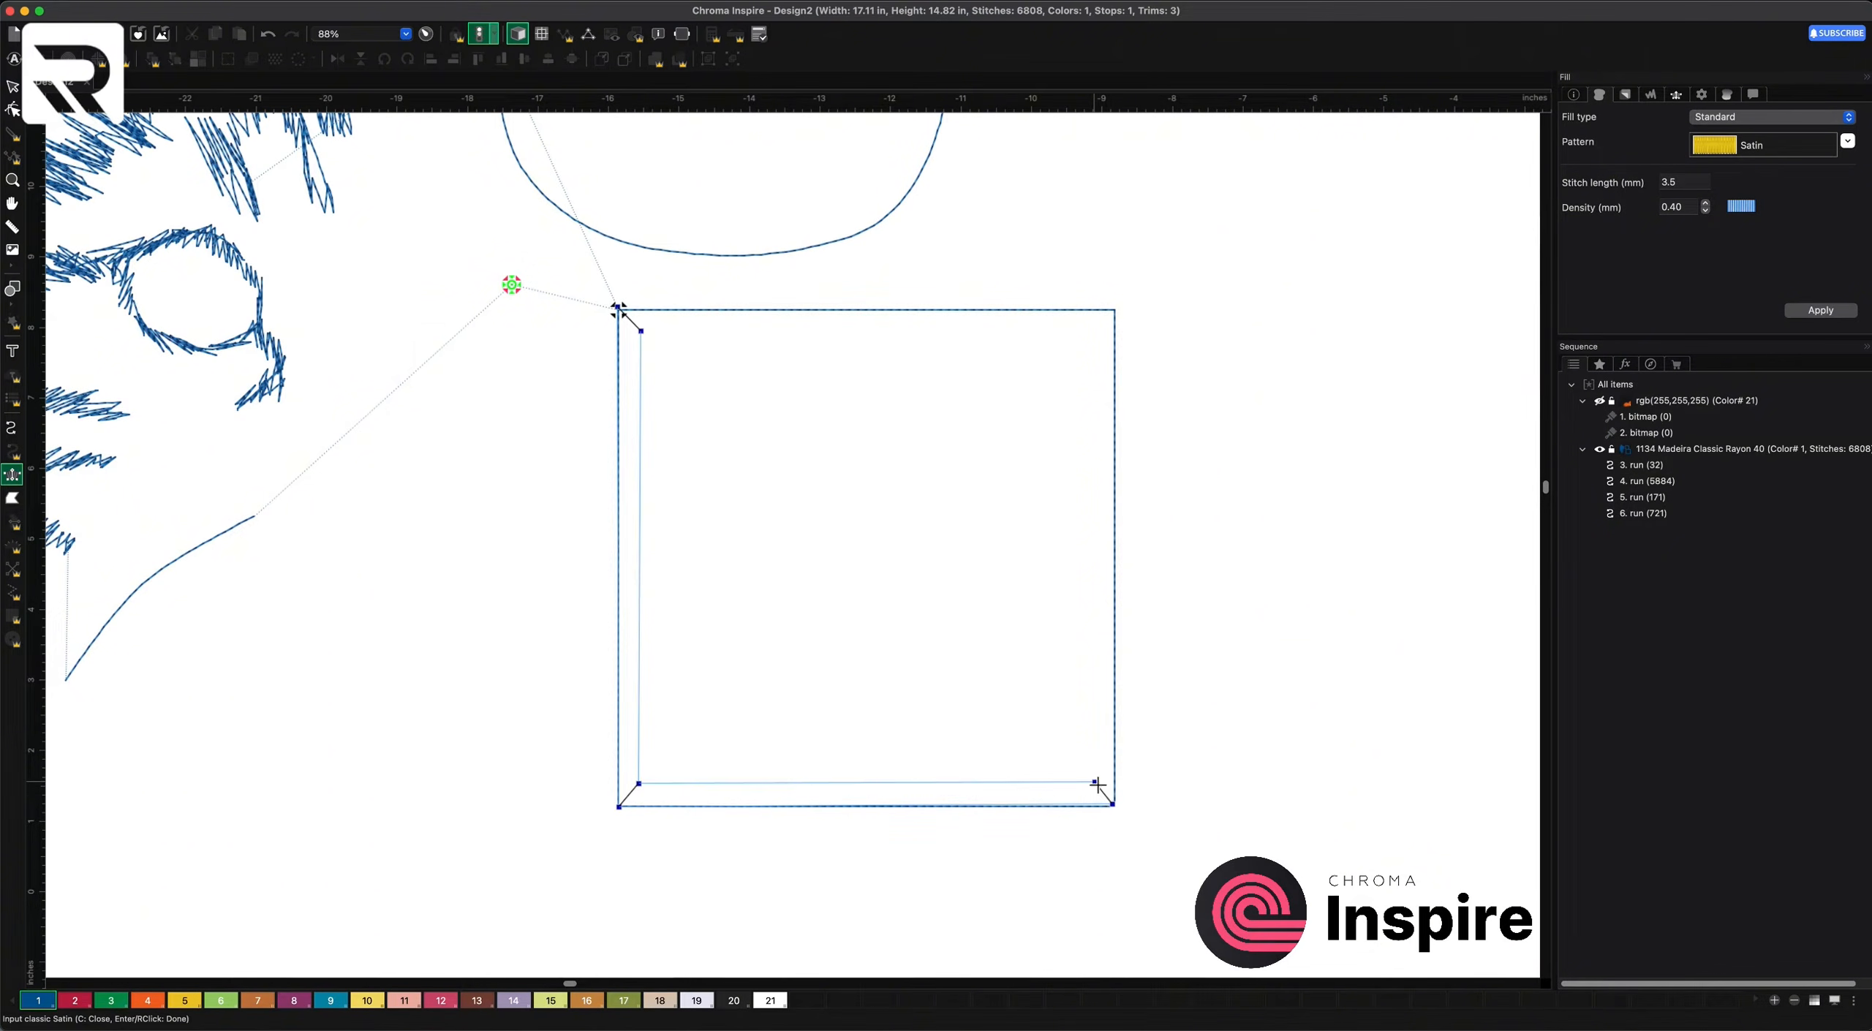
left_click(1115, 308)
left_click(1095, 321)
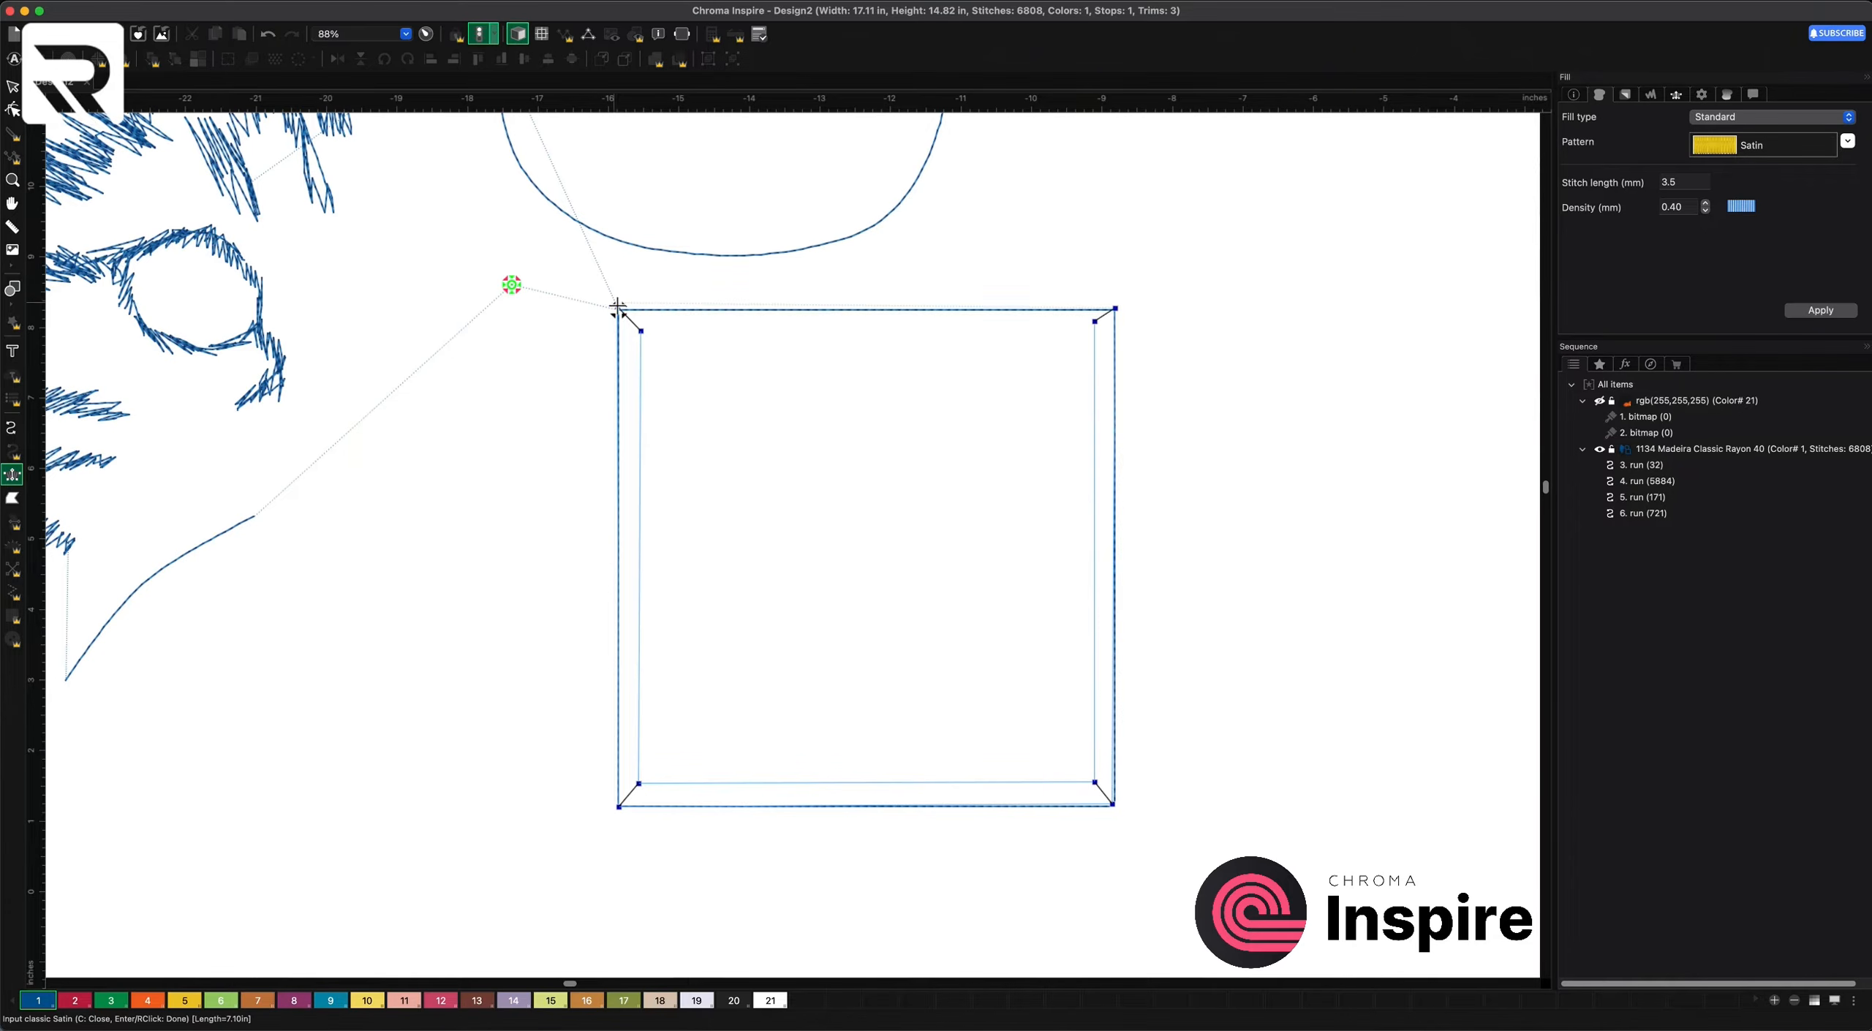
left_click(617, 307)
left_click(640, 330)
key("Return")
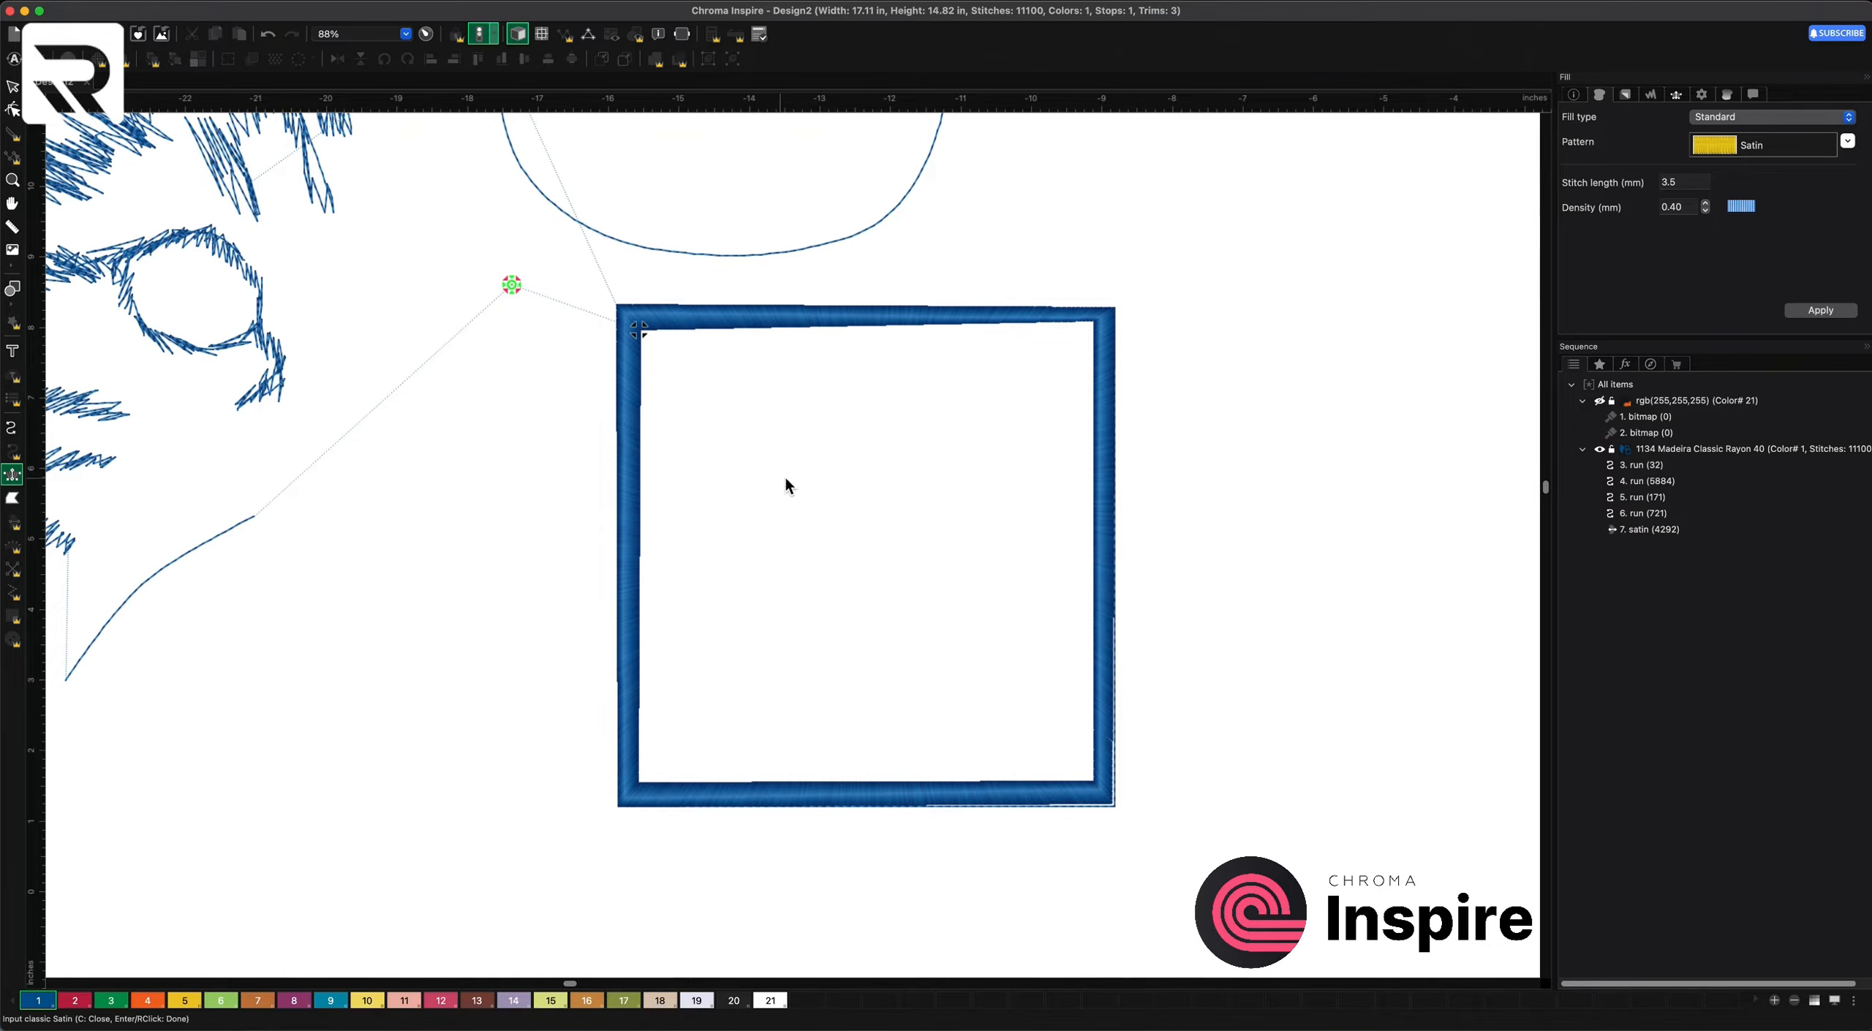
- Make the bitmap group visible again so that the cat and fox artwork is displayed
scroll(832, 494, "down", 5)
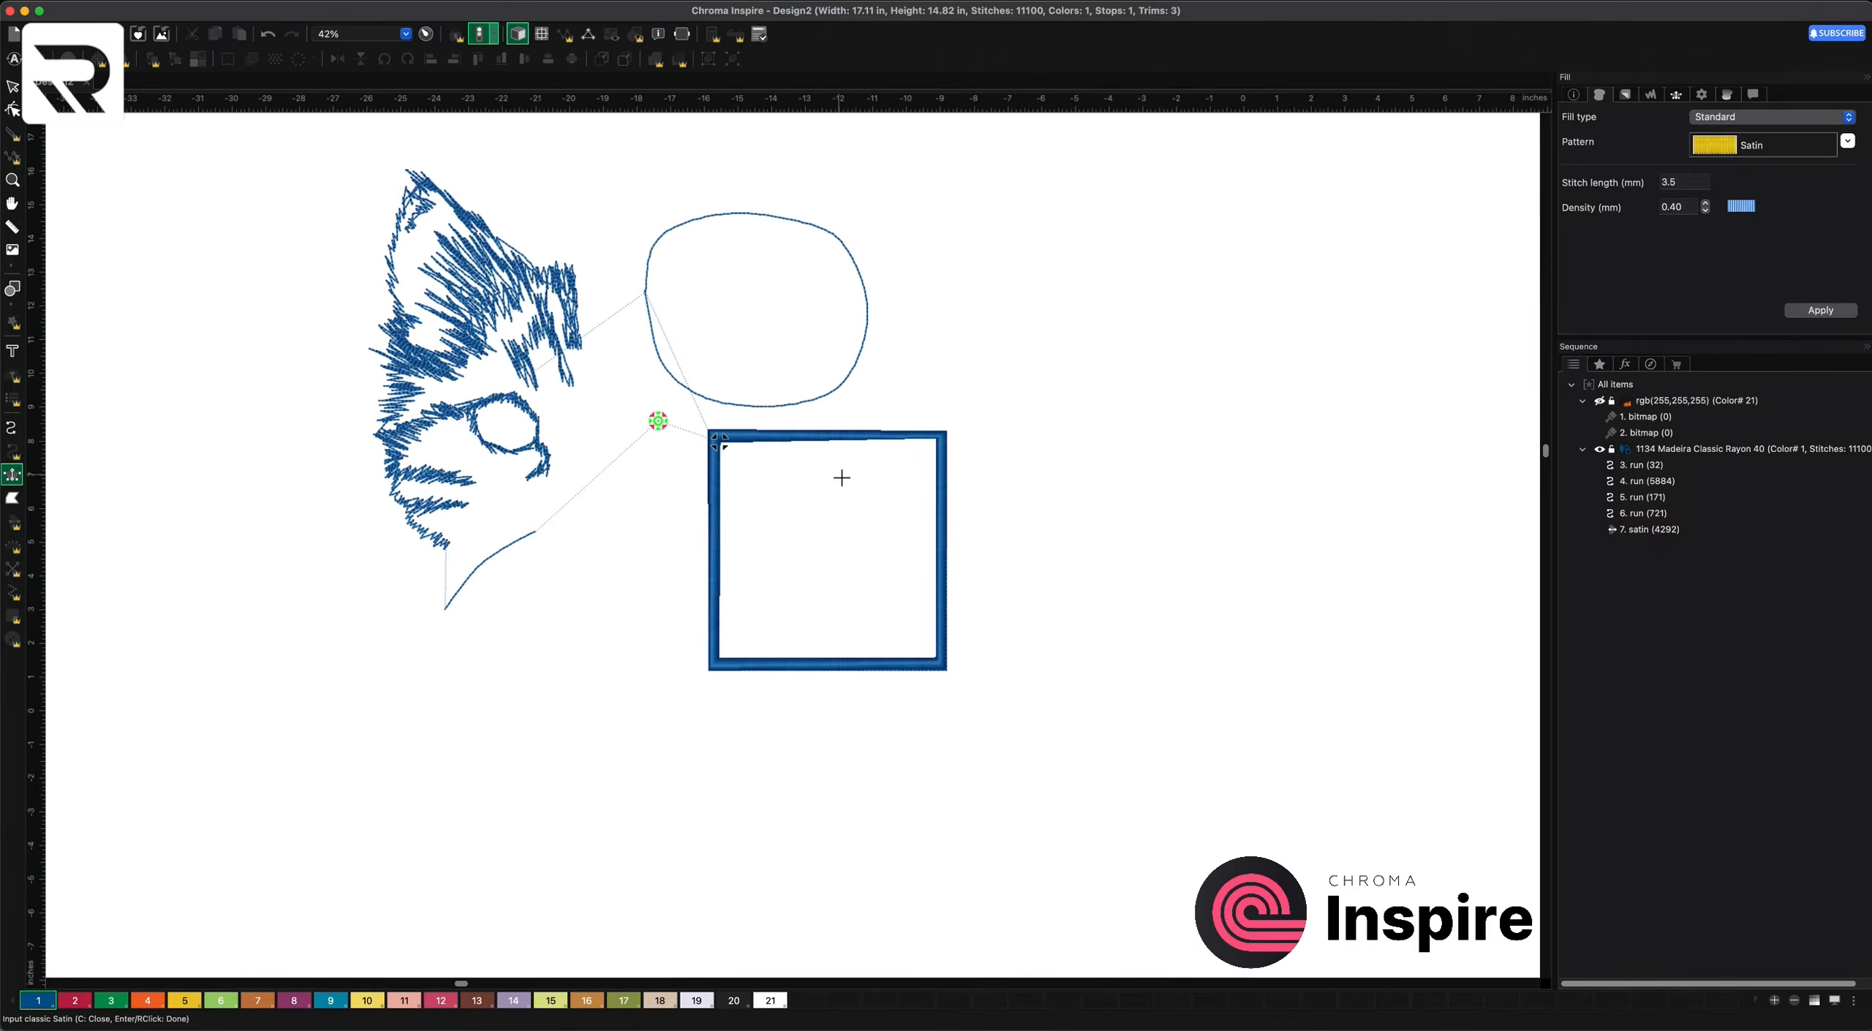
scroll(862, 473, "up", 2)
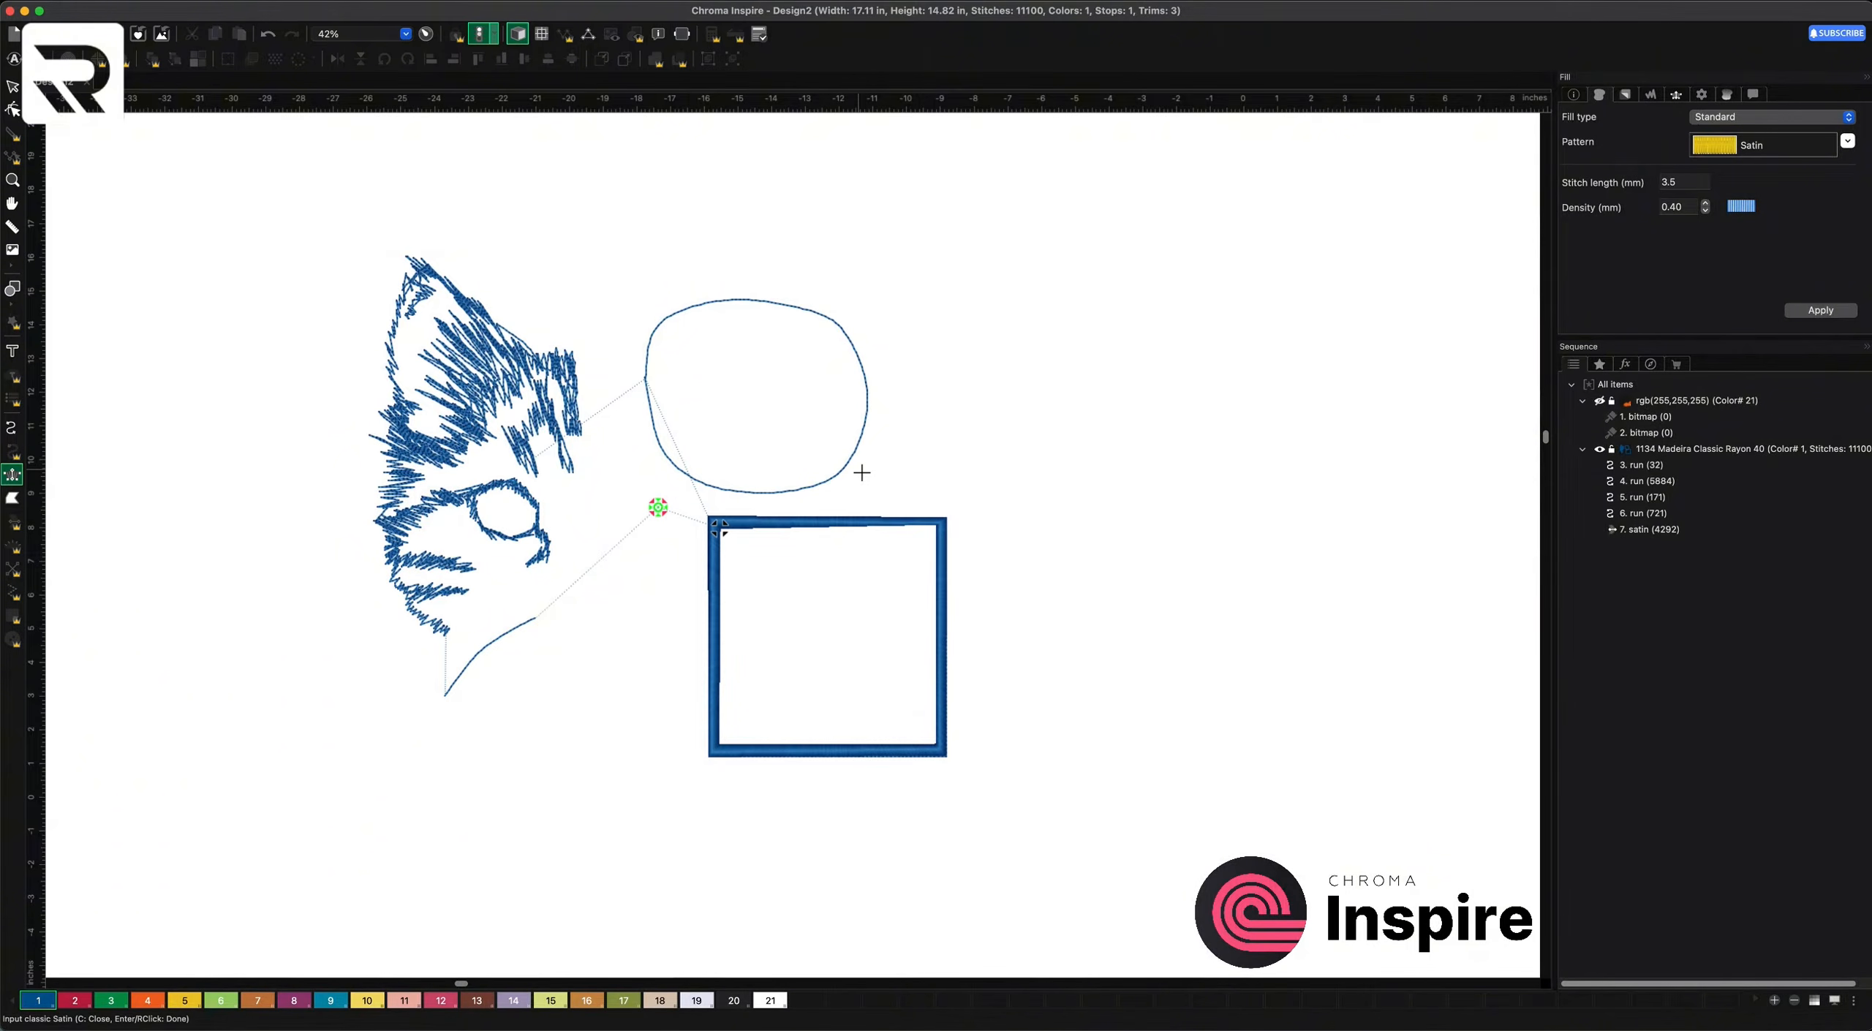
scroll(884, 515, "up", 2)
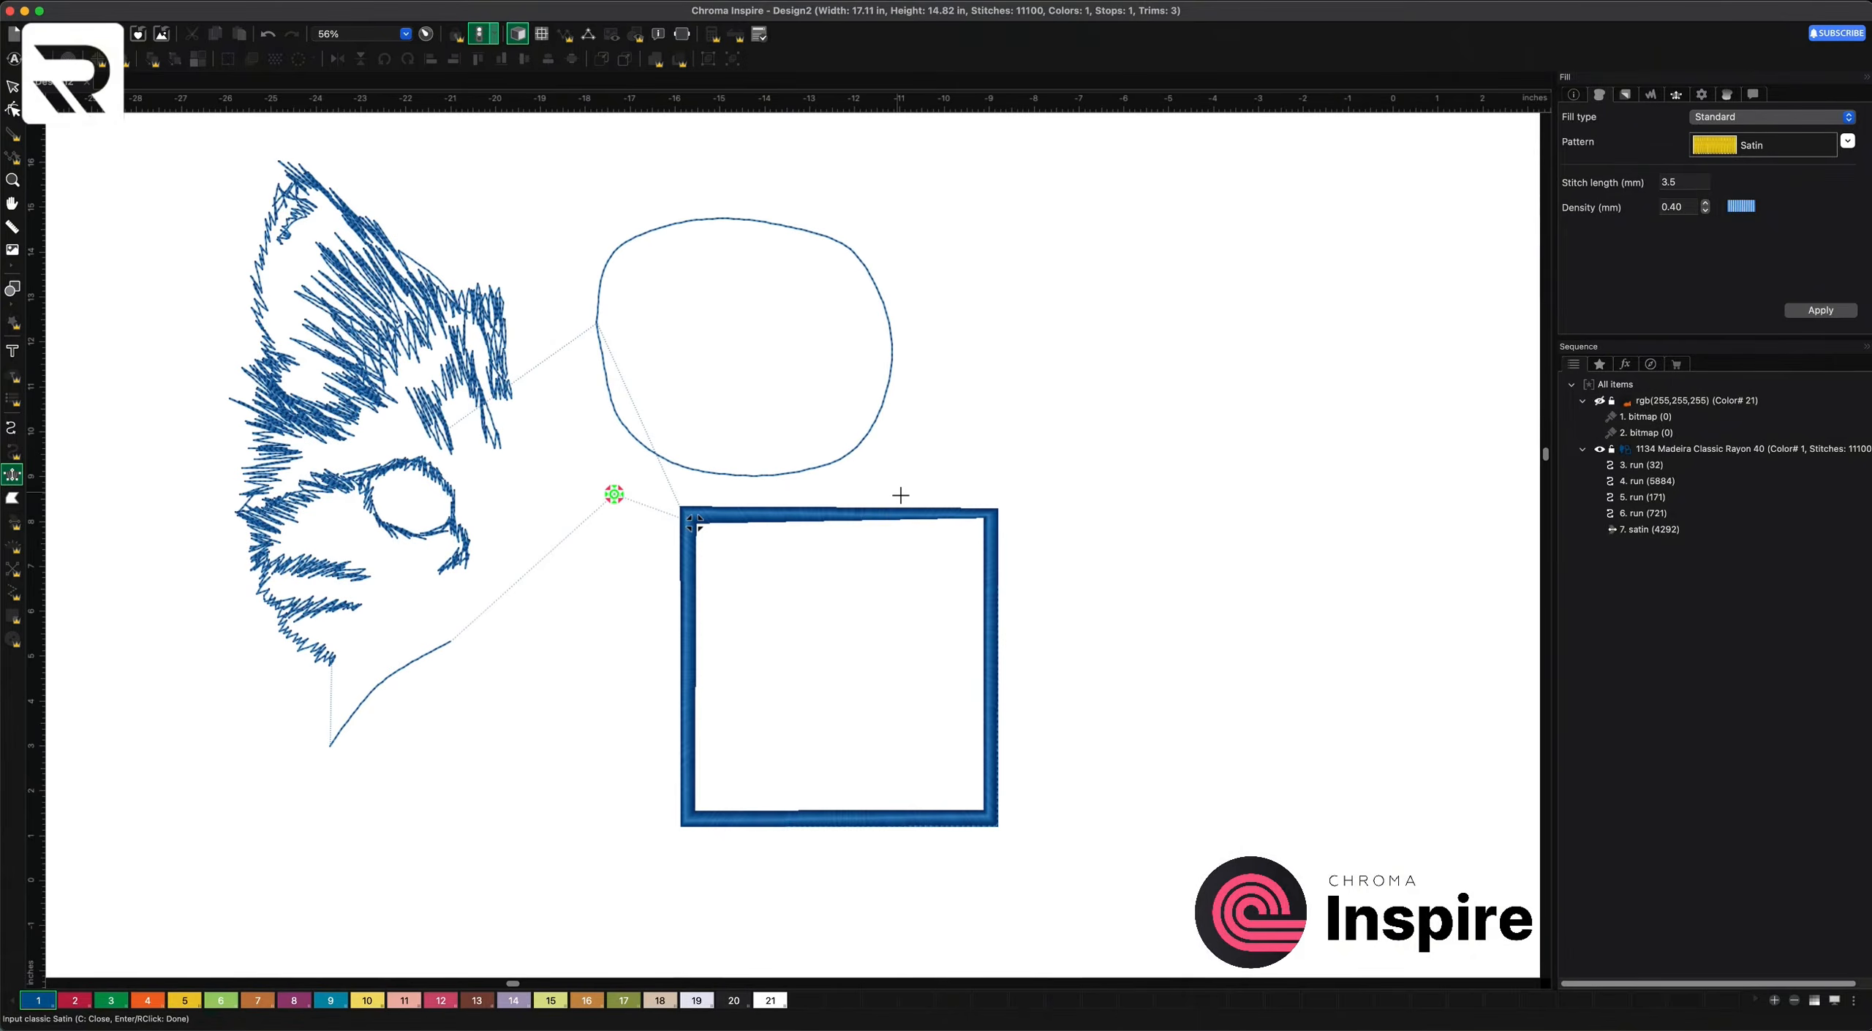
scroll(900, 495, "up", 2)
scroll(900, 495, "left", 3)
scroll(900, 495, "down", 2)
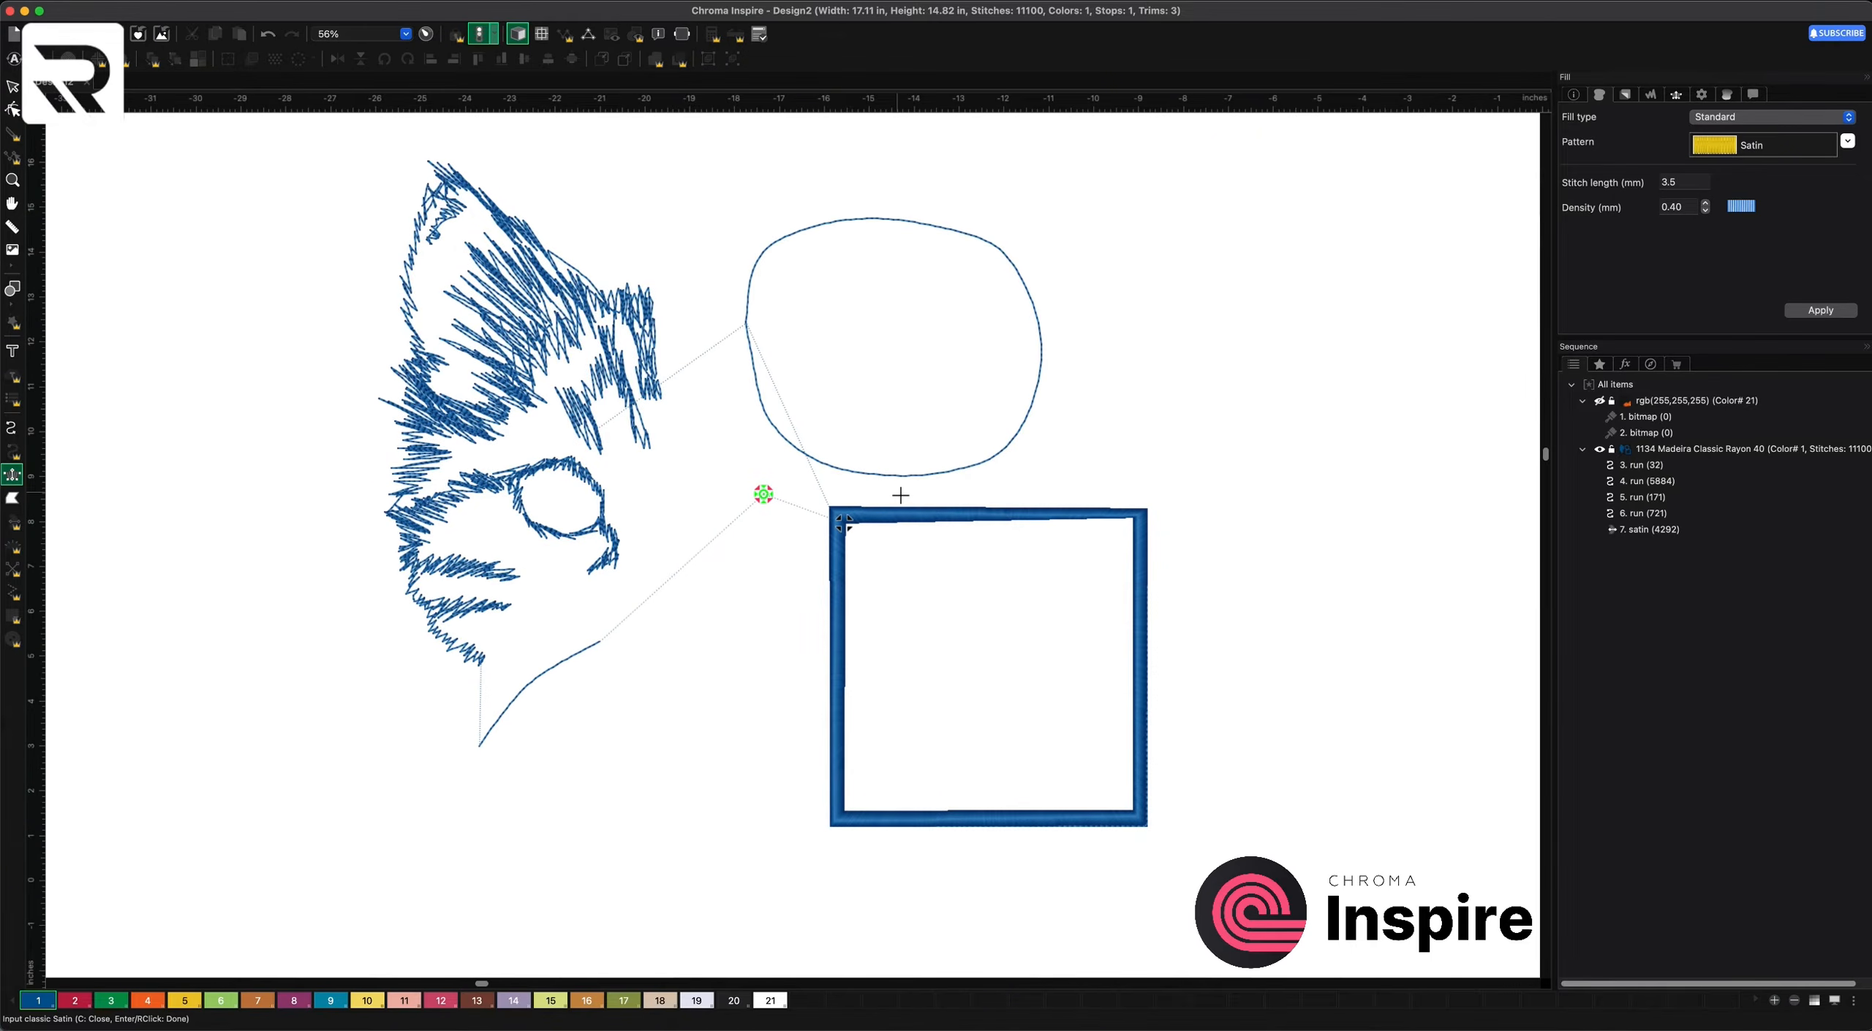
scroll(900, 495, "right", 3)
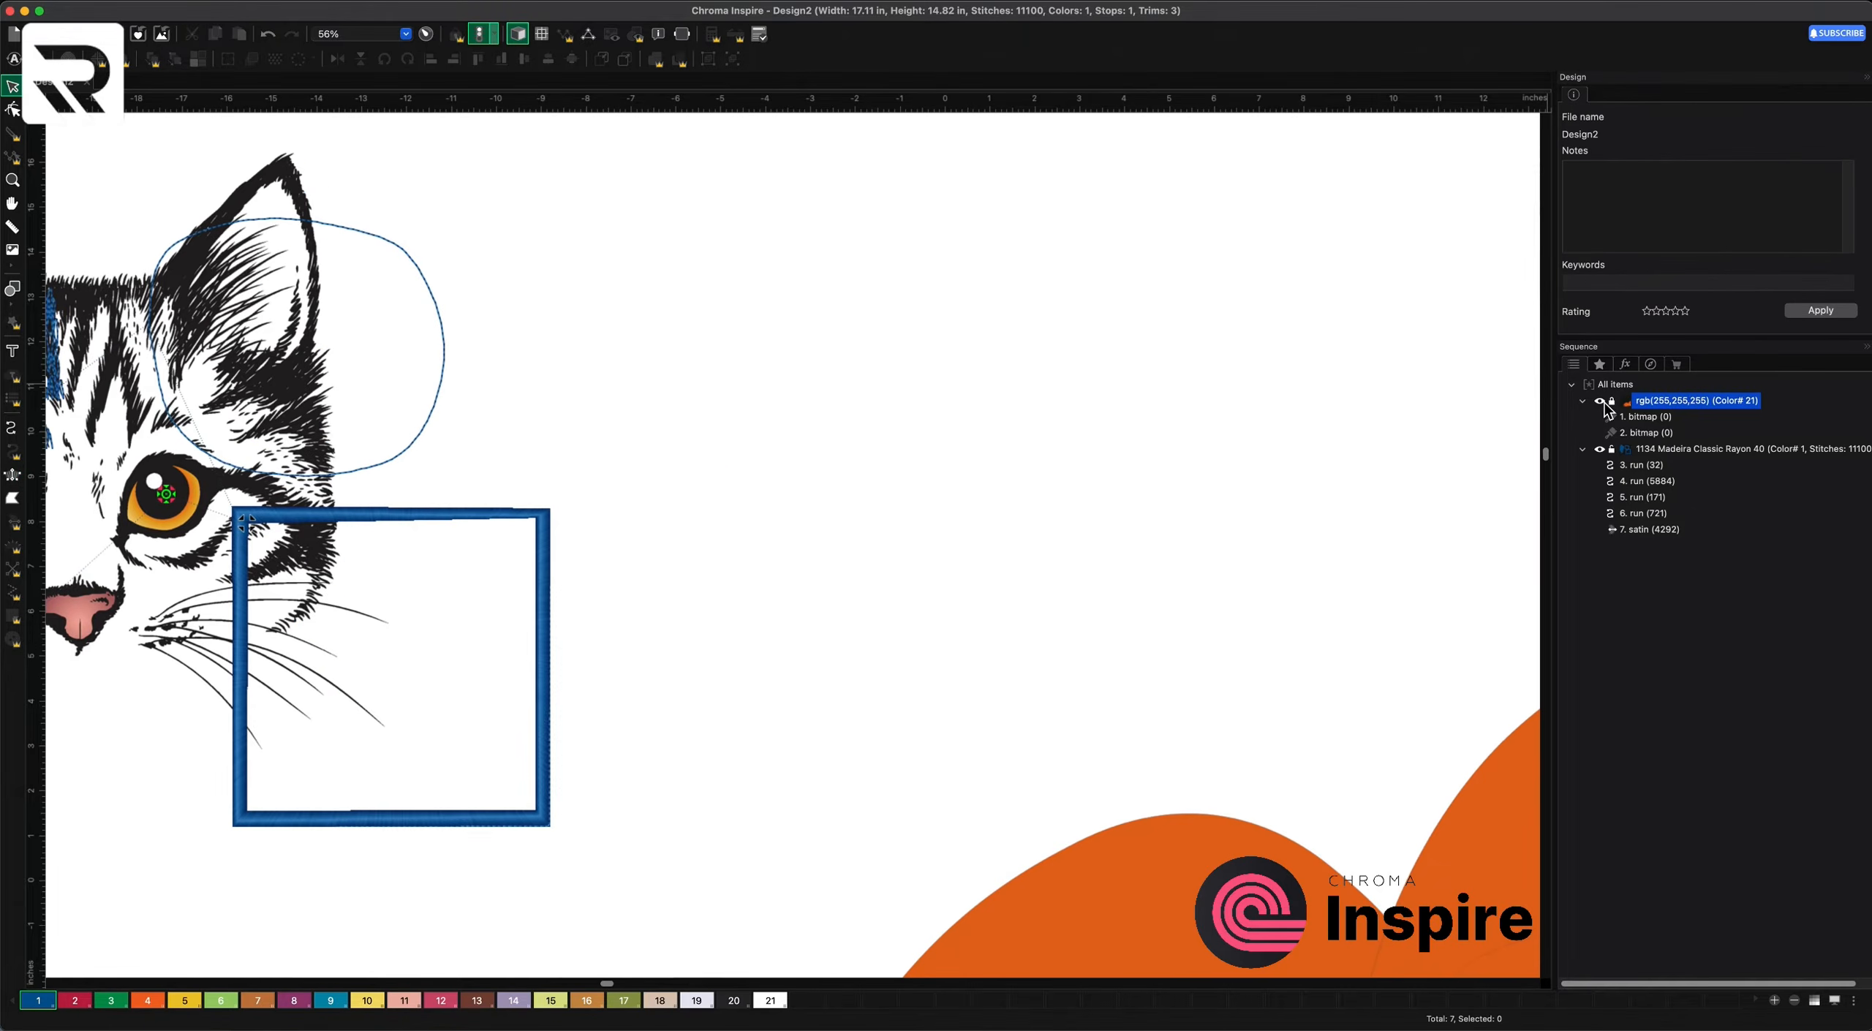
key("Down")
key("Down")
left_click(1603, 404)
right_click(1603, 405)
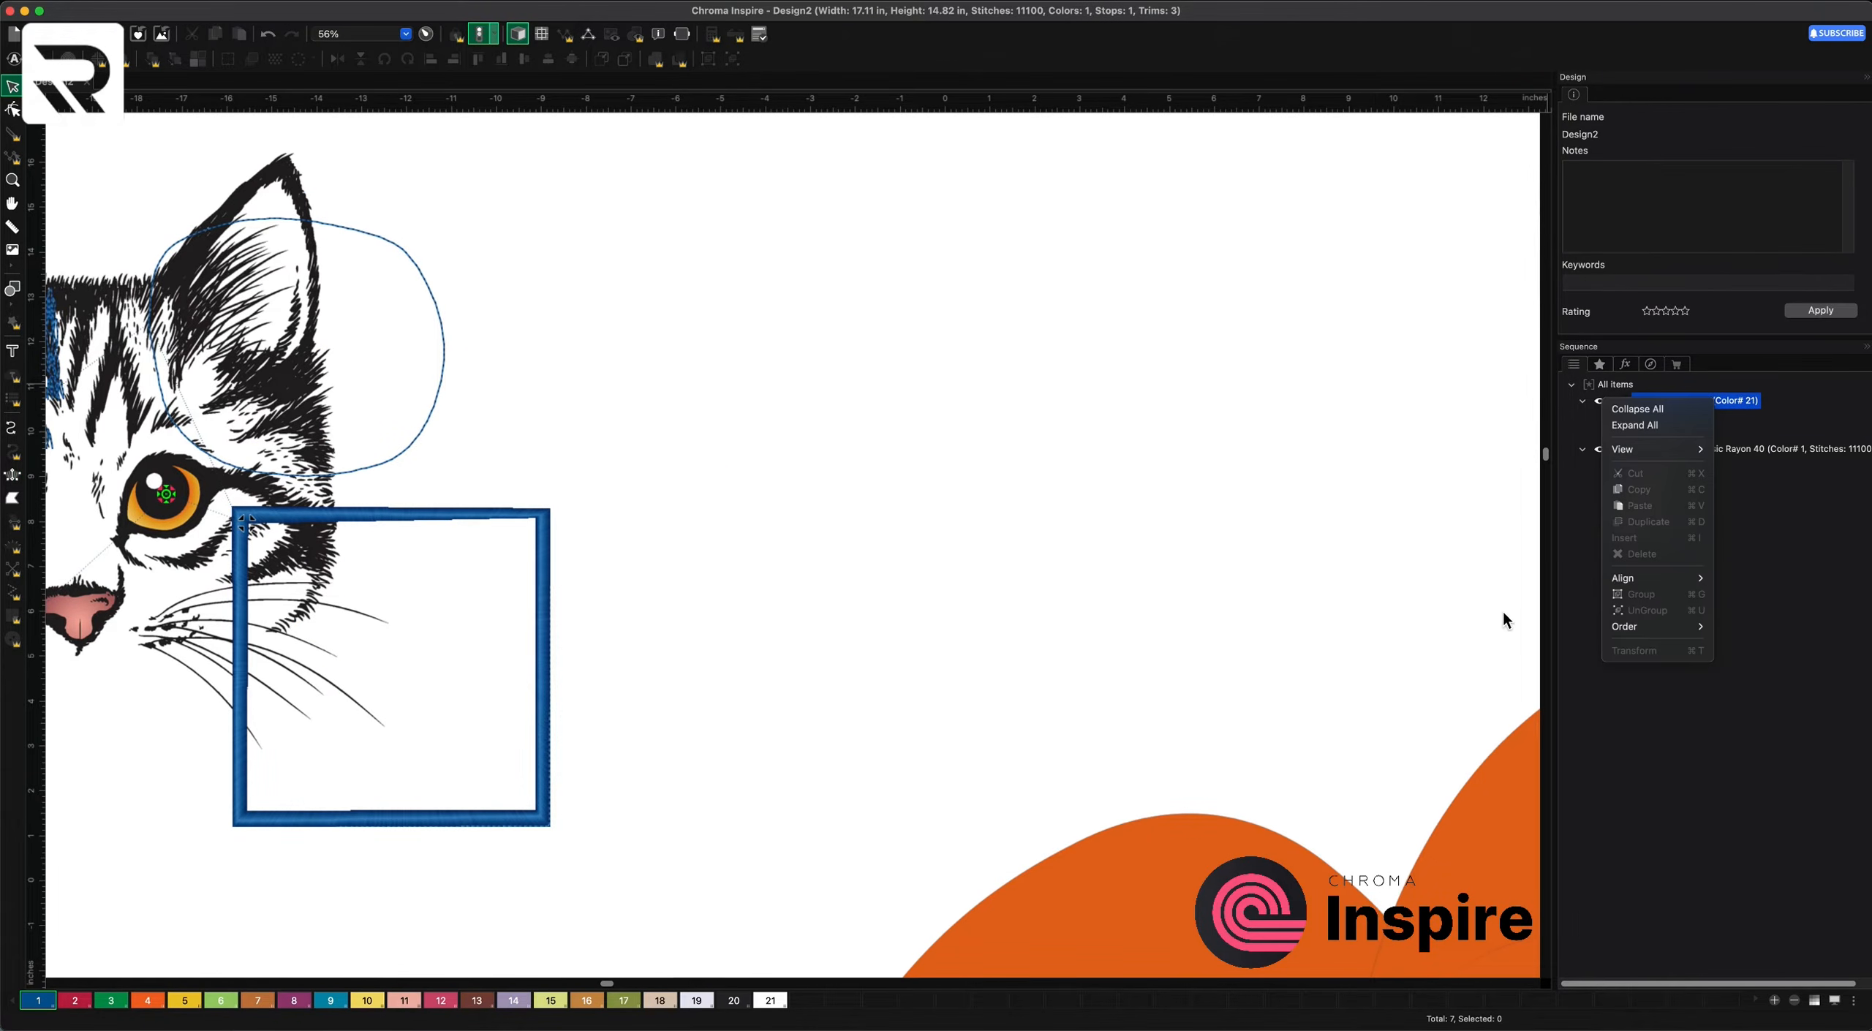
left_click(1331, 659)
scroll(1332, 668, "up", 5)
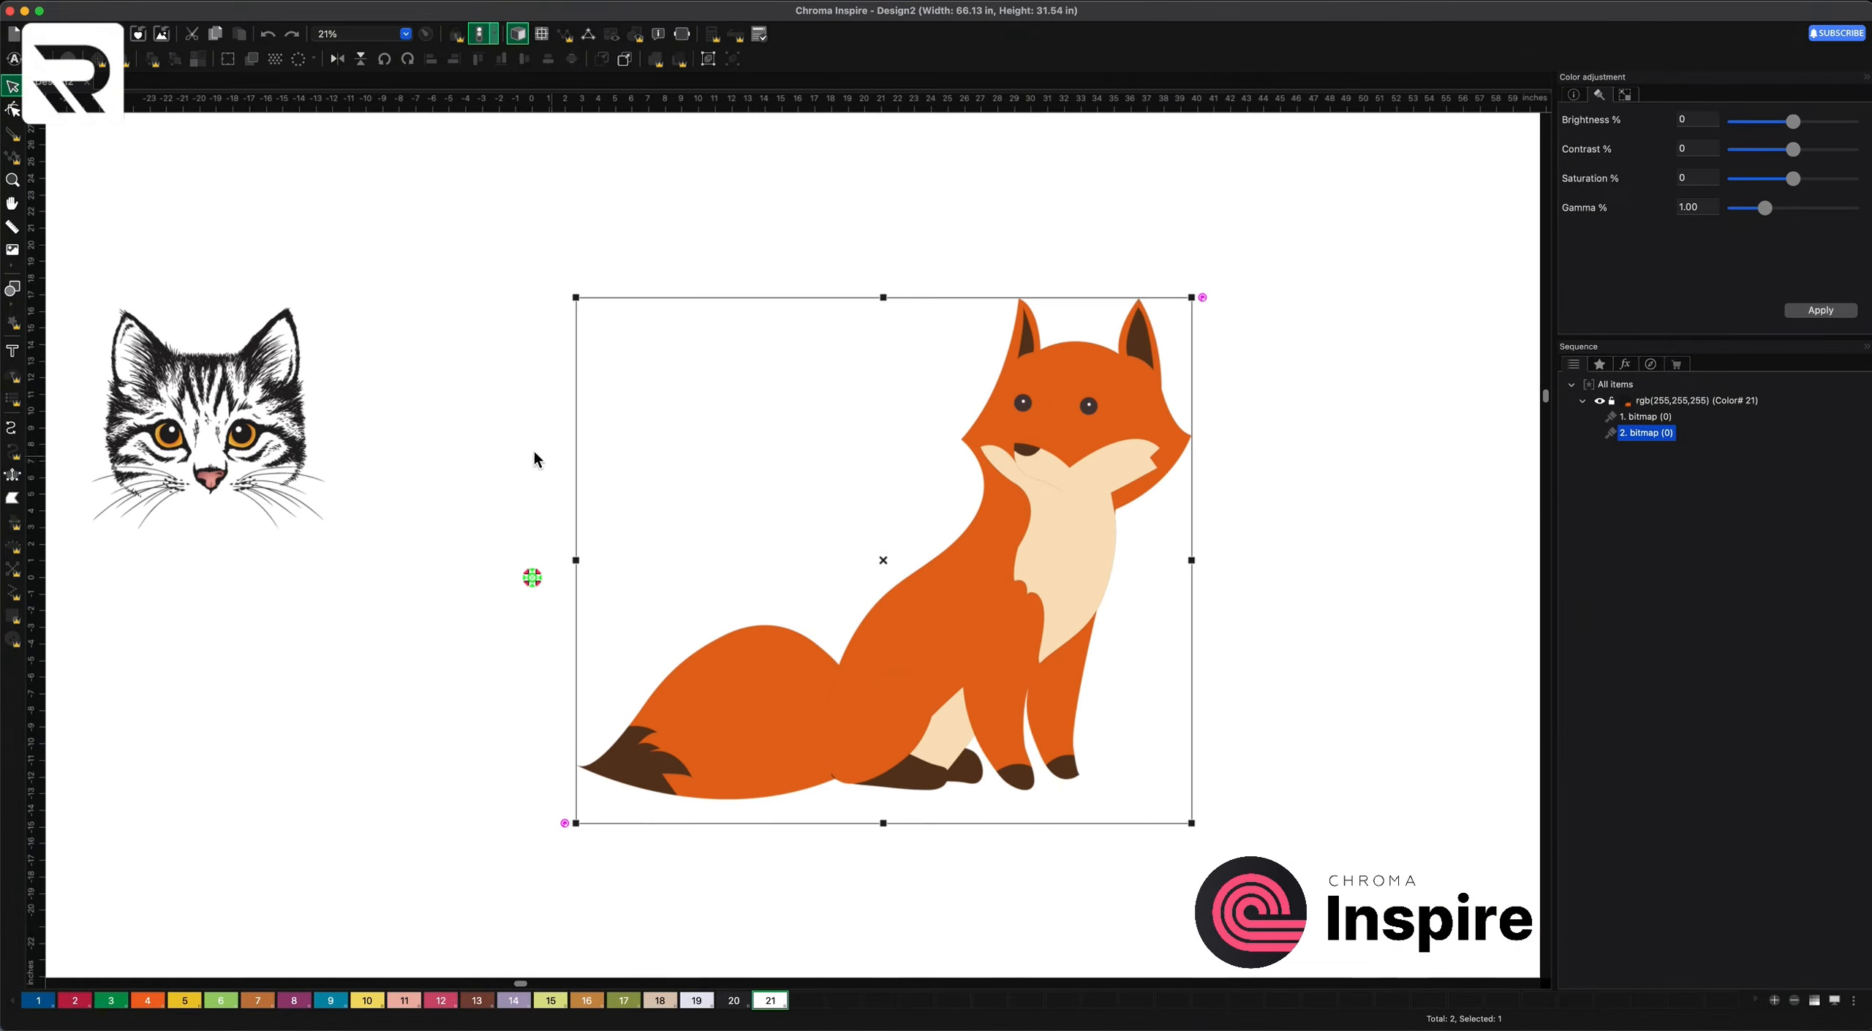
- Select the fox bitmap and set its height to 3 in with the aspect ratio maintained
left_click(535, 451)
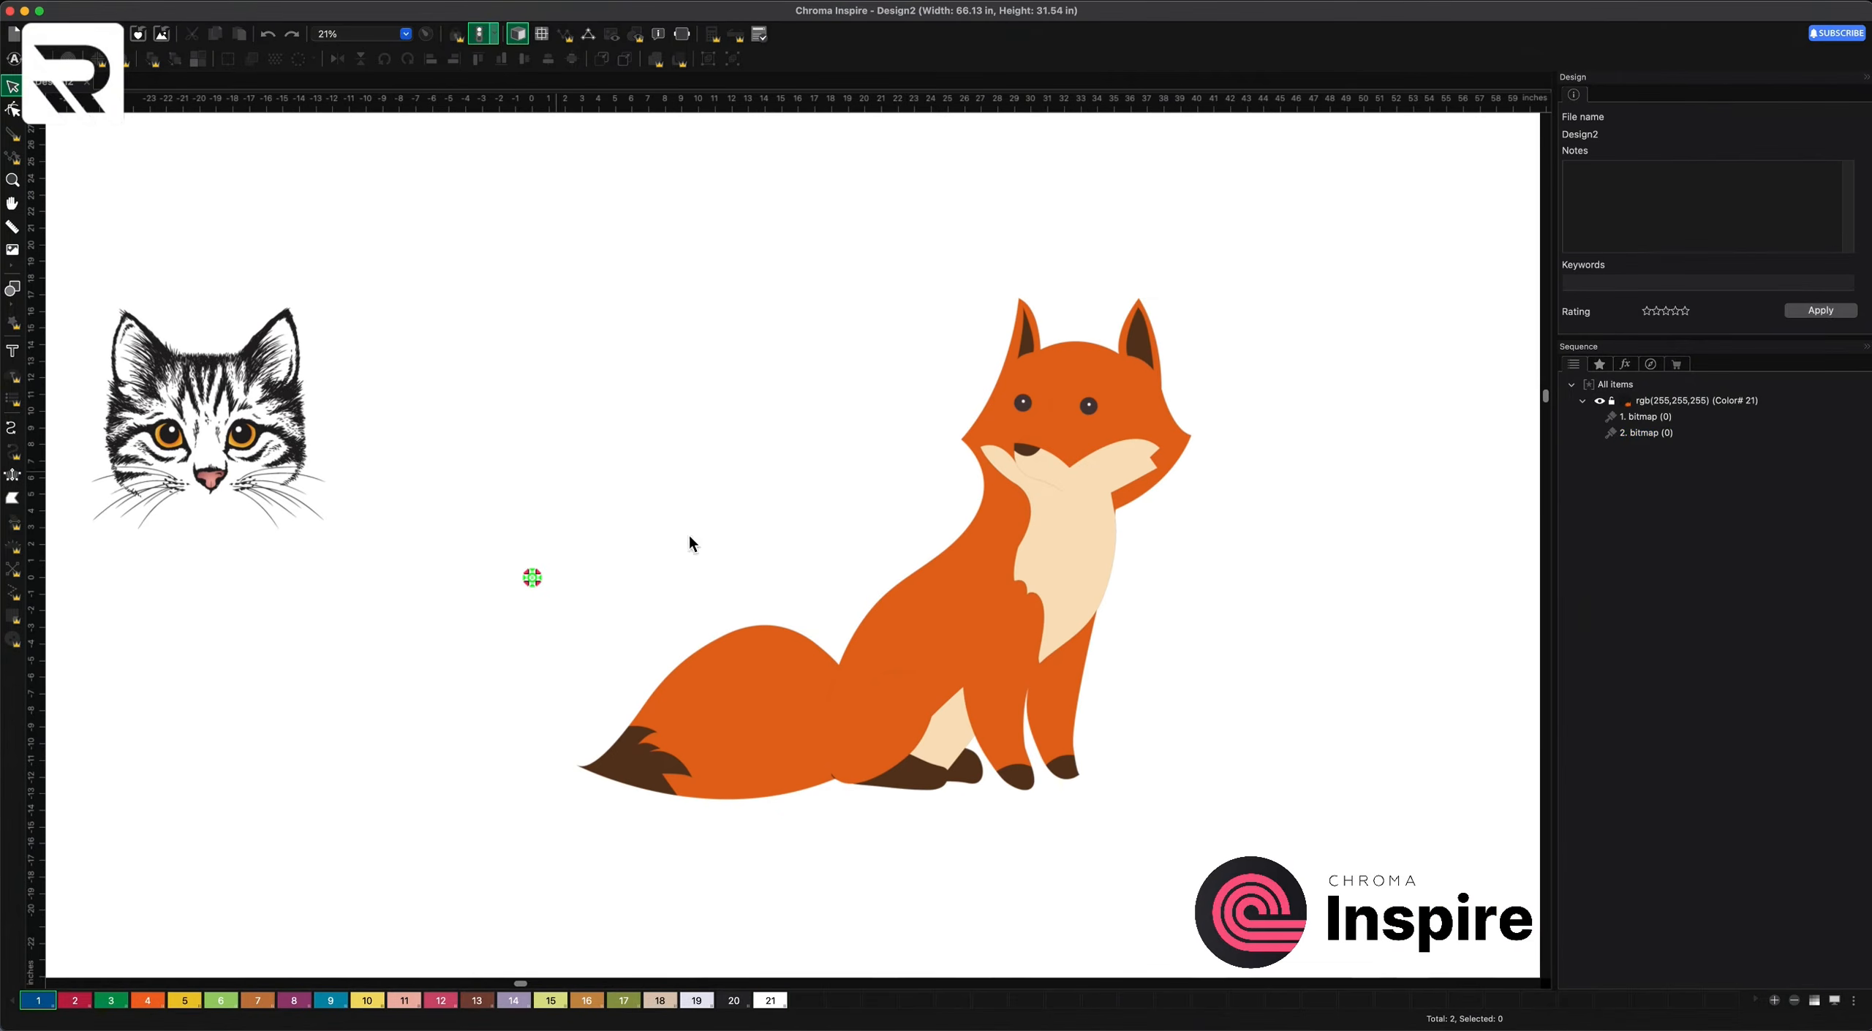
left_click(913, 623)
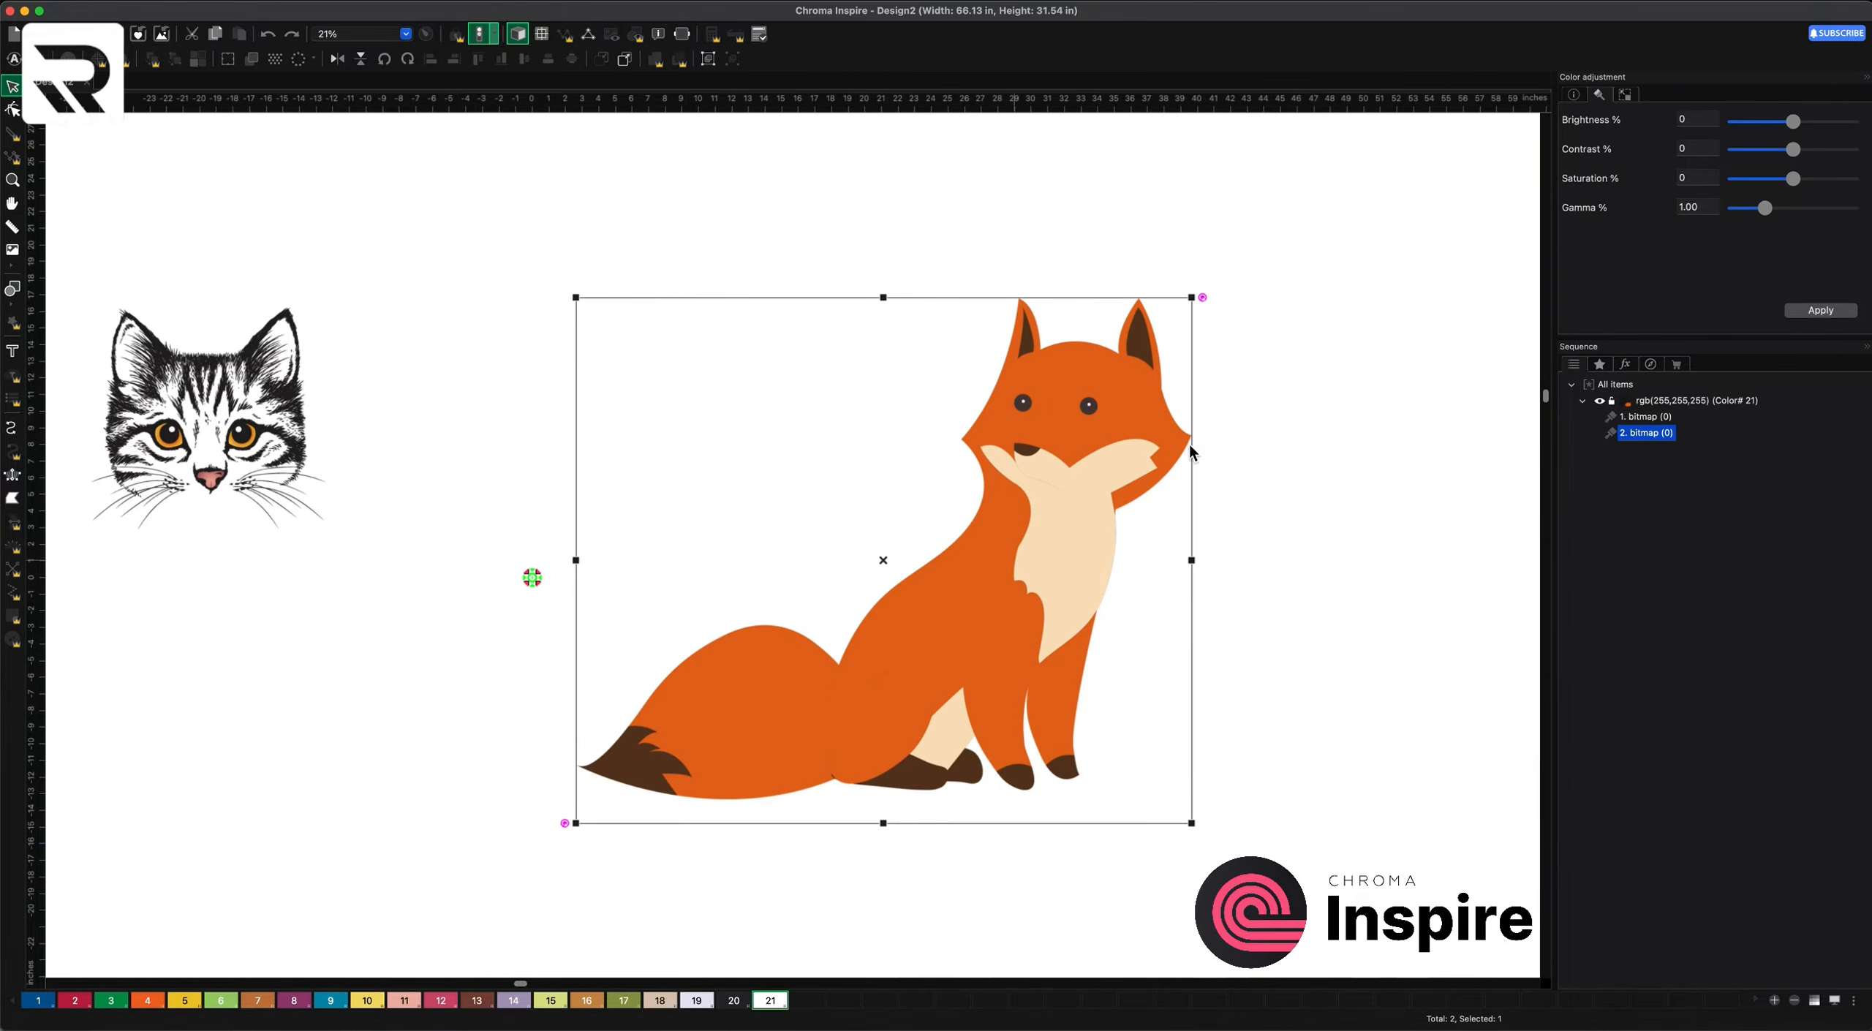
left_click(1625, 95)
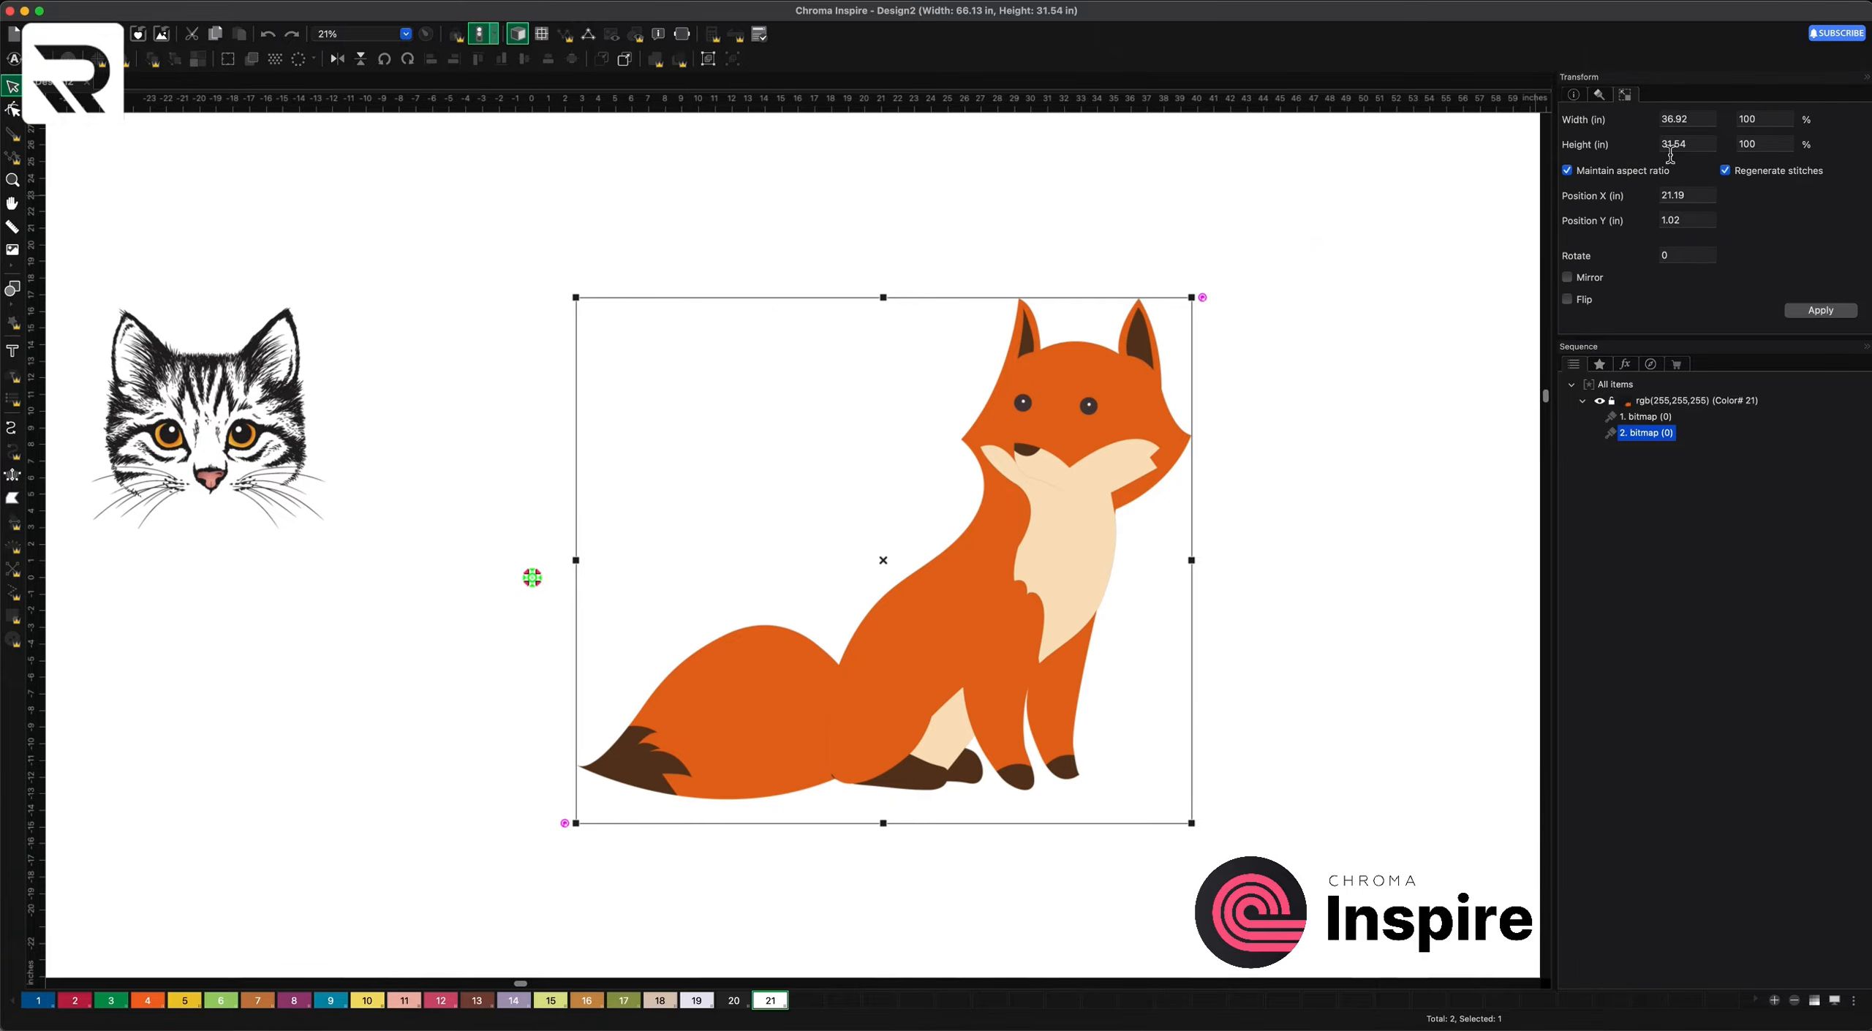
left_click_drag(1693, 146, 1638, 151)
type("3")
key("Return")
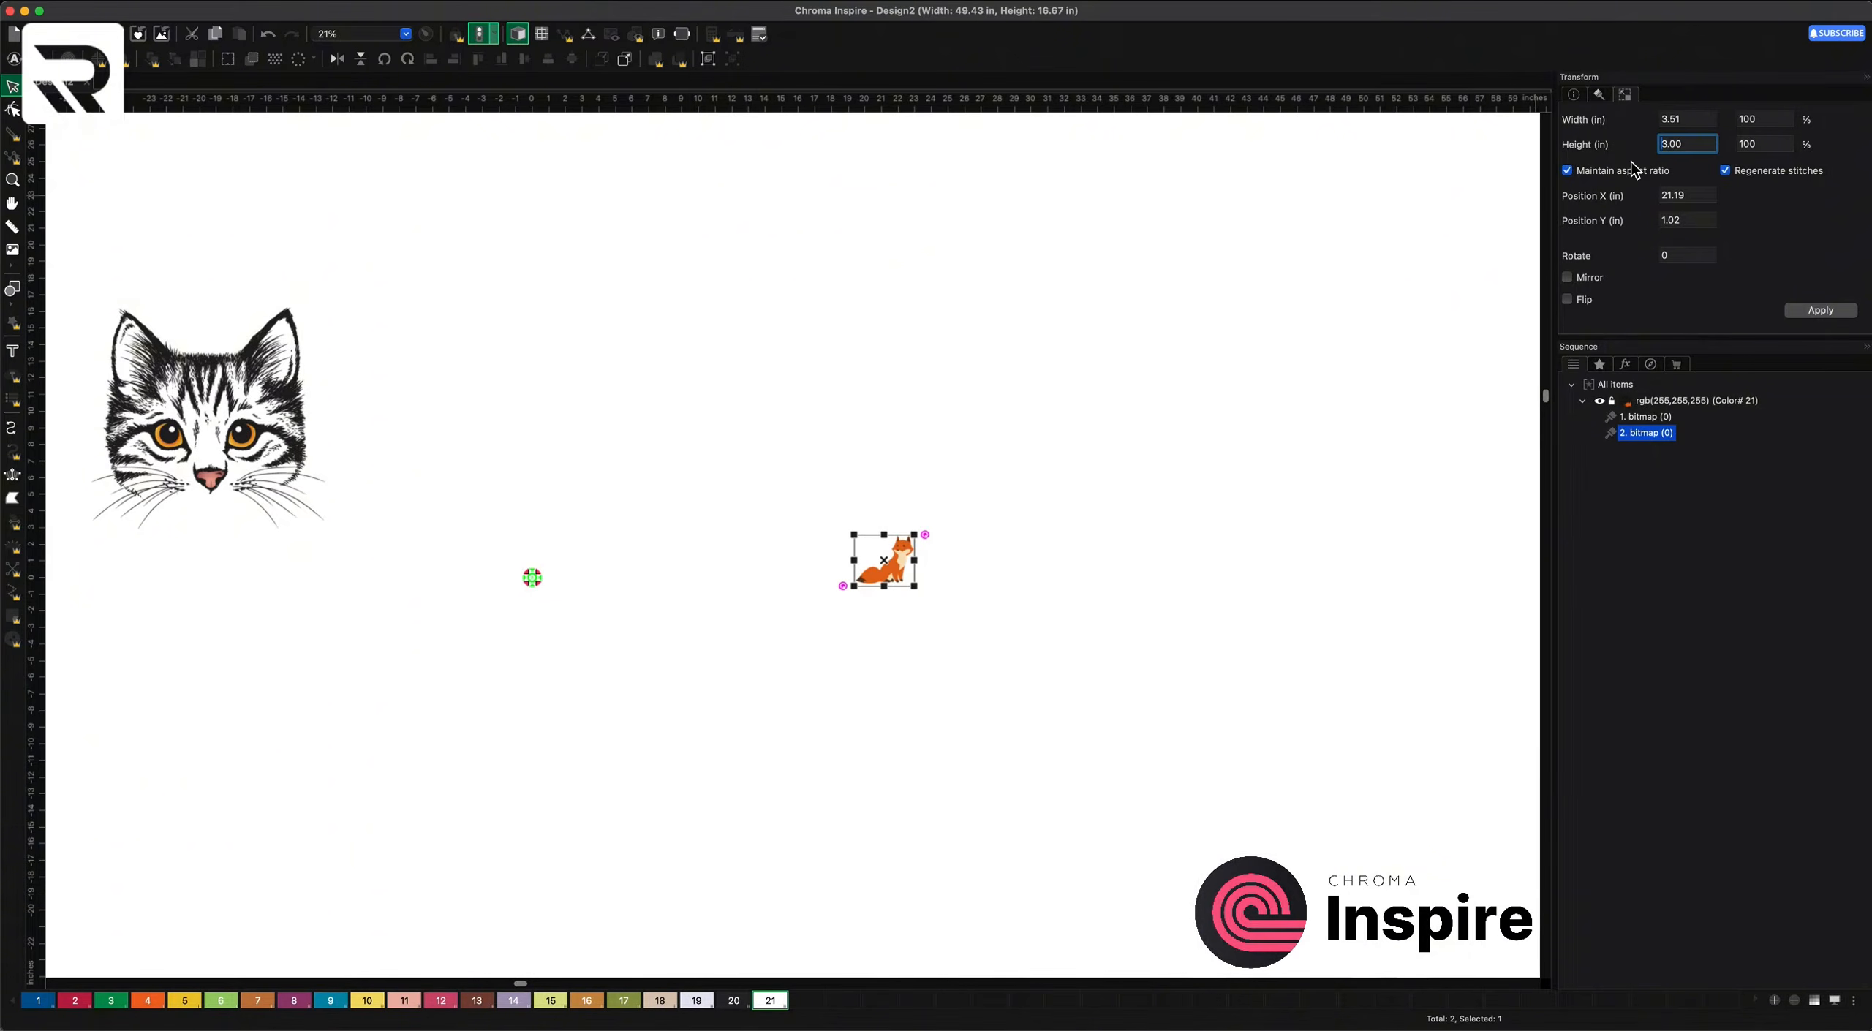
- Trace the fox's head, muzzle, chest, back and upper tail edge down to the tail tip with a freehand Run
scroll(957, 566, "up", 3)
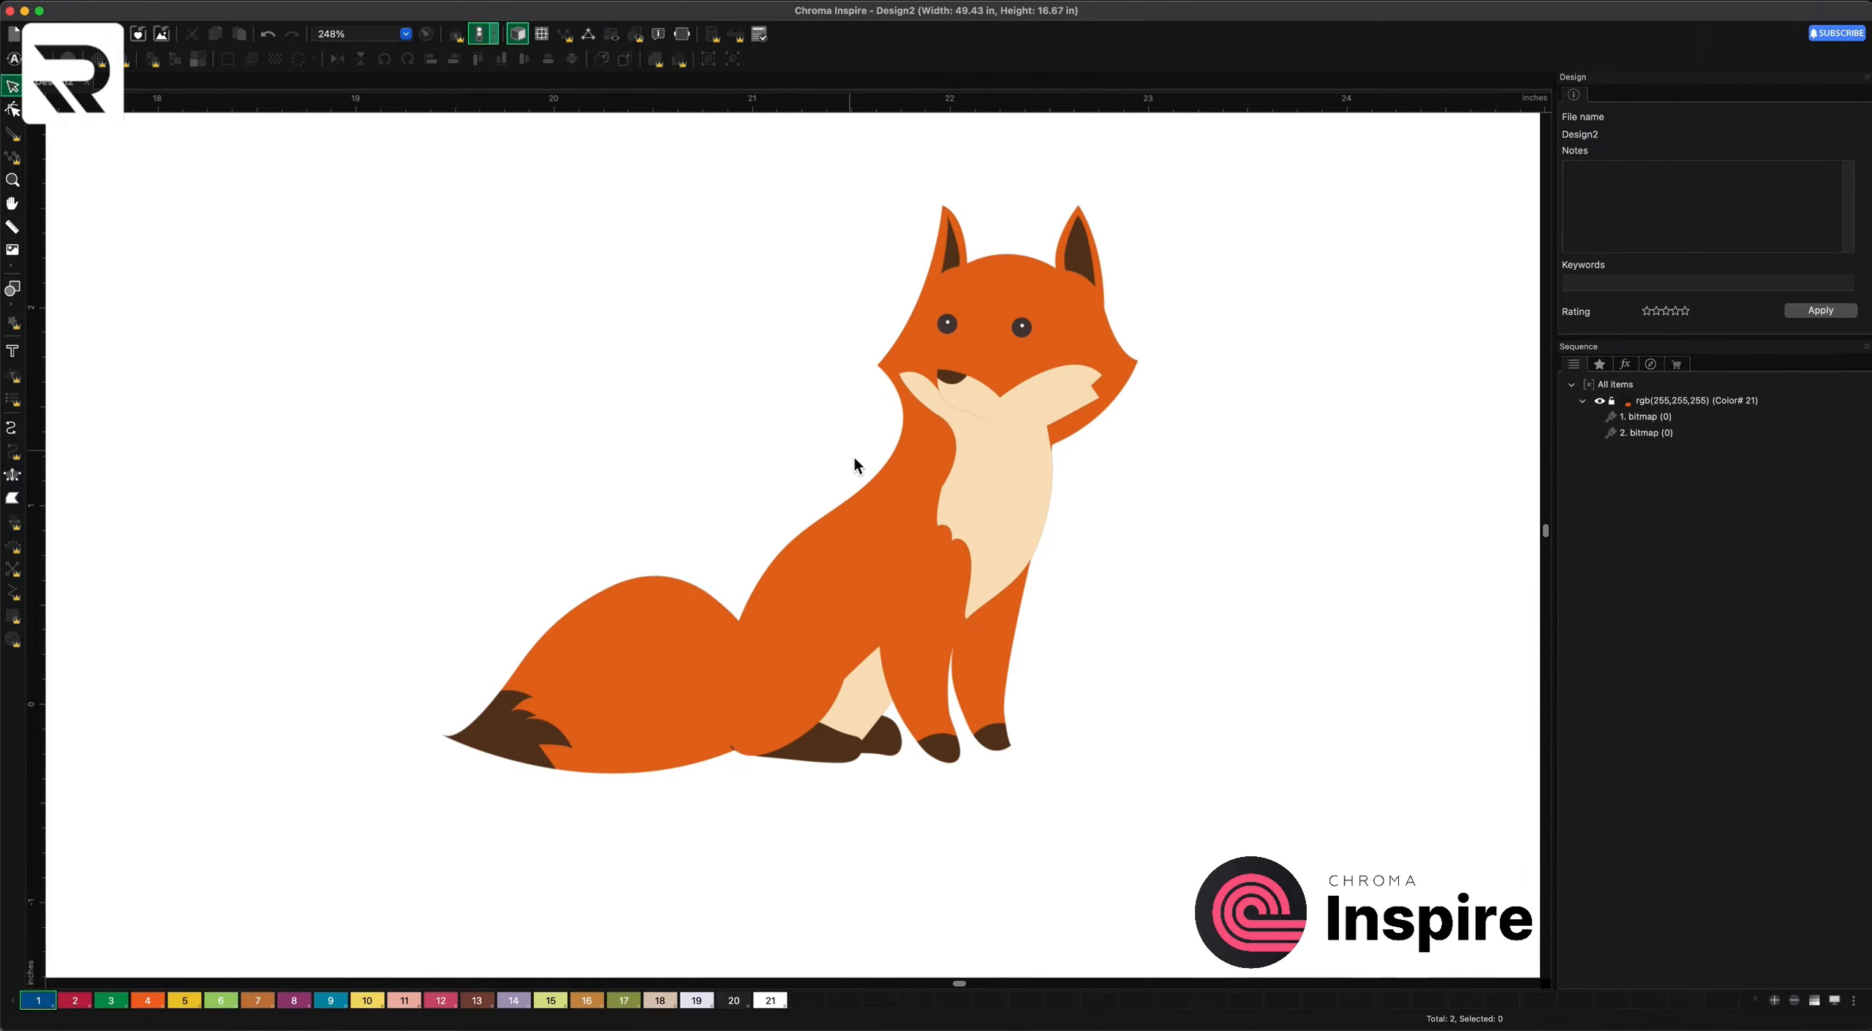
left_click(11, 427)
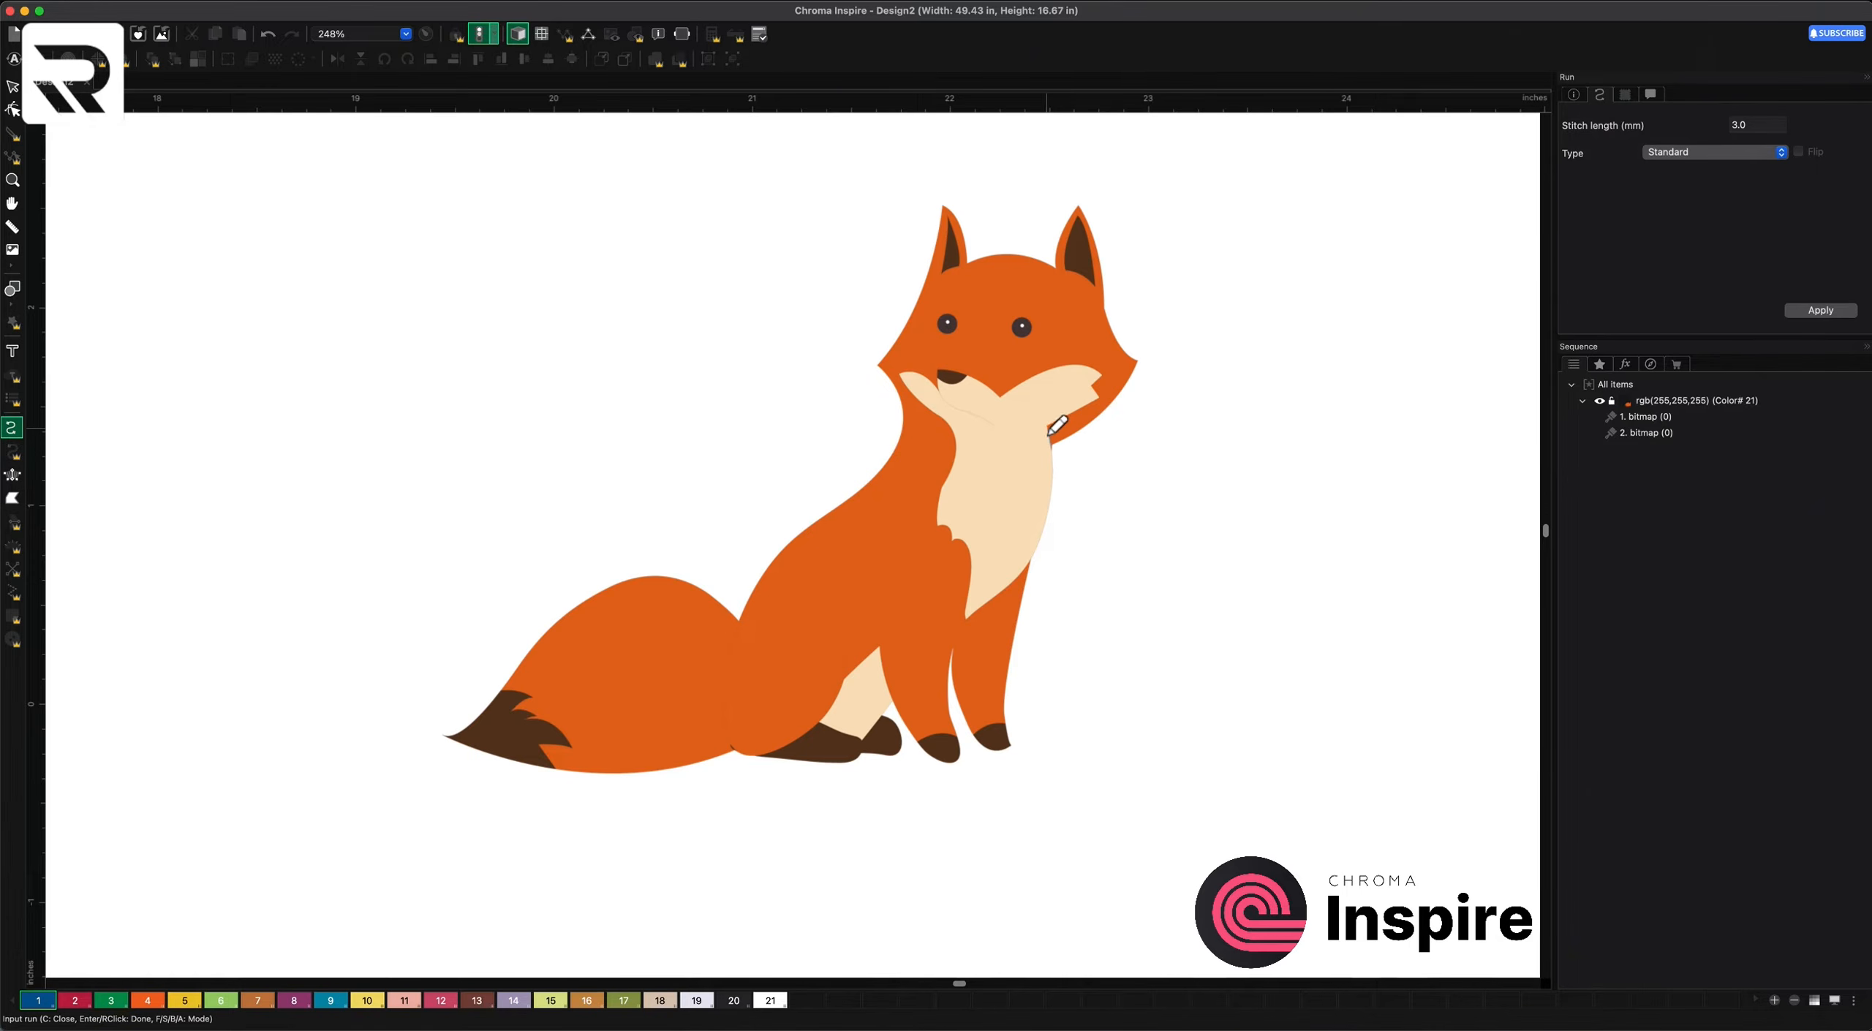
left_click(1091, 387)
left_click(1100, 375)
left_click(999, 396)
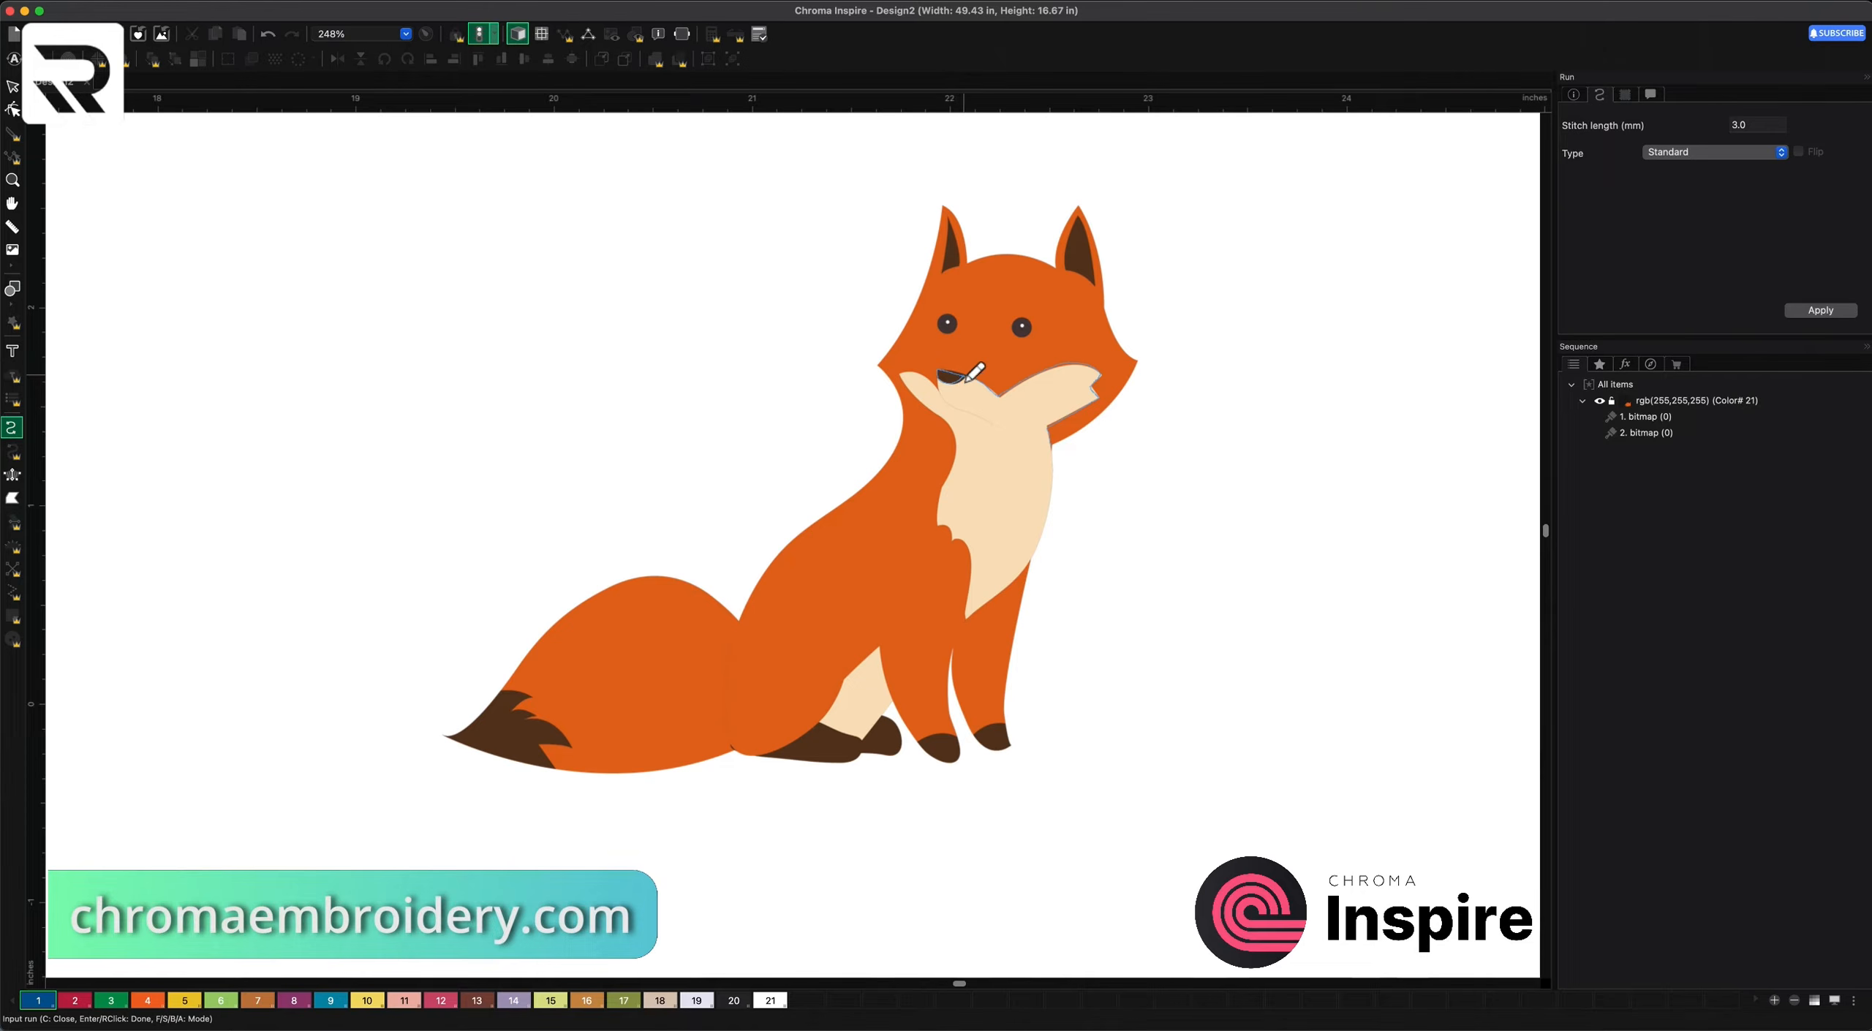
left_click(941, 379)
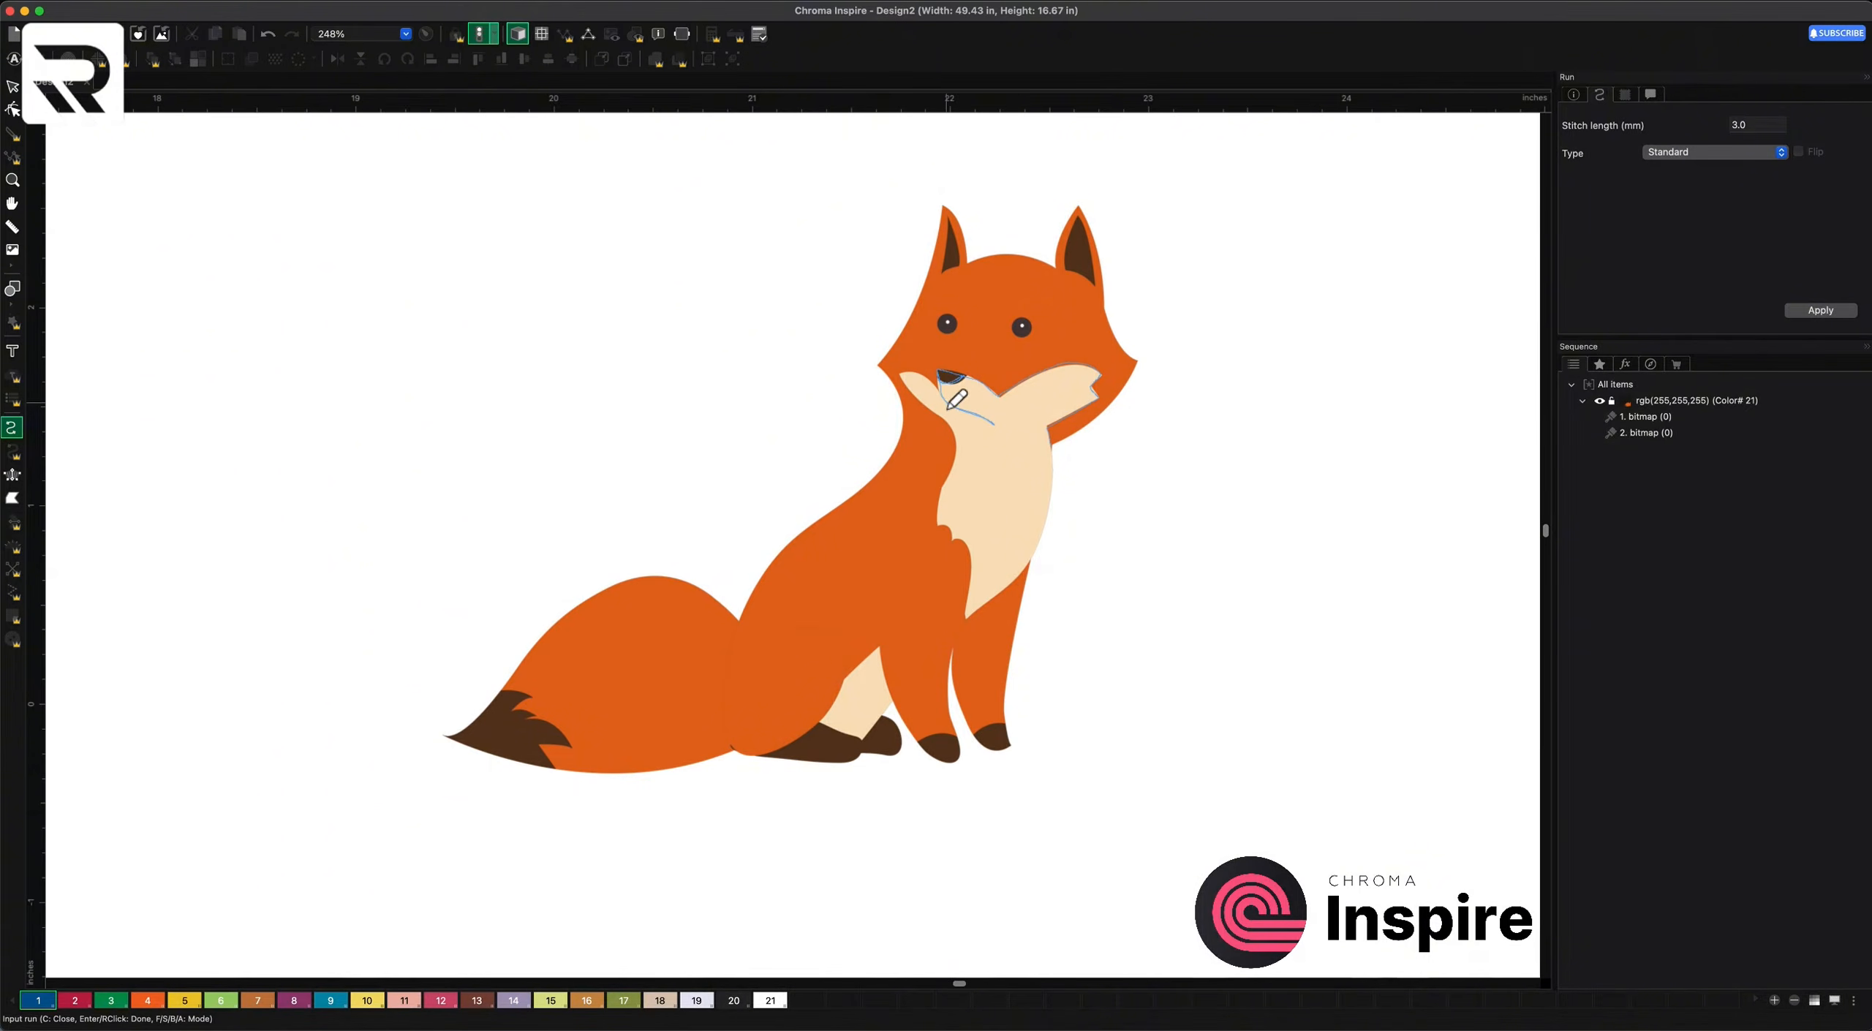
left_click(926, 379)
left_click(900, 376)
mouse_move(924, 419)
left_mouse_down()
mouse_move(949, 435)
mouse_move(937, 528)
mouse_move(970, 567)
mouse_move(967, 616)
mouse_move(1035, 559)
mouse_move(1069, 433)
mouse_move(1135, 371)
mouse_move(1082, 207)
mouse_move(1056, 275)
mouse_move(974, 268)
mouse_move(946, 218)
mouse_move(887, 362)
mouse_move(901, 438)
mouse_move(852, 506)
mouse_move(779, 553)
mouse_move(737, 626)
mouse_move(718, 595)
mouse_move(627, 579)
mouse_move(447, 737)
left_mouse_up()
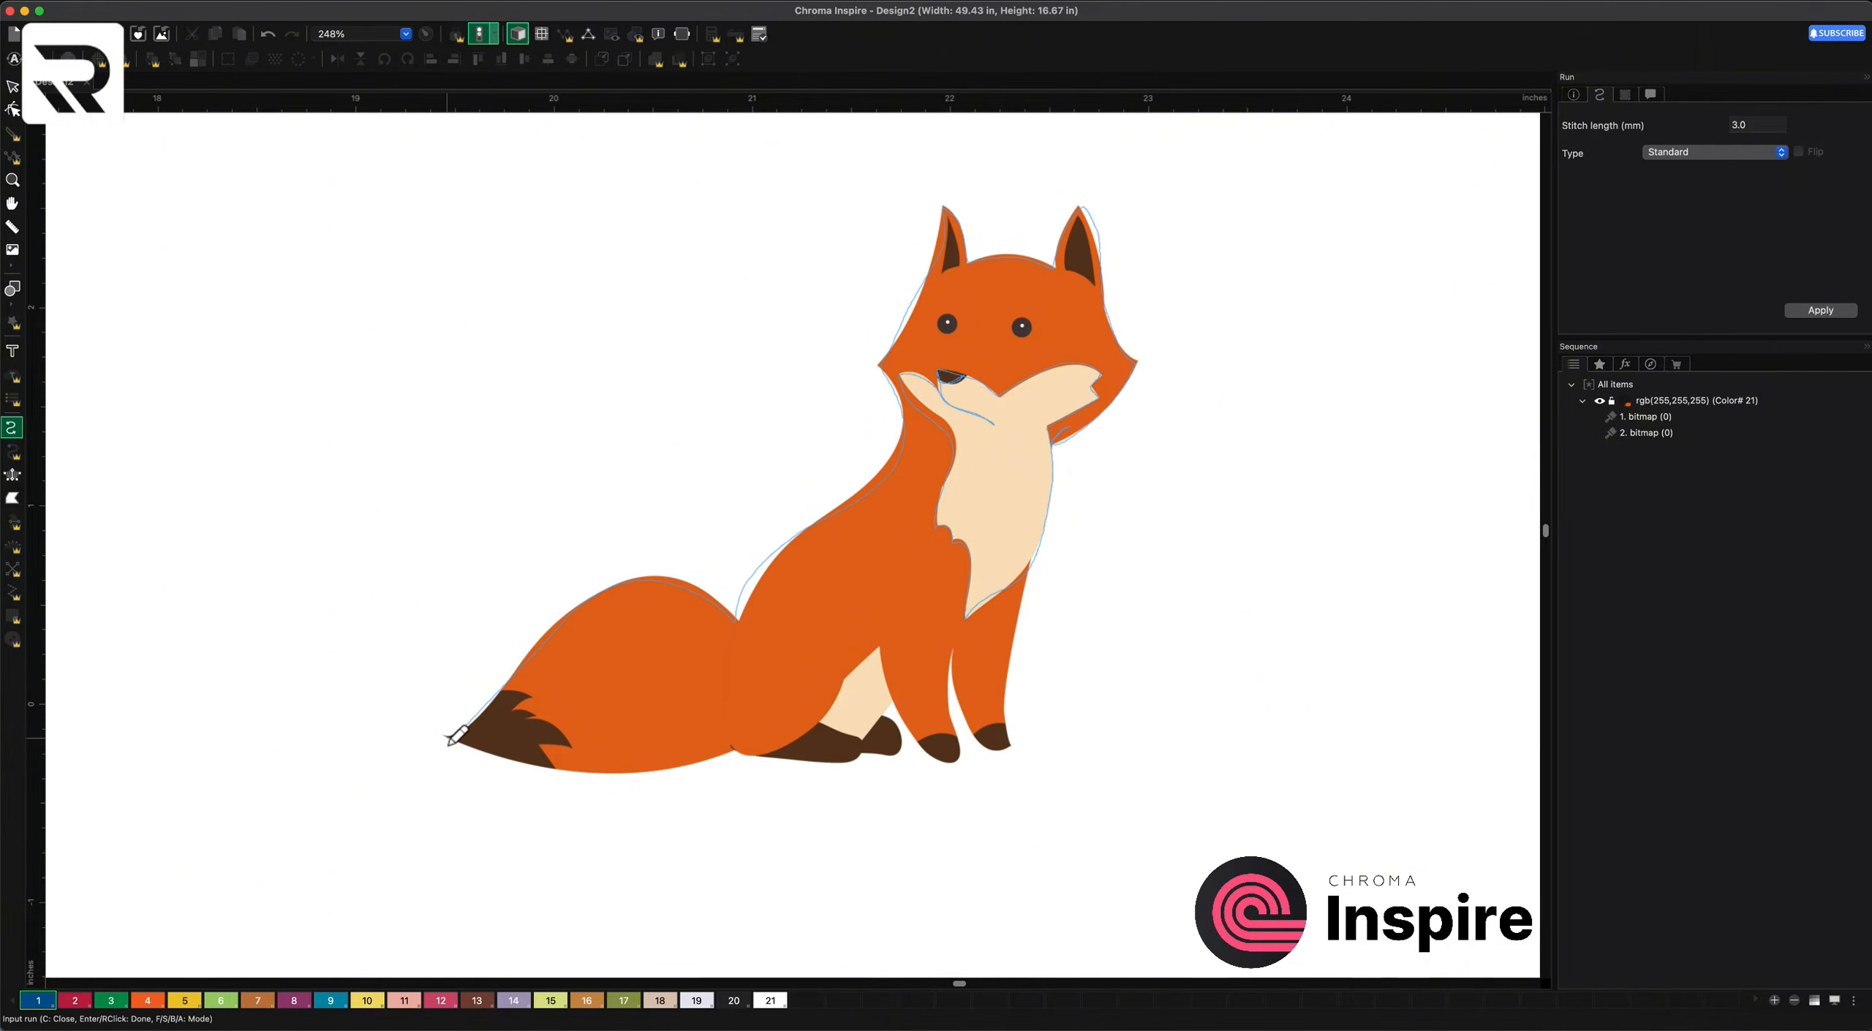
right_click(448, 737)
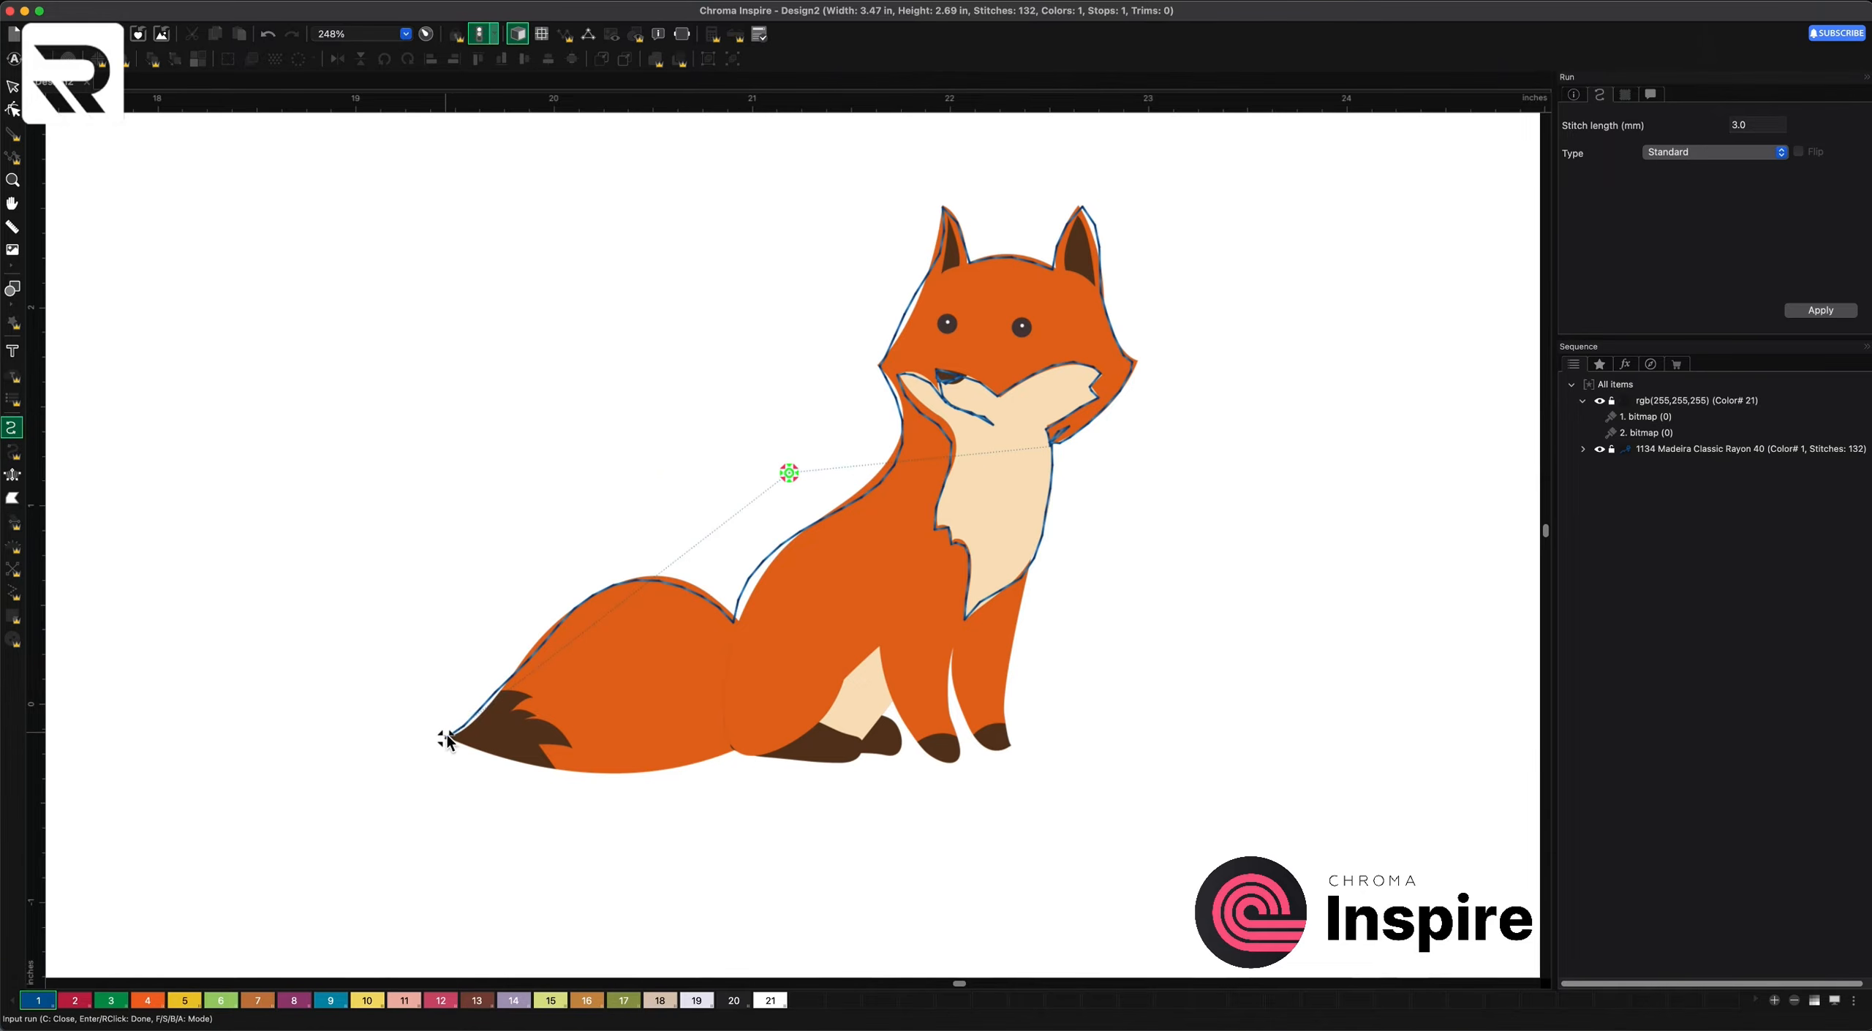
- Trace the fox's dark tail tip, tail underside, haunch, paws and legs up to the chest with freehand Run stitches
mouse_move(449, 743)
left_mouse_down()
mouse_move(553, 778)
mouse_move(542, 753)
mouse_move(581, 753)
mouse_move(504, 692)
mouse_move(457, 737)
mouse_move(589, 769)
mouse_move(732, 749)
left_mouse_up()
left_click(734, 756)
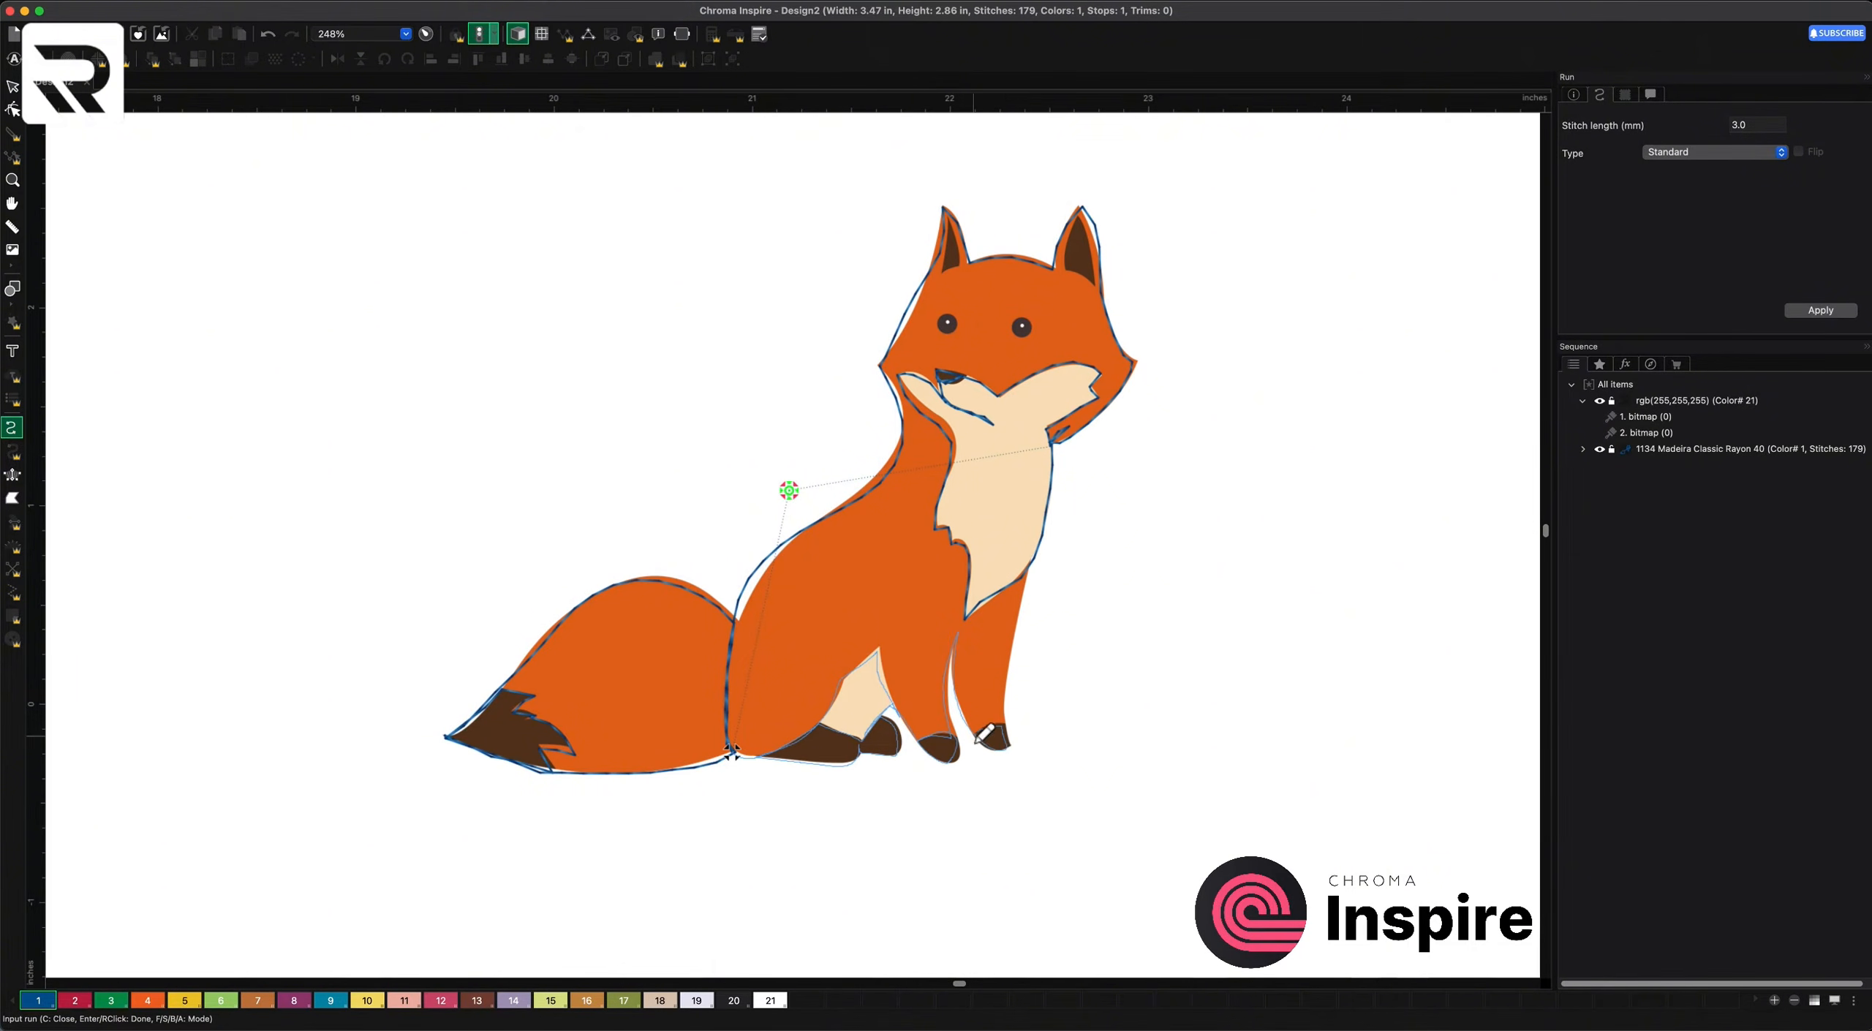
left_click(1027, 570)
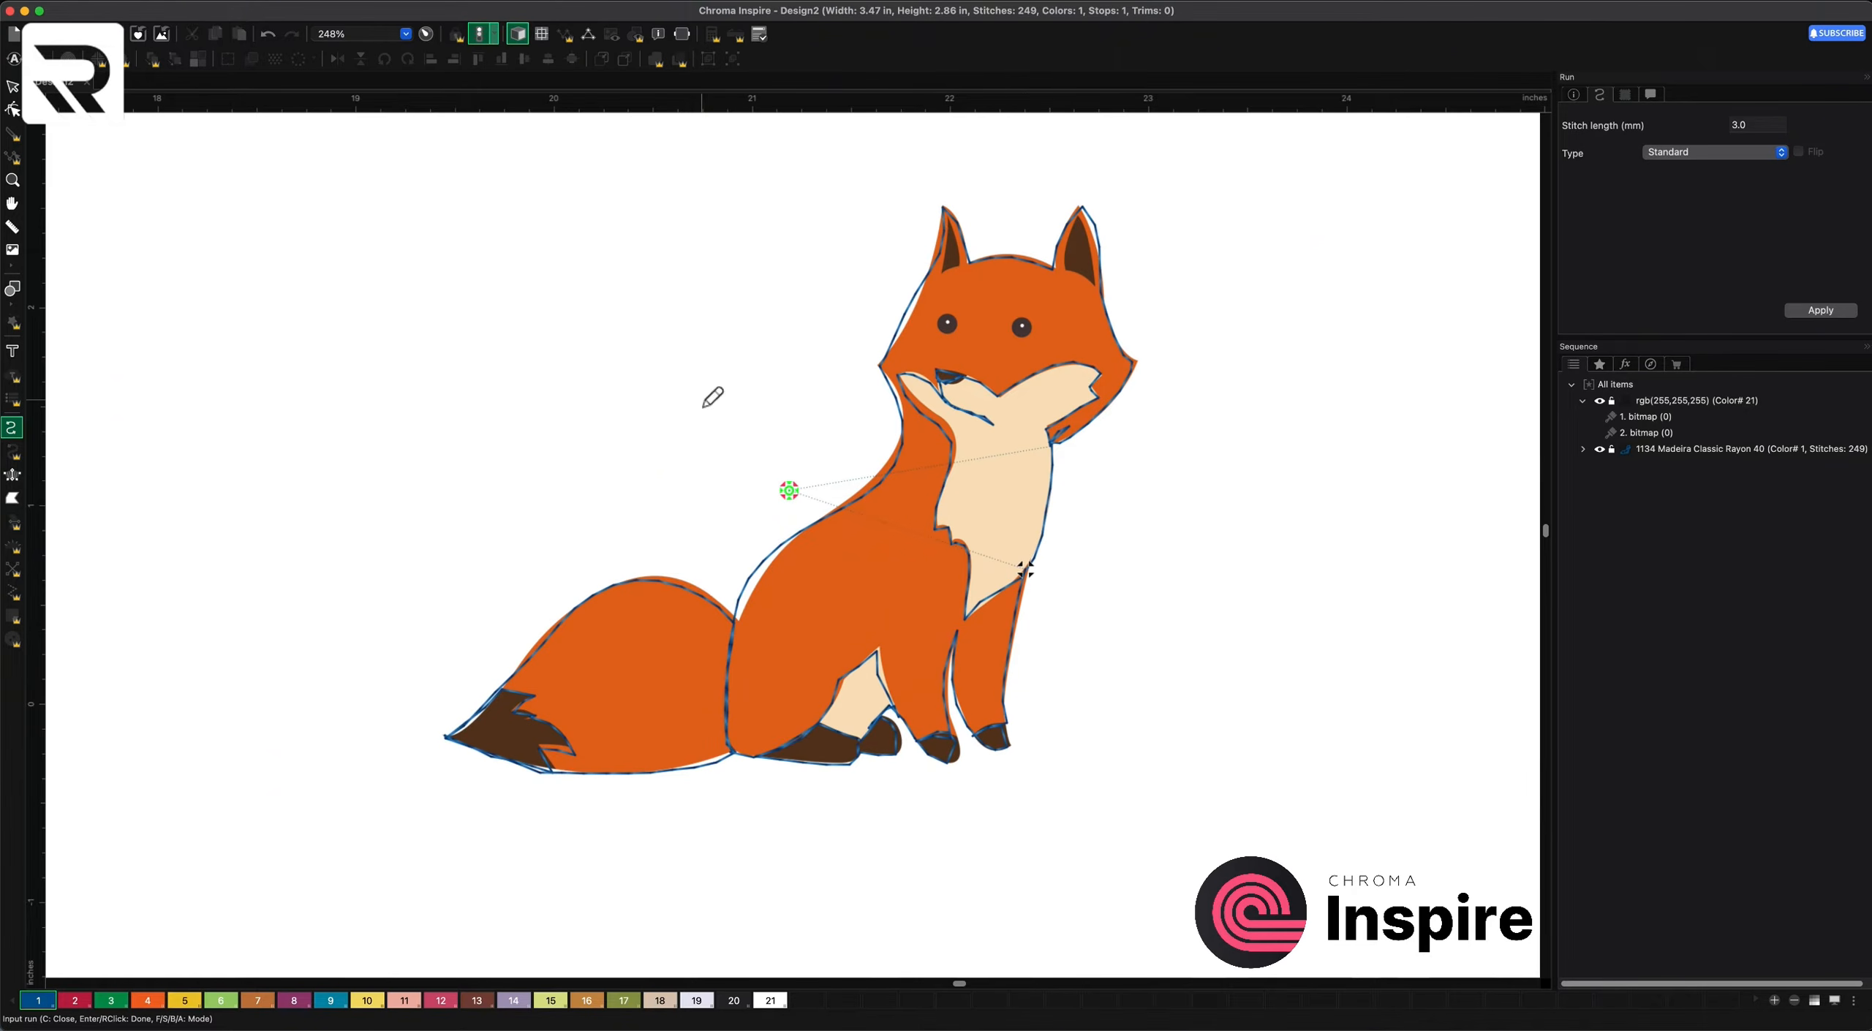
- Toggle the bitmap group's visibility to compare the fox's run outline with the artwork
left_click(1599, 399)
left_click(1600, 402)
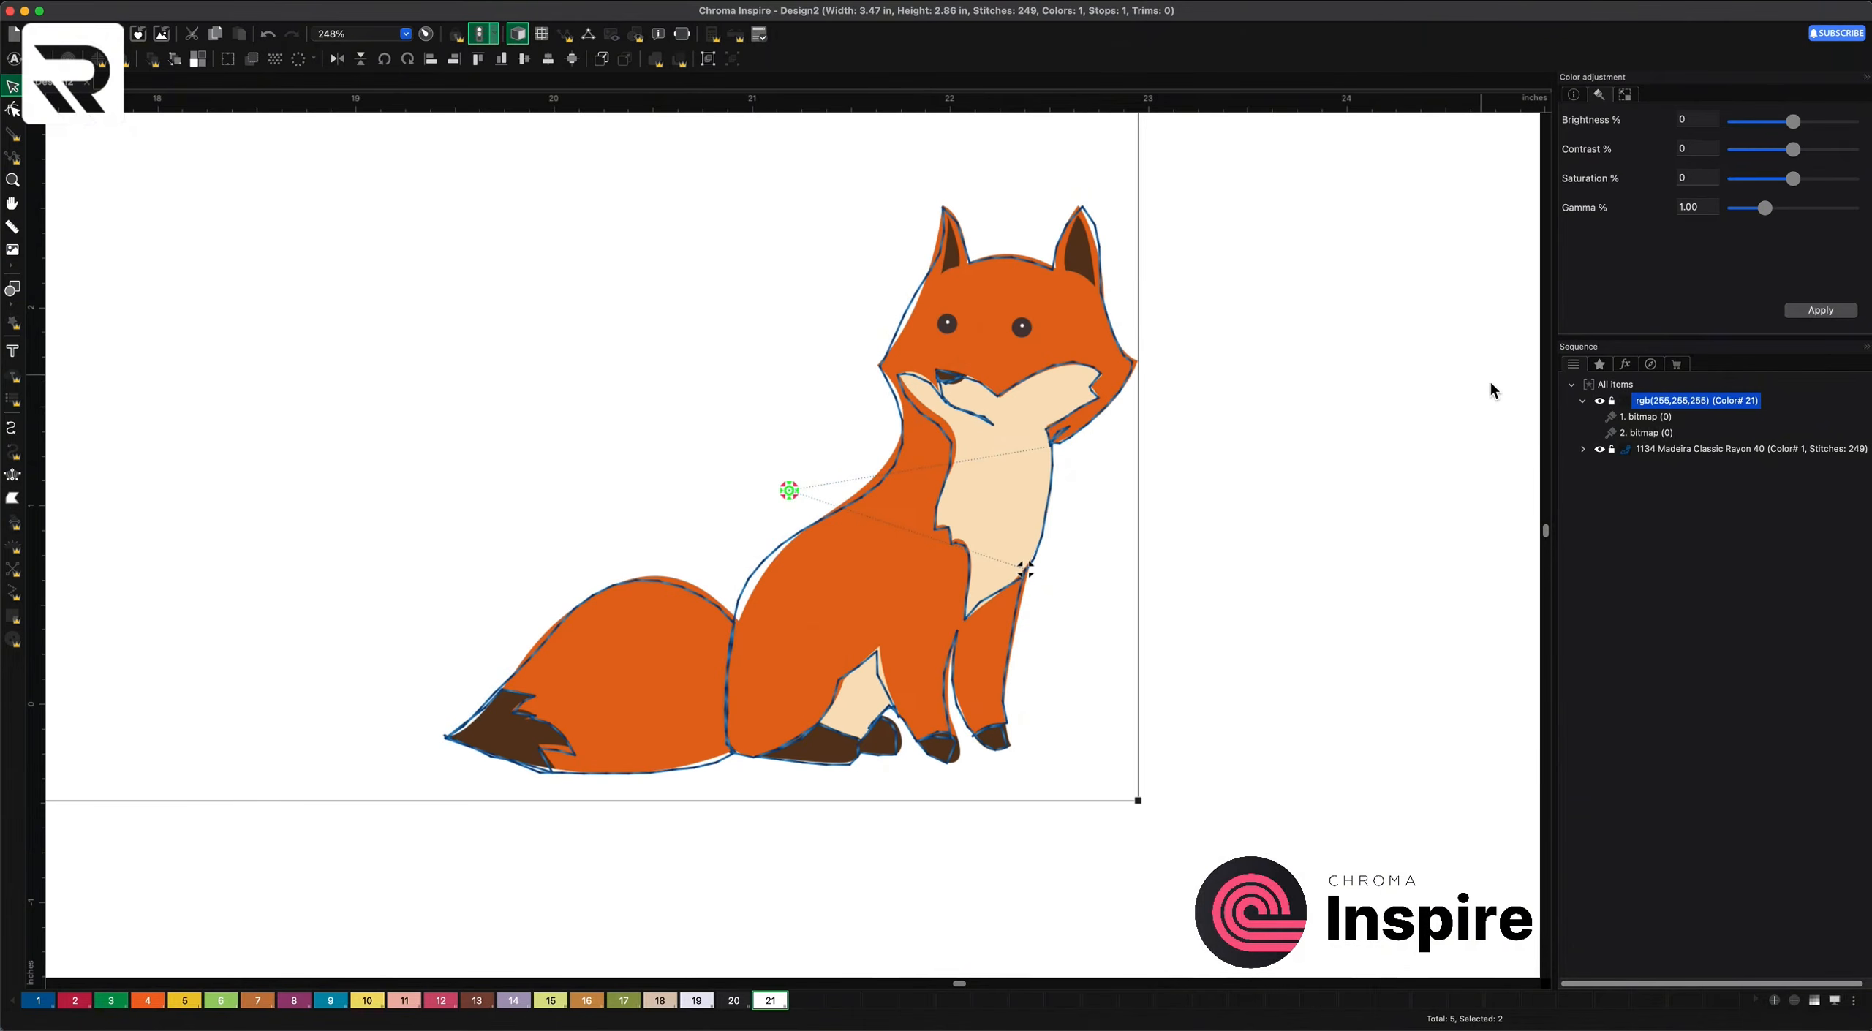
- View the fox's run outline in the stitch simulation, then return to the design with the artwork
left_click(425, 35)
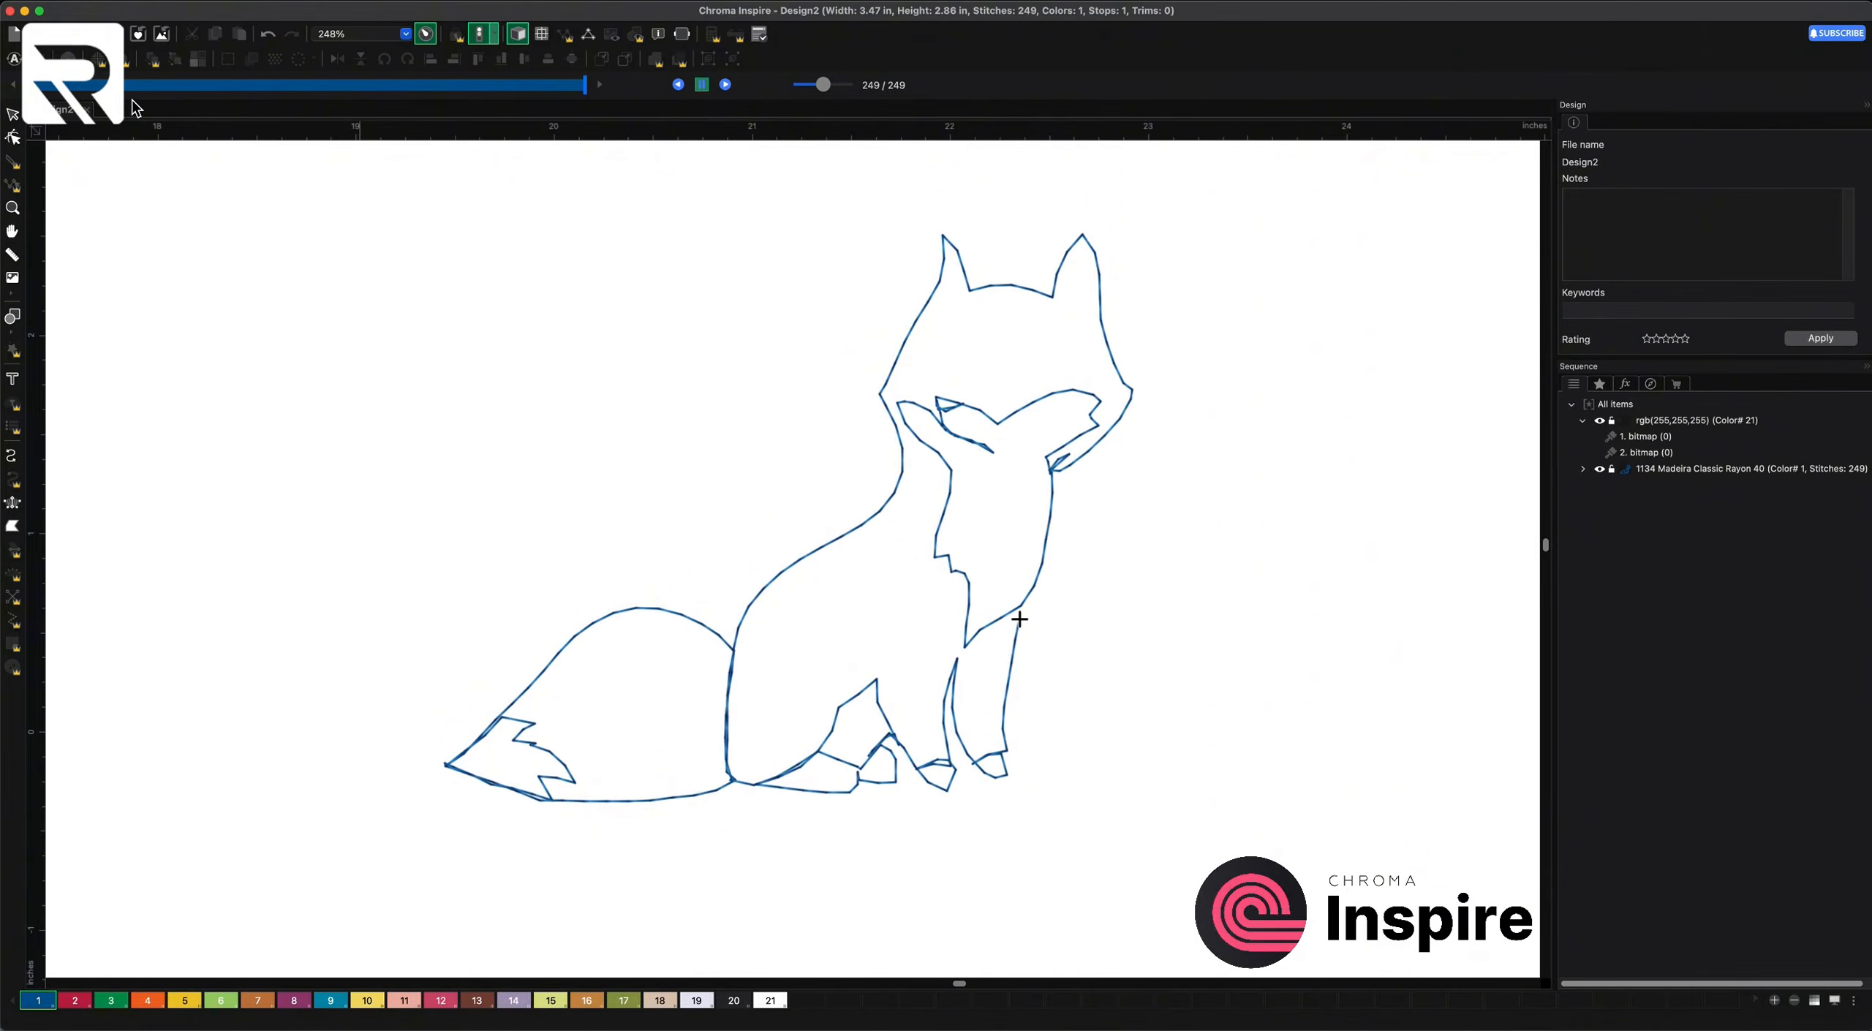
left_click(12, 113)
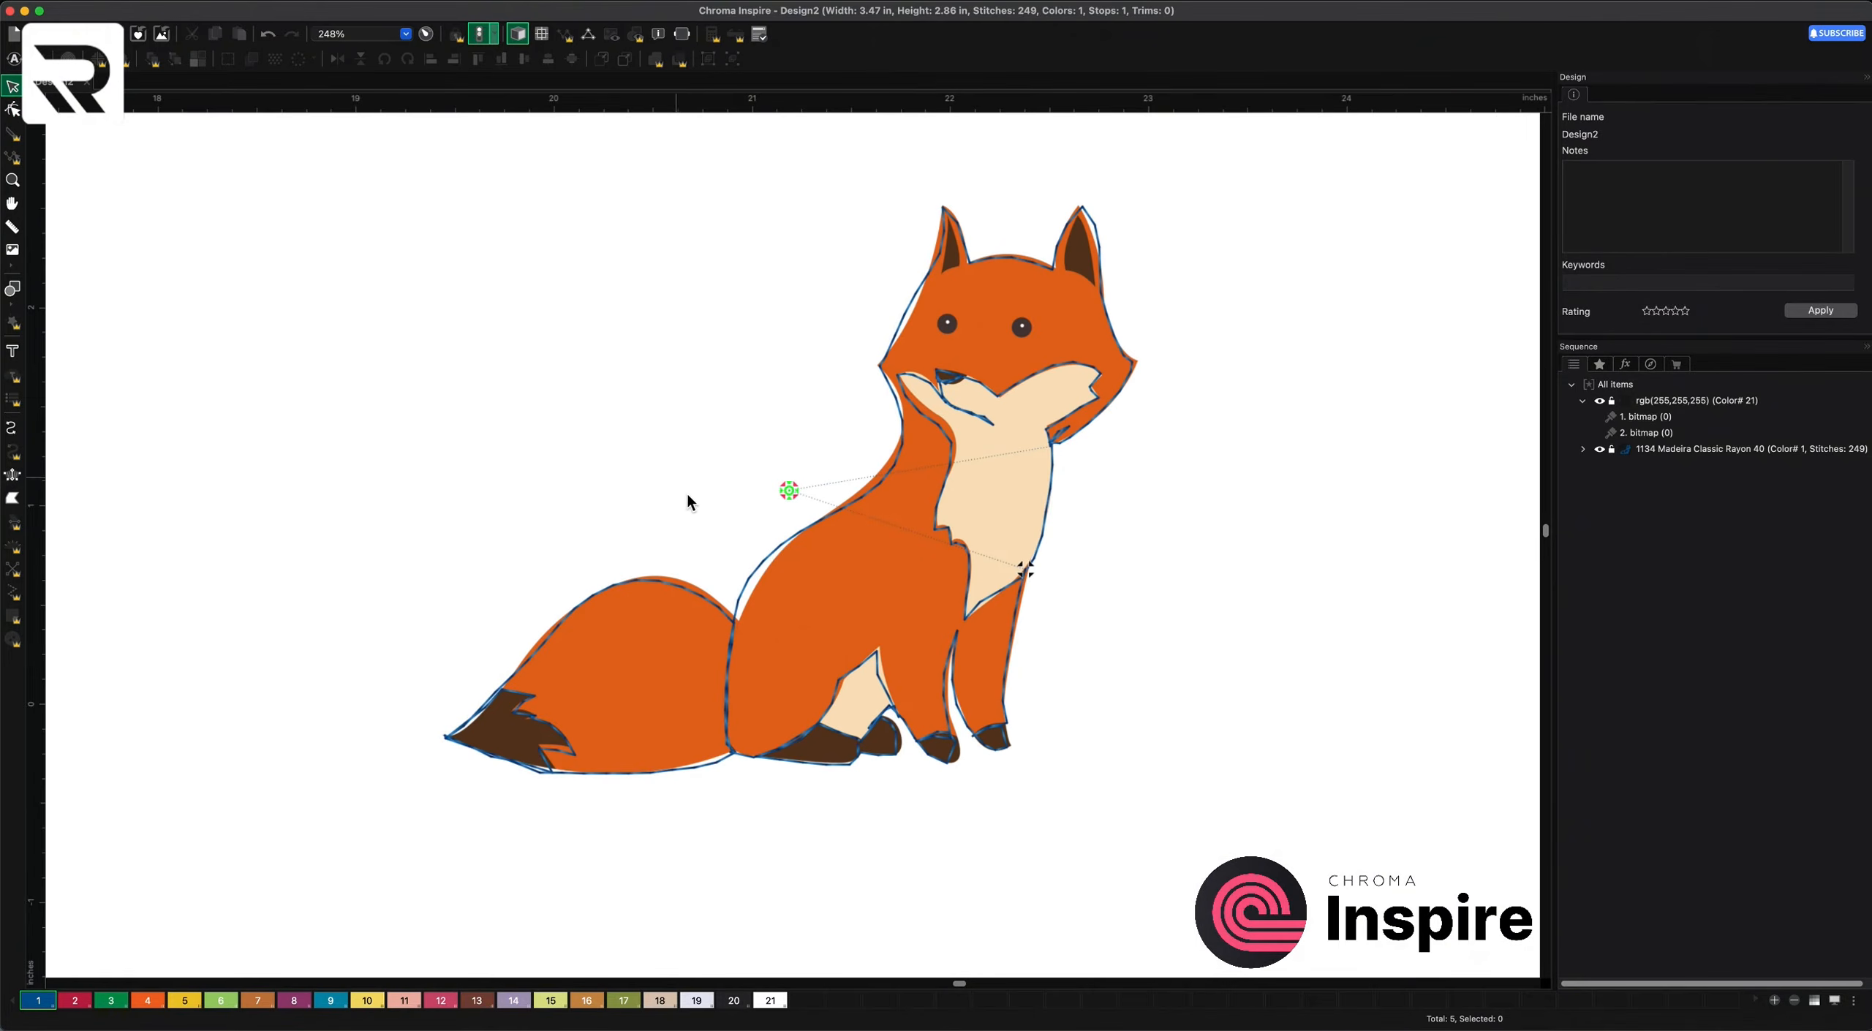
scroll(687, 498, "down", 3)
scroll(683, 501, "down", 3)
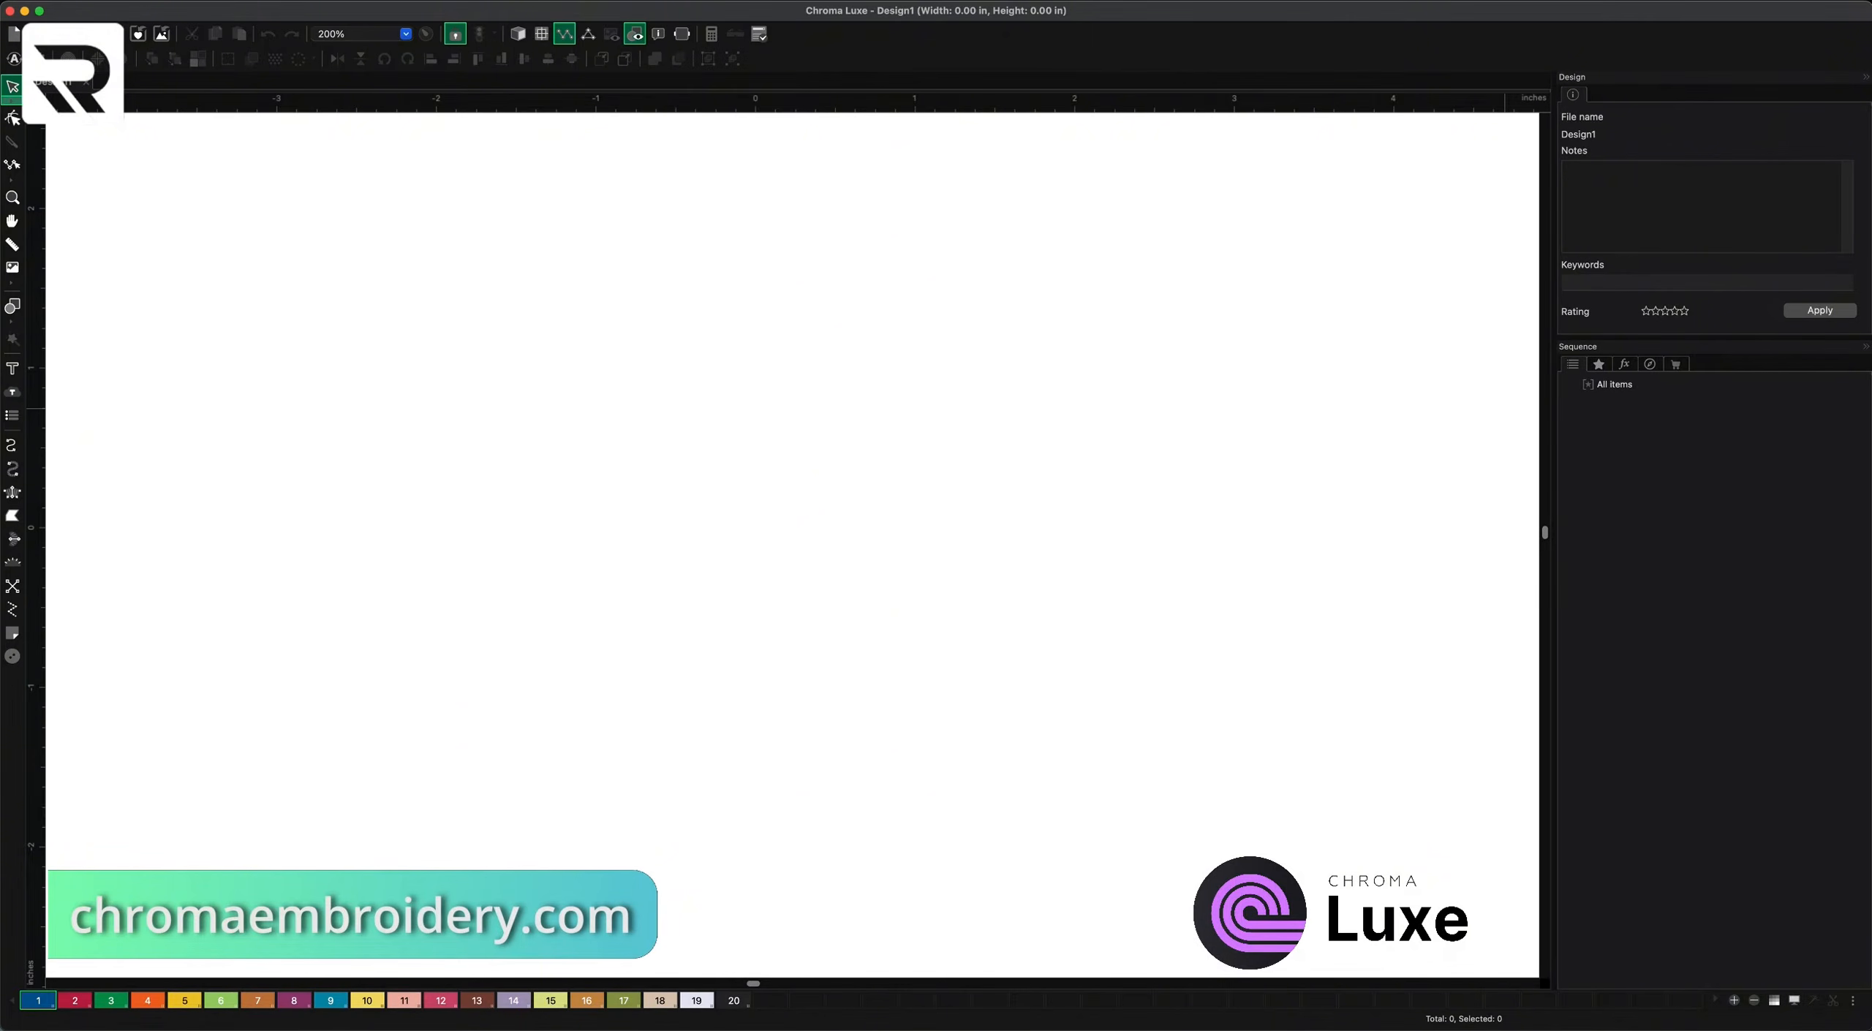
- In Chroma Luxe, add the cat-face image to the empty design and move it to the left of the origin
left_click_drag(1031, 402, 480, 494)
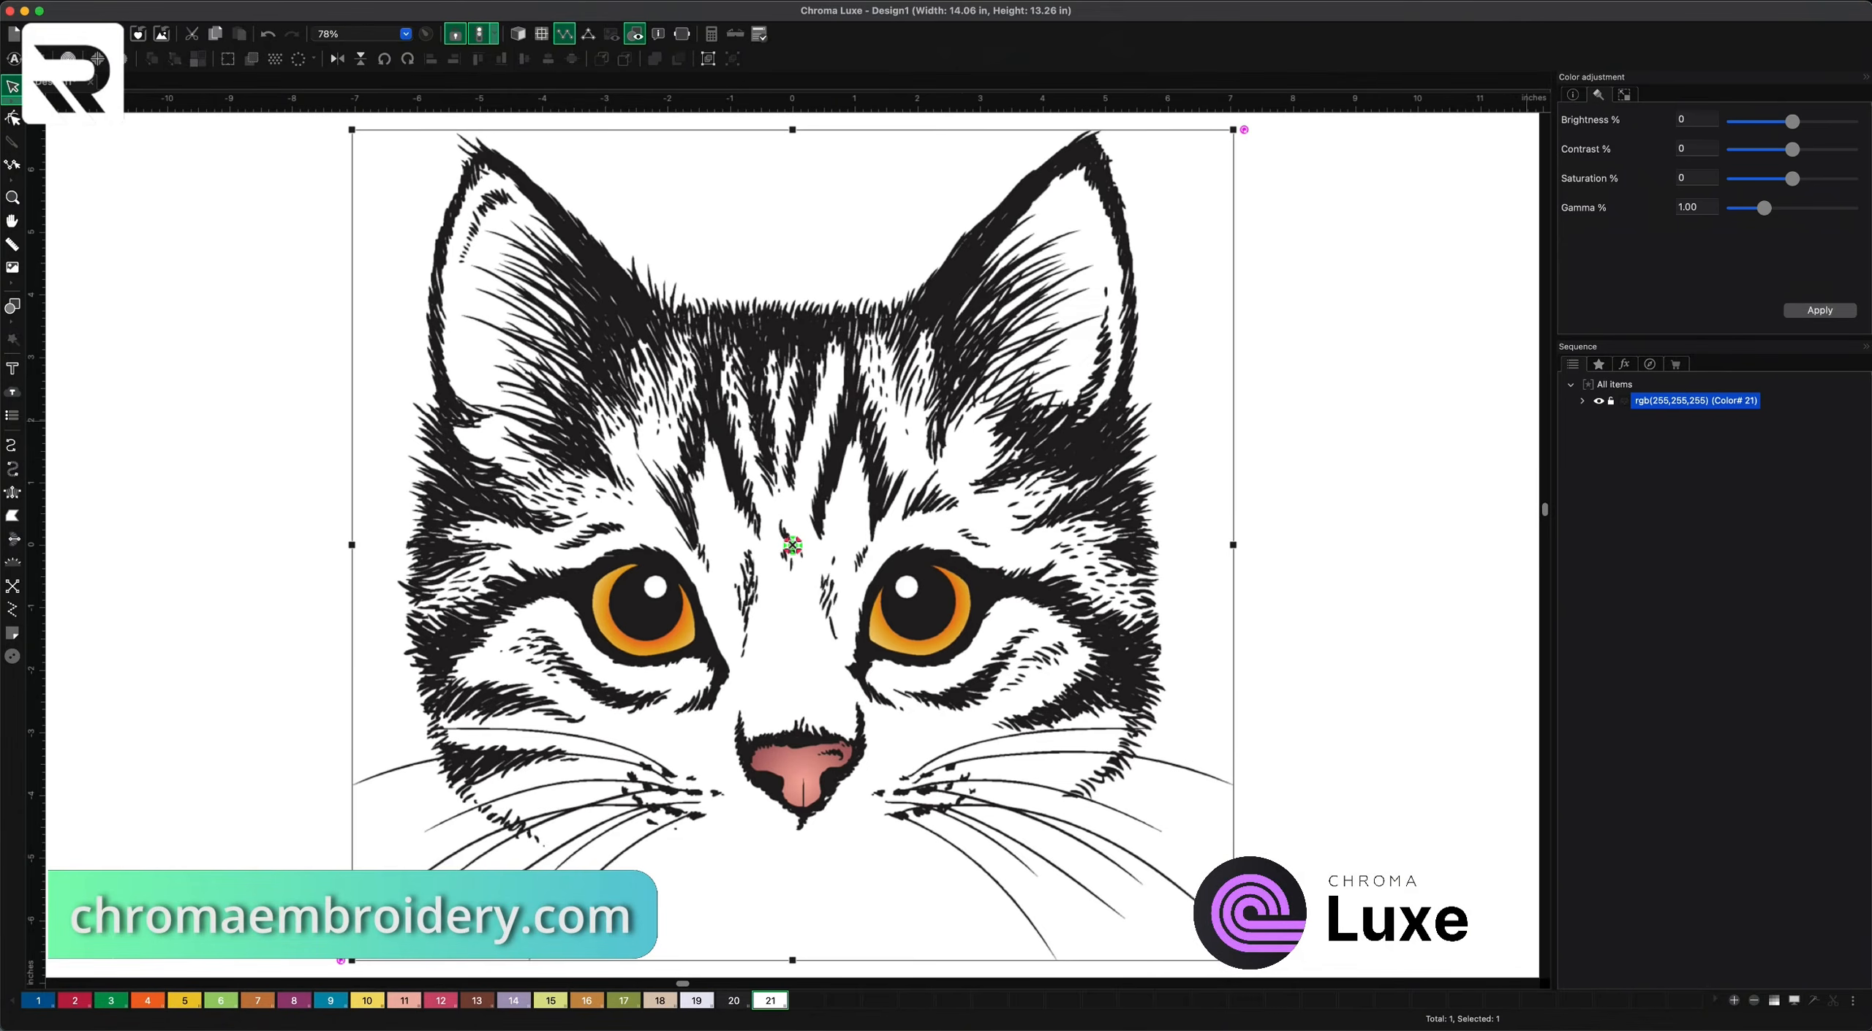
scroll(713, 628, "up", 1)
scroll(731, 630, "down", 7)
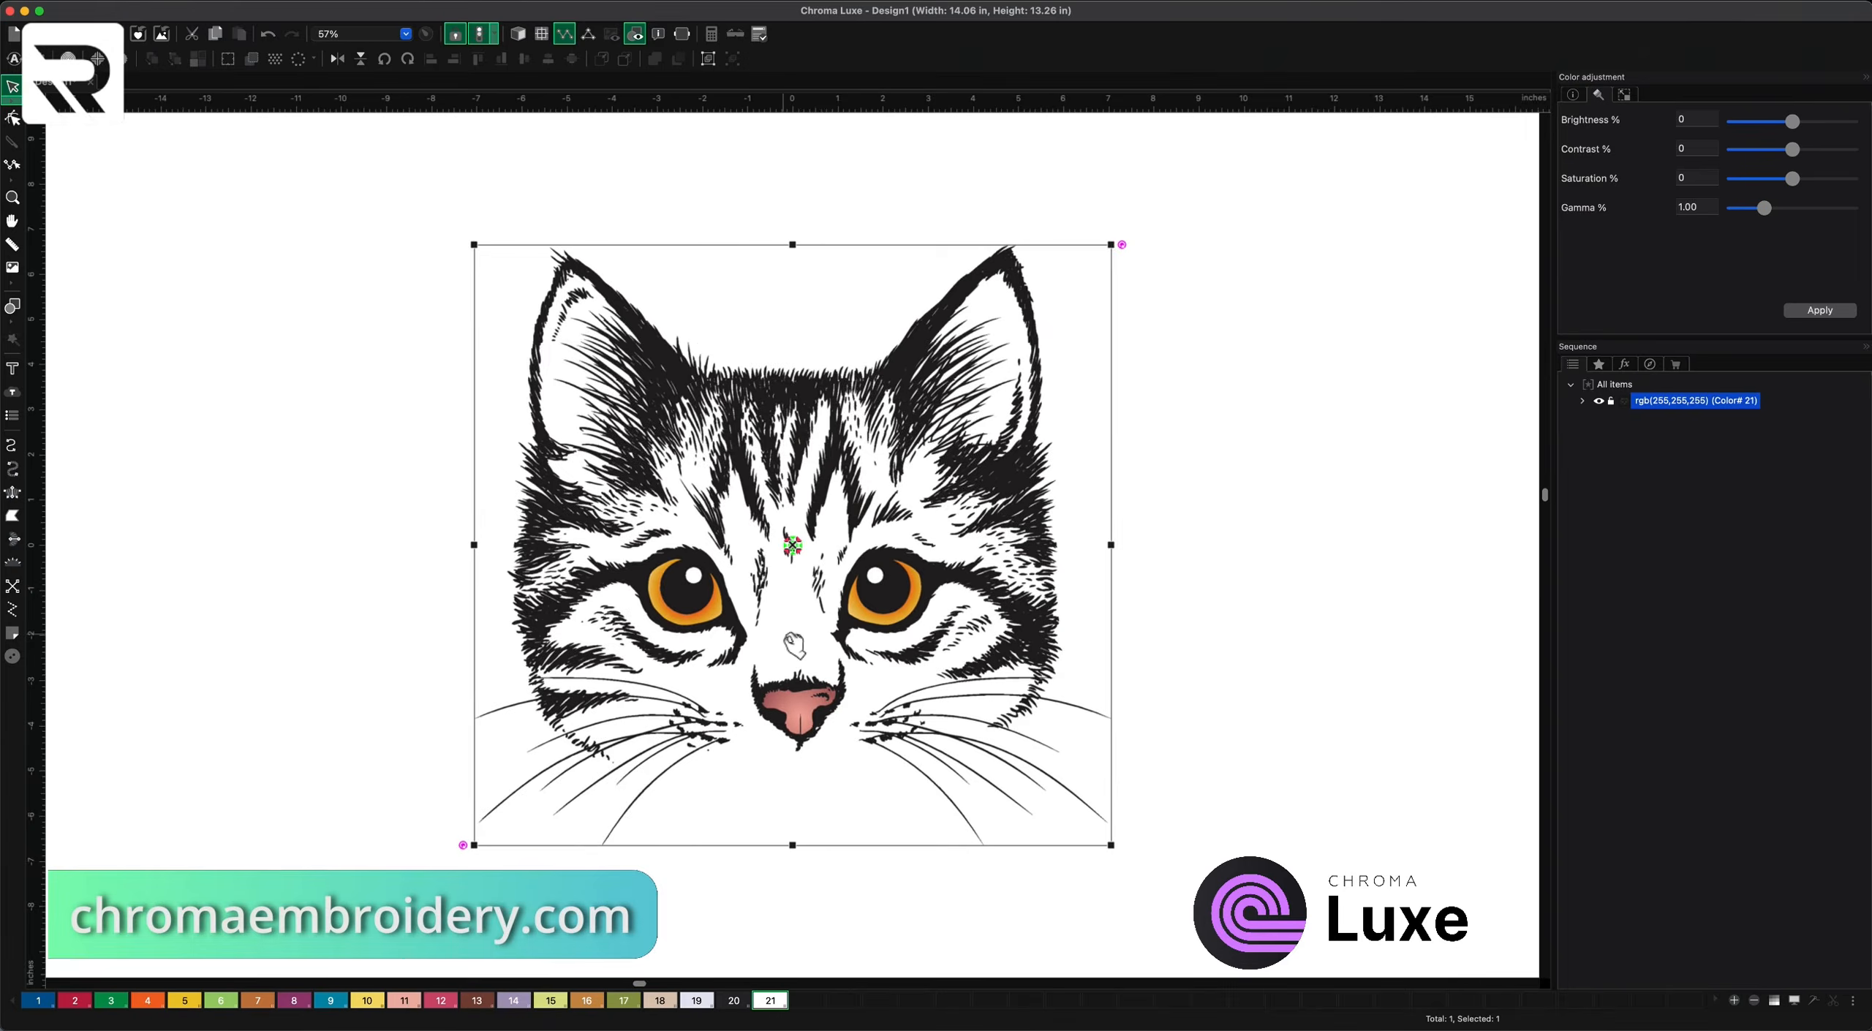
scroll(798, 624, "down", 1)
left_click_drag(797, 549, 591, 544)
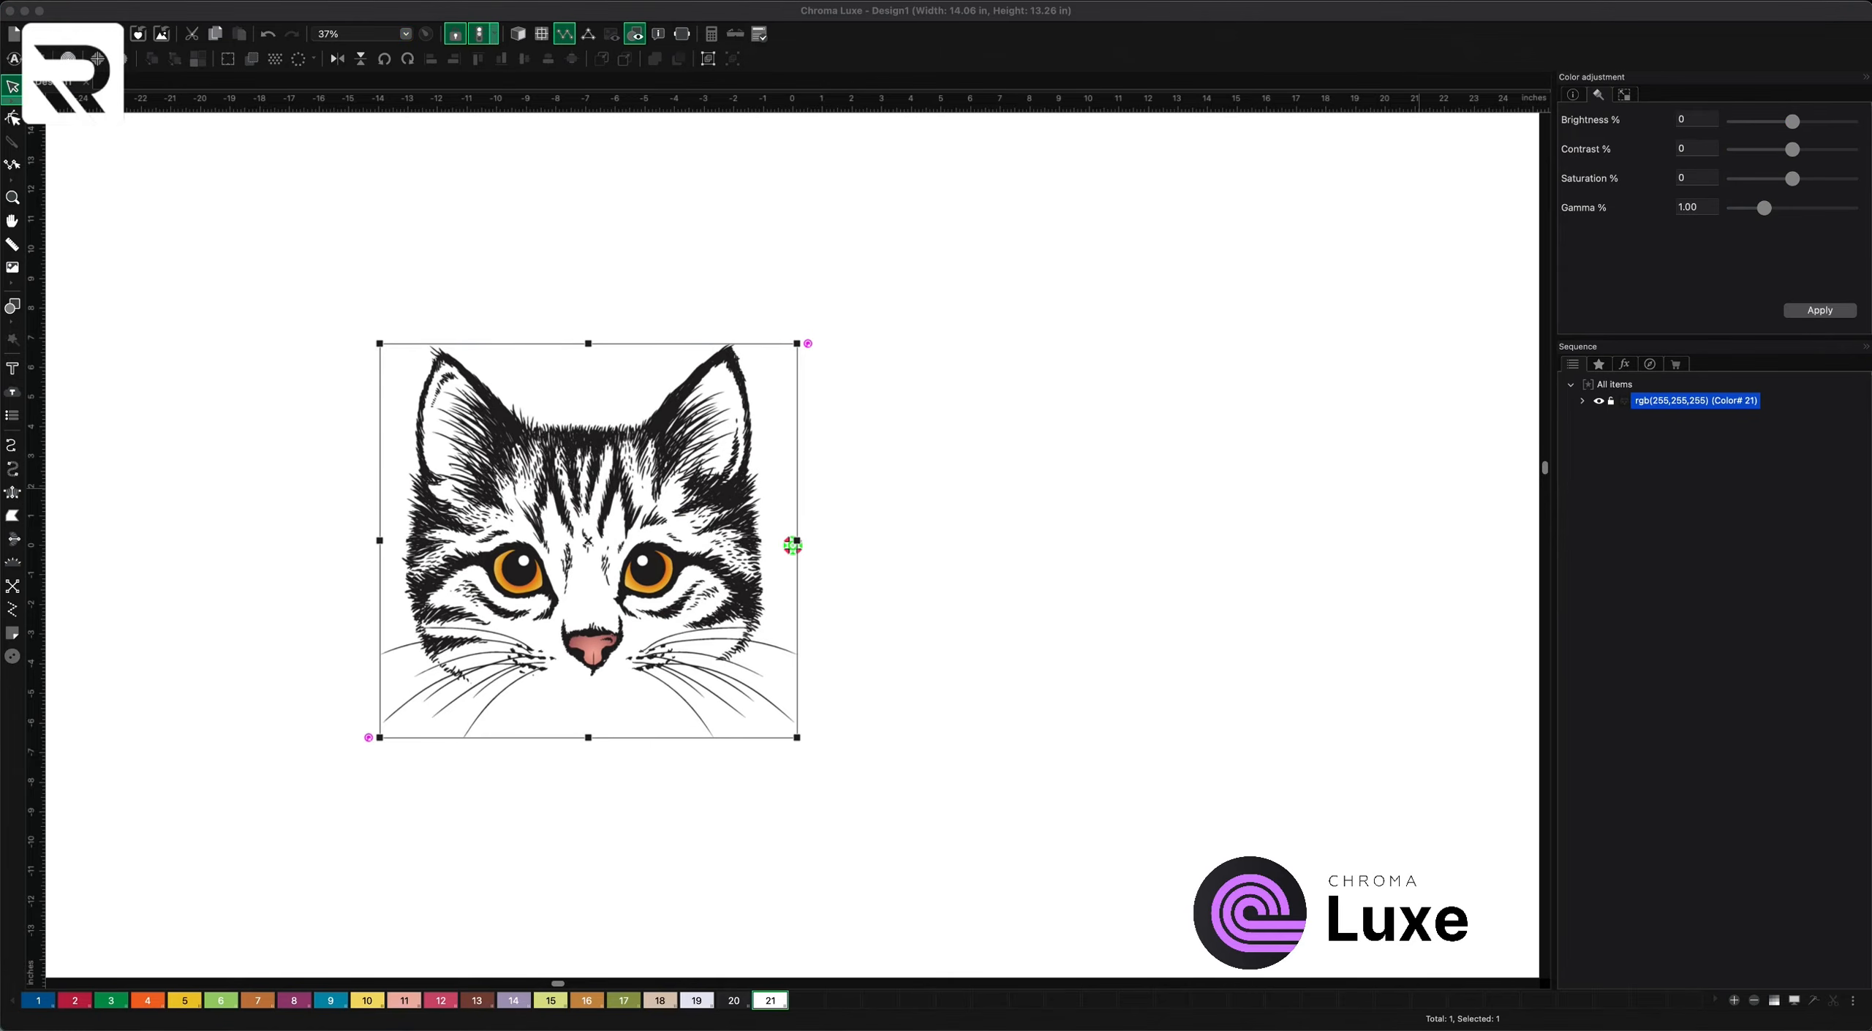
- Add the fox image at a height of 3 in with the aspect ratio maintained, placed to the right of the cat face
left_click_drag(1164, 480, 1152, 506)
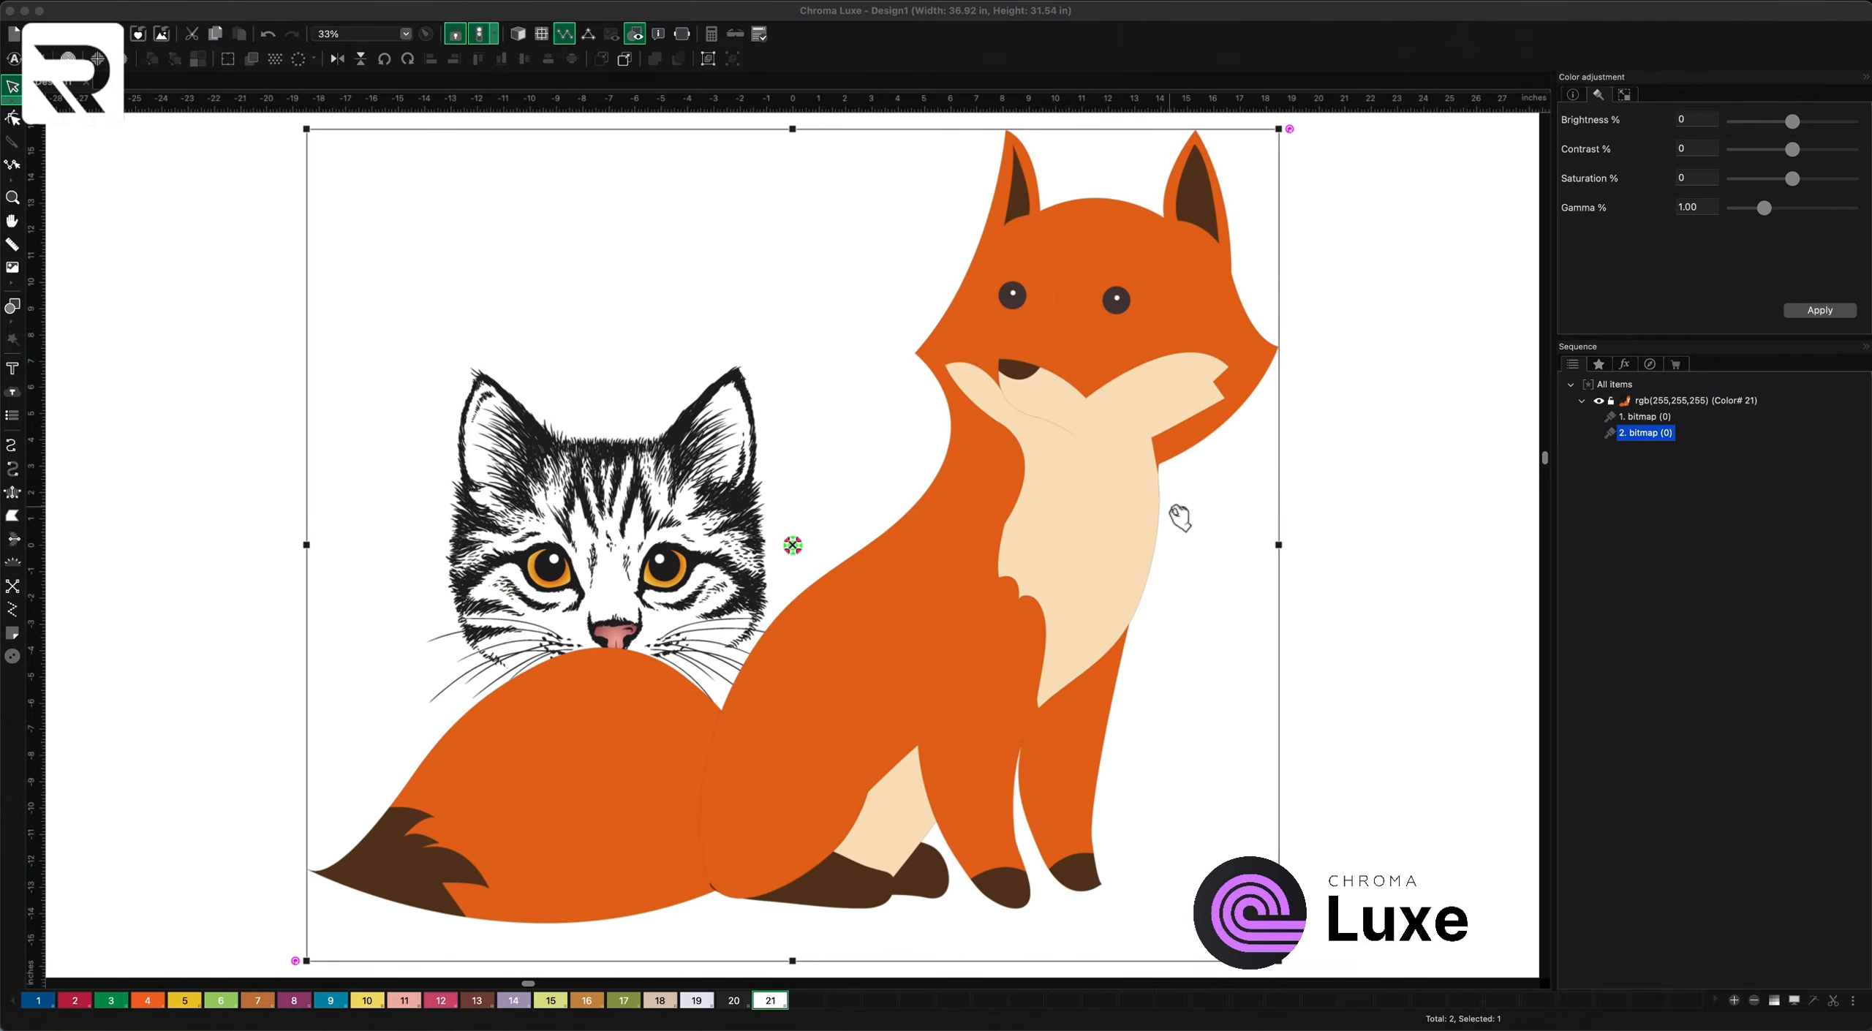
left_click(1623, 96)
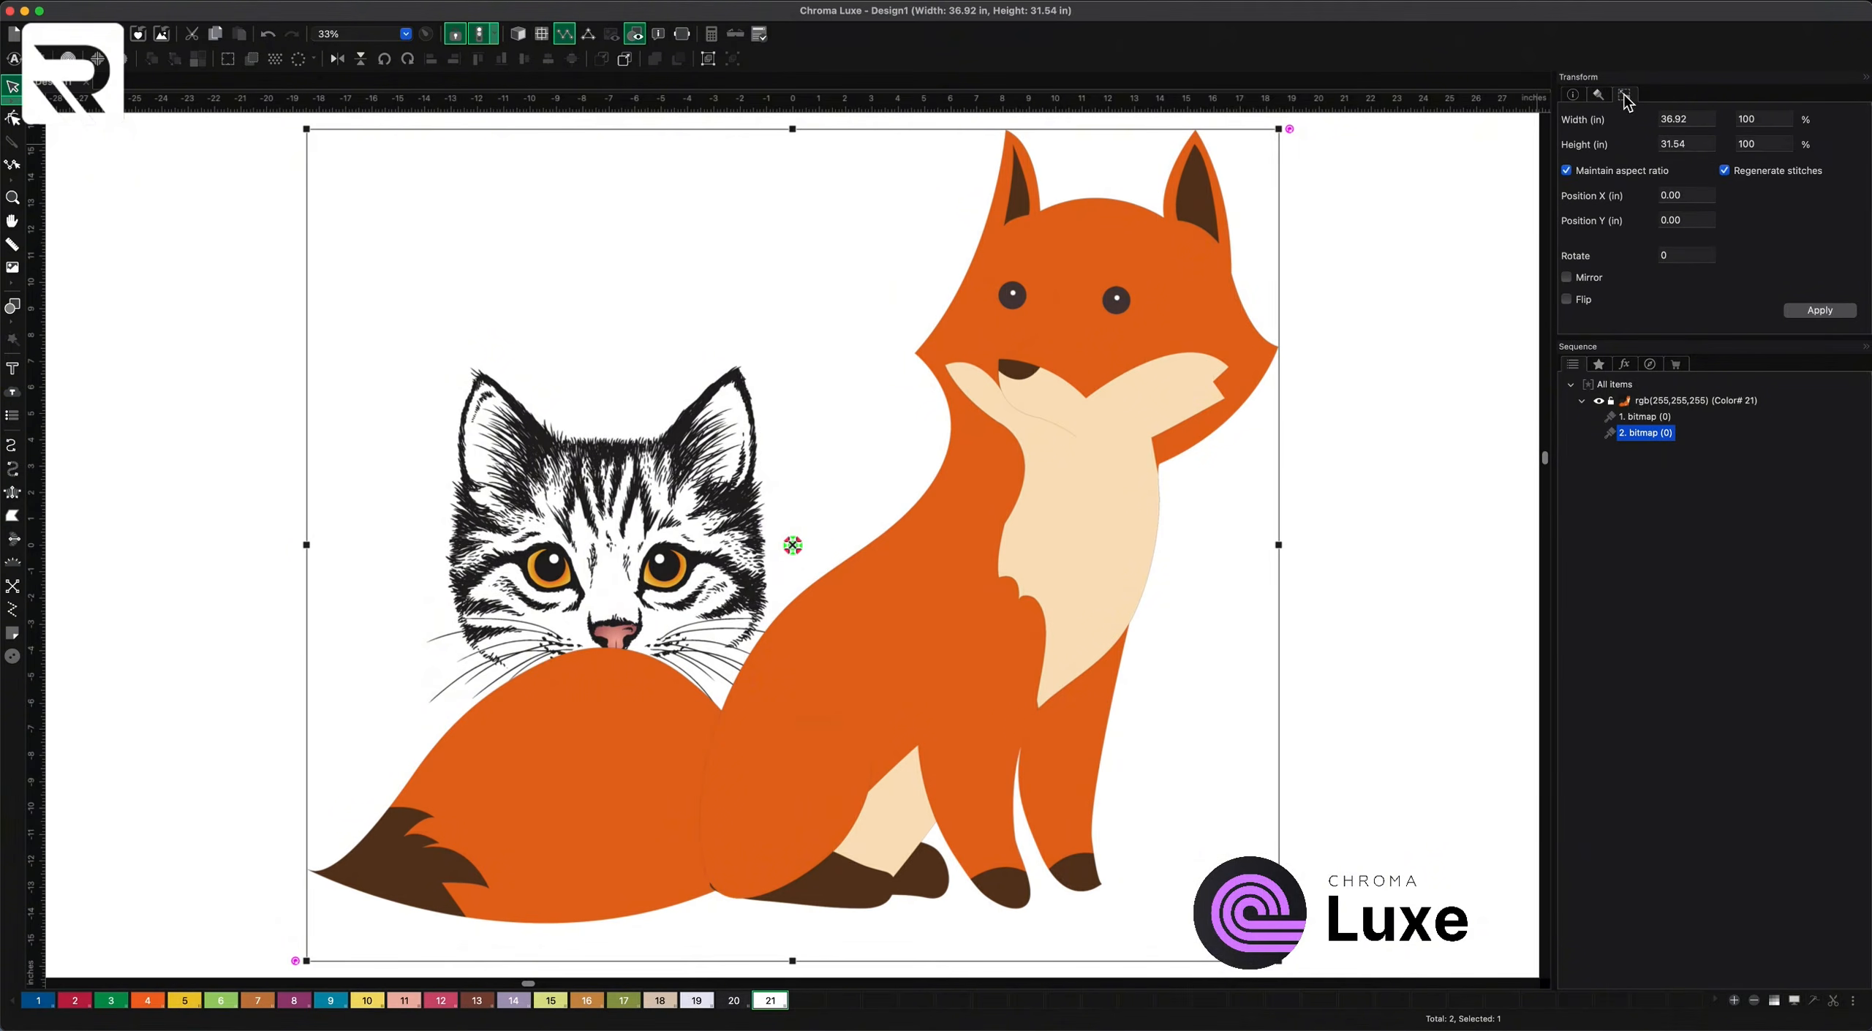
left_click(1699, 144)
type("3")
key("Return")
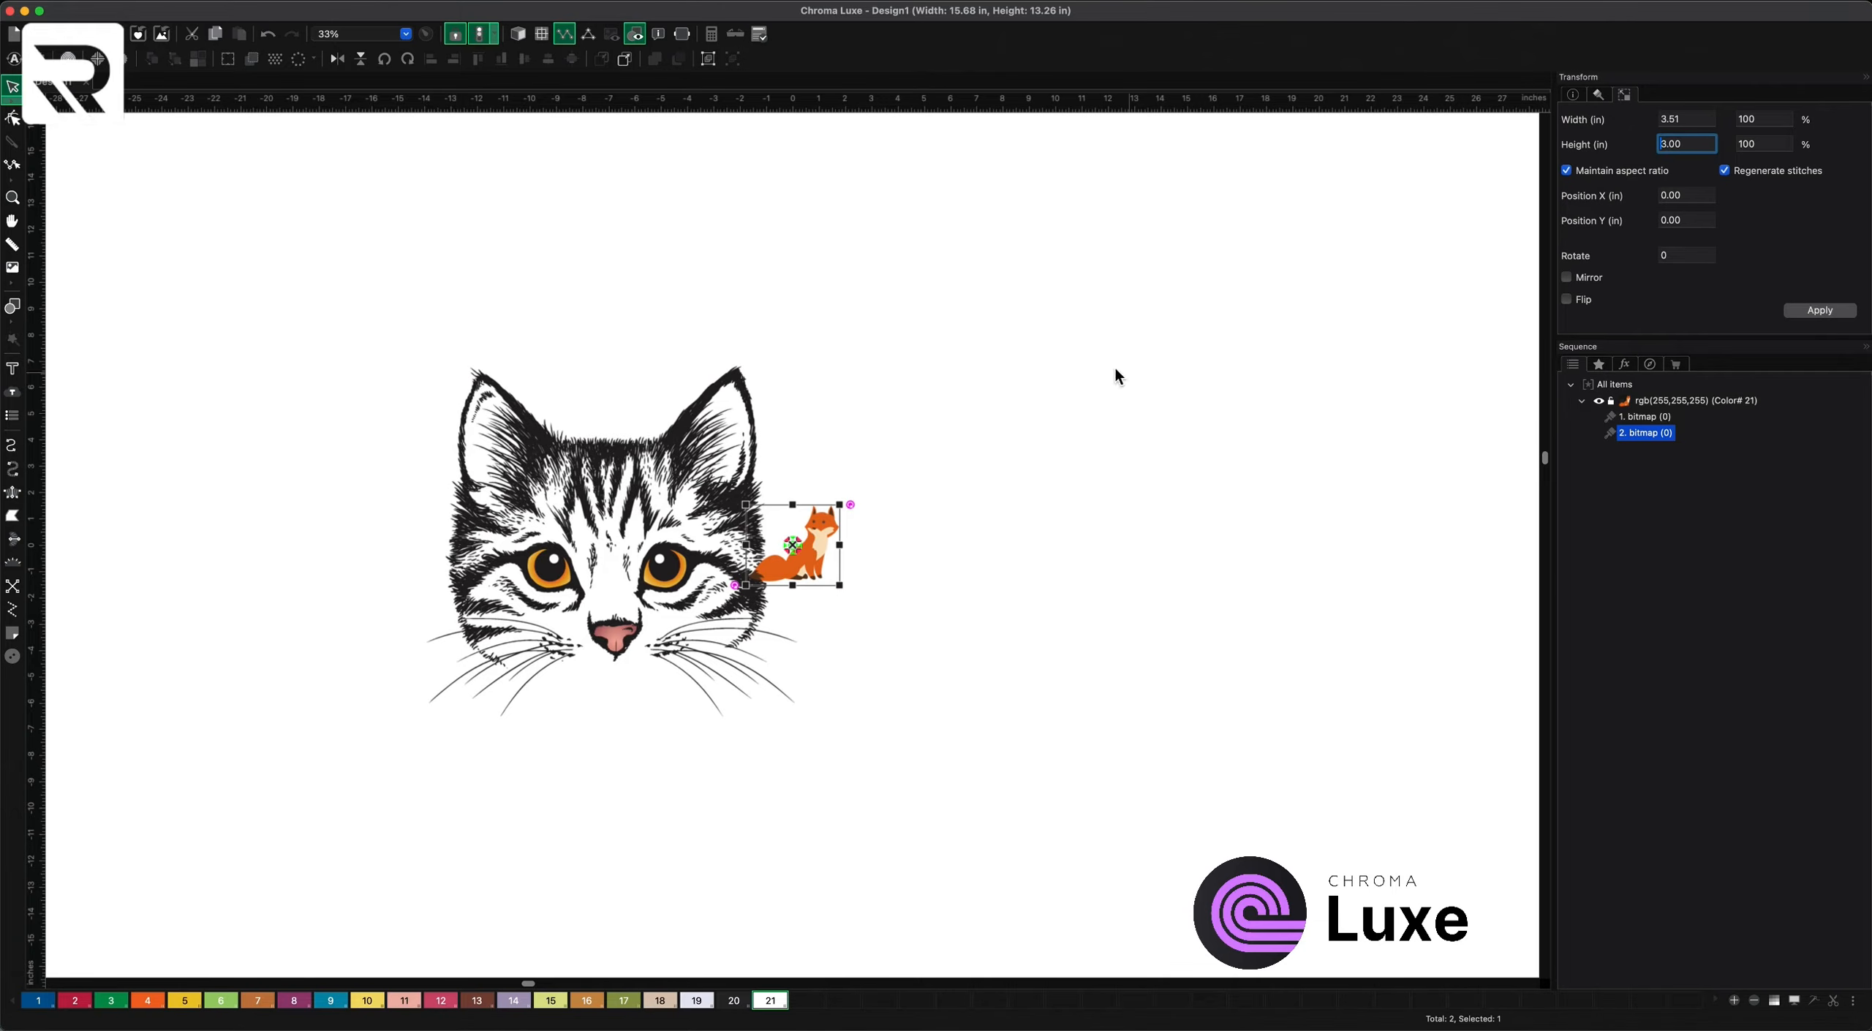
left_click_drag(807, 559, 1061, 555)
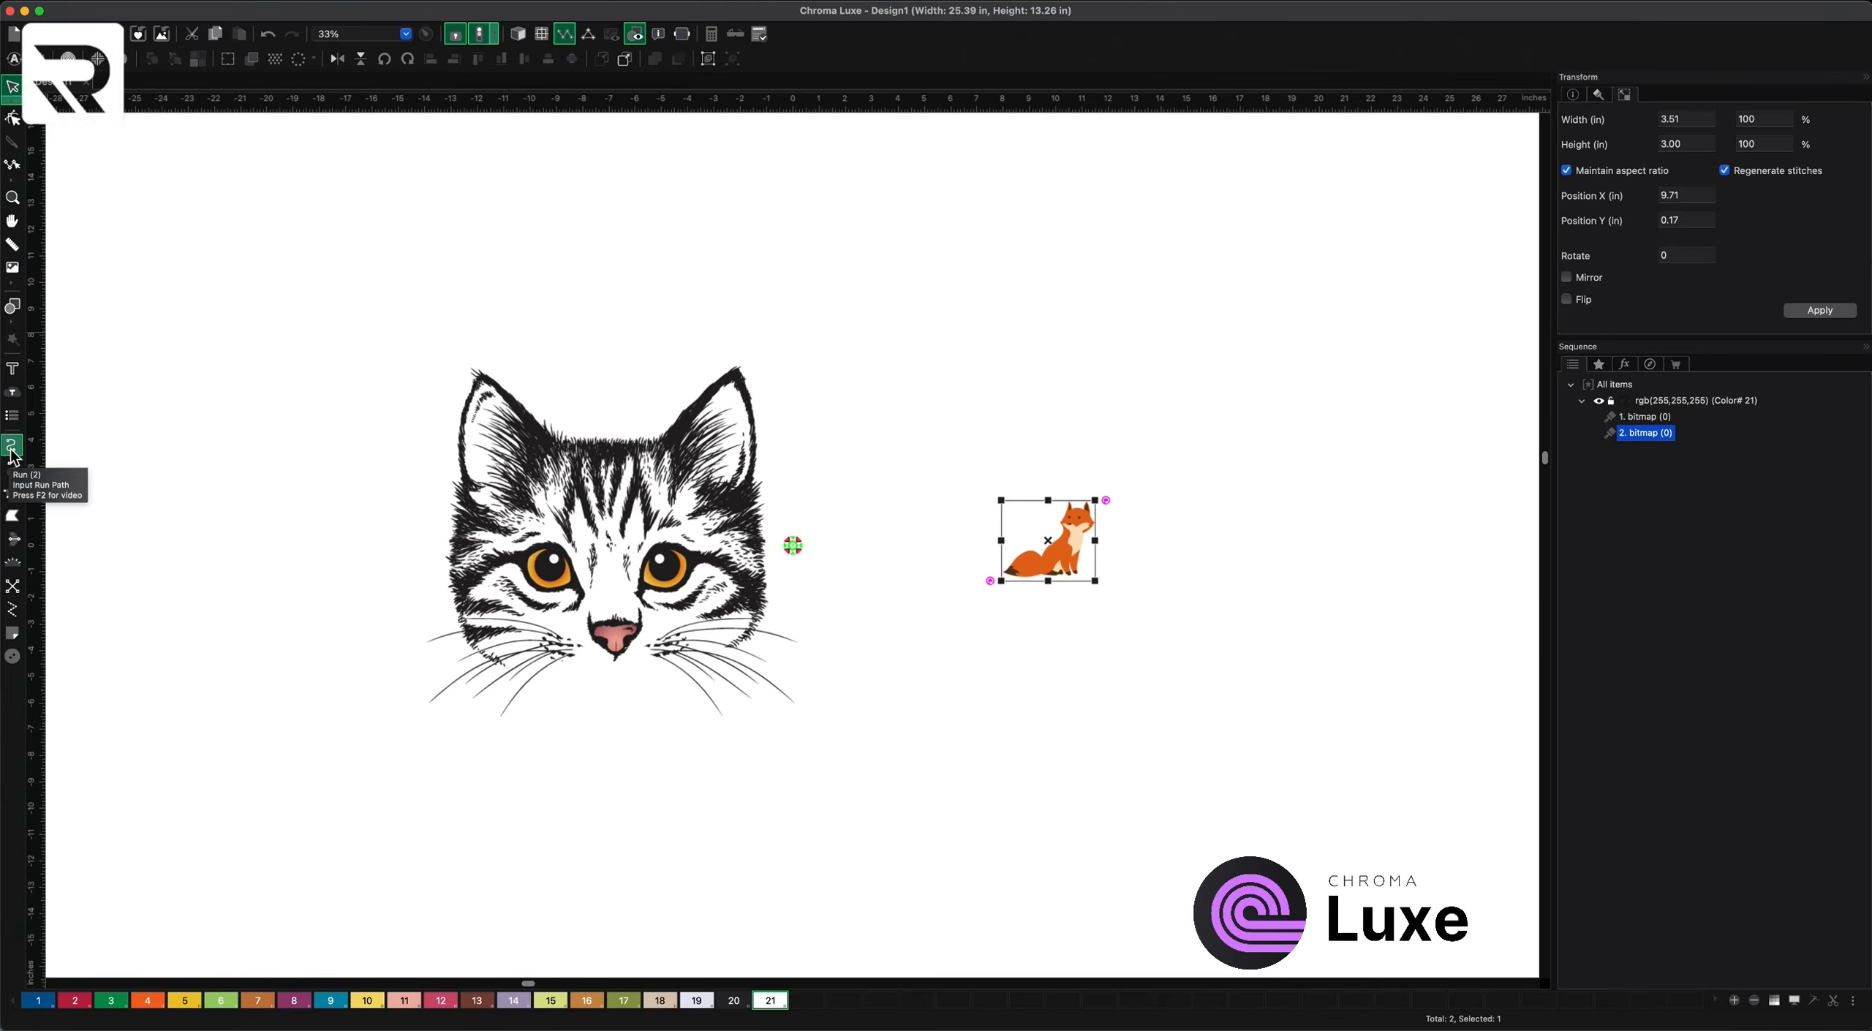
- Trace the fur on the cat's left-hand cheek and around its left-hand eye with freehand Run stitches
left_click(9, 672)
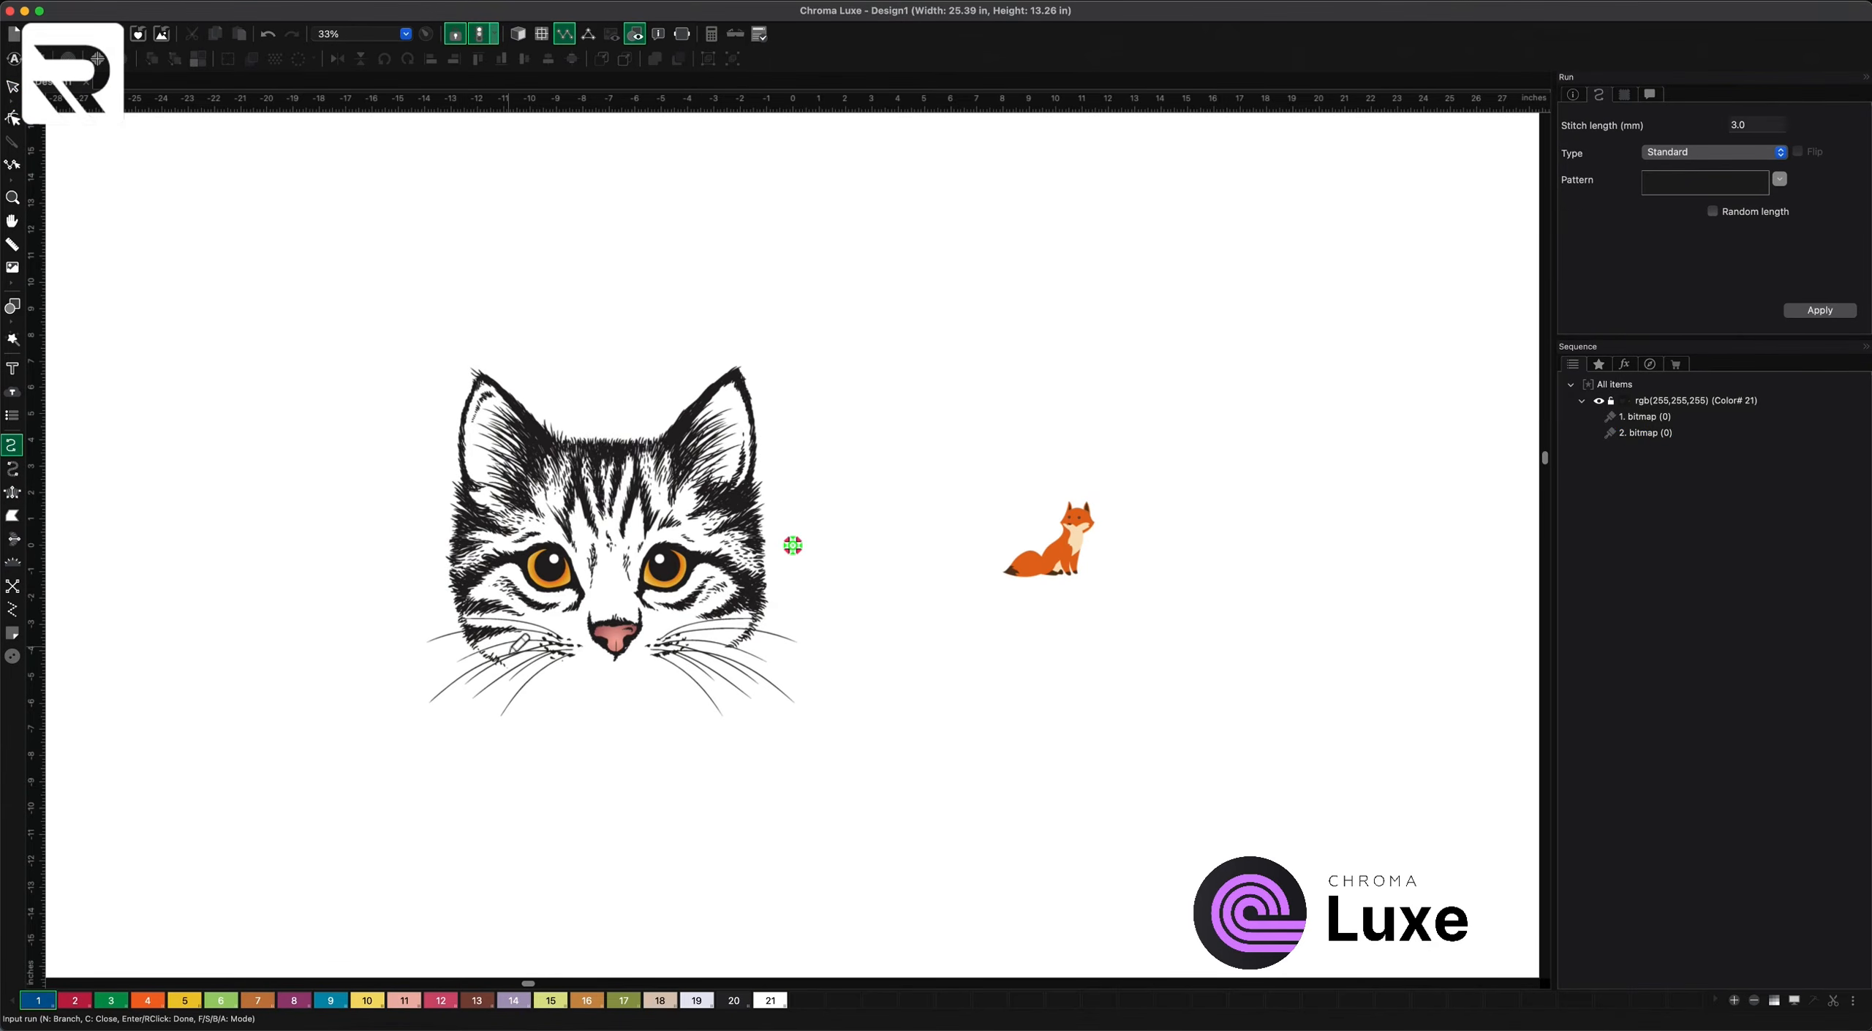
scroll(516, 644, "up", 5)
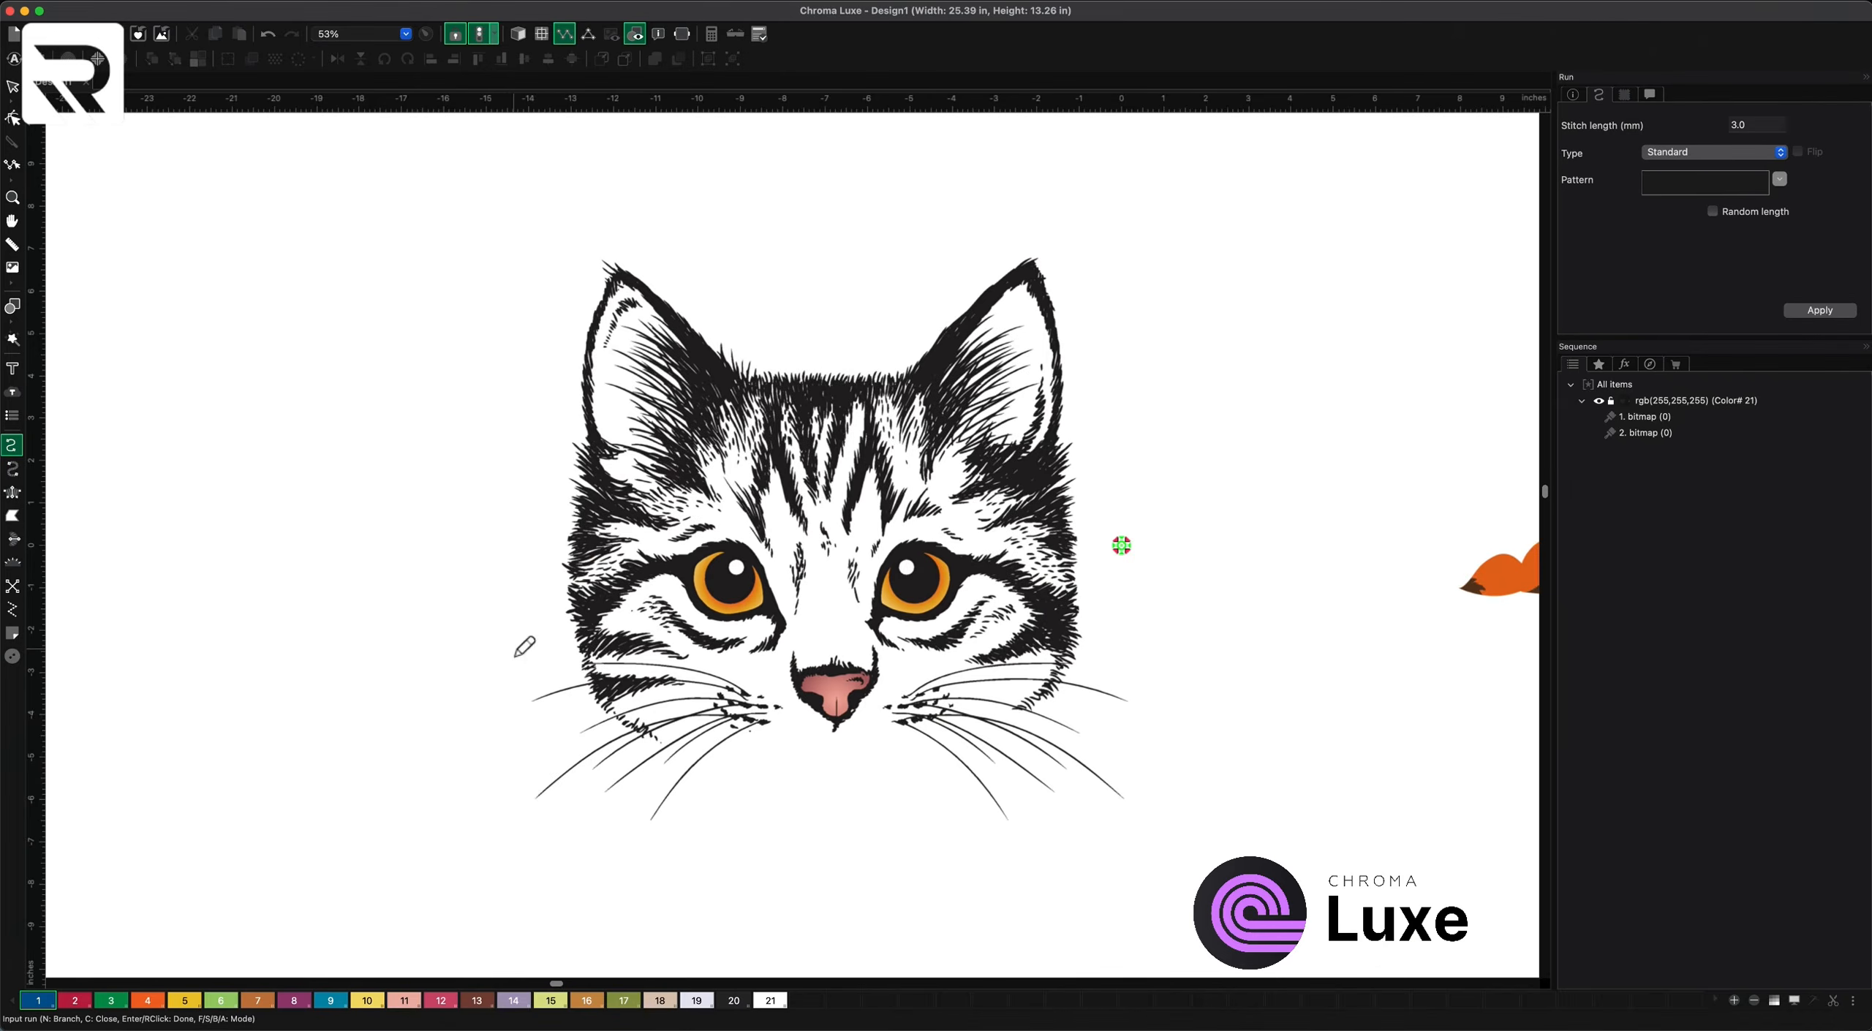
scroll(524, 641, "up", 5)
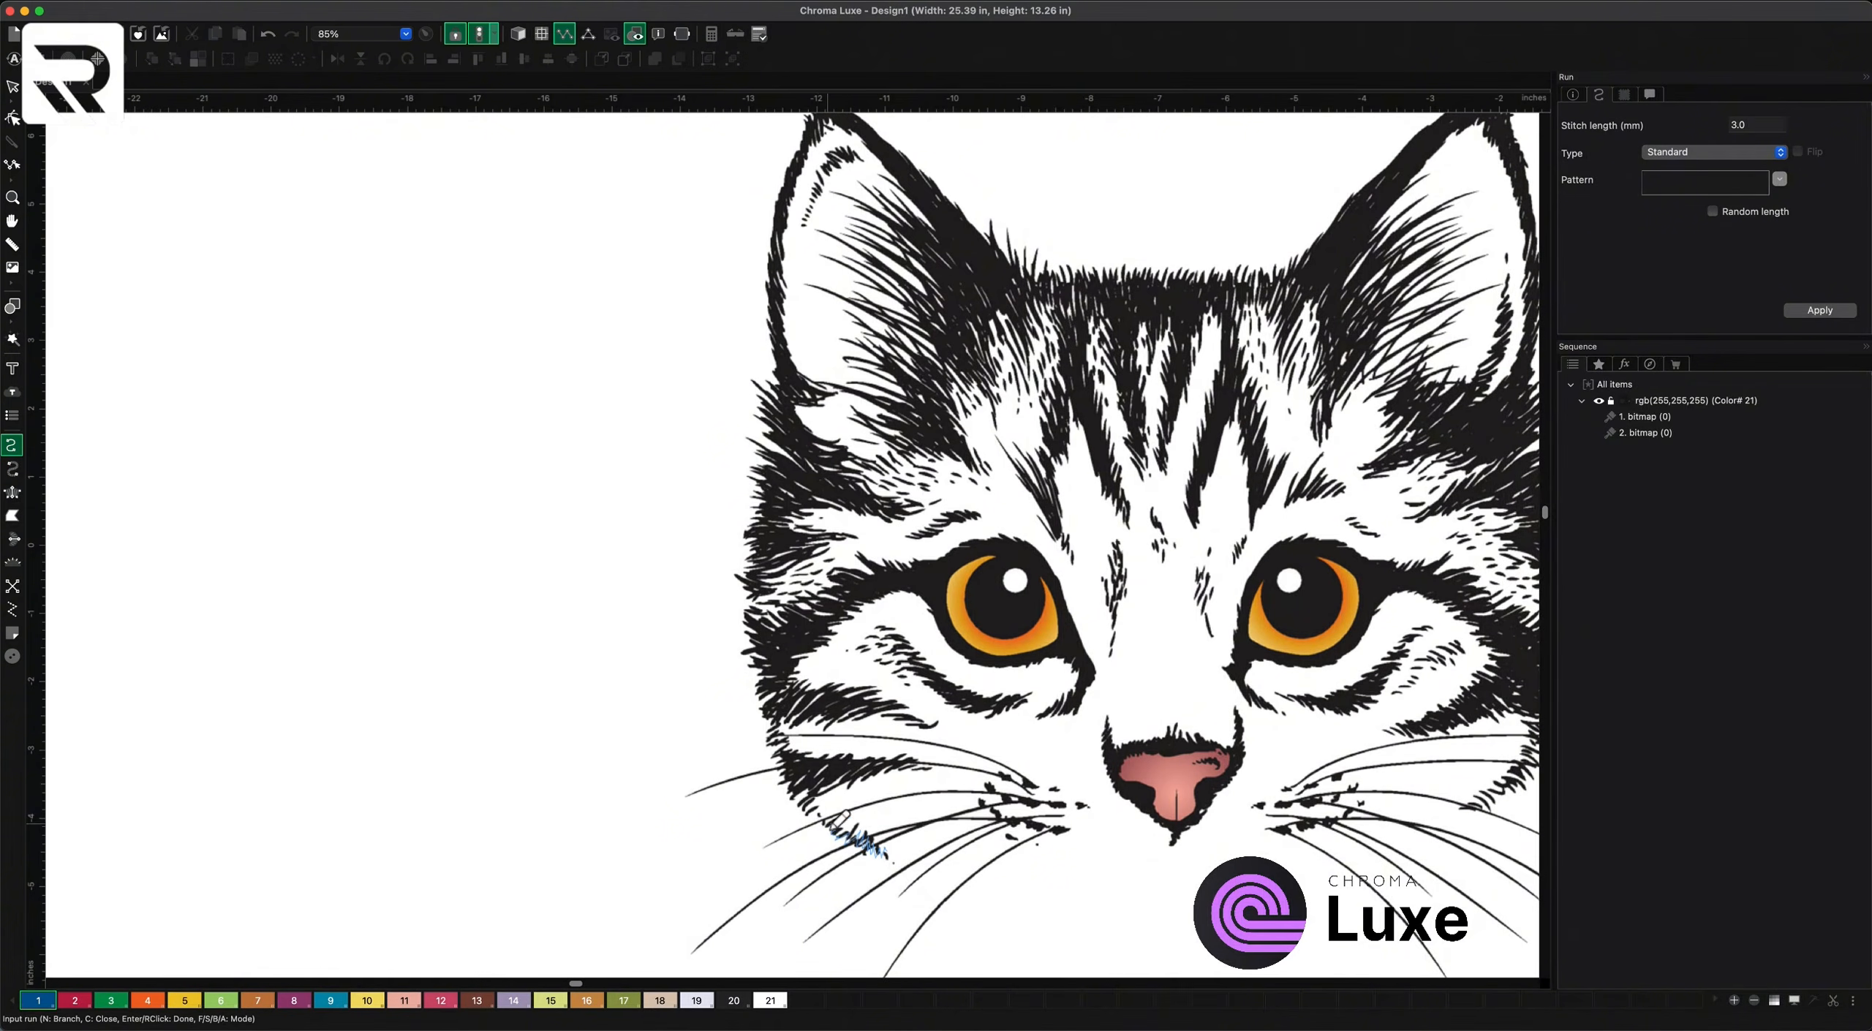
mouse_move(813, 798)
left_mouse_down()
mouse_move(916, 773)
mouse_move(815, 792)
mouse_move(788, 765)
mouse_move(801, 723)
mouse_move(874, 713)
mouse_move(928, 735)
left_mouse_up()
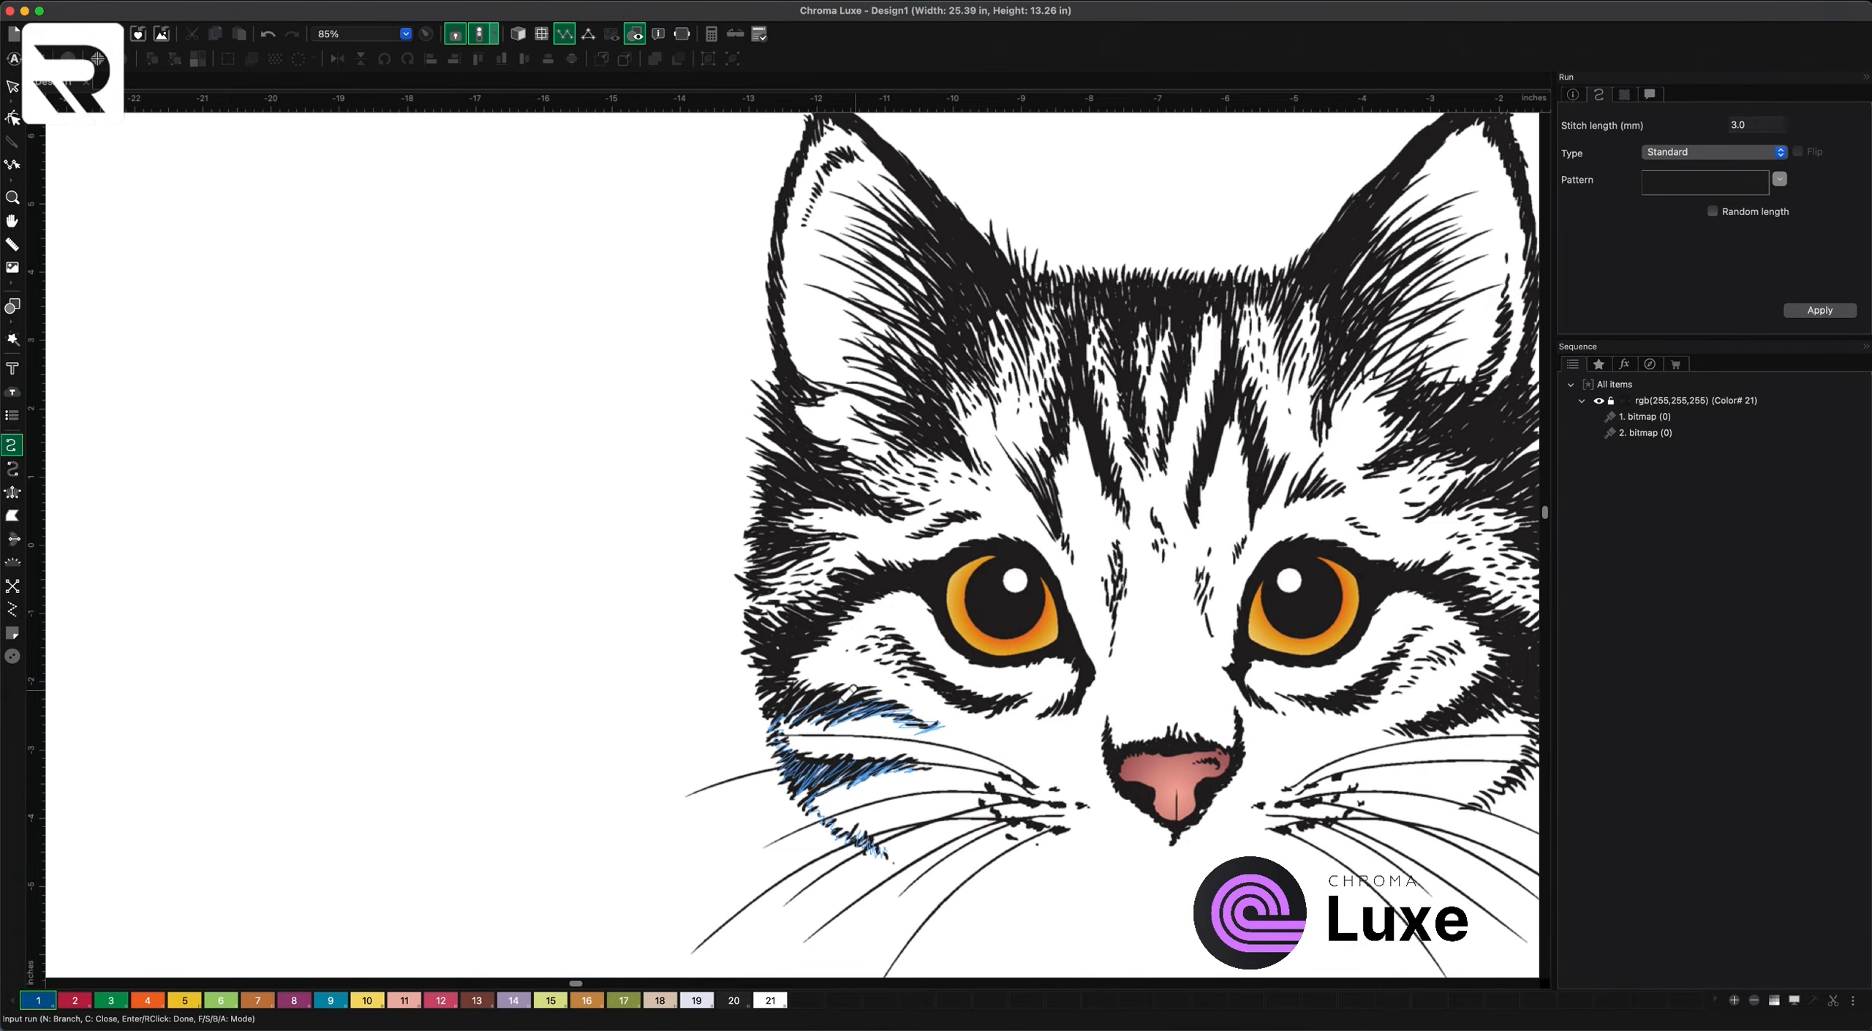
mouse_move(792, 712)
left_mouse_down()
mouse_move(758, 699)
mouse_move(777, 672)
mouse_move(760, 637)
mouse_move(783, 643)
mouse_move(753, 622)
mouse_move(870, 591)
mouse_move(841, 575)
mouse_move(857, 571)
mouse_move(906, 588)
mouse_move(976, 552)
mouse_move(1021, 566)
mouse_move(1013, 540)
mouse_move(1053, 577)
mouse_move(1088, 679)
mouse_move(1092, 657)
mouse_move(951, 634)
mouse_move(978, 640)
left_mouse_up()
key("Return")
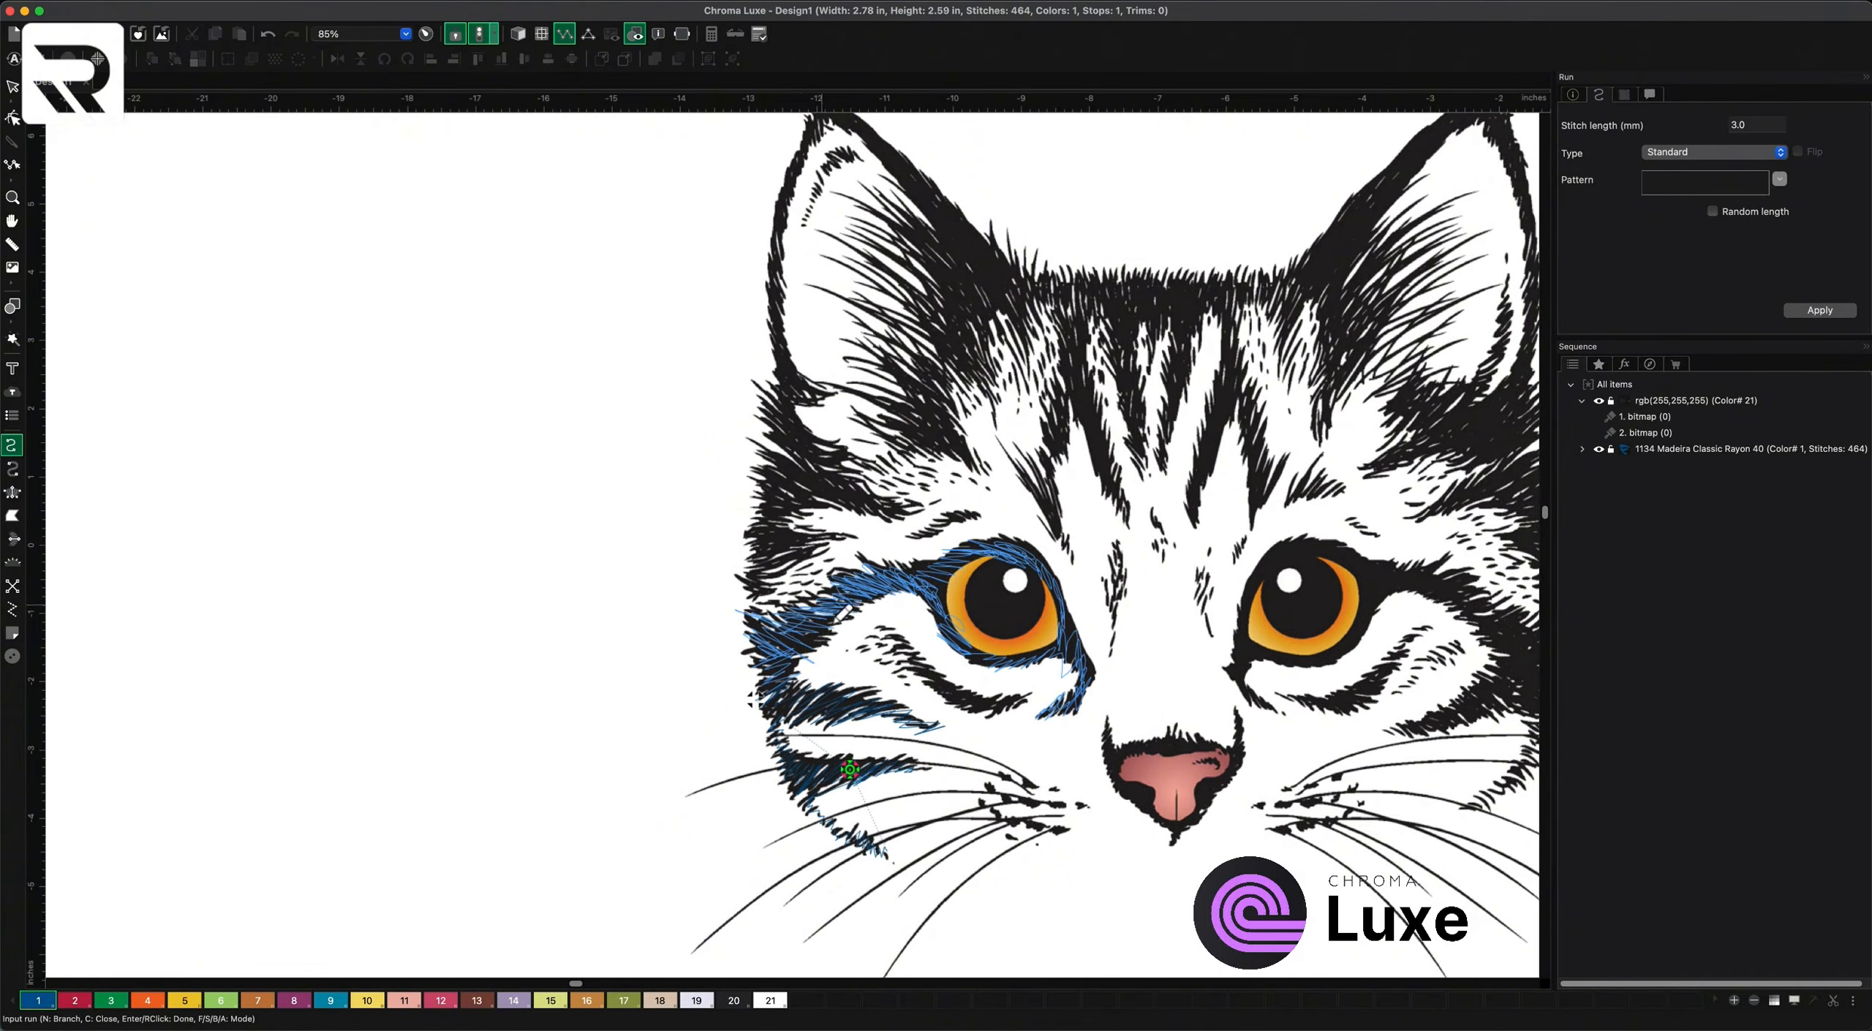
key("Return")
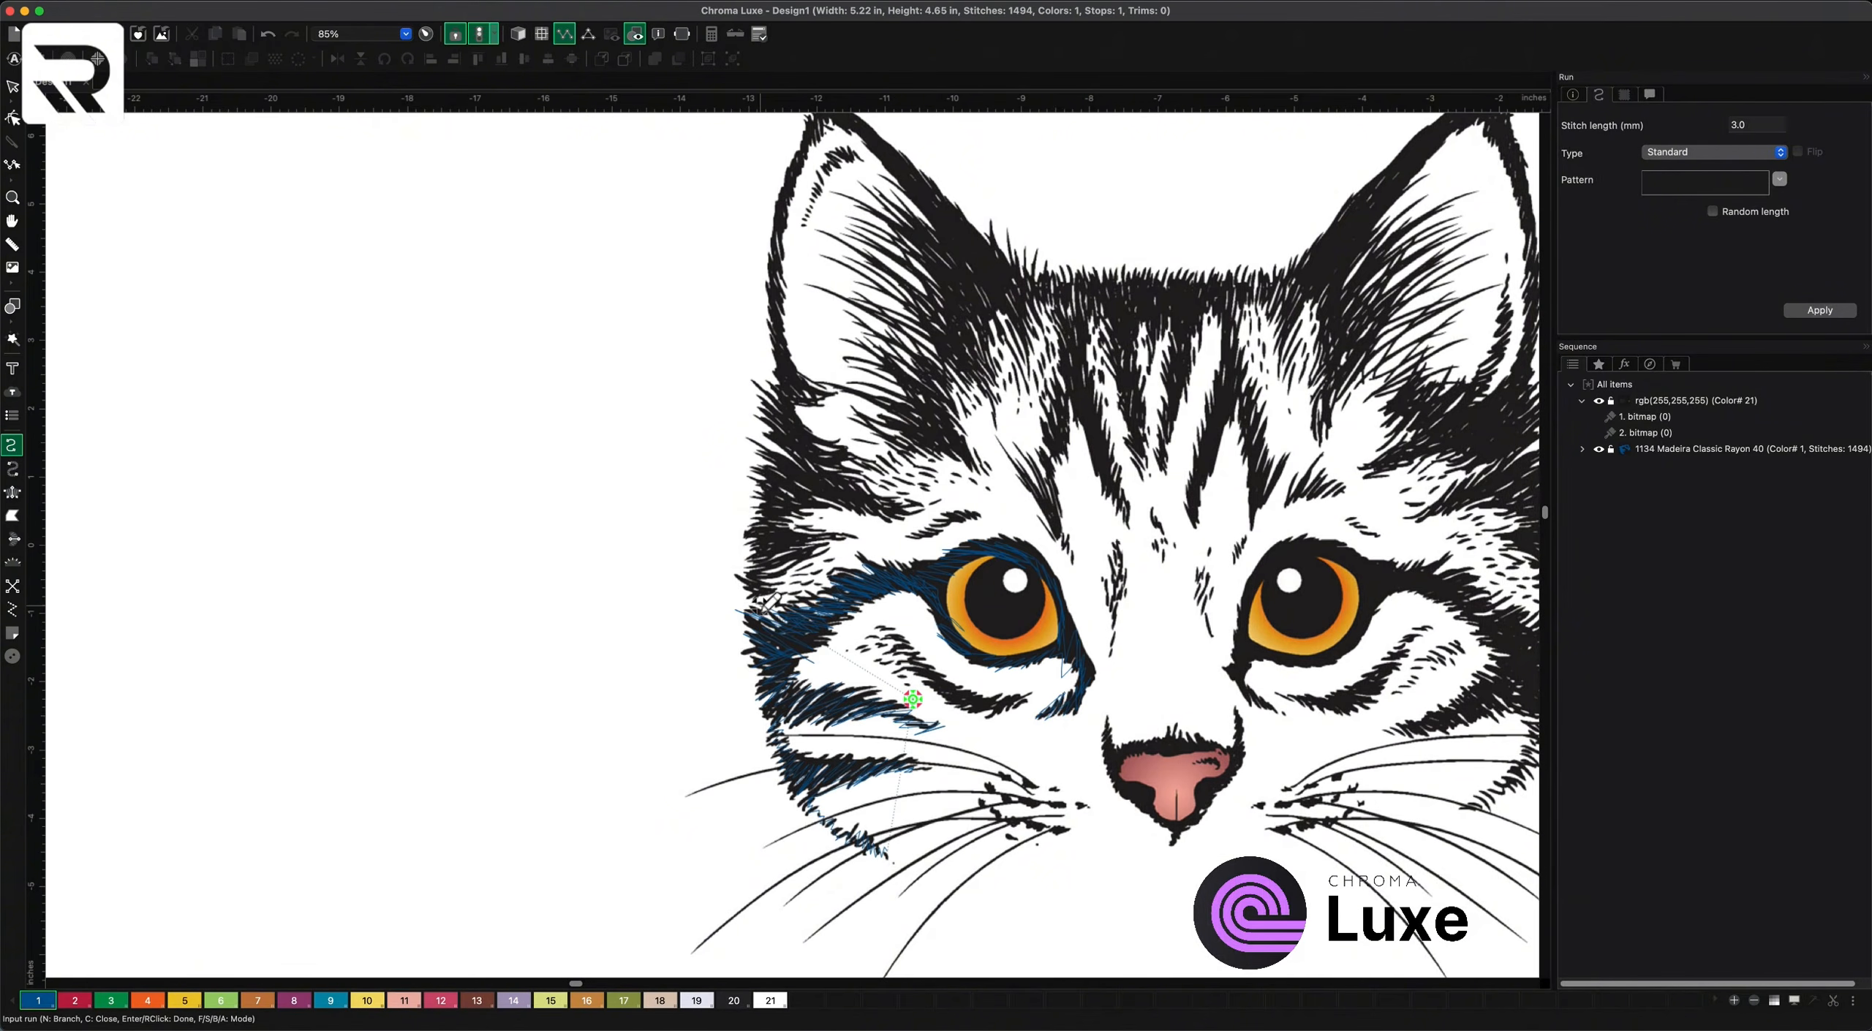
- Trace the fur on the left-hand side of the cat's head from eye level up to the ear's base with Run
mouse_move(761, 606)
left_mouse_down()
mouse_move(753, 585)
mouse_move(800, 561)
mouse_move(753, 443)
mouse_move(819, 496)
mouse_move(904, 517)
mouse_move(782, 439)
mouse_move(764, 402)
mouse_move(864, 453)
mouse_move(775, 399)
mouse_move(805, 388)
mouse_move(775, 314)
mouse_move(782, 220)
mouse_move(834, 121)
mouse_move(977, 252)
mouse_move(1018, 322)
mouse_move(914, 212)
mouse_move(965, 292)
mouse_move(881, 220)
mouse_move(964, 368)
mouse_move(870, 292)
mouse_move(965, 395)
mouse_move(848, 315)
mouse_move(961, 450)
mouse_move(877, 419)
left_mouse_up()
key("Return")
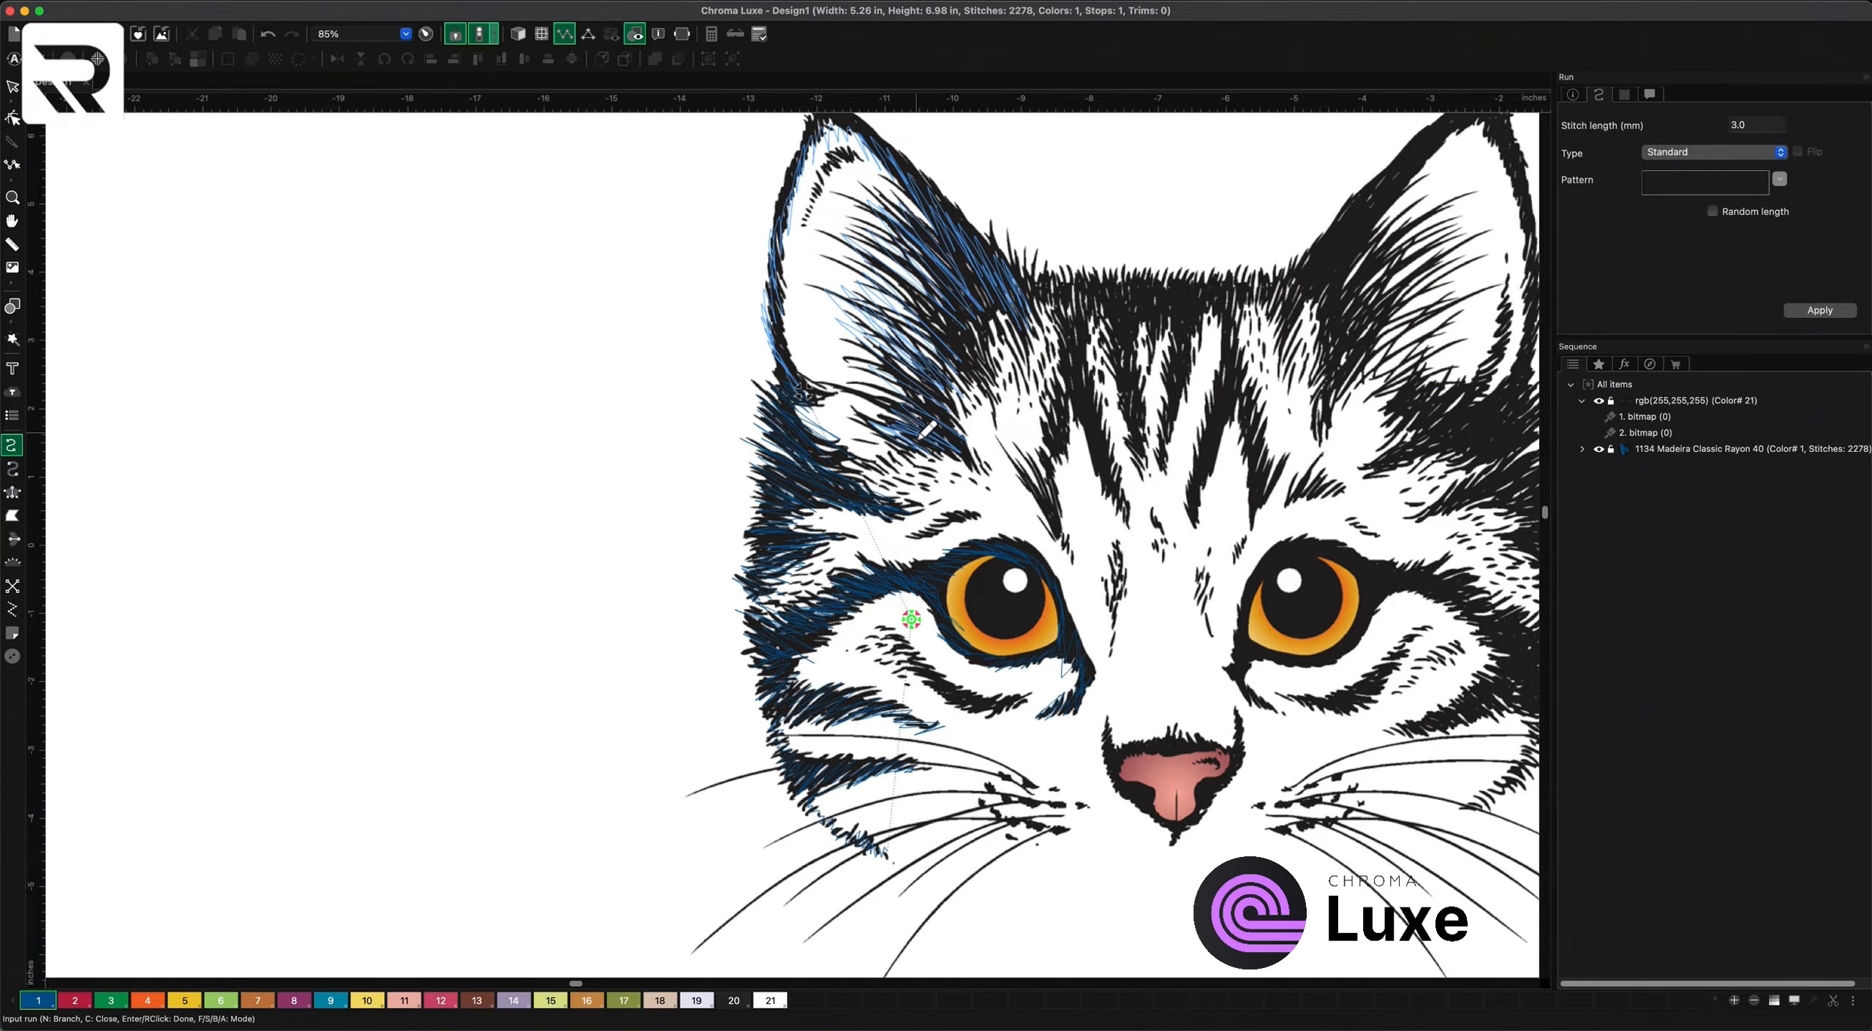
key("Return")
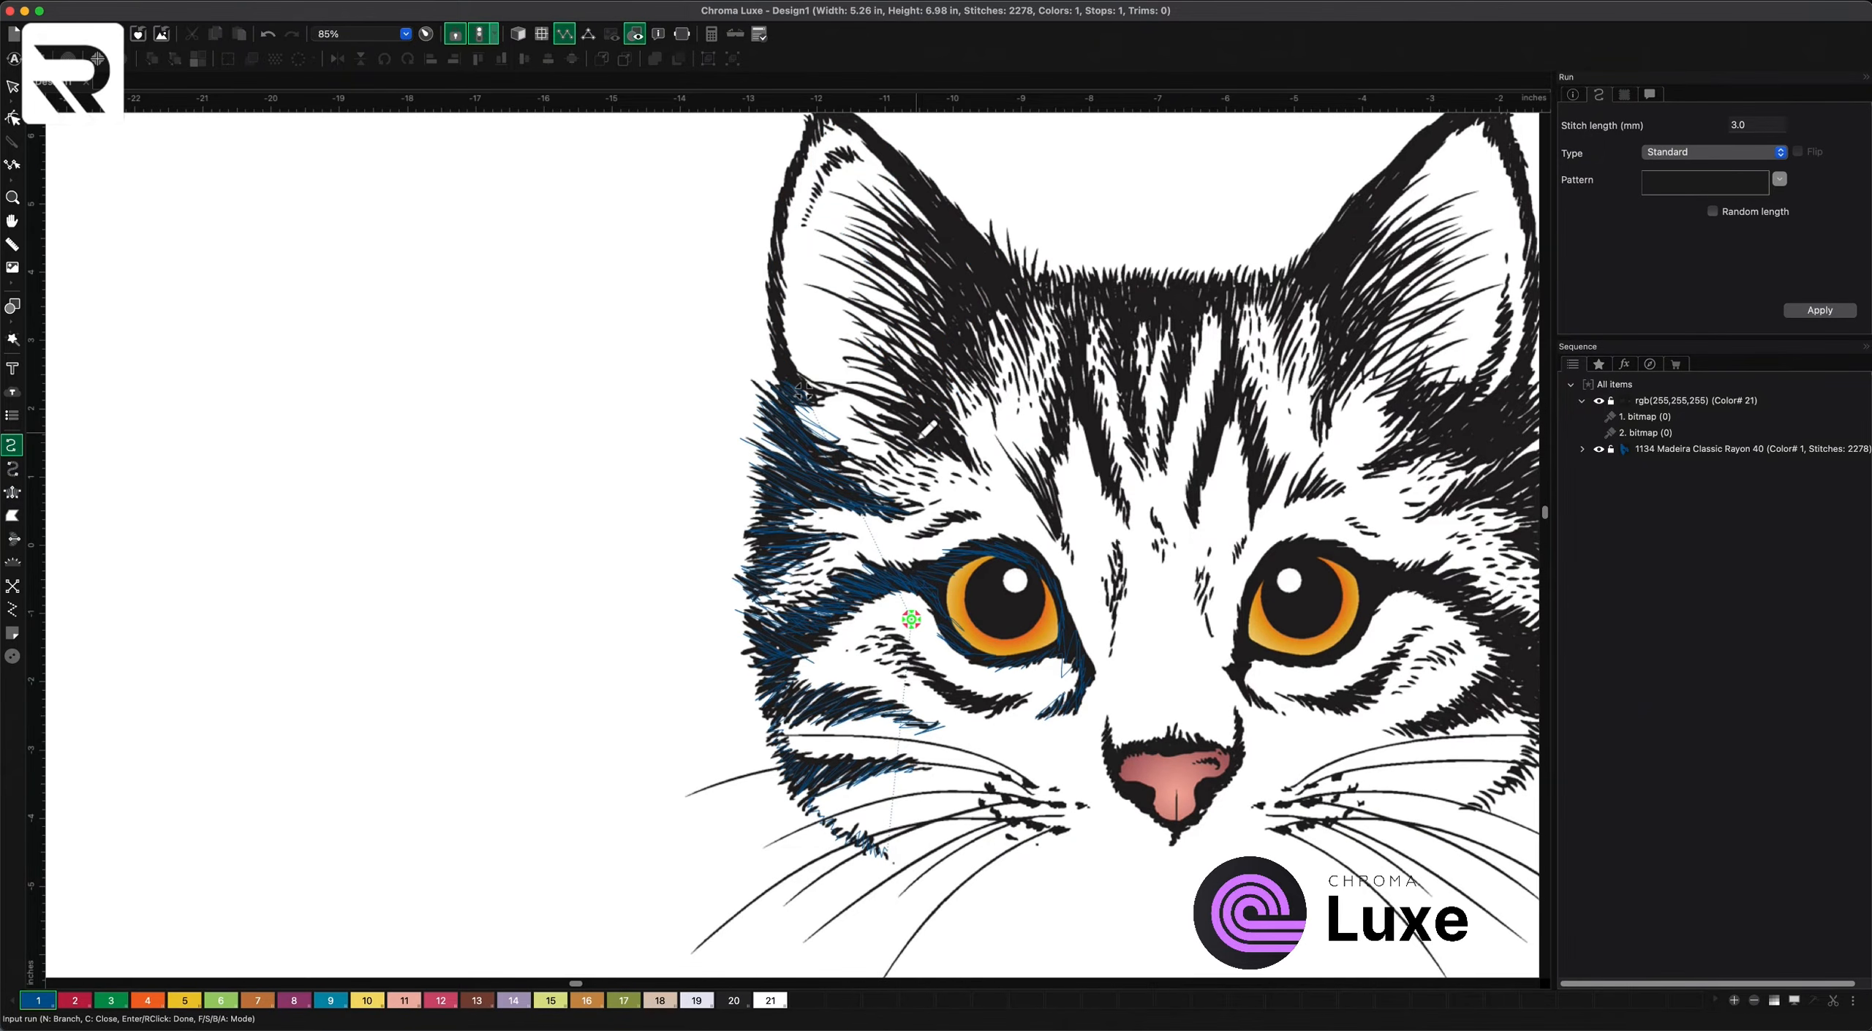
- Trace the cat's left-hand ear and the forehead stripes up to the middle of the head with freehand Run stitches
key("space")
left_click_drag(927, 443, 910, 543)
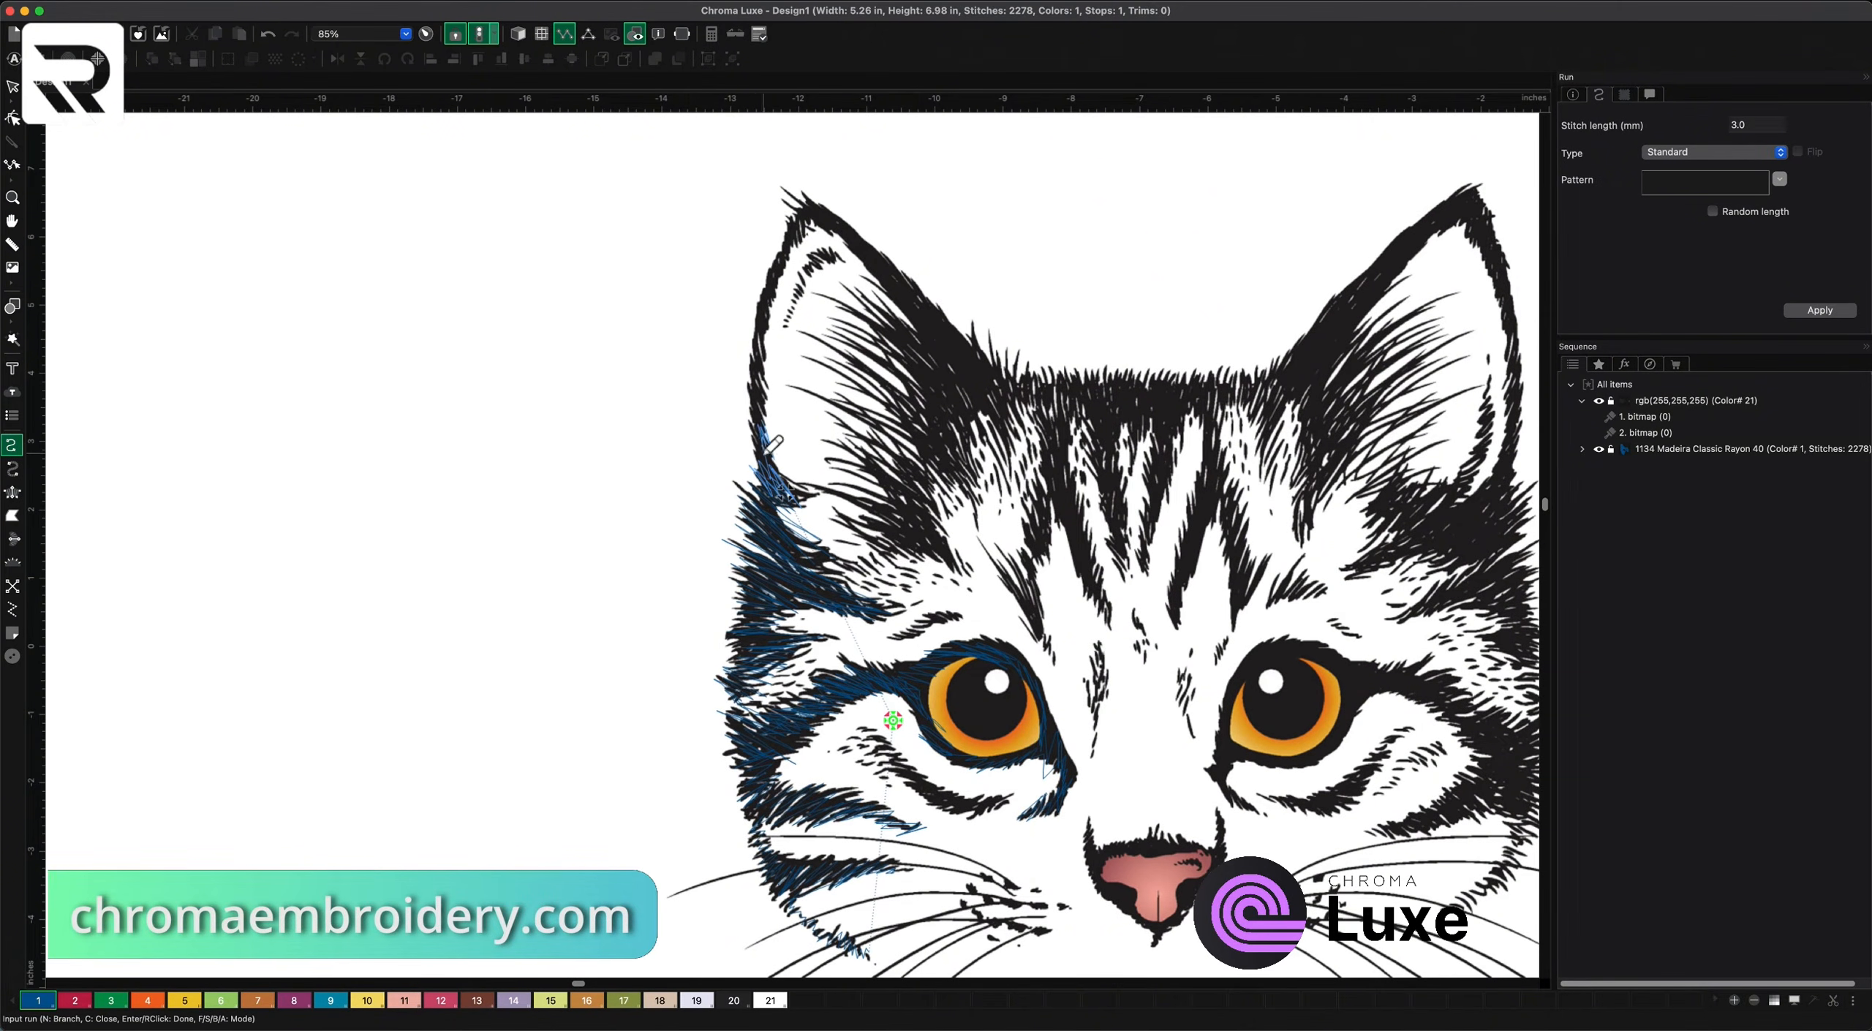
mouse_move(769, 424)
left_mouse_down()
mouse_move(809, 214)
mouse_move(795, 189)
mouse_move(1005, 398)
mouse_move(943, 379)
mouse_move(873, 316)
mouse_move(935, 506)
mouse_move(892, 512)
mouse_move(914, 541)
mouse_move(877, 534)
mouse_move(949, 542)
mouse_move(907, 486)
mouse_move(917, 512)
mouse_move(965, 468)
mouse_move(941, 441)
mouse_move(971, 466)
mouse_move(979, 333)
mouse_move(1019, 382)
left_mouse_up()
left_click(1033, 413)
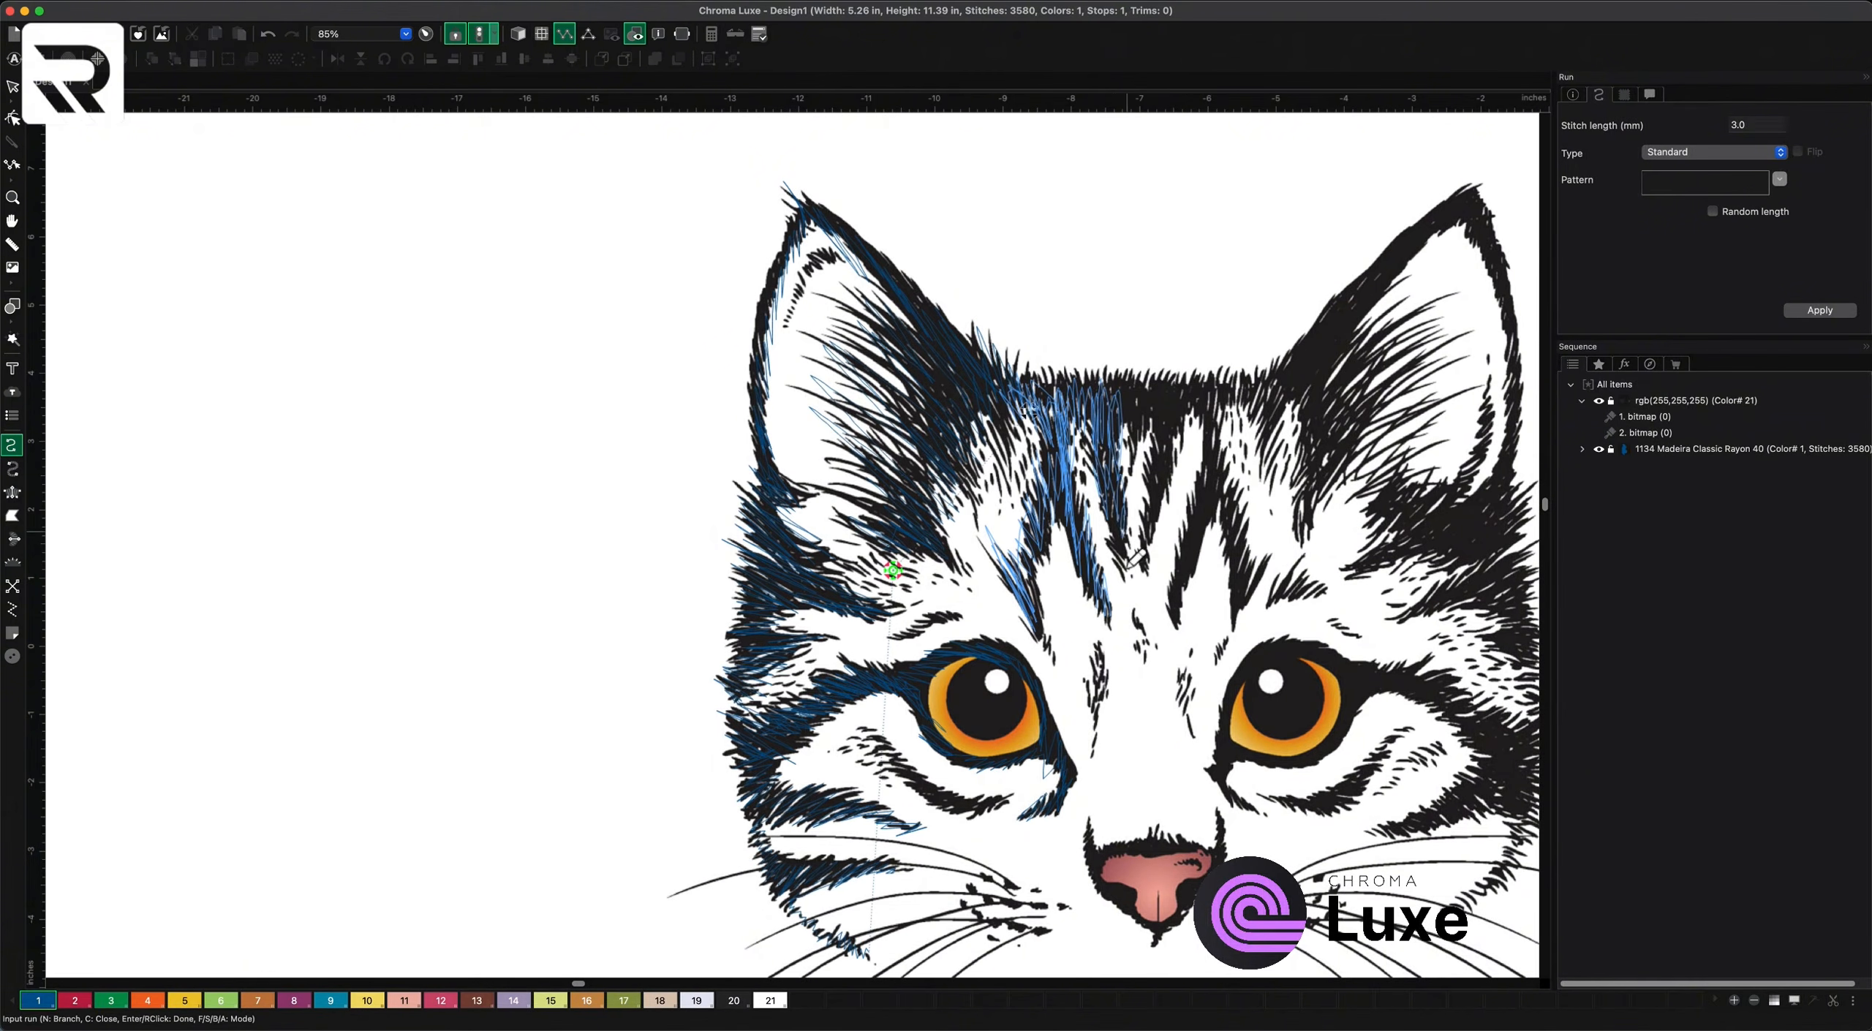
left_click(1143, 435)
key("Return")
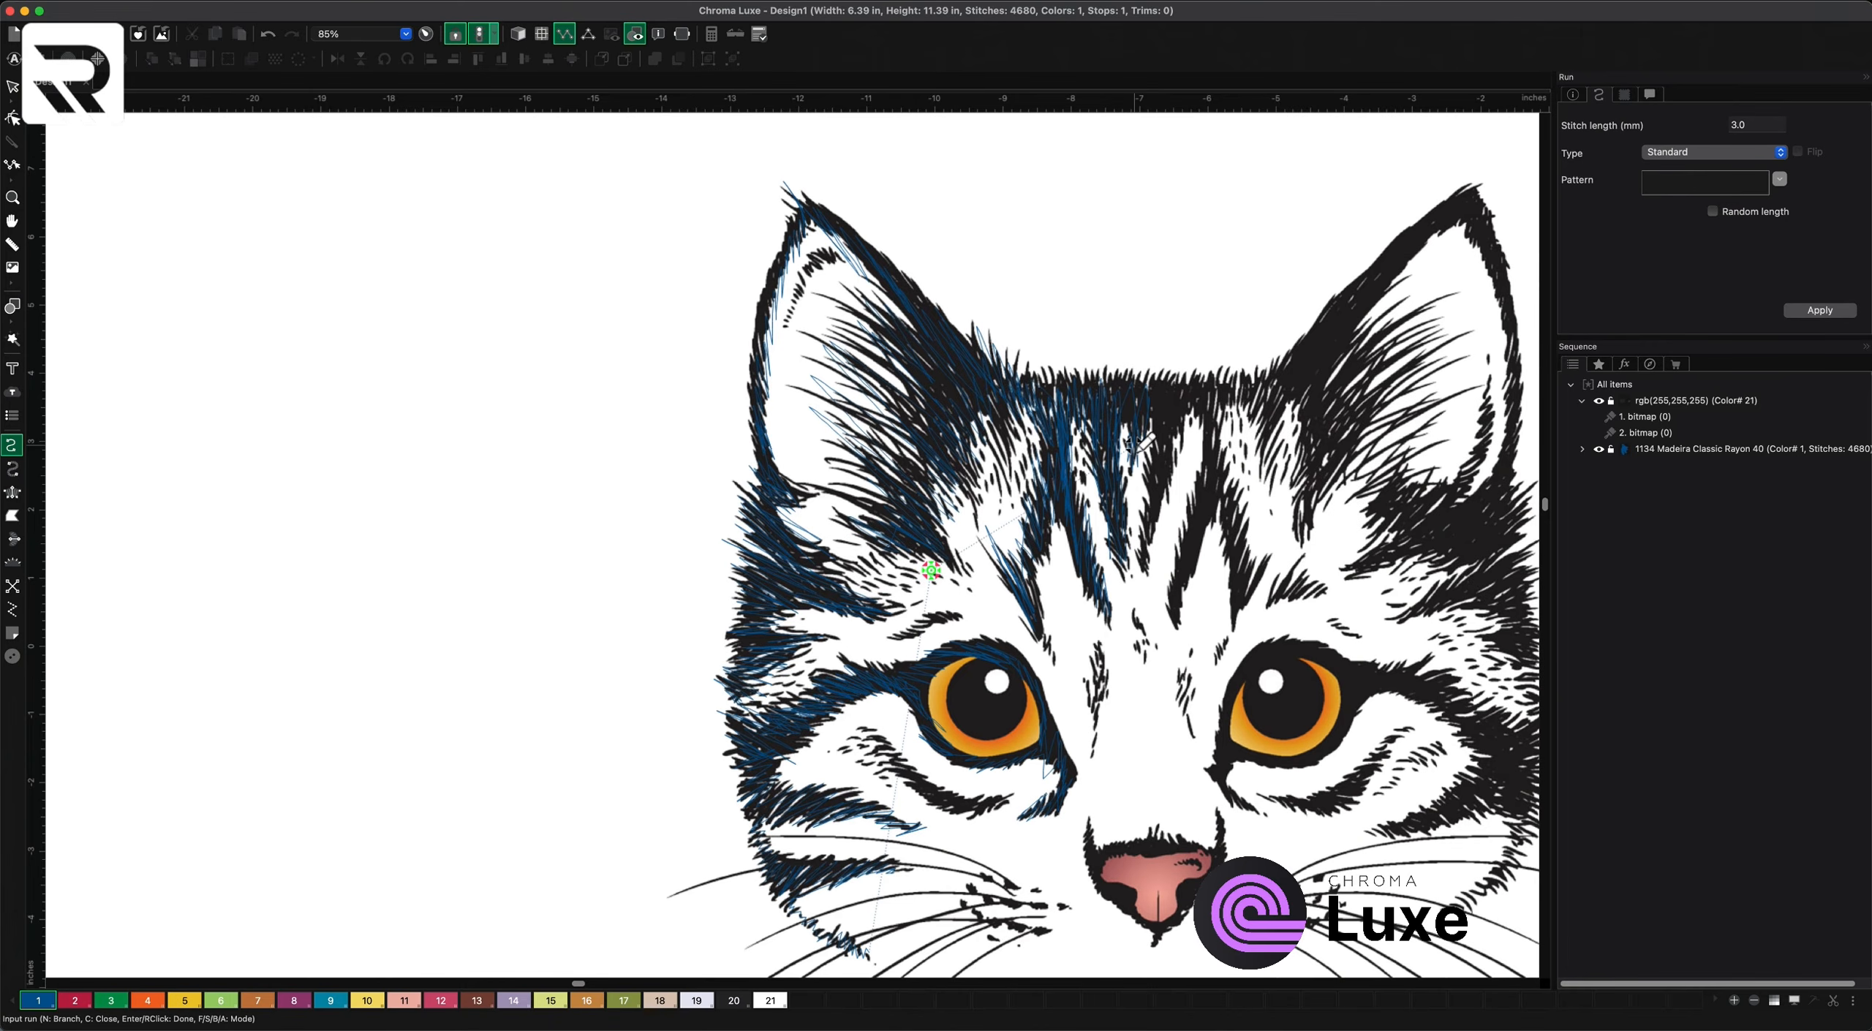
- Hide the bitmap group so that only the cat's run stitches are displayed
scroll(1138, 470, "up", 2)
scroll(1141, 472, "down", 5)
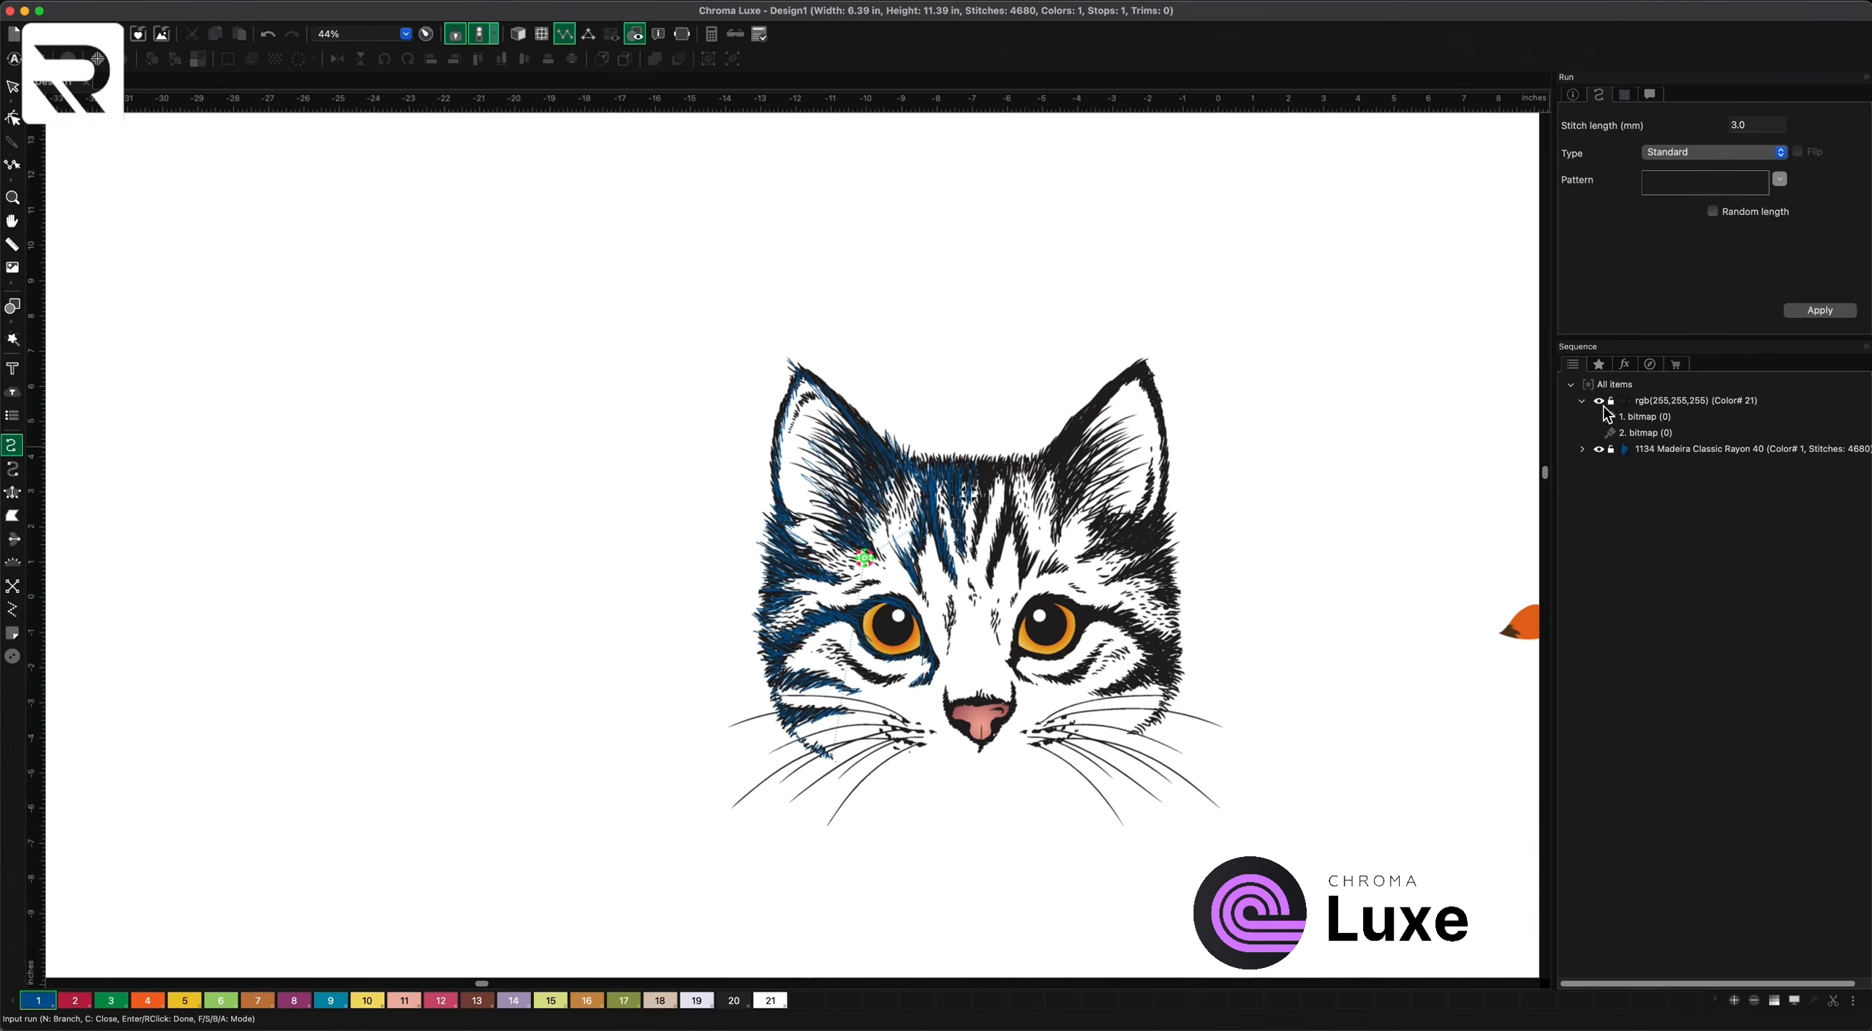
left_click(1599, 401)
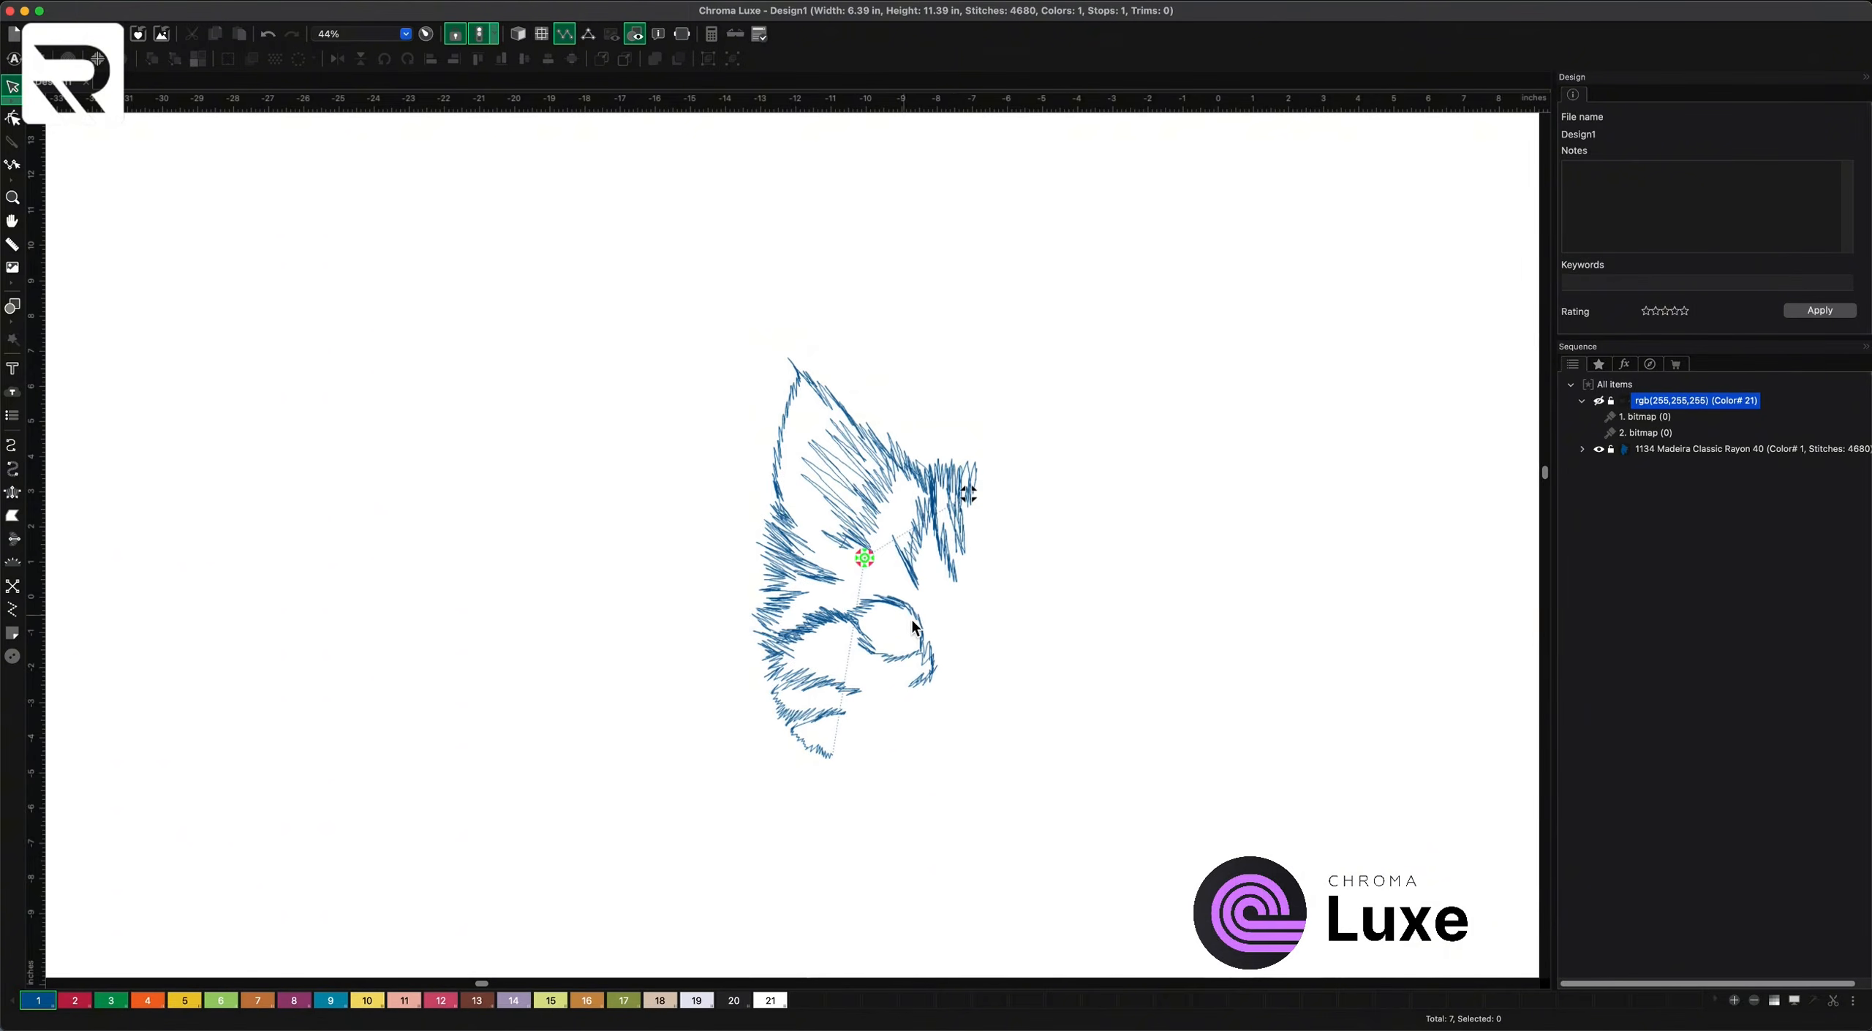
- Examine the cat's ear, eye, cheek and forehead run stitches without the artwork
scroll(968, 655, "up", 3)
scroll(979, 653, "up", 4)
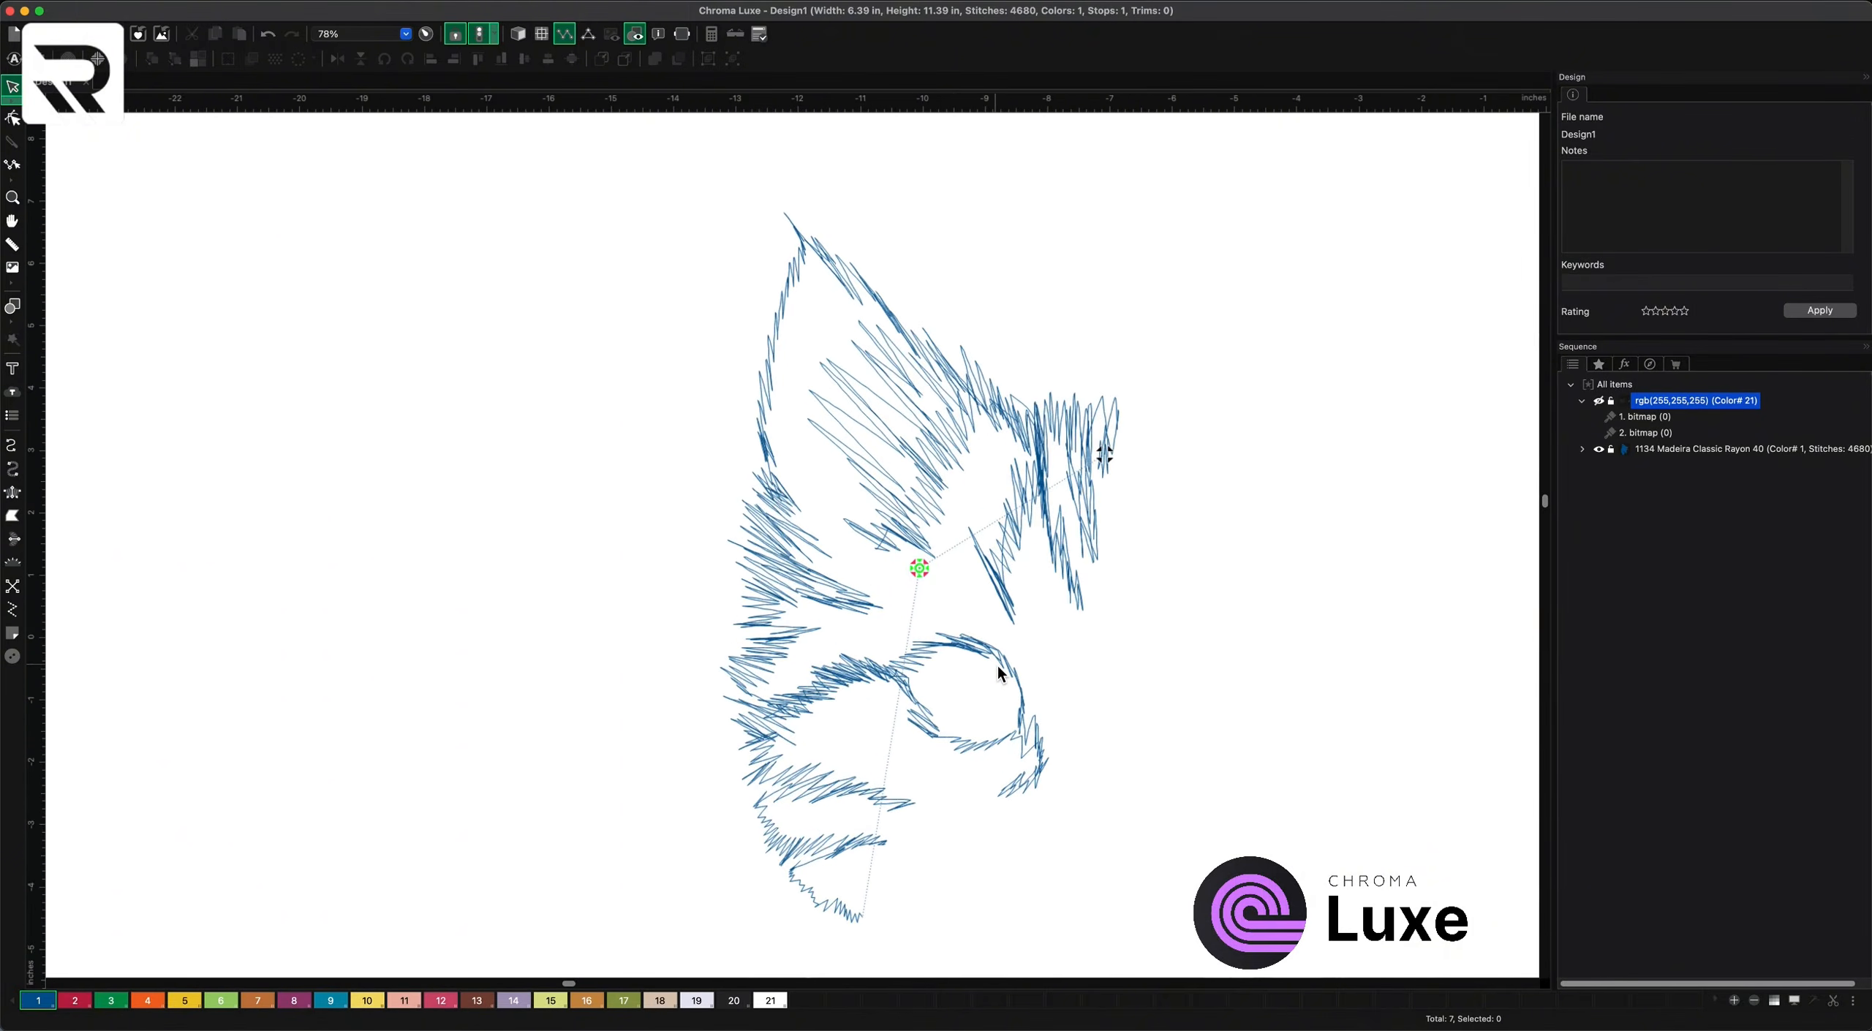
scroll(1021, 677, "up", 1)
scroll(1044, 658, "down", 5)
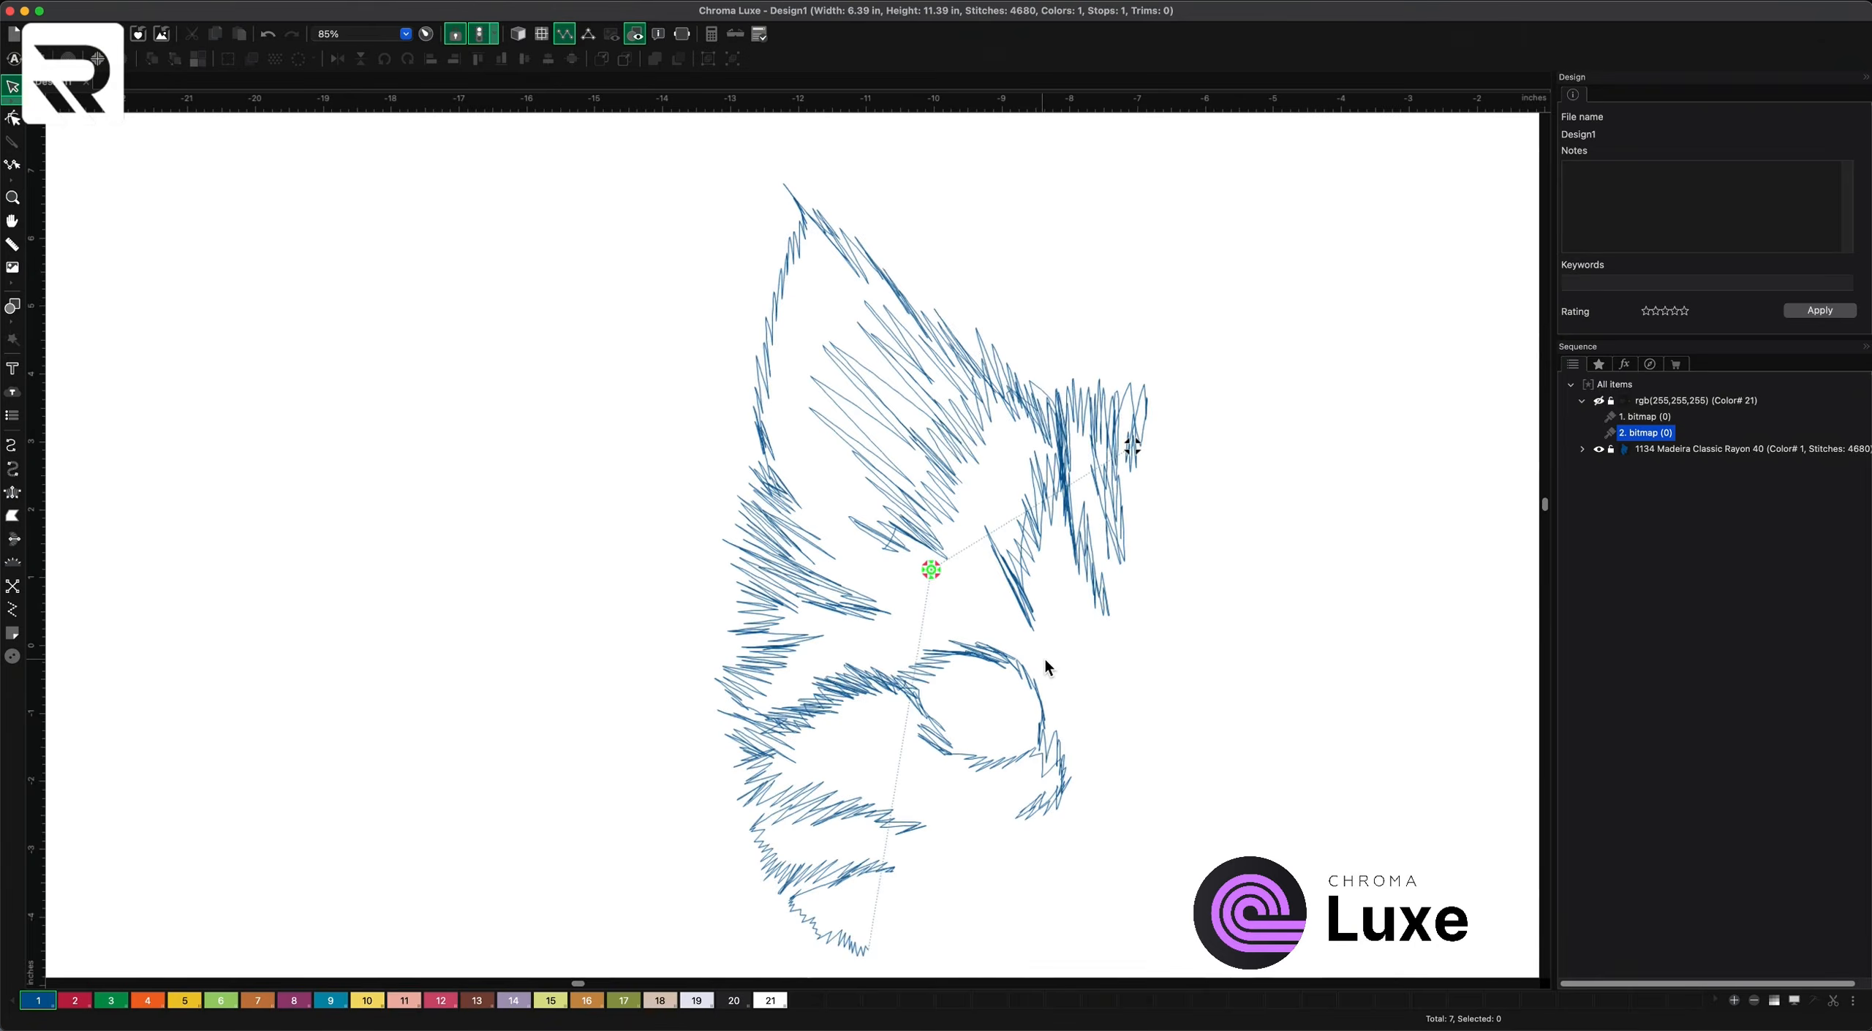
scroll(1028, 648, "down", 2)
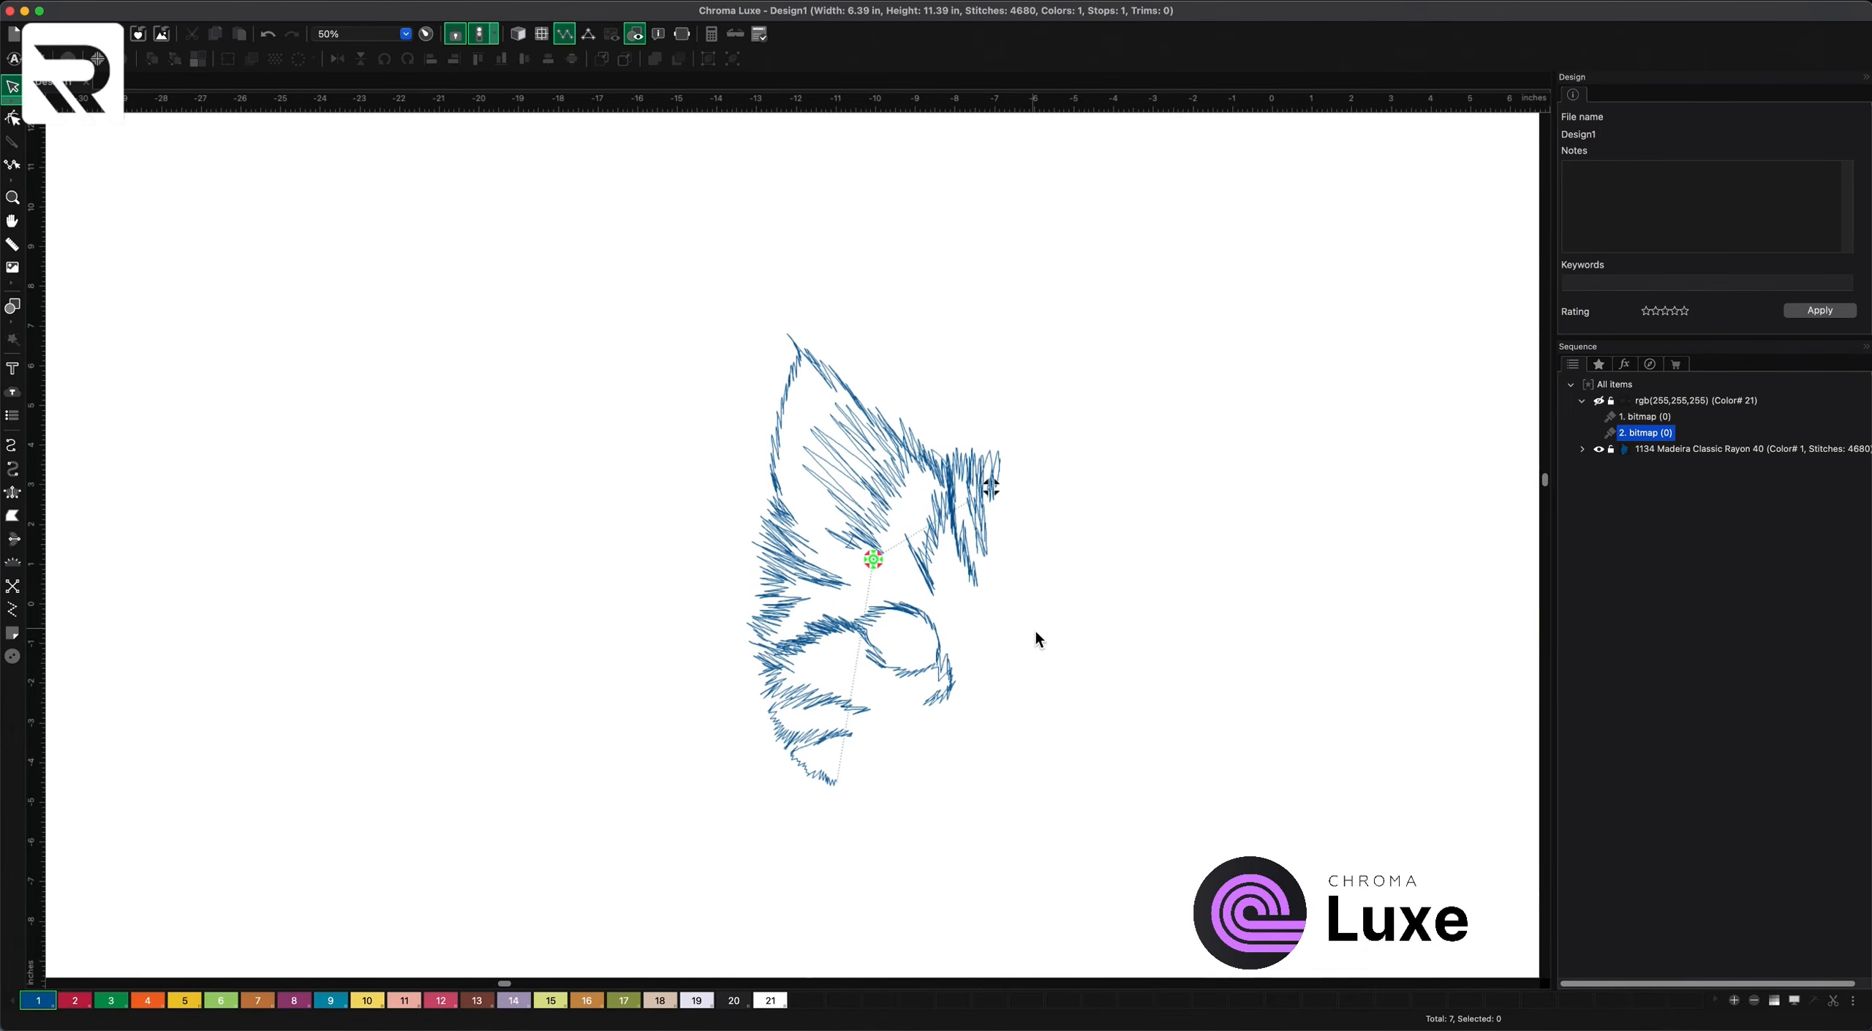
scroll(1041, 627, "down", 1)
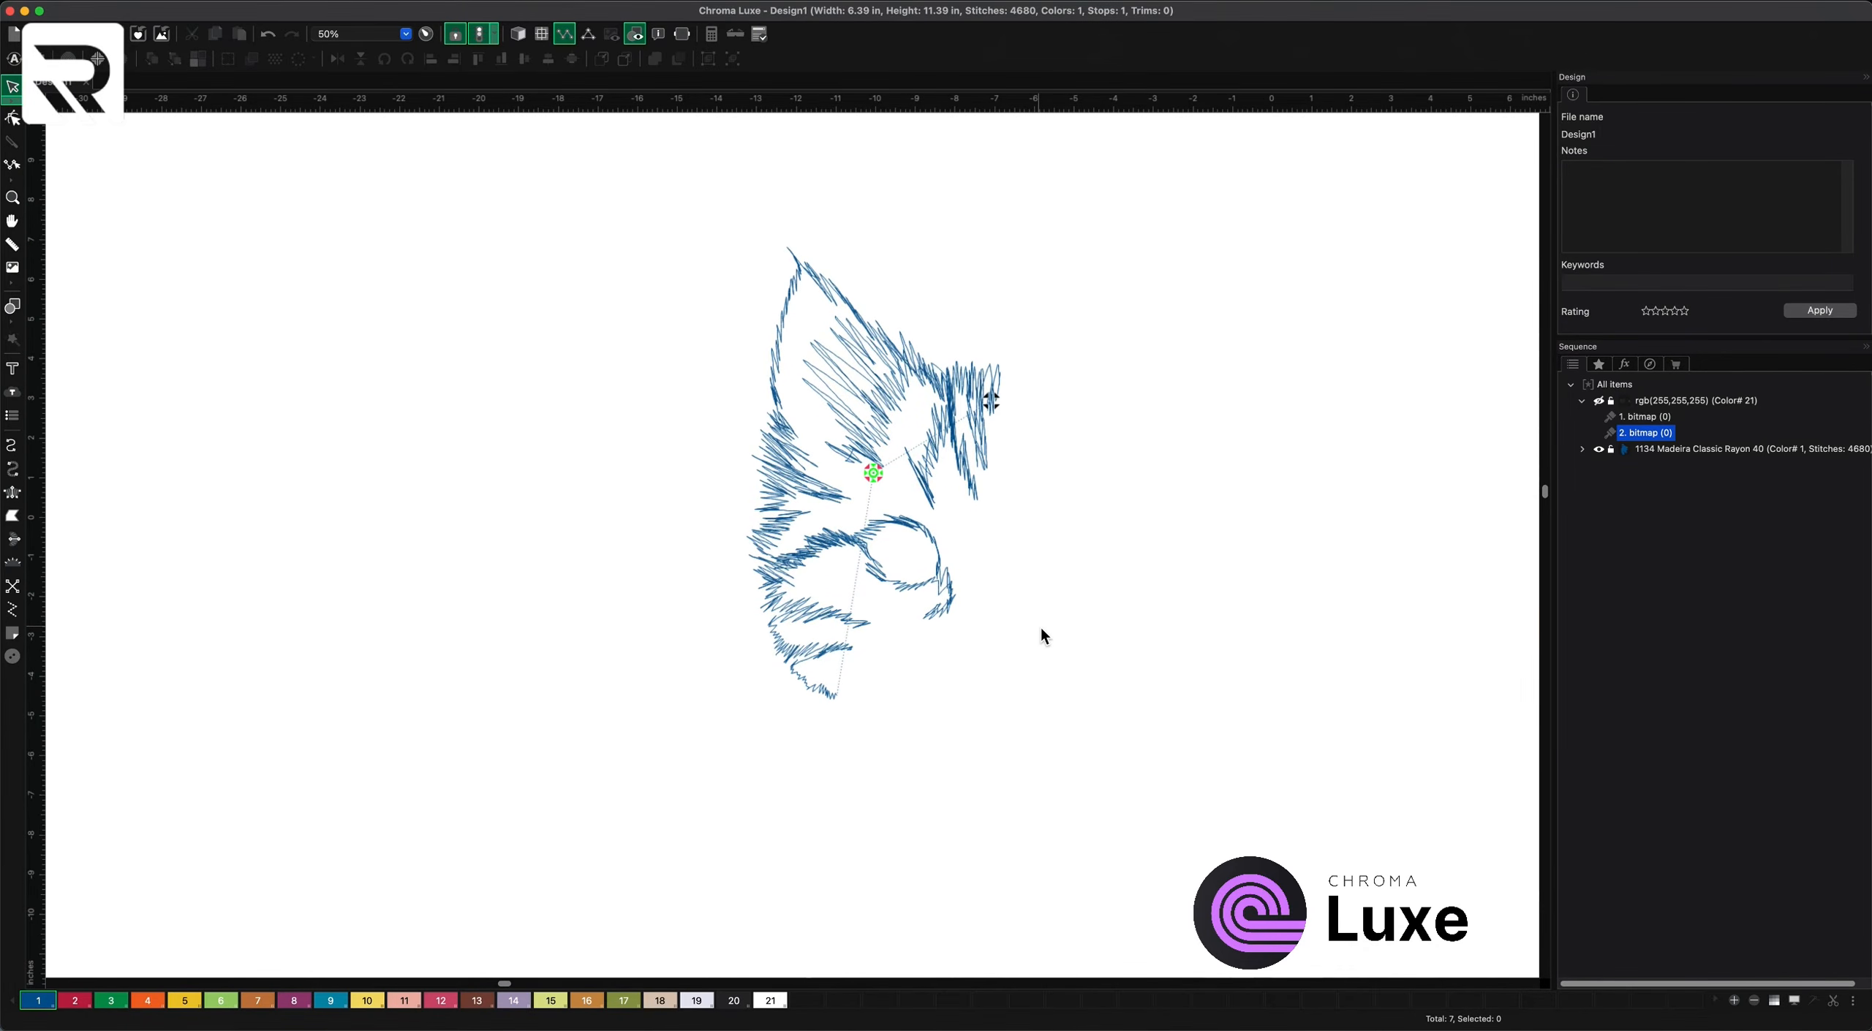
scroll(1041, 627, "up", 2)
scroll(1041, 627, "down", 1)
scroll(1042, 627, "down", 1)
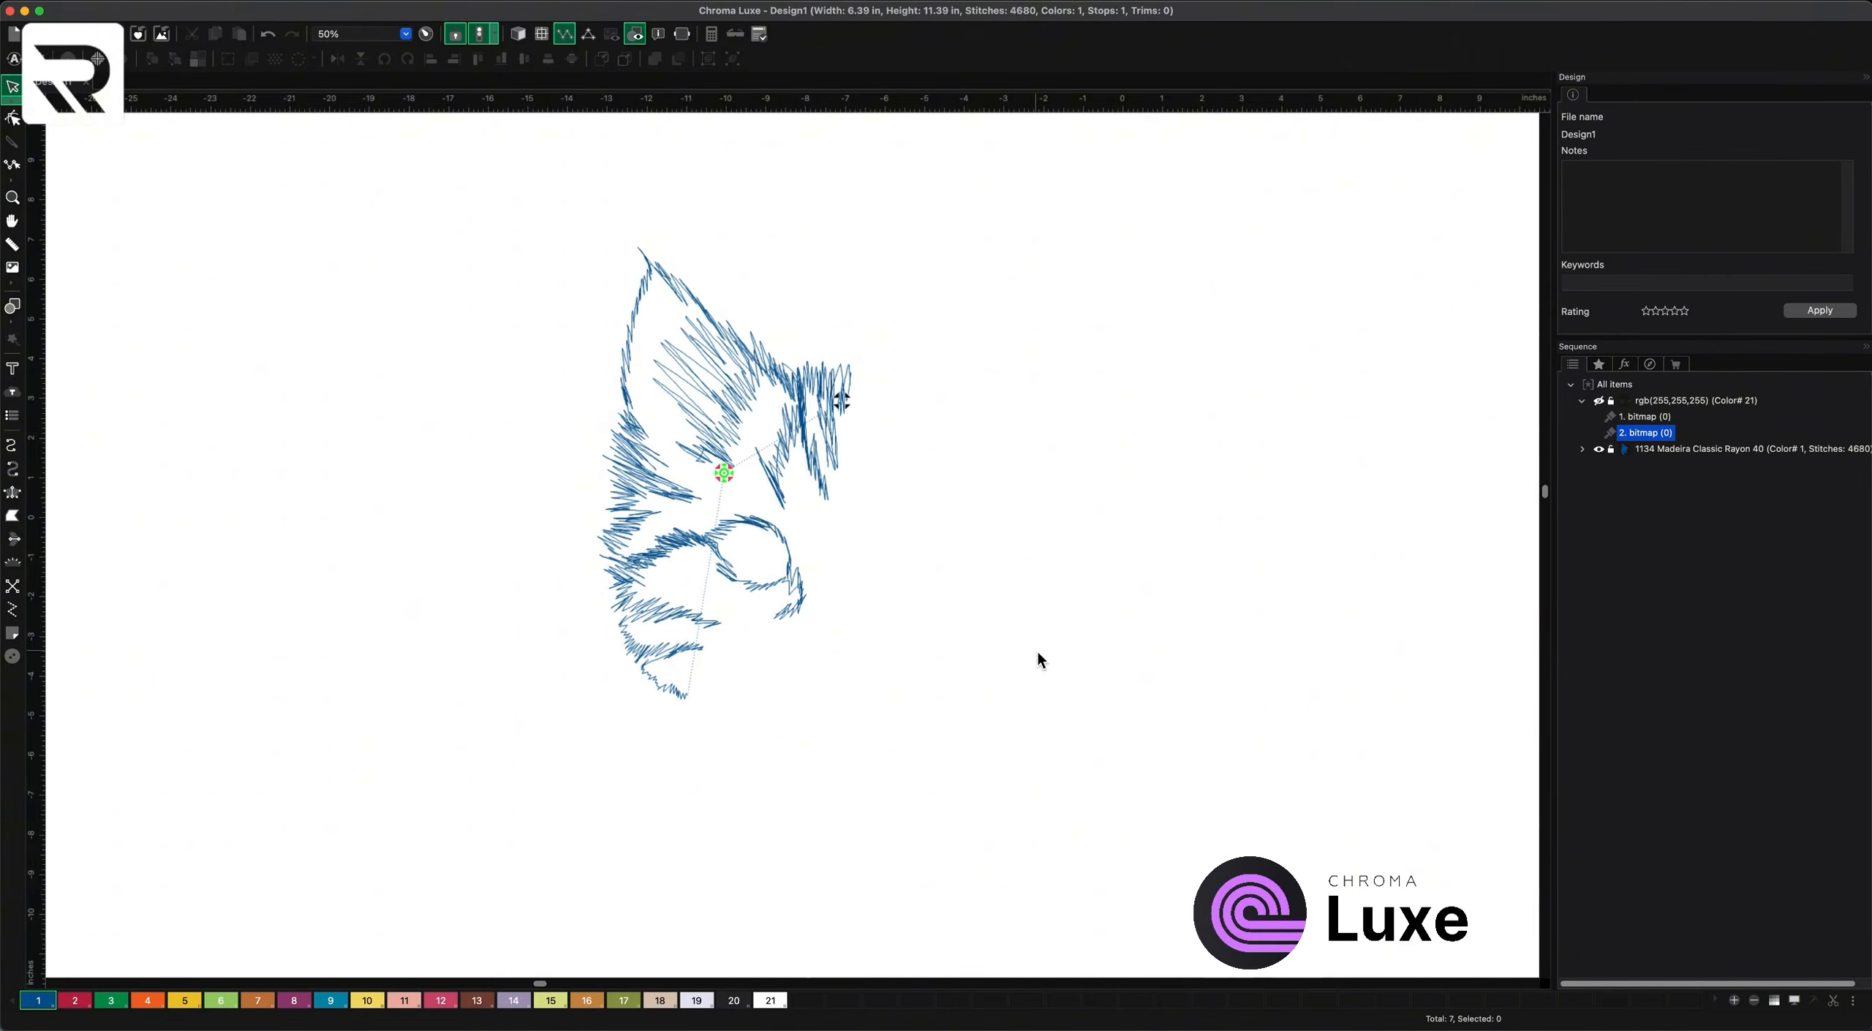
scroll(1037, 651, "up", 1)
scroll(1026, 606, "up", 3)
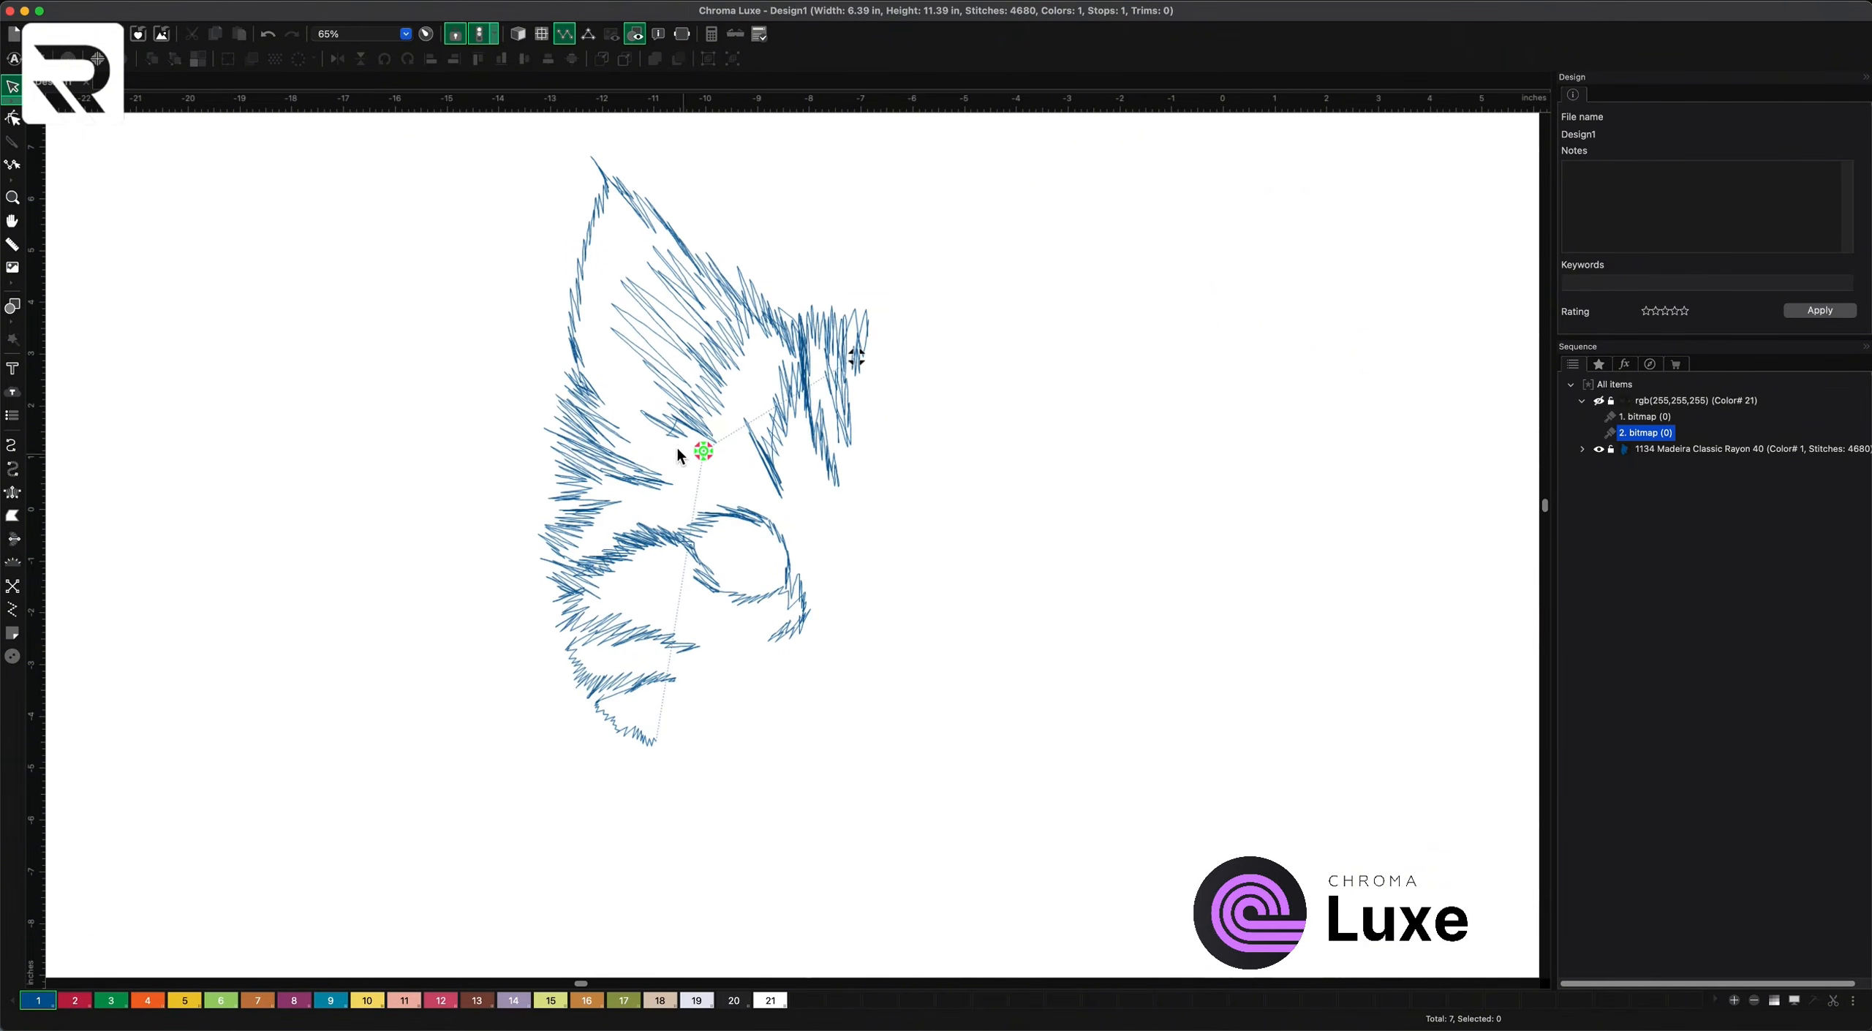
- Select all the cat's run objects and group them
left_click(594, 435)
left_click_drag(430, 139, 923, 806)
right_click(752, 574)
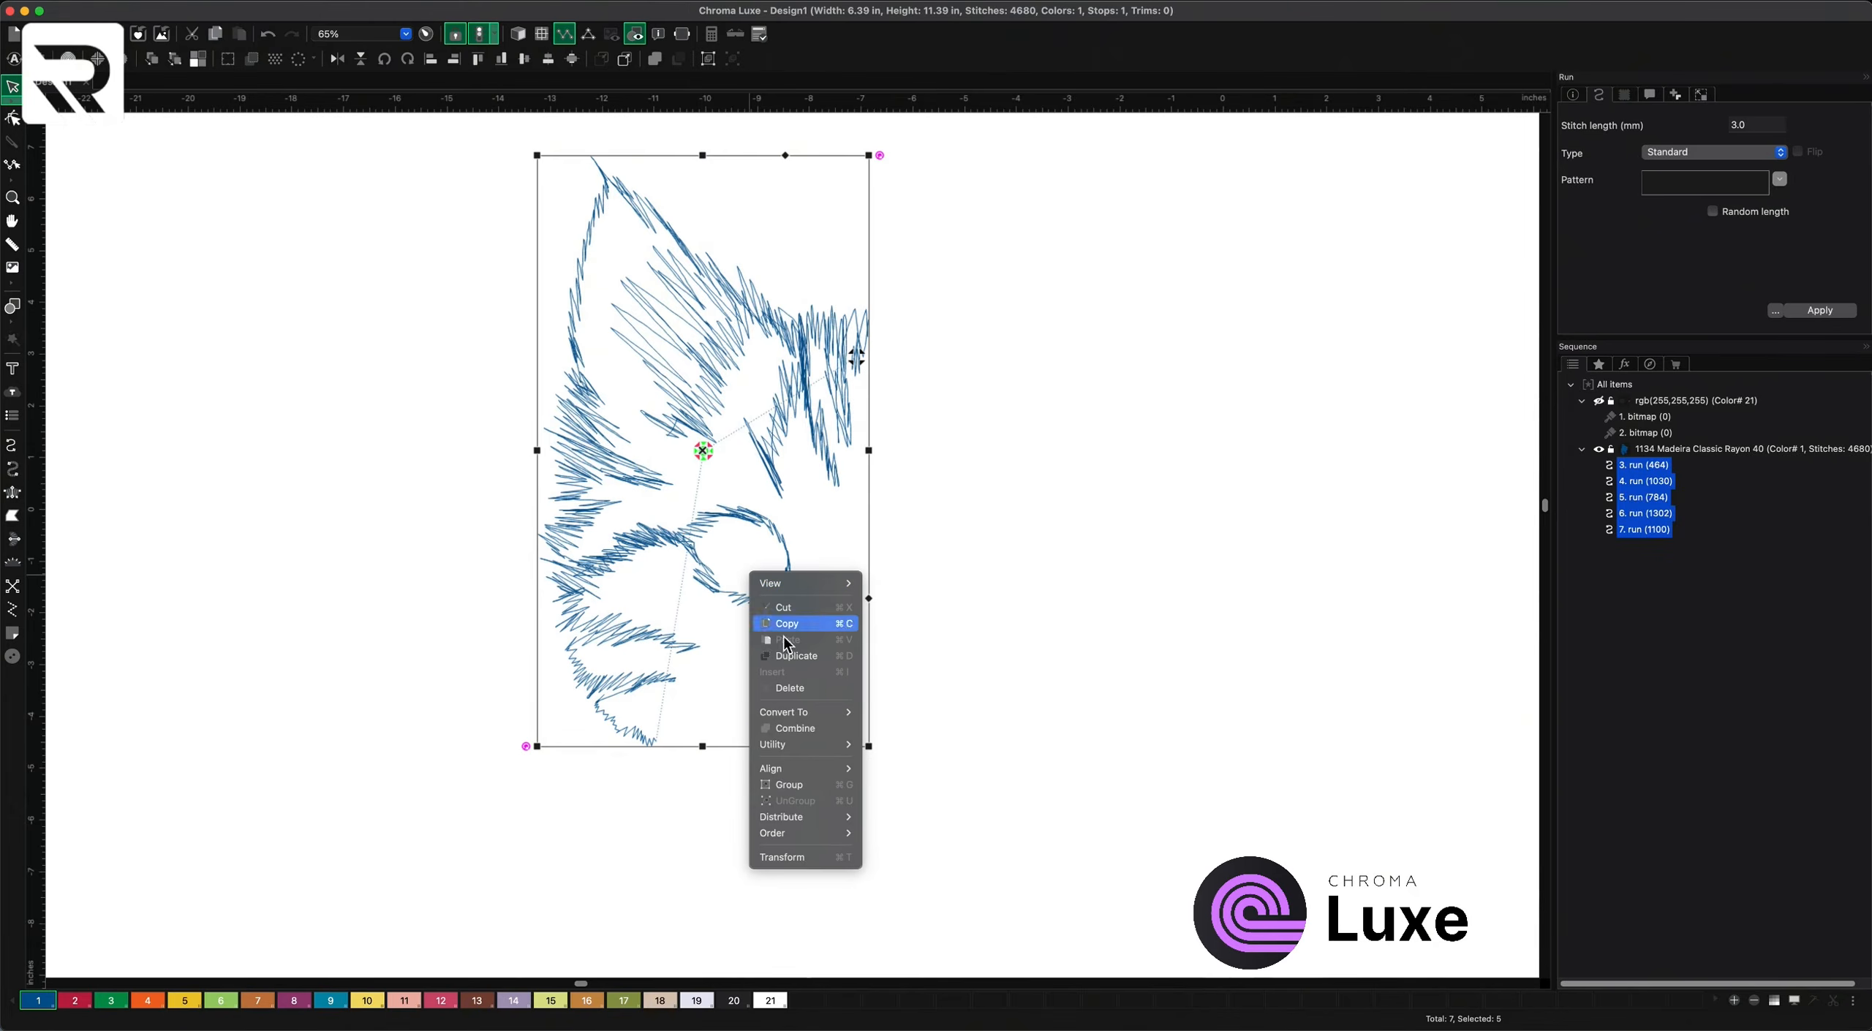
left_click(790, 785)
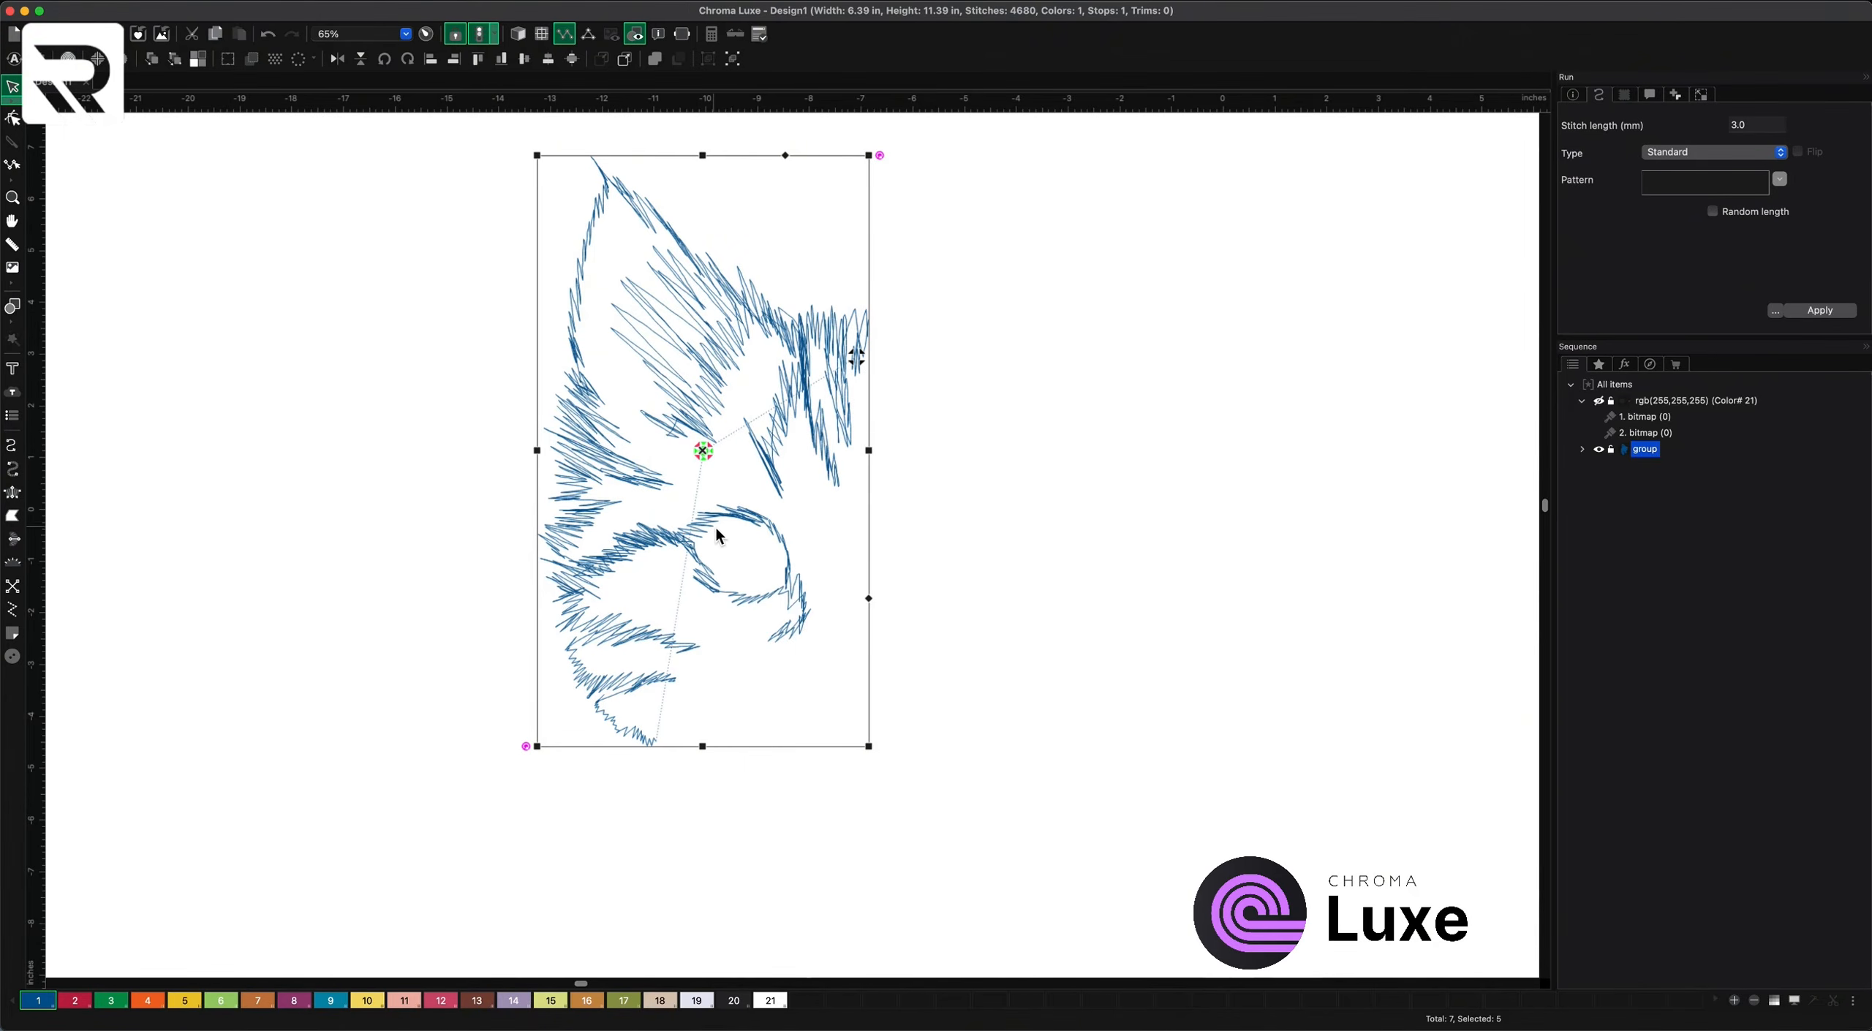
- Convert the grouped cat runs to Steil and set the width to 2 mm
right_click(713, 519)
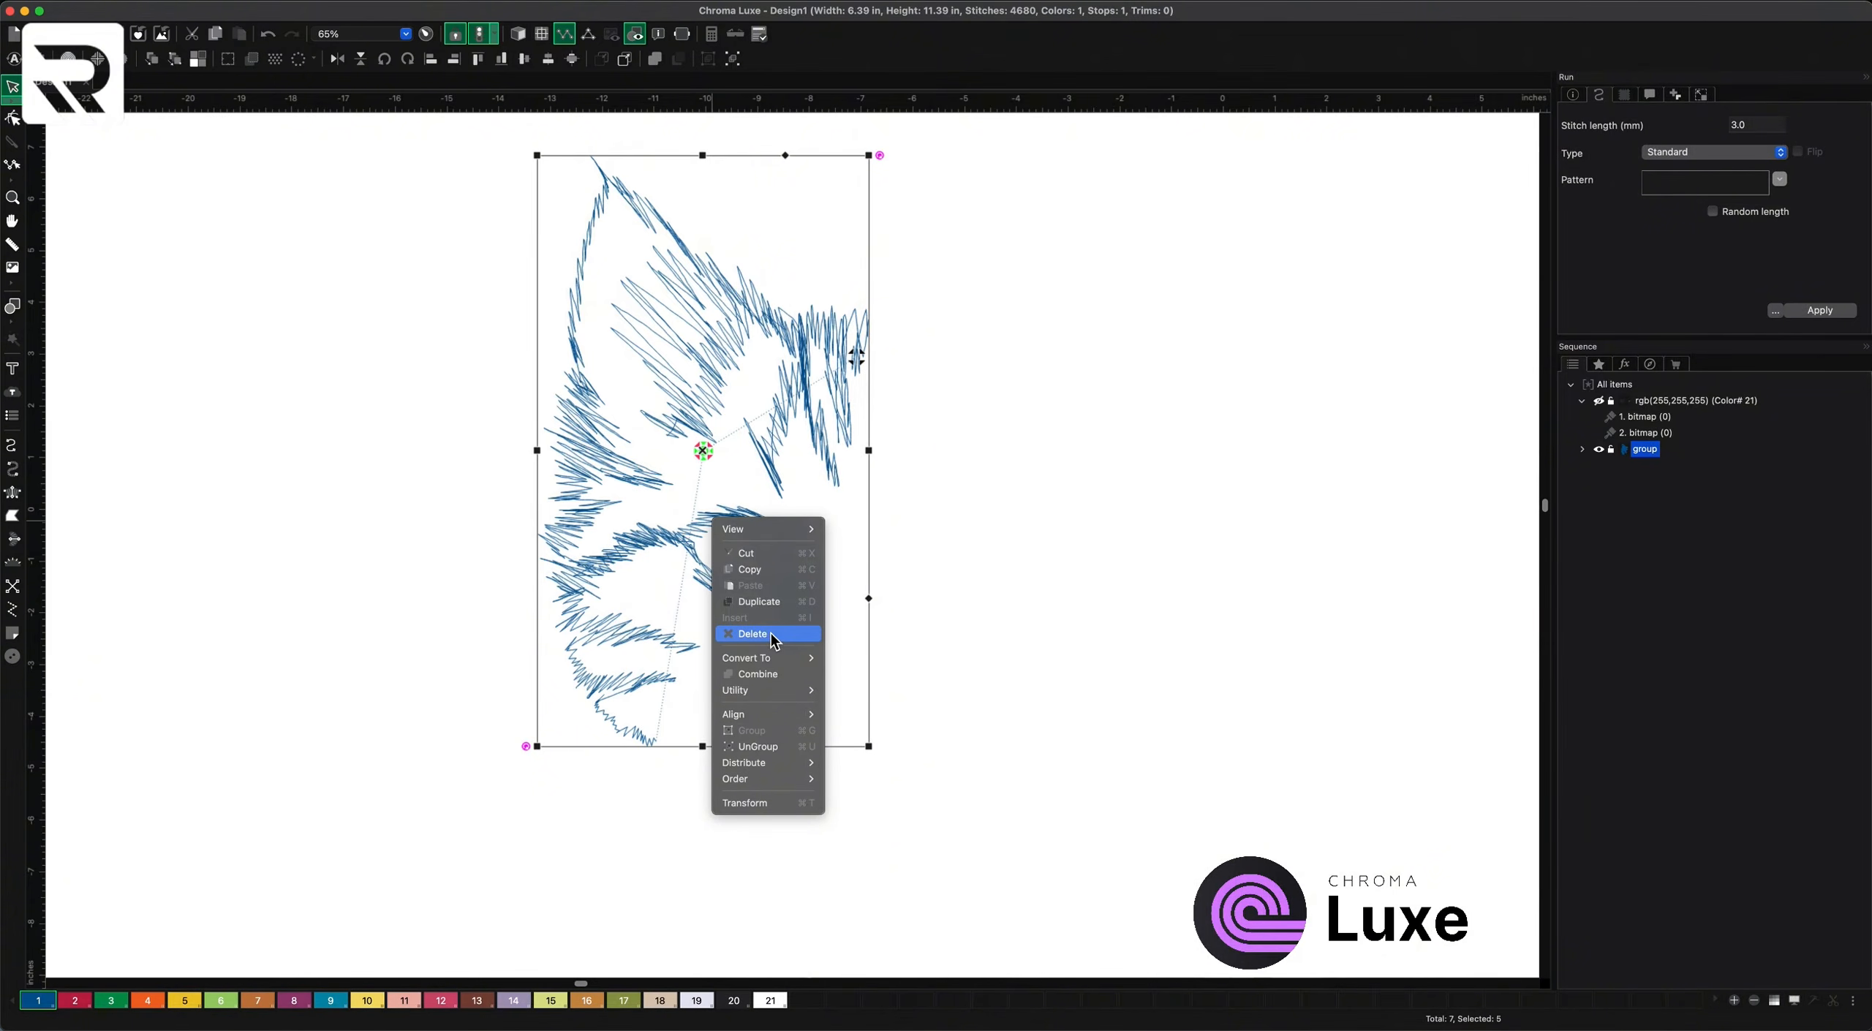
mouse_move(764, 660)
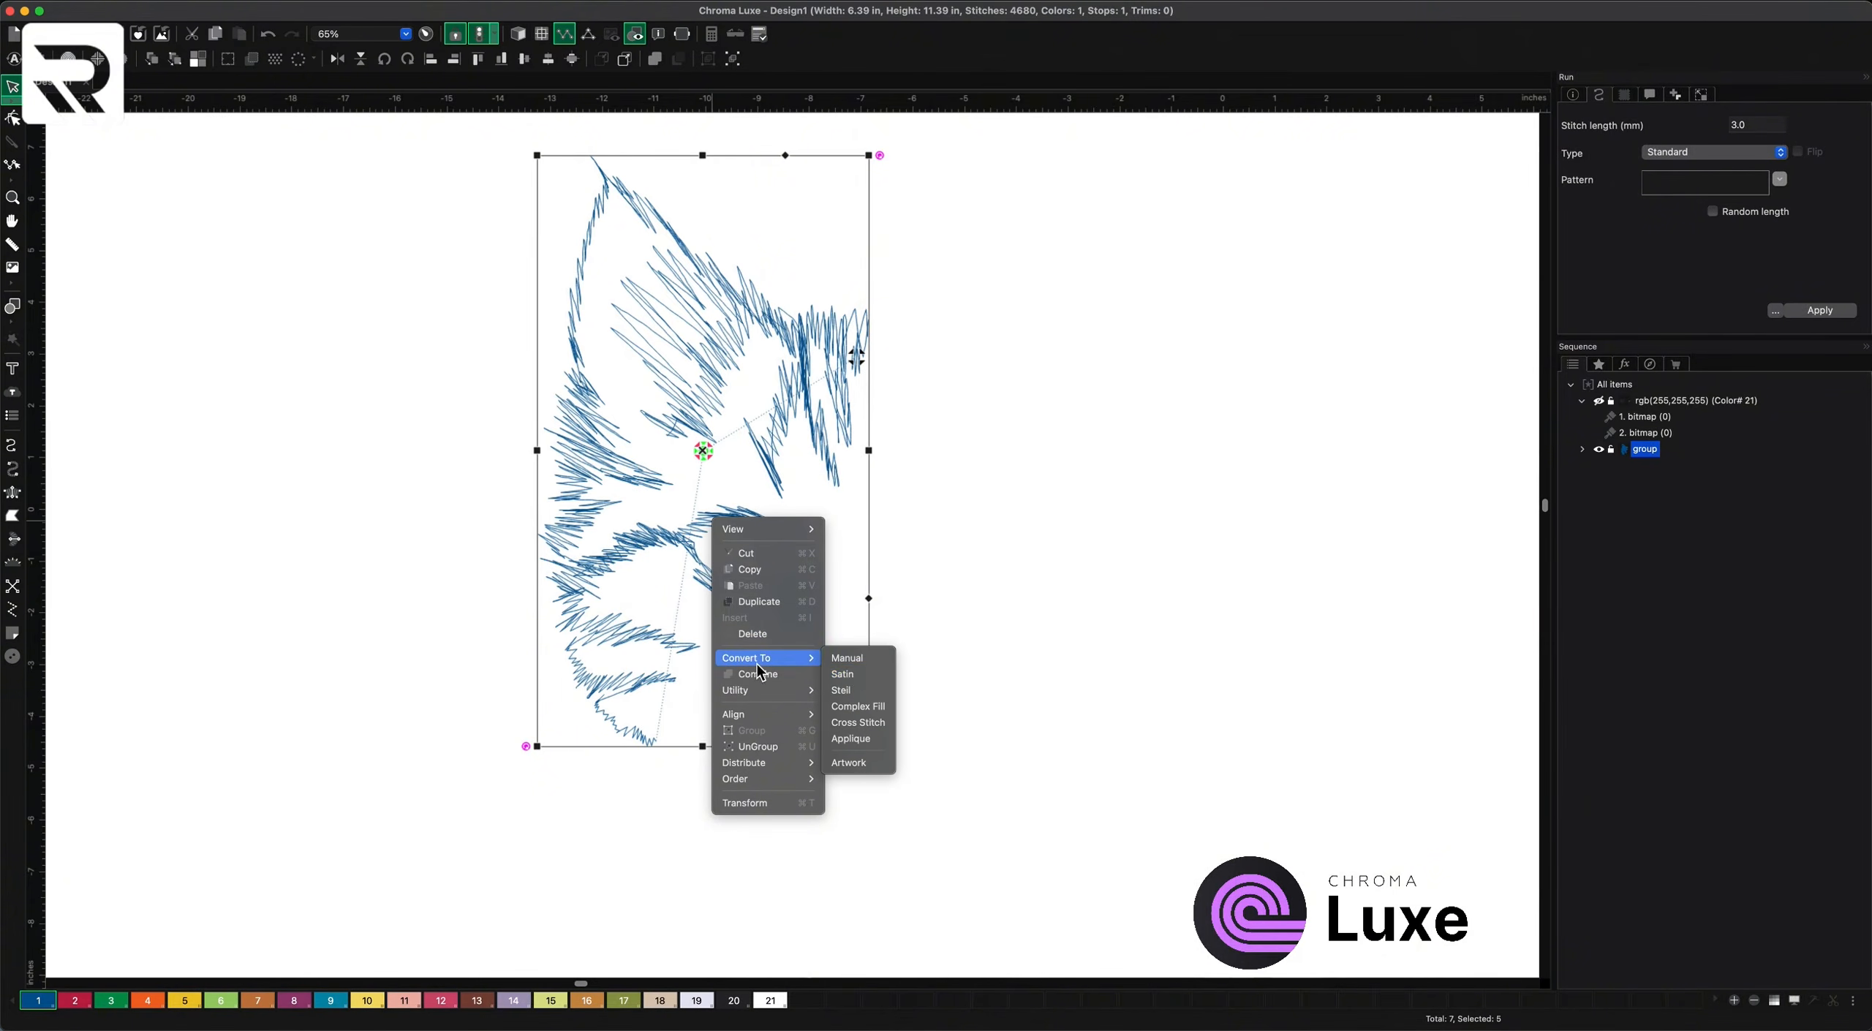
left_click(848, 691)
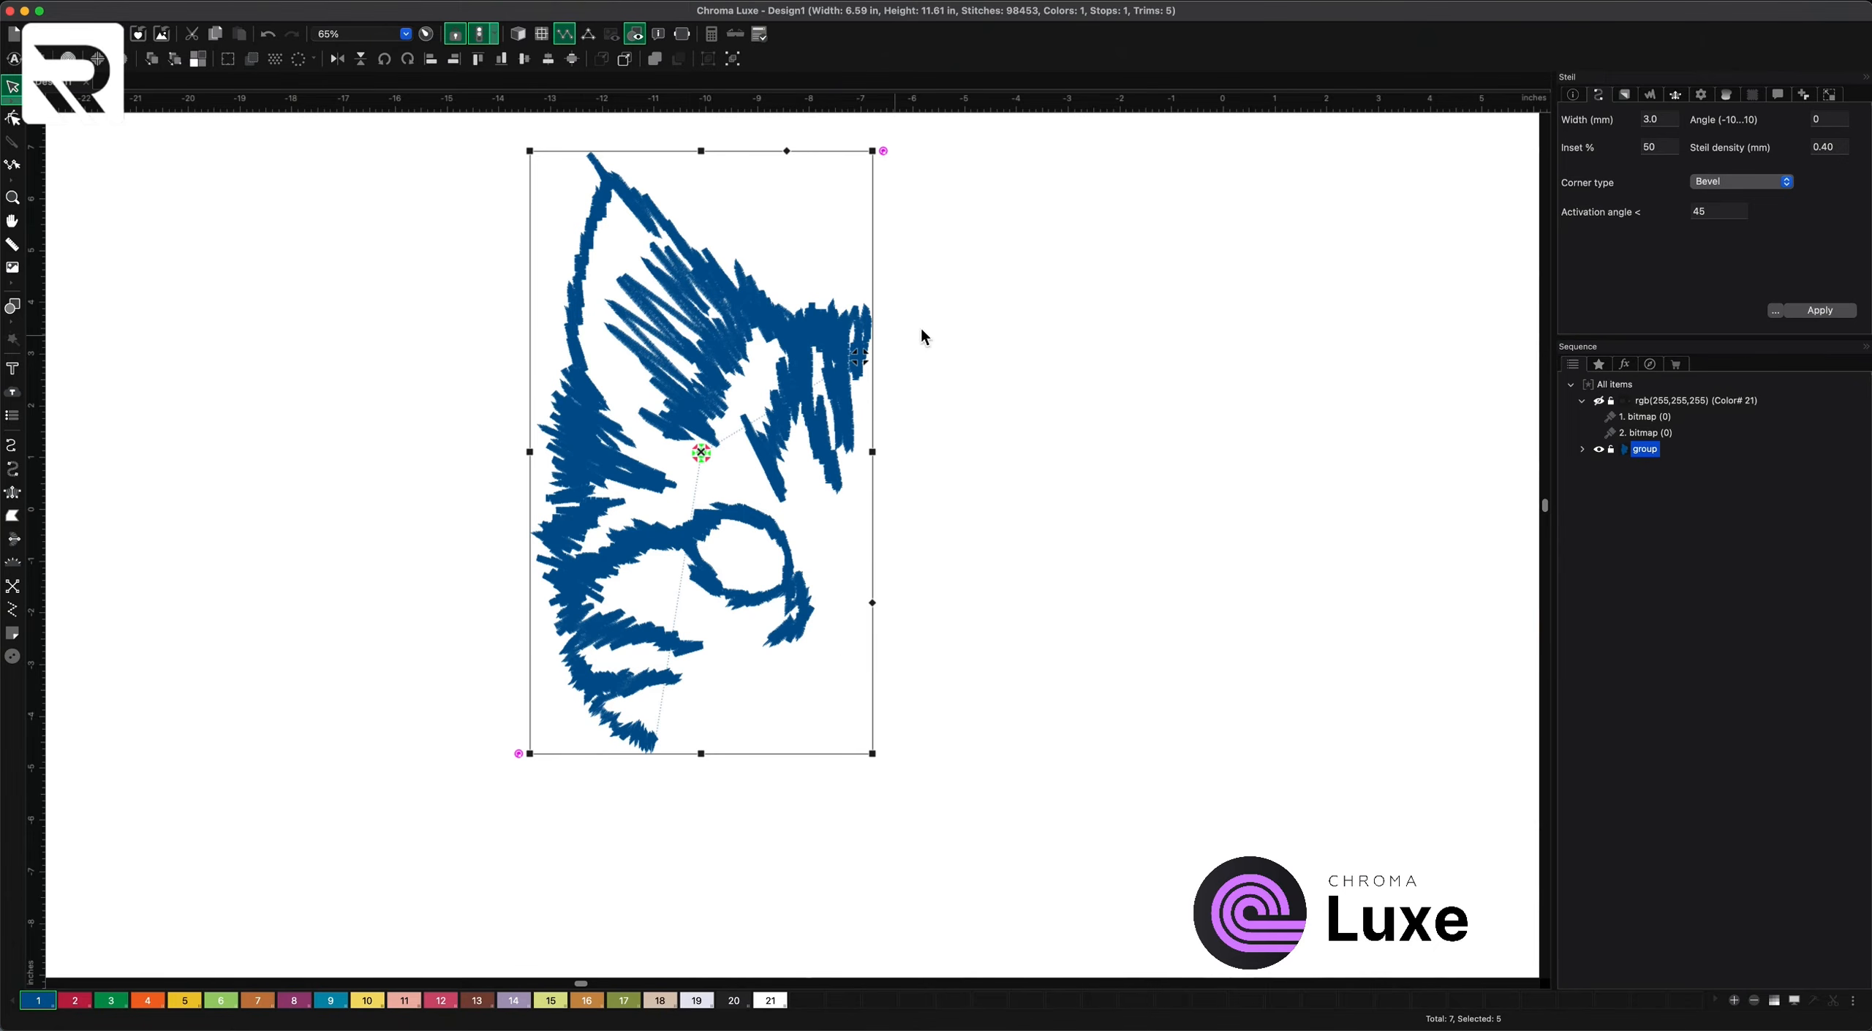
double_click(1665, 122)
type("2")
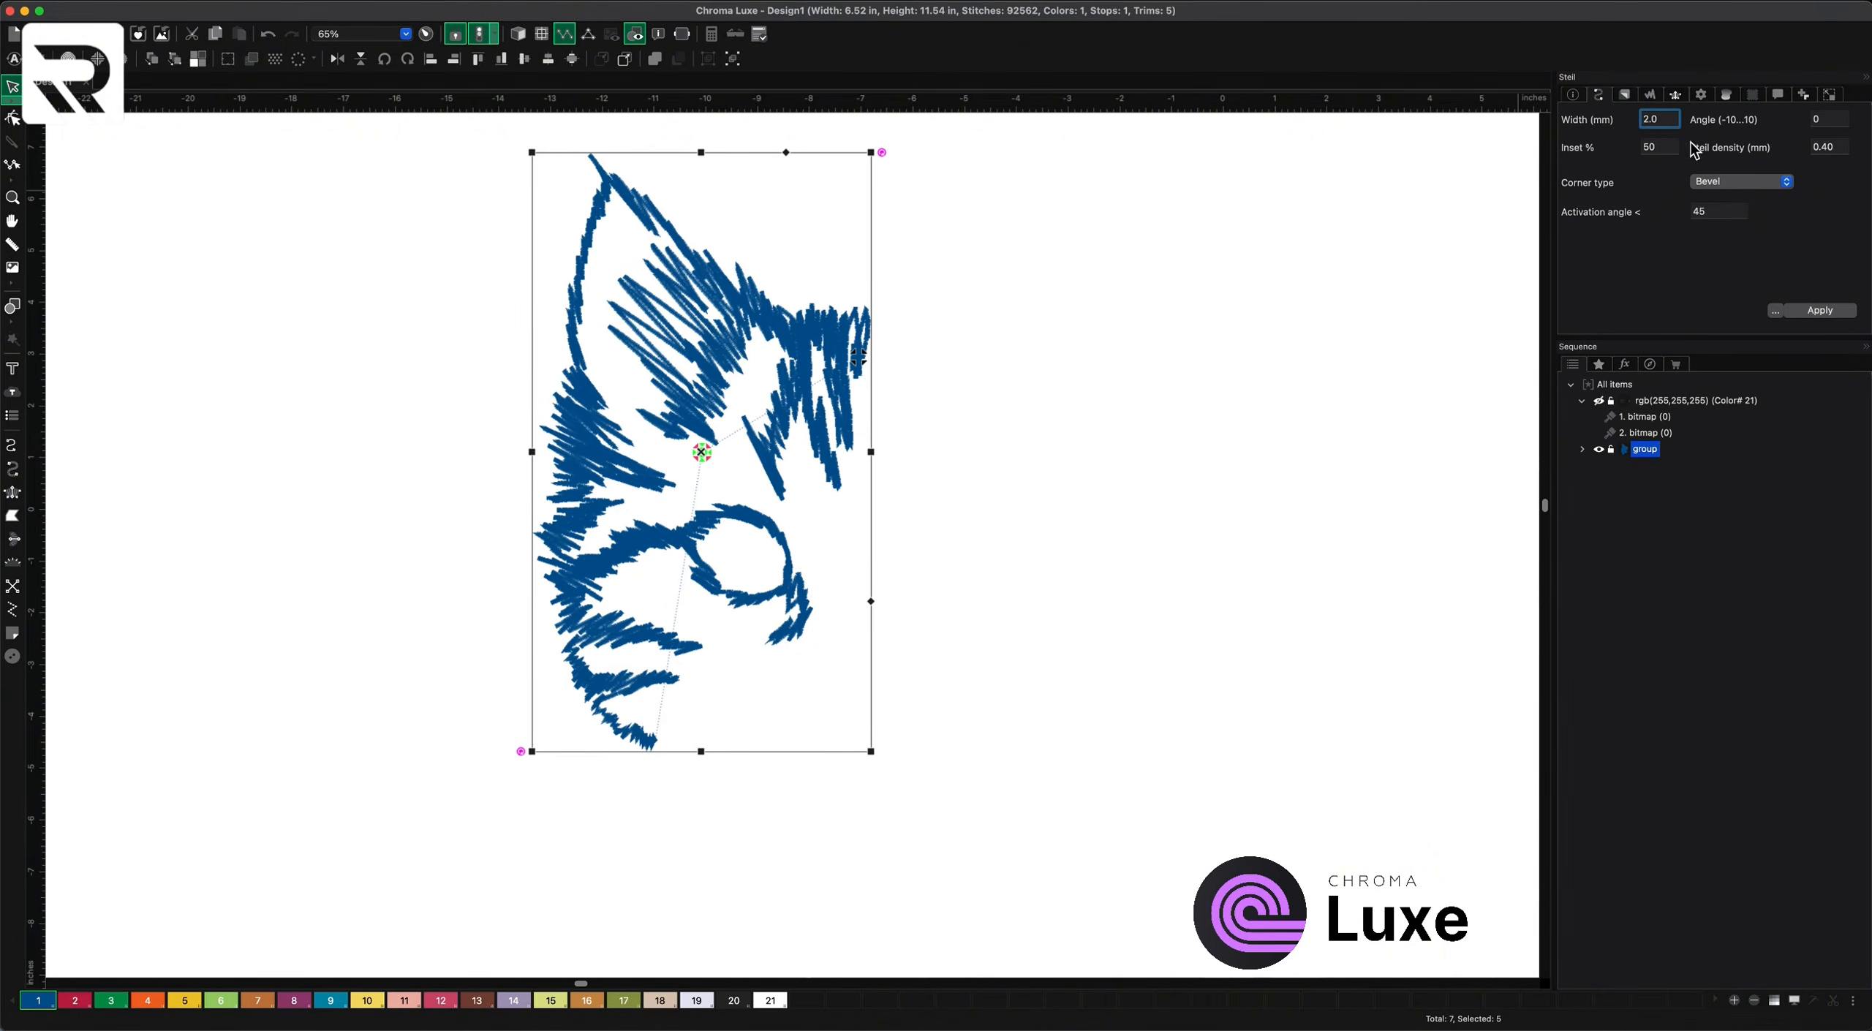
- Set the cat group's Steil width to 1 mm and deselect the group
left_click_drag(1670, 118, 1635, 122)
type("1.0")
key("Return")
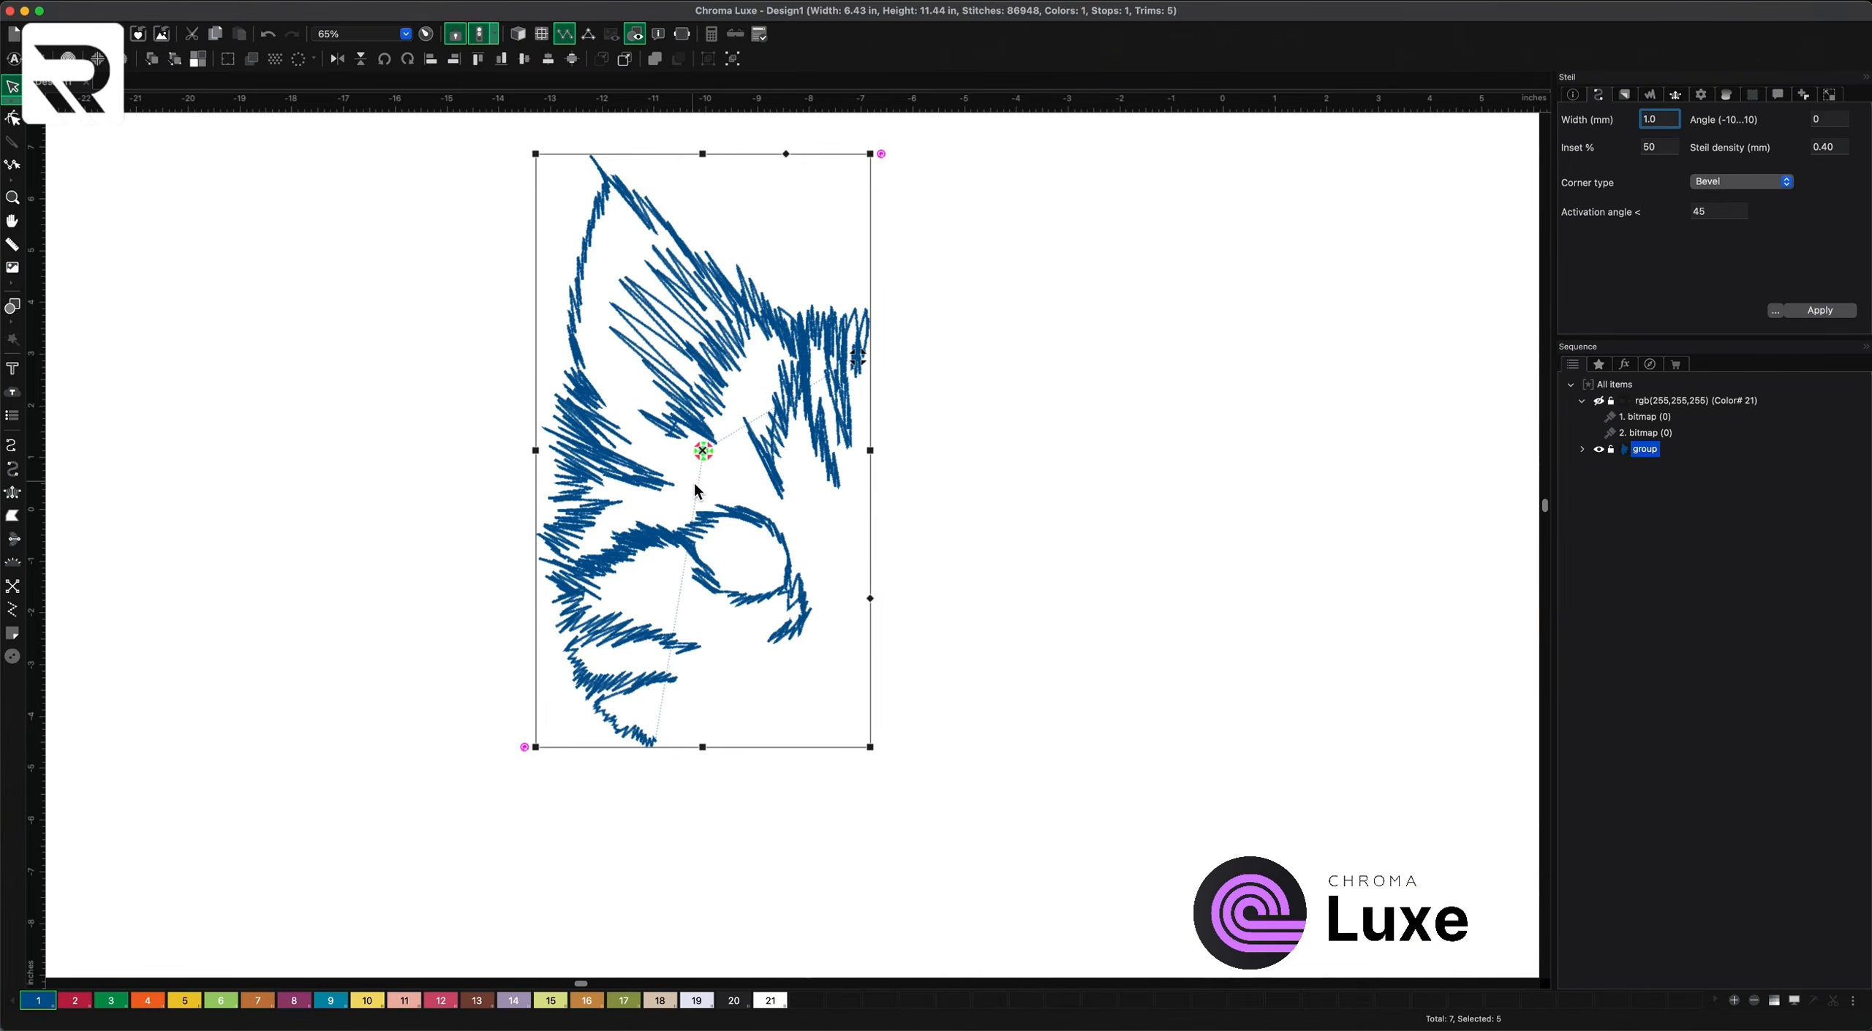
left_click(989, 462)
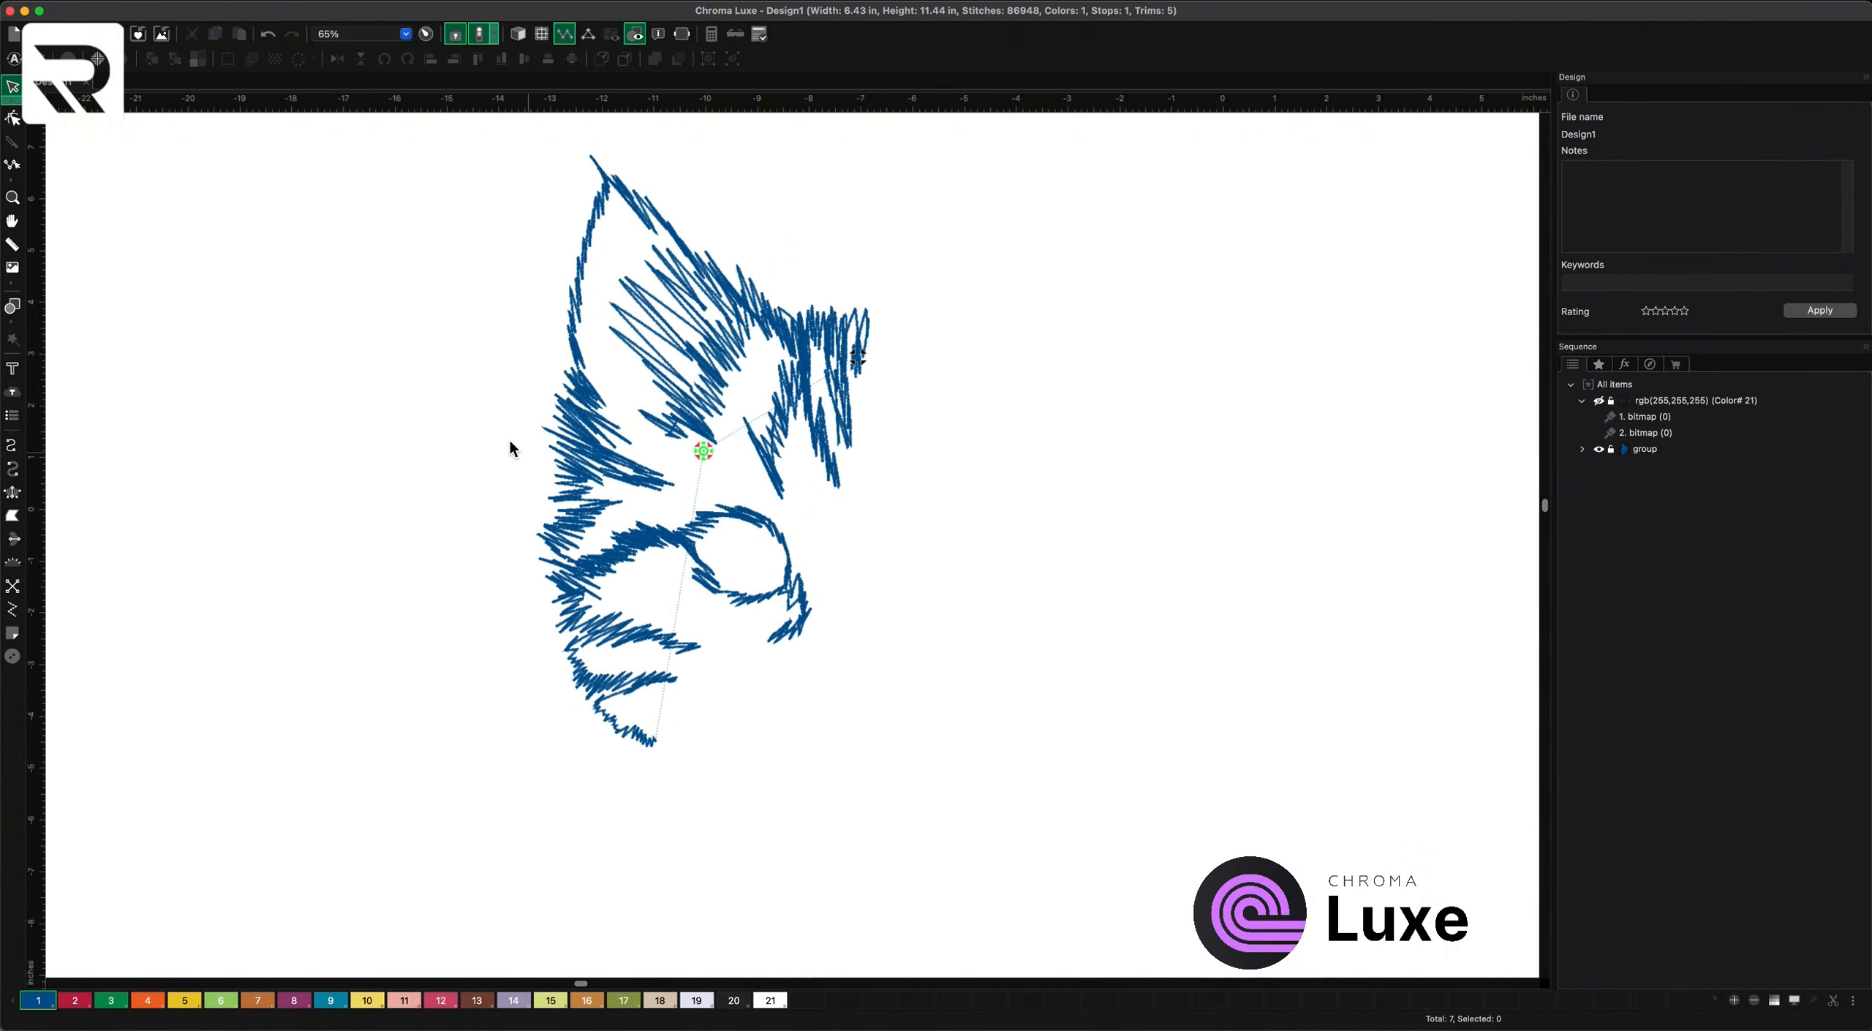
- Draw a square outline with the Rectangle artwork shape in the empty area beside the cat's face
left_click(12, 306)
left_click(12, 320)
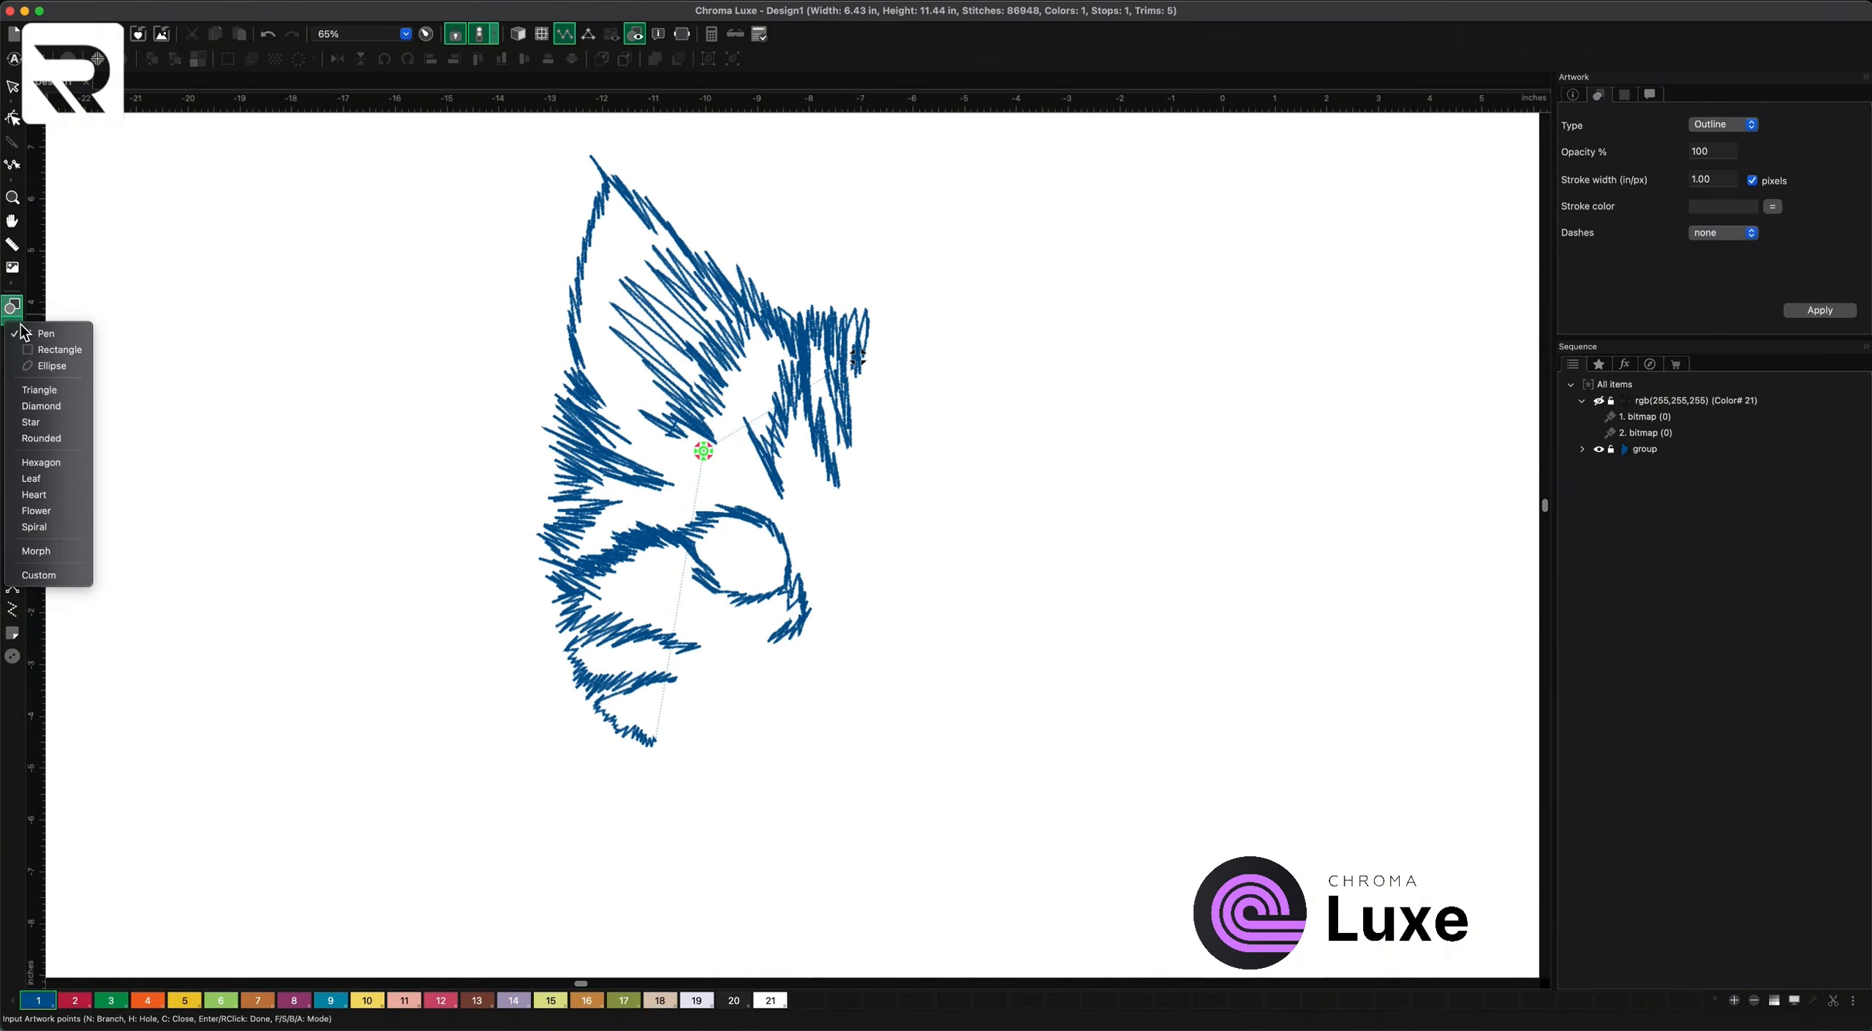
left_click(55, 351)
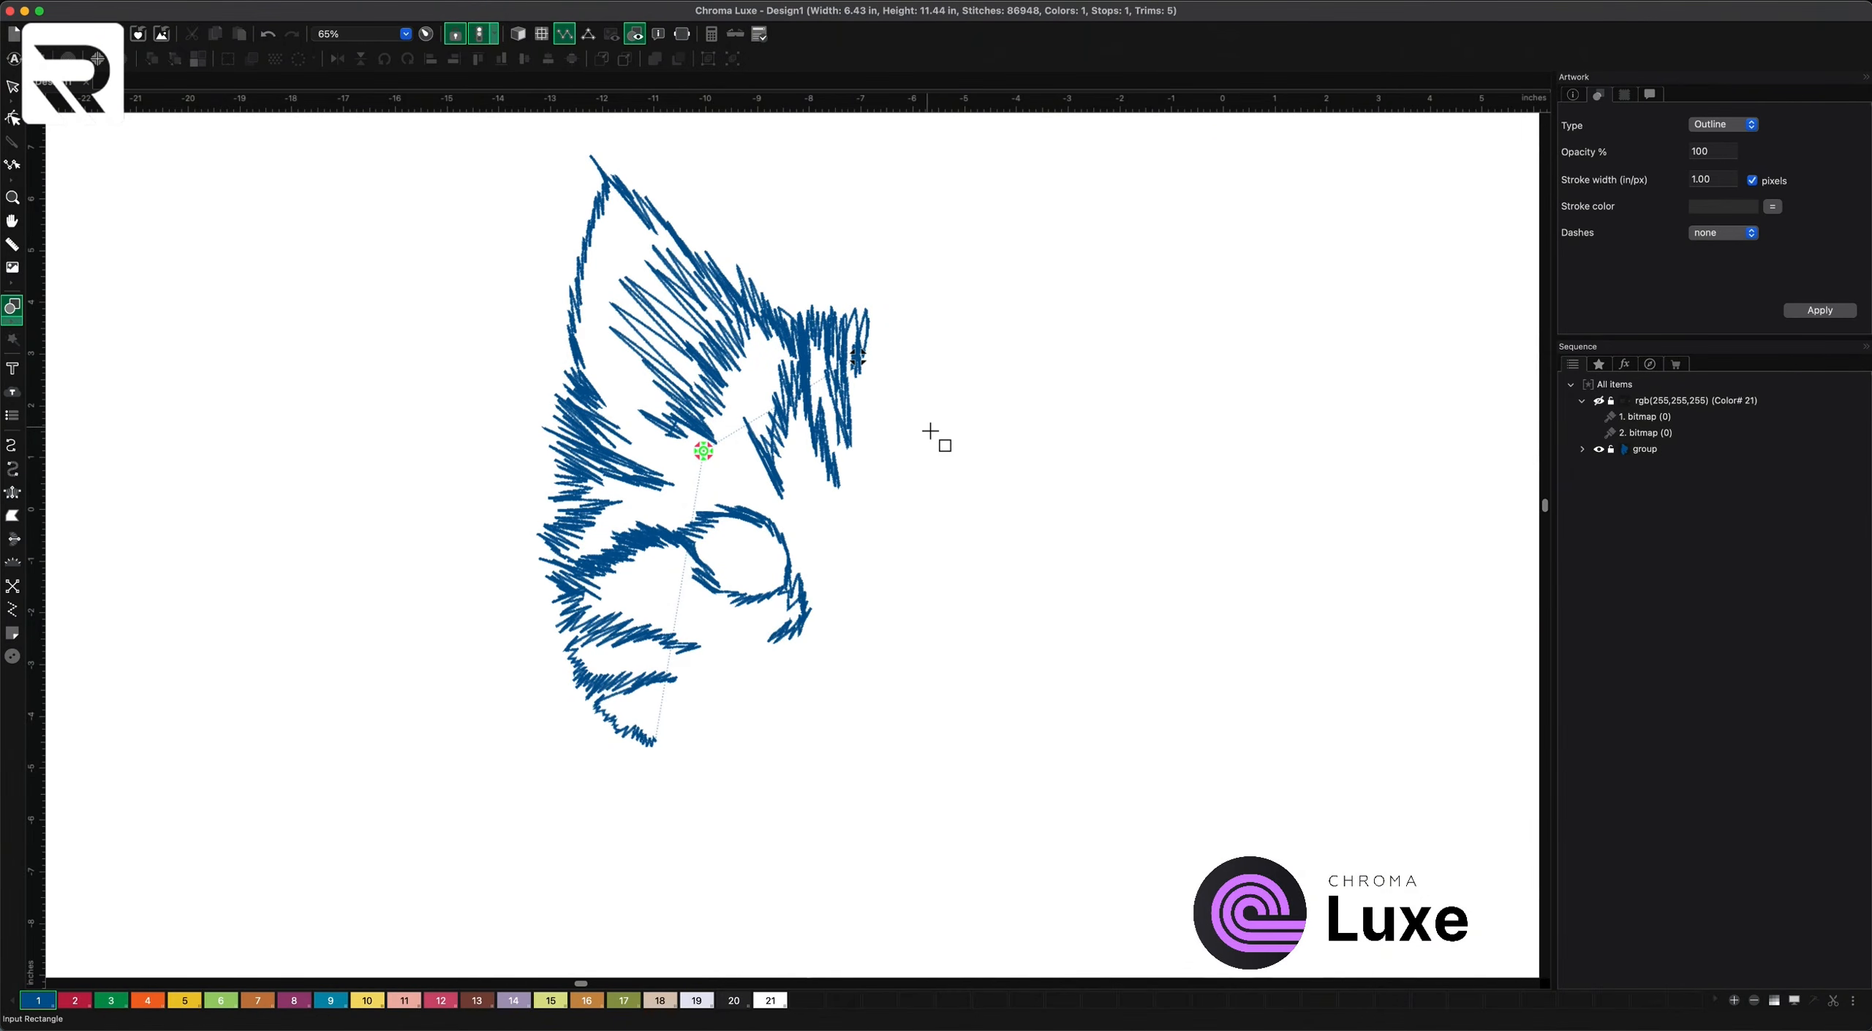
left_click_drag(1081, 588, 1265, 740)
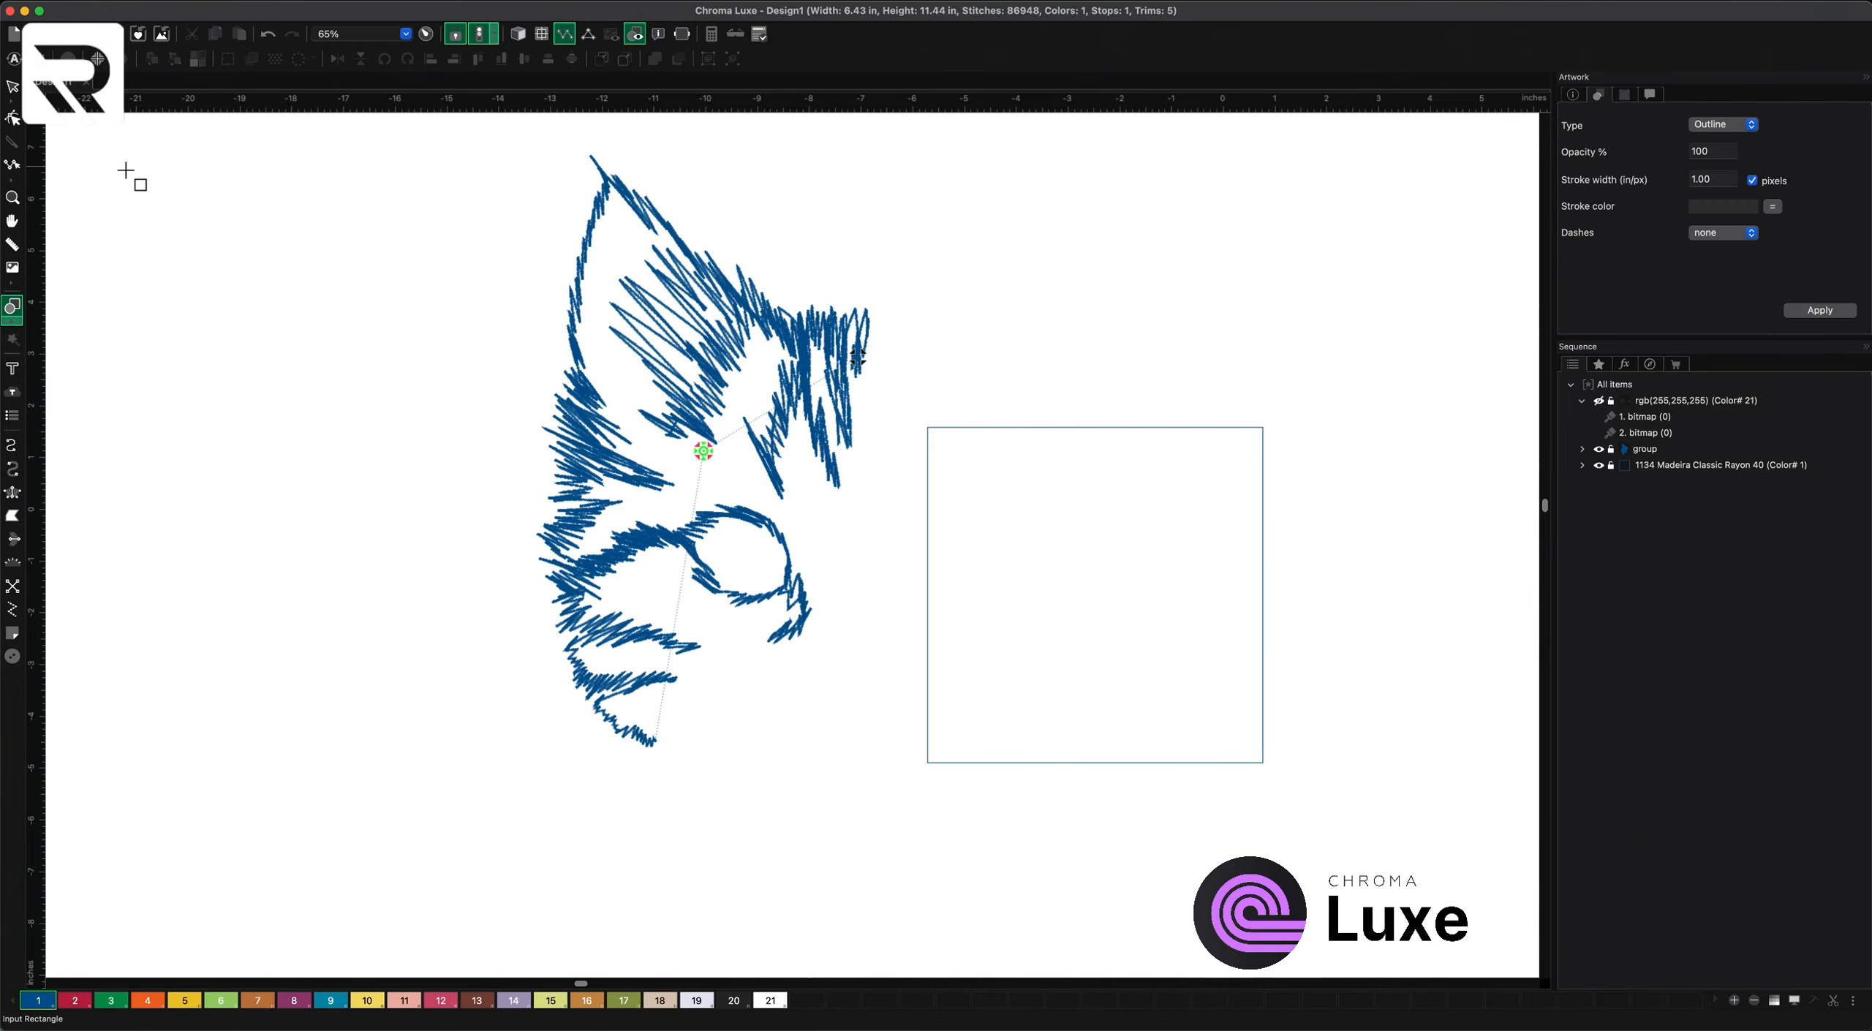
key("Escape")
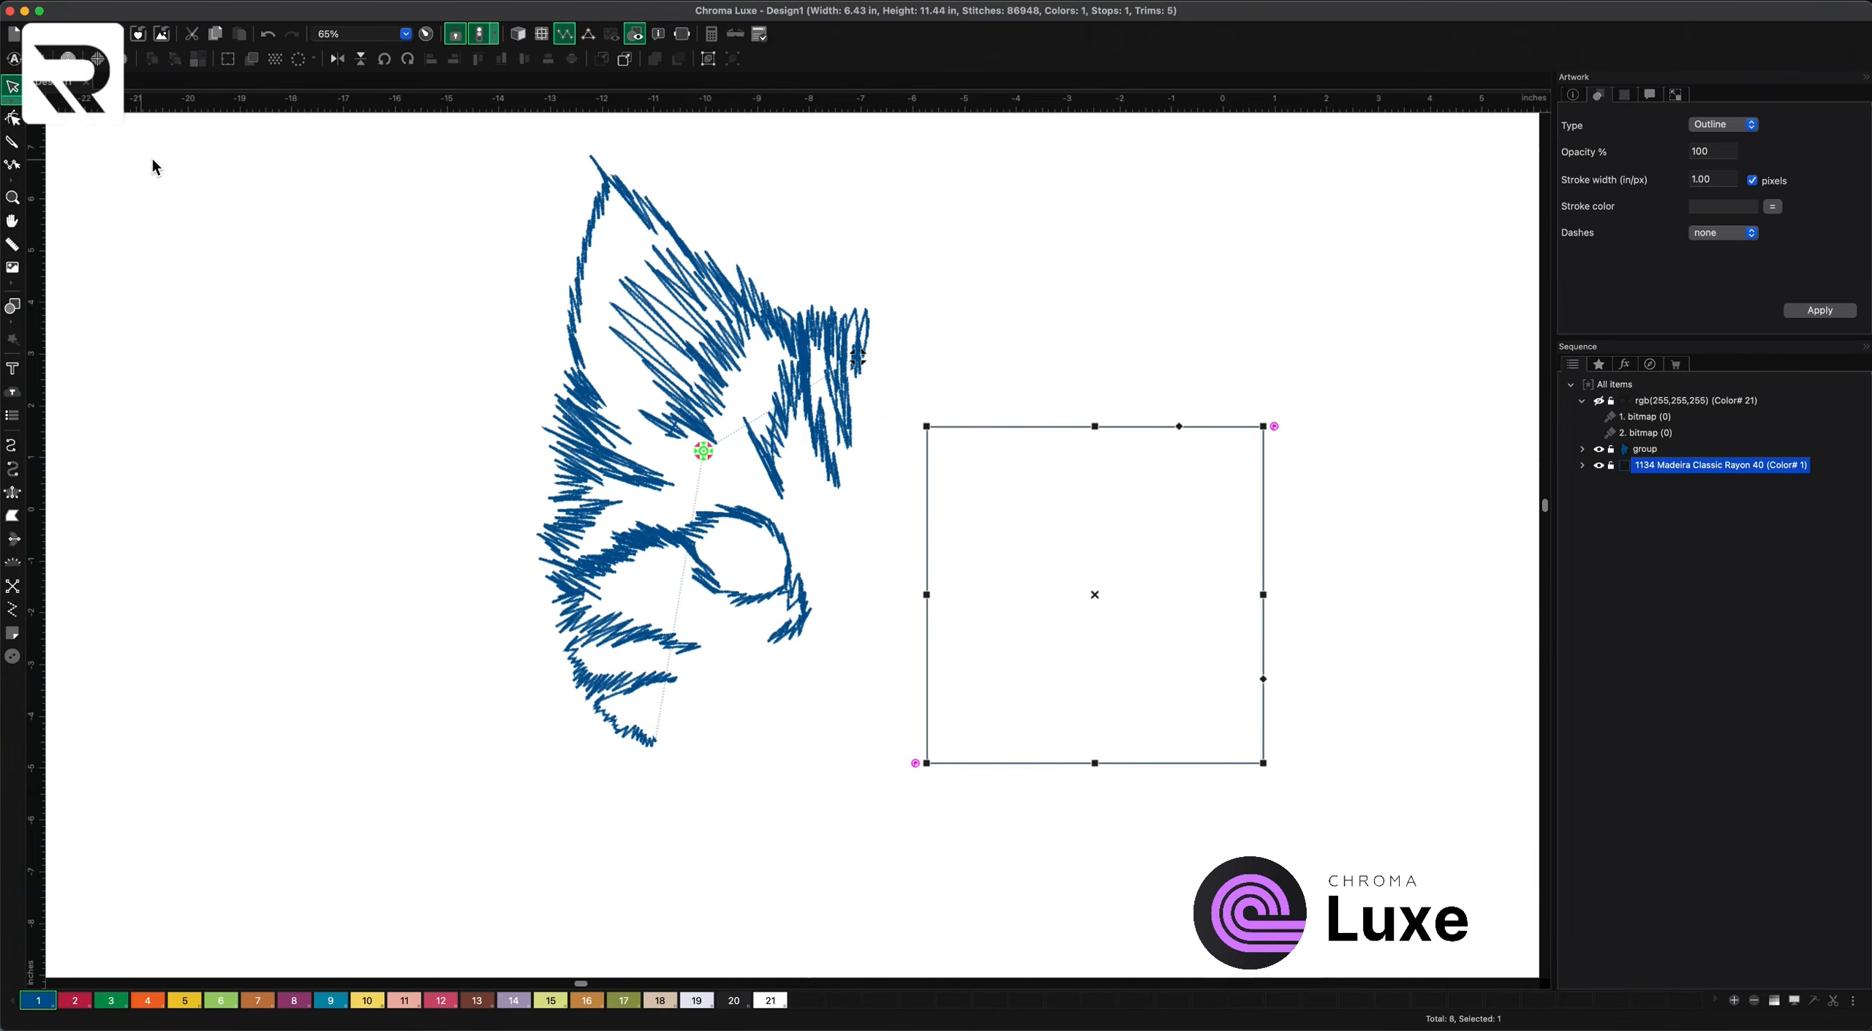
- Convert the square artwork outline to a Run object and look over its further conversion options
right_click(1045, 559)
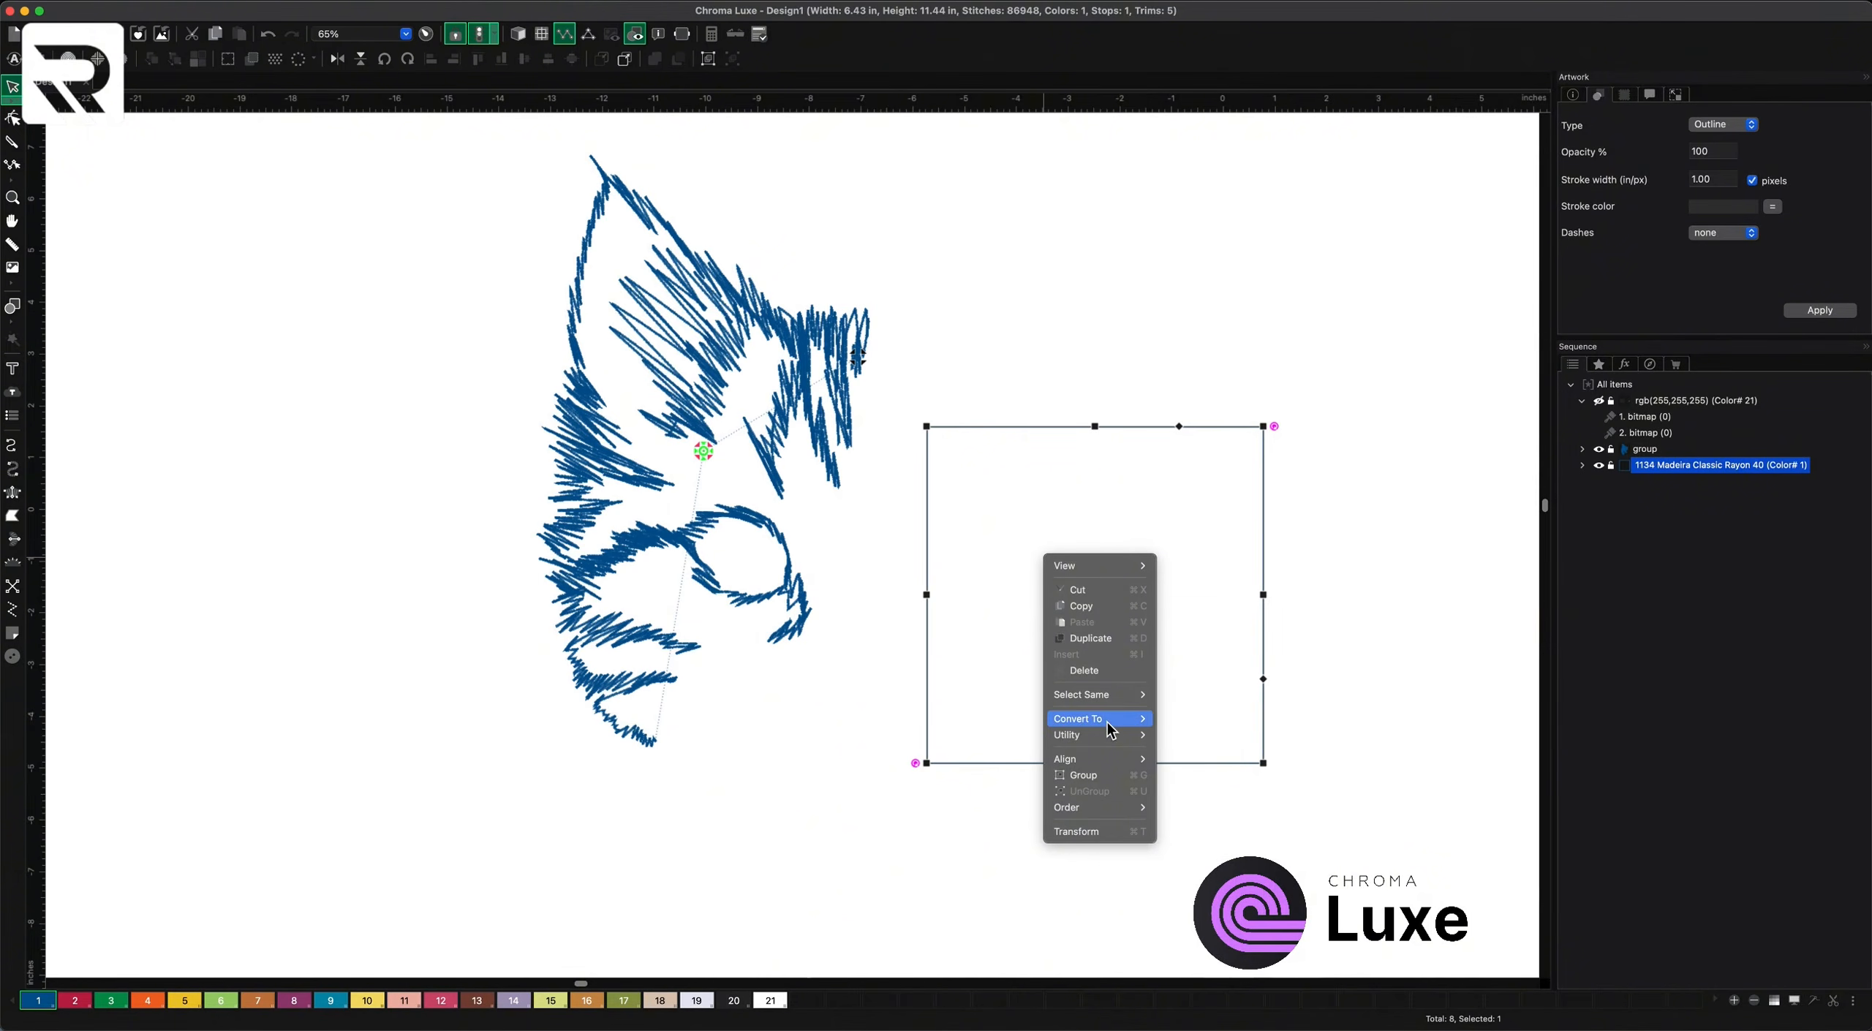
mouse_move(1109, 727)
left_click(1189, 724)
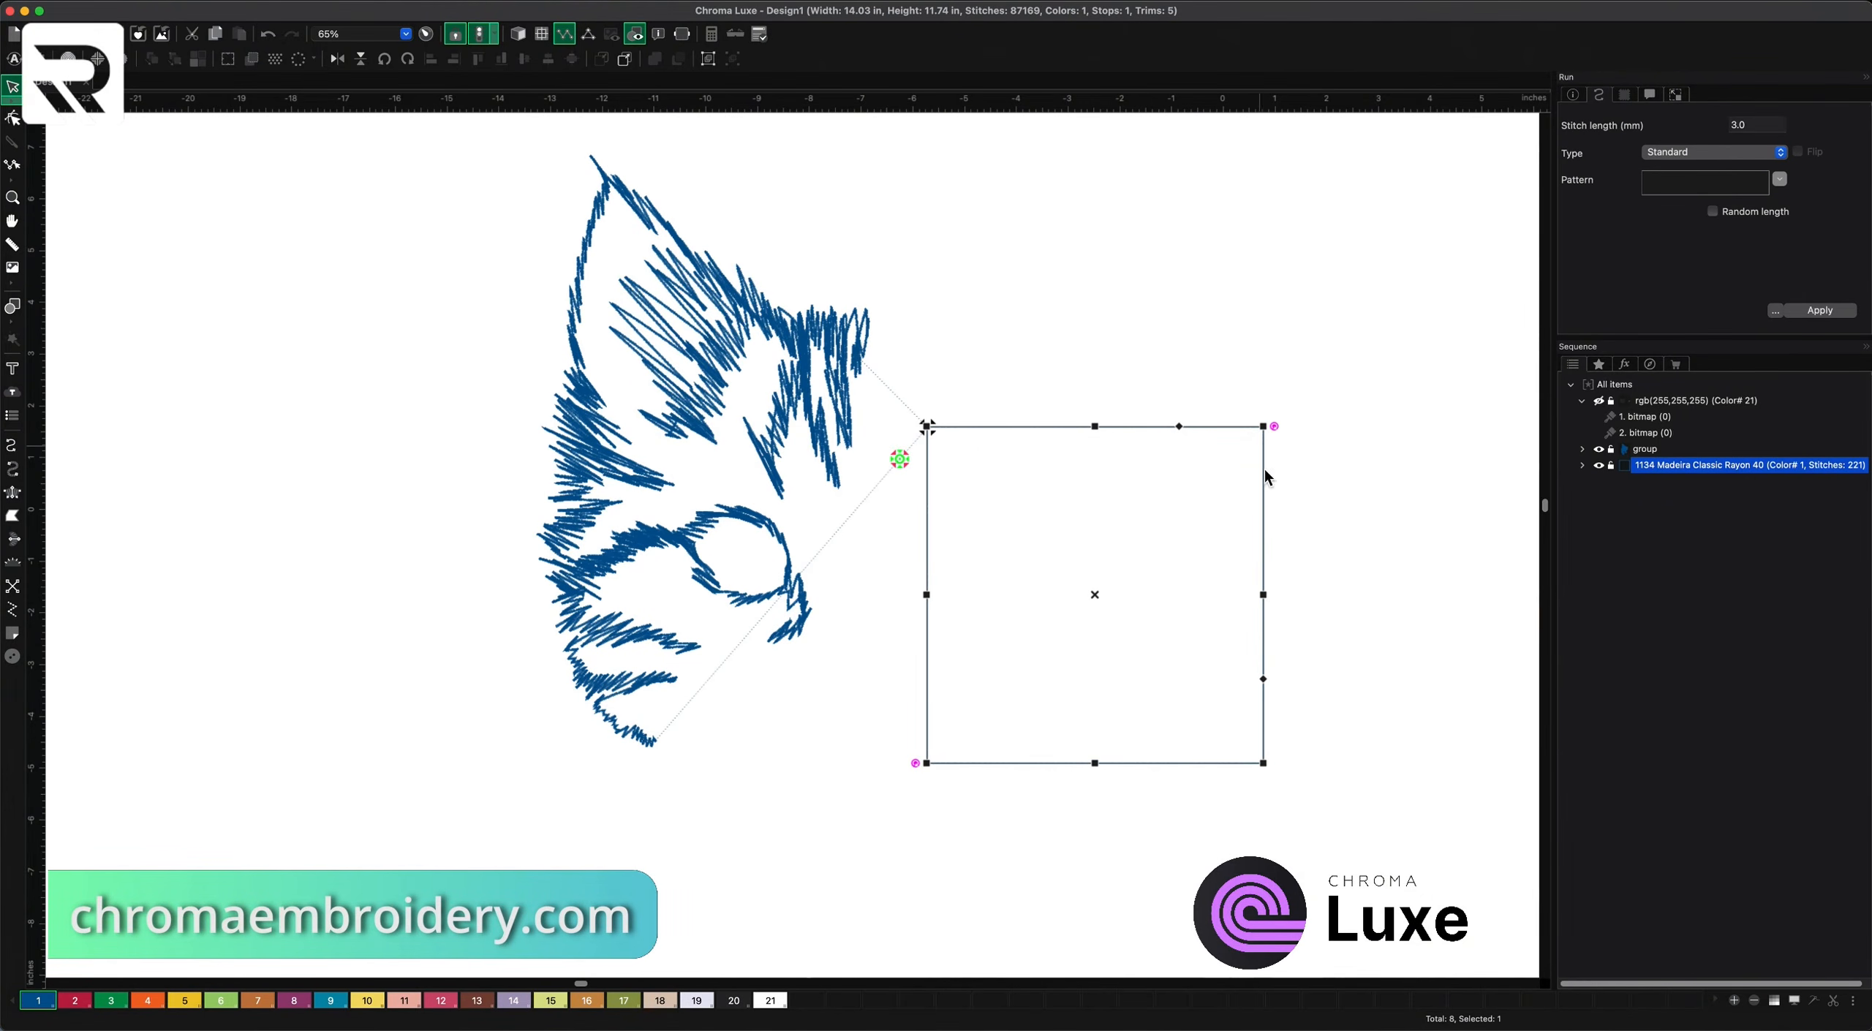
right_click(1066, 573)
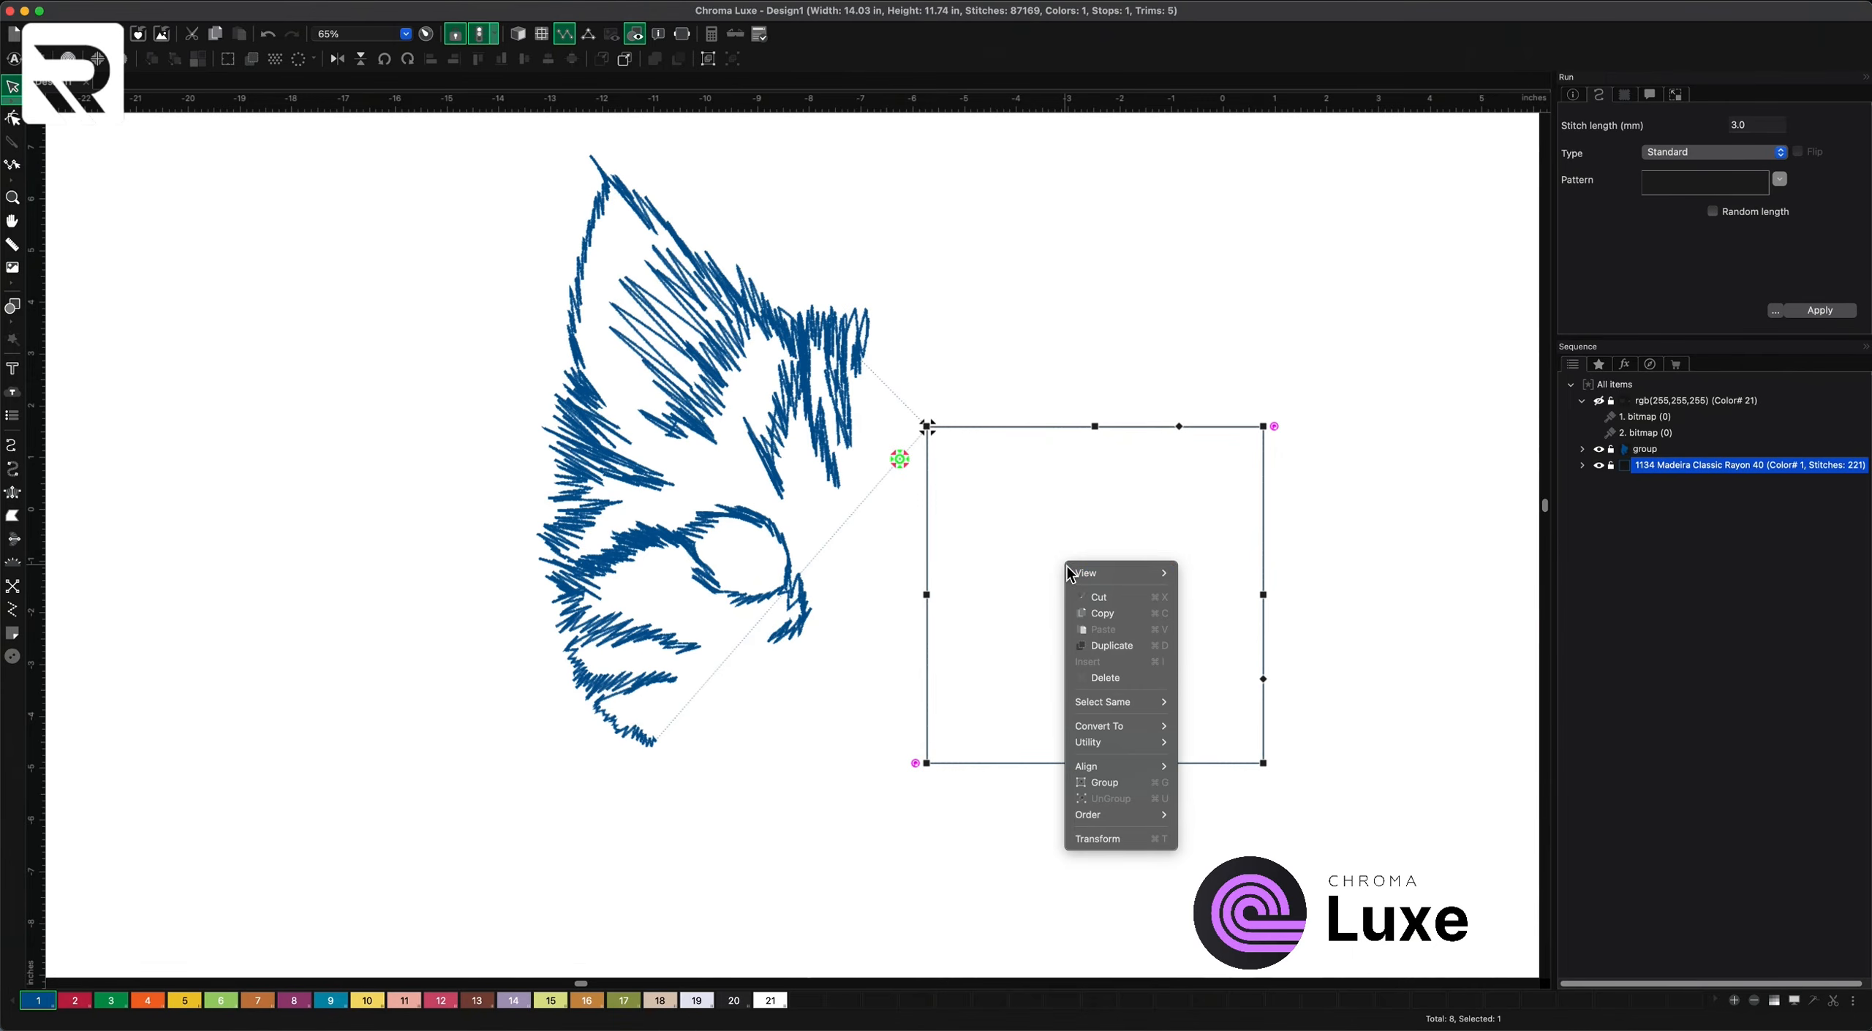
mouse_move(1106, 728)
left_click(1308, 494)
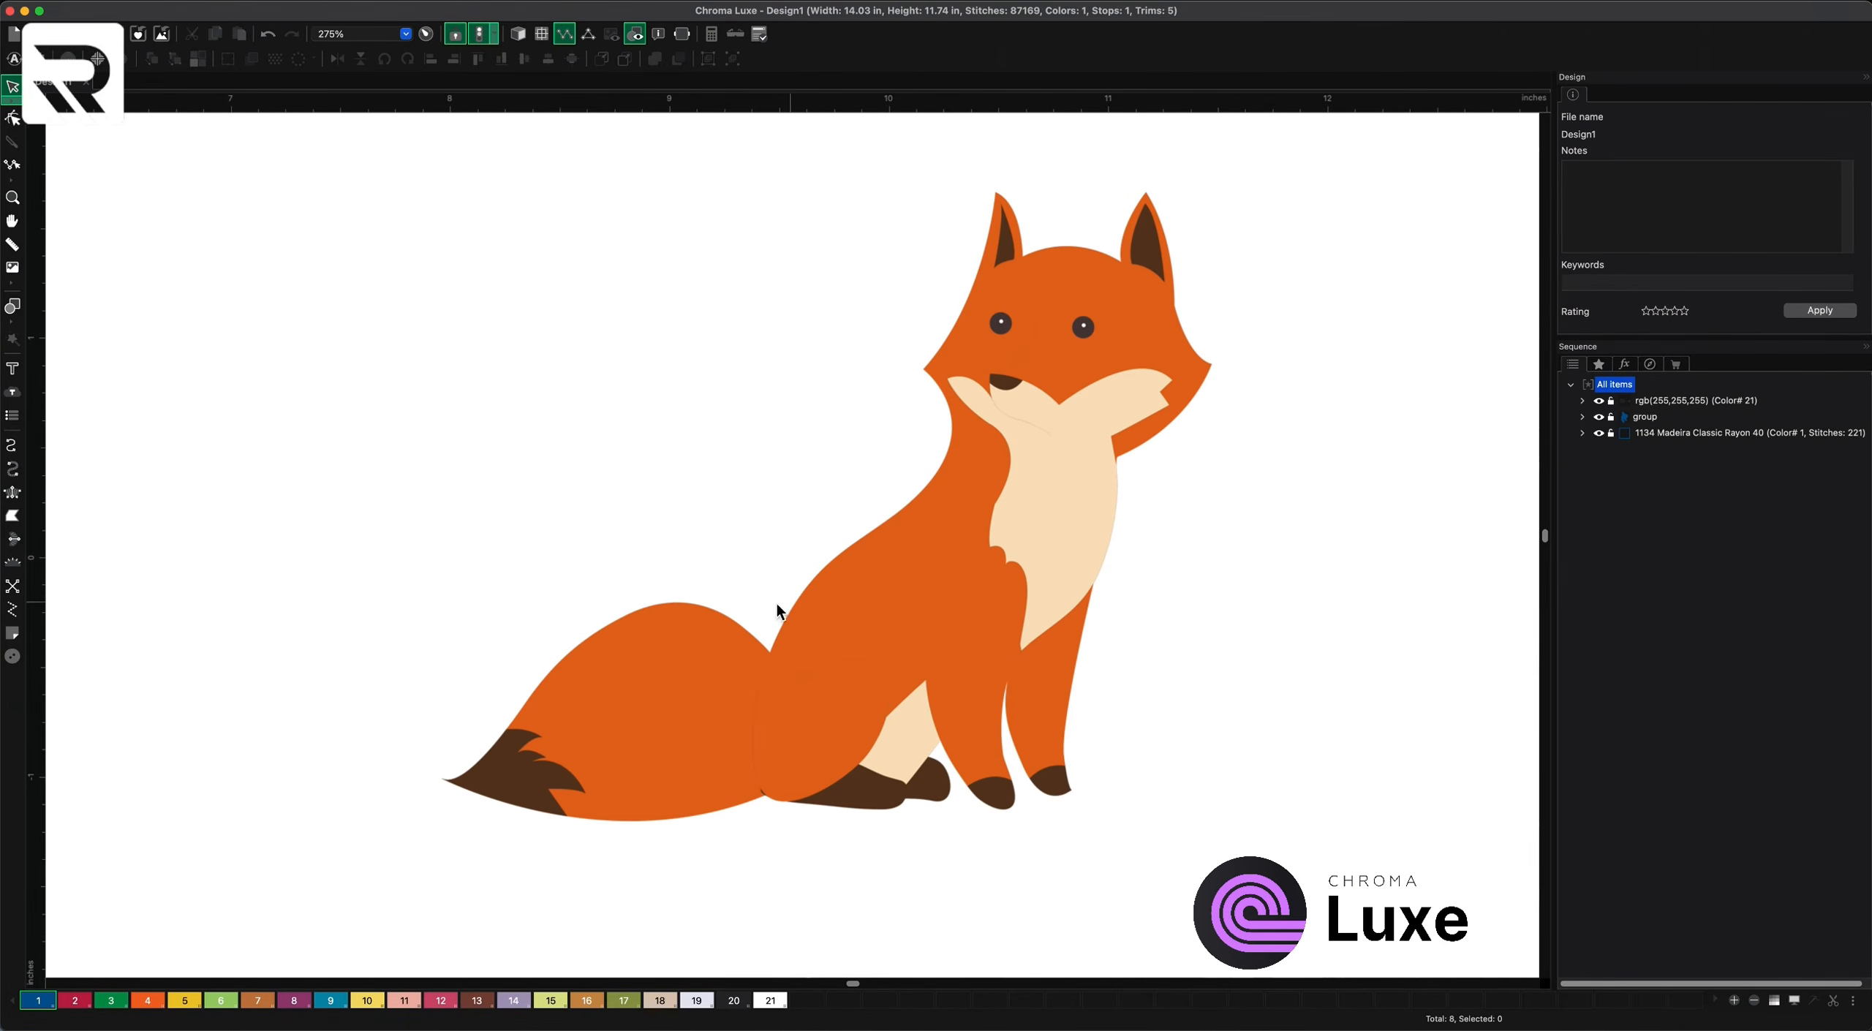
- Trace the fox's cream muzzle and chest area with a freehand Run, closing it under the cheek
left_click(11, 445)
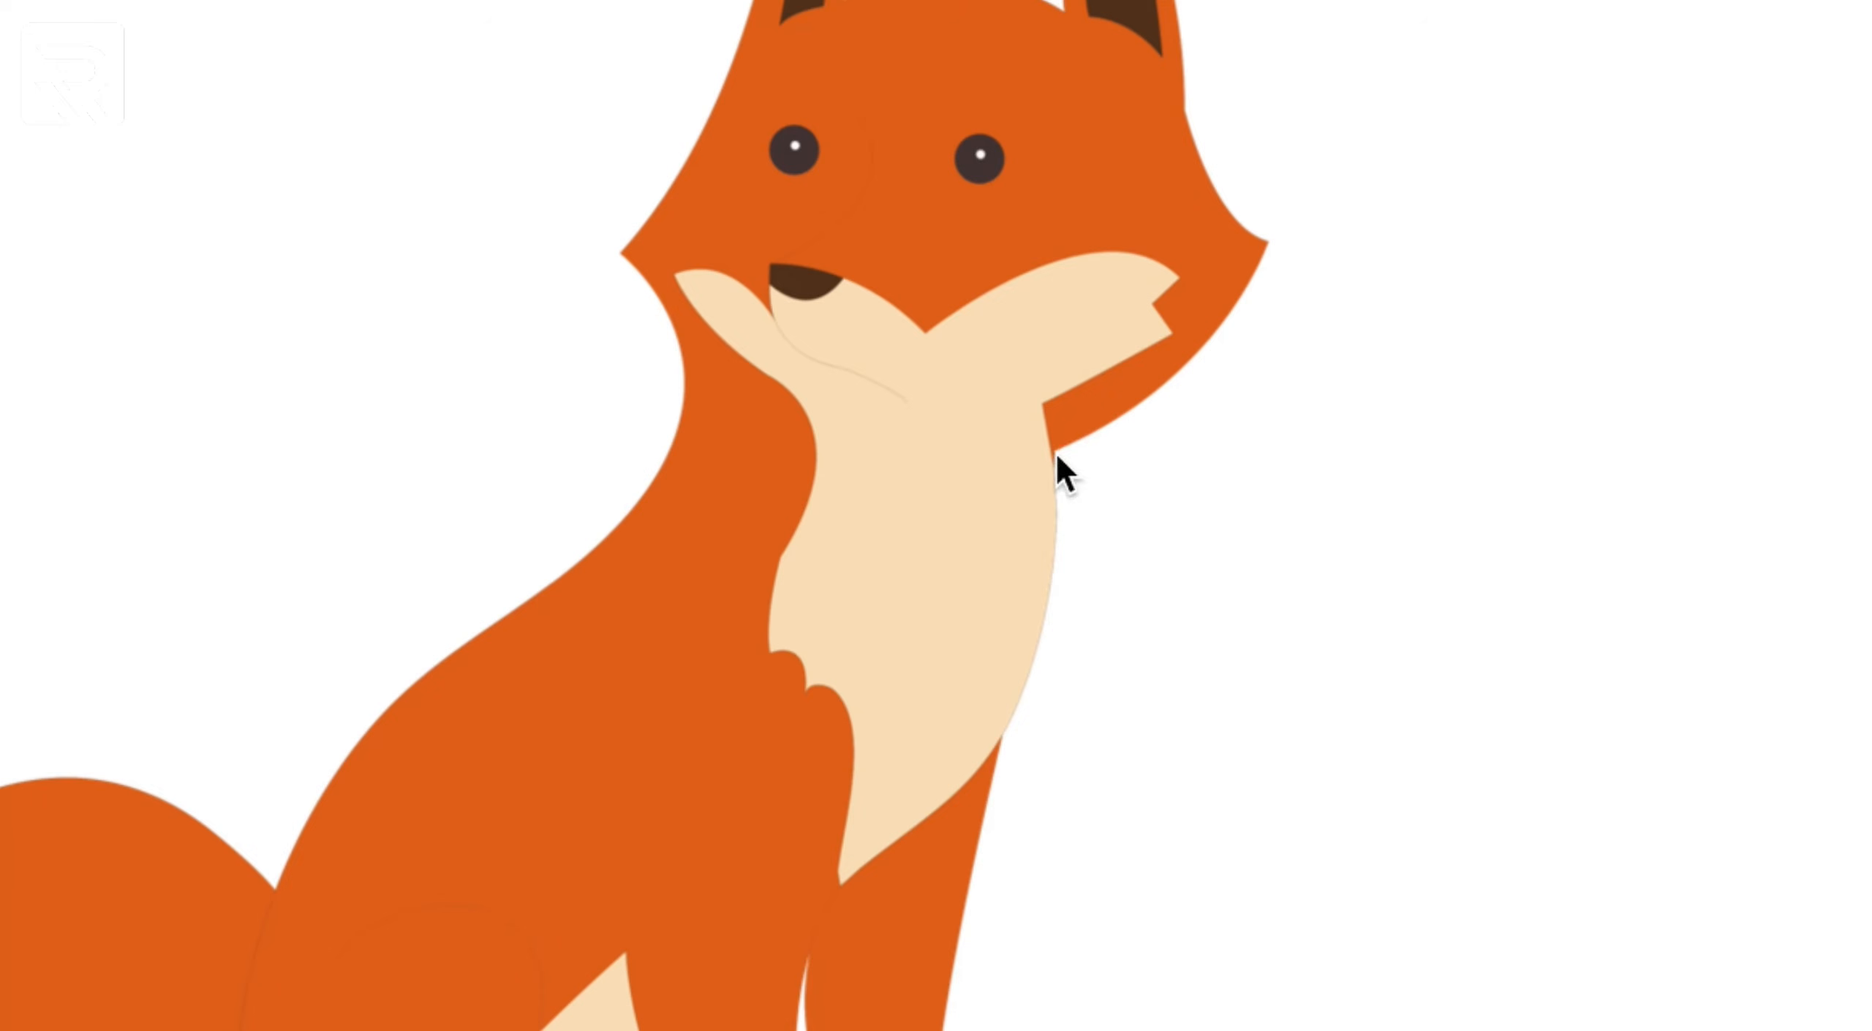
mouse_move(1052, 461)
left_mouse_down()
mouse_move(1047, 433)
mouse_move(1088, 399)
mouse_move(1178, 356)
mouse_move(1170, 278)
mouse_move(1046, 258)
mouse_move(925, 350)
mouse_move(789, 270)
mouse_move(773, 307)
mouse_move(677, 276)
mouse_move(767, 371)
mouse_move(810, 475)
mouse_move(756, 616)
mouse_move(768, 658)
mouse_move(825, 698)
mouse_move(849, 775)
mouse_move(835, 914)
mouse_move(1012, 713)
mouse_move(1045, 585)
mouse_move(1050, 436)
left_mouse_up()
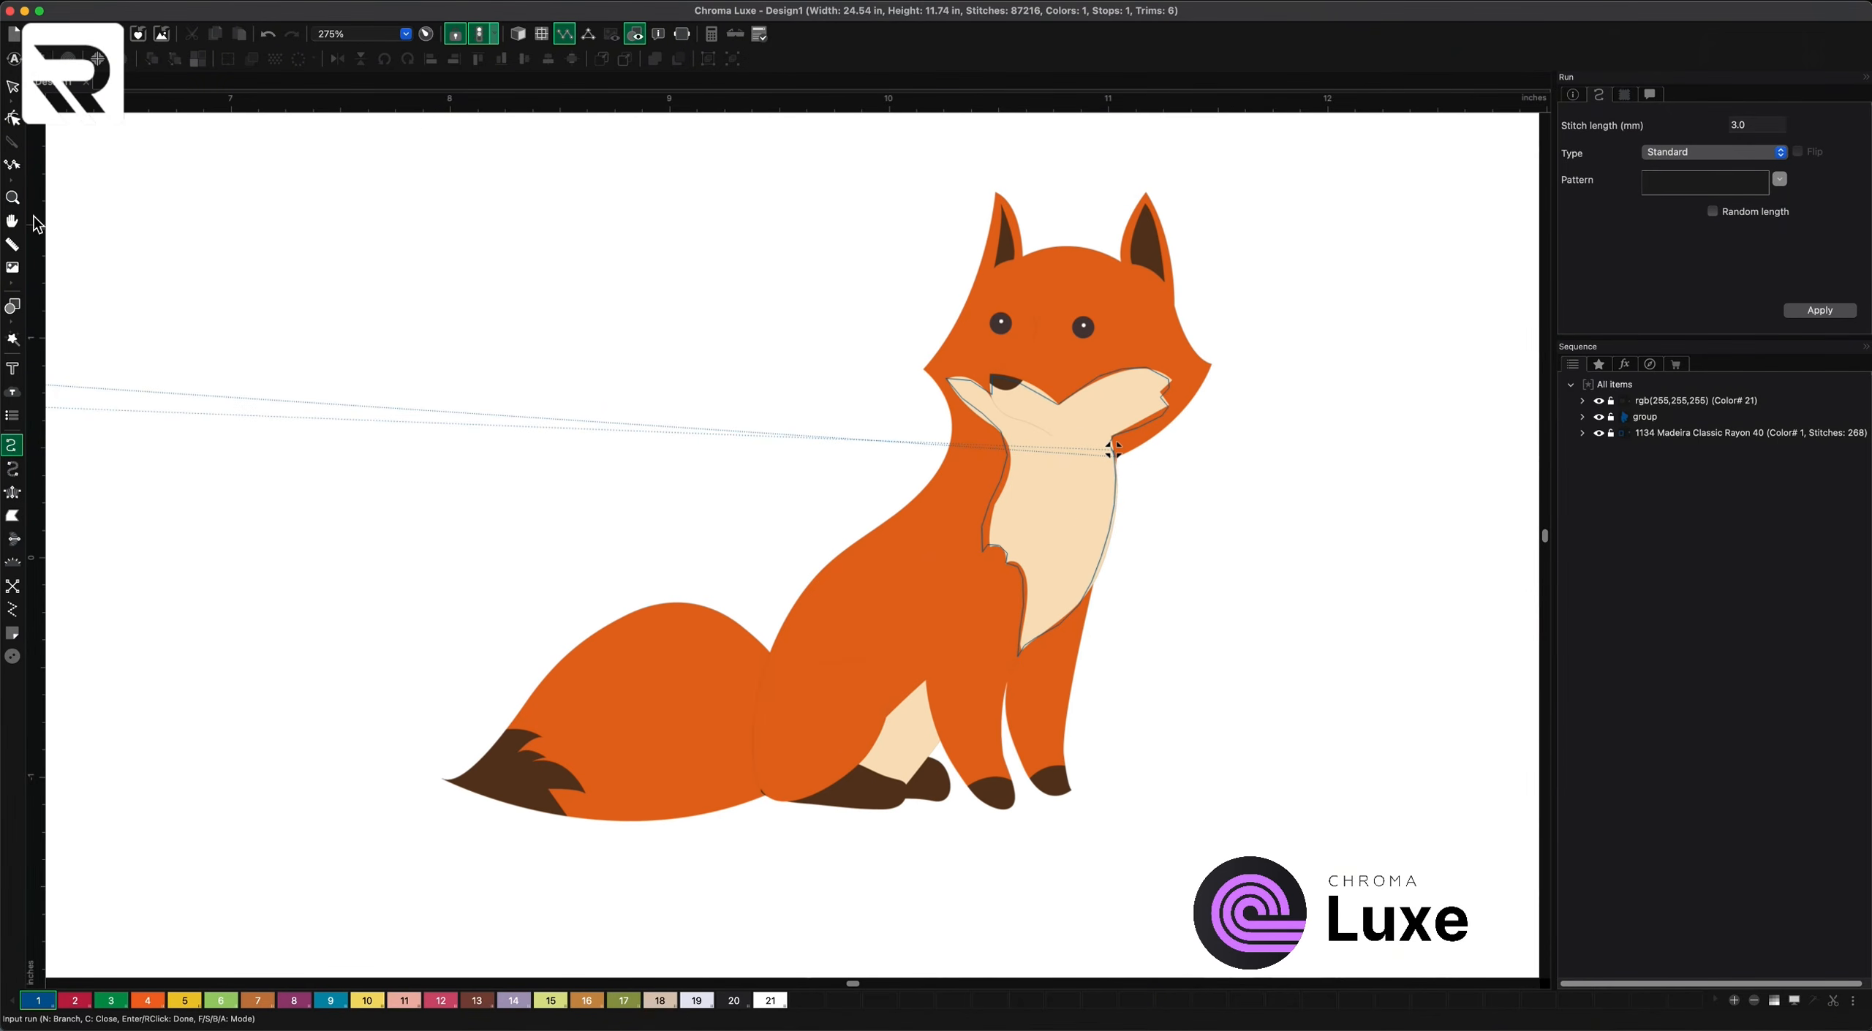
key("Return")
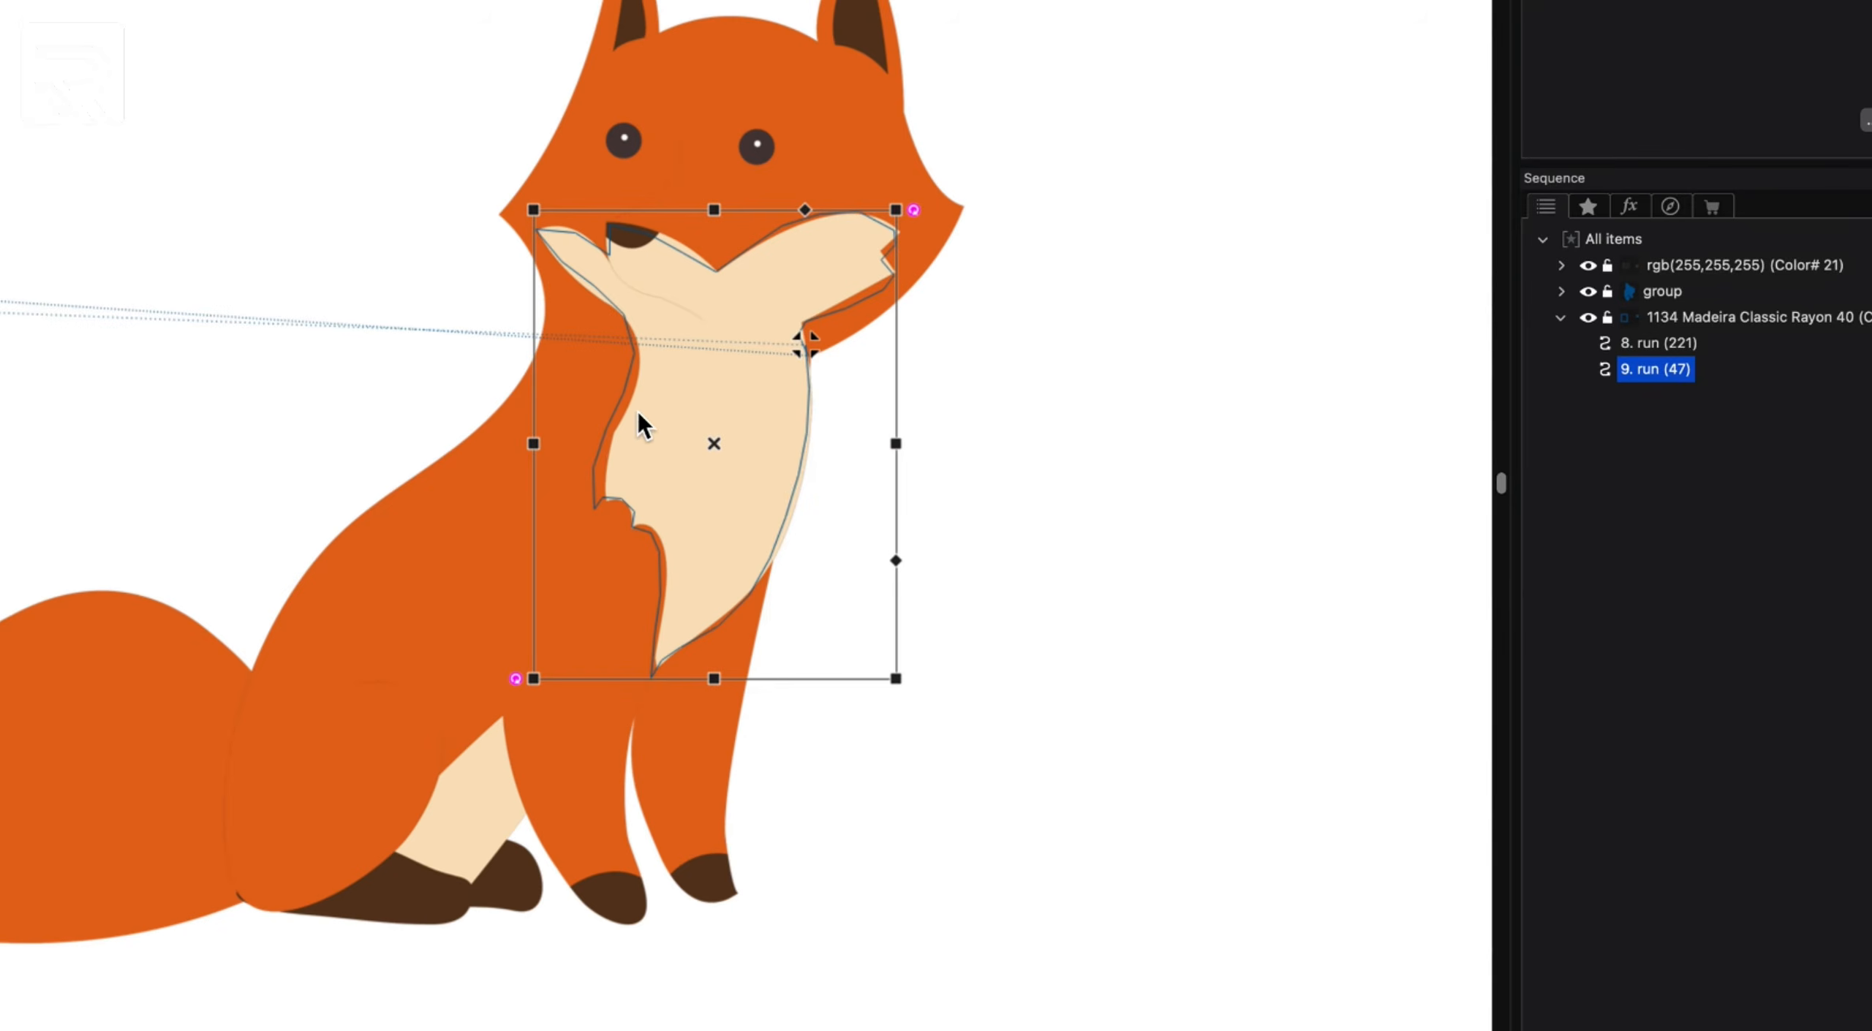
- Try converting the fox's chest run to Complex Fill and undo the conversion
right_click(1028, 484)
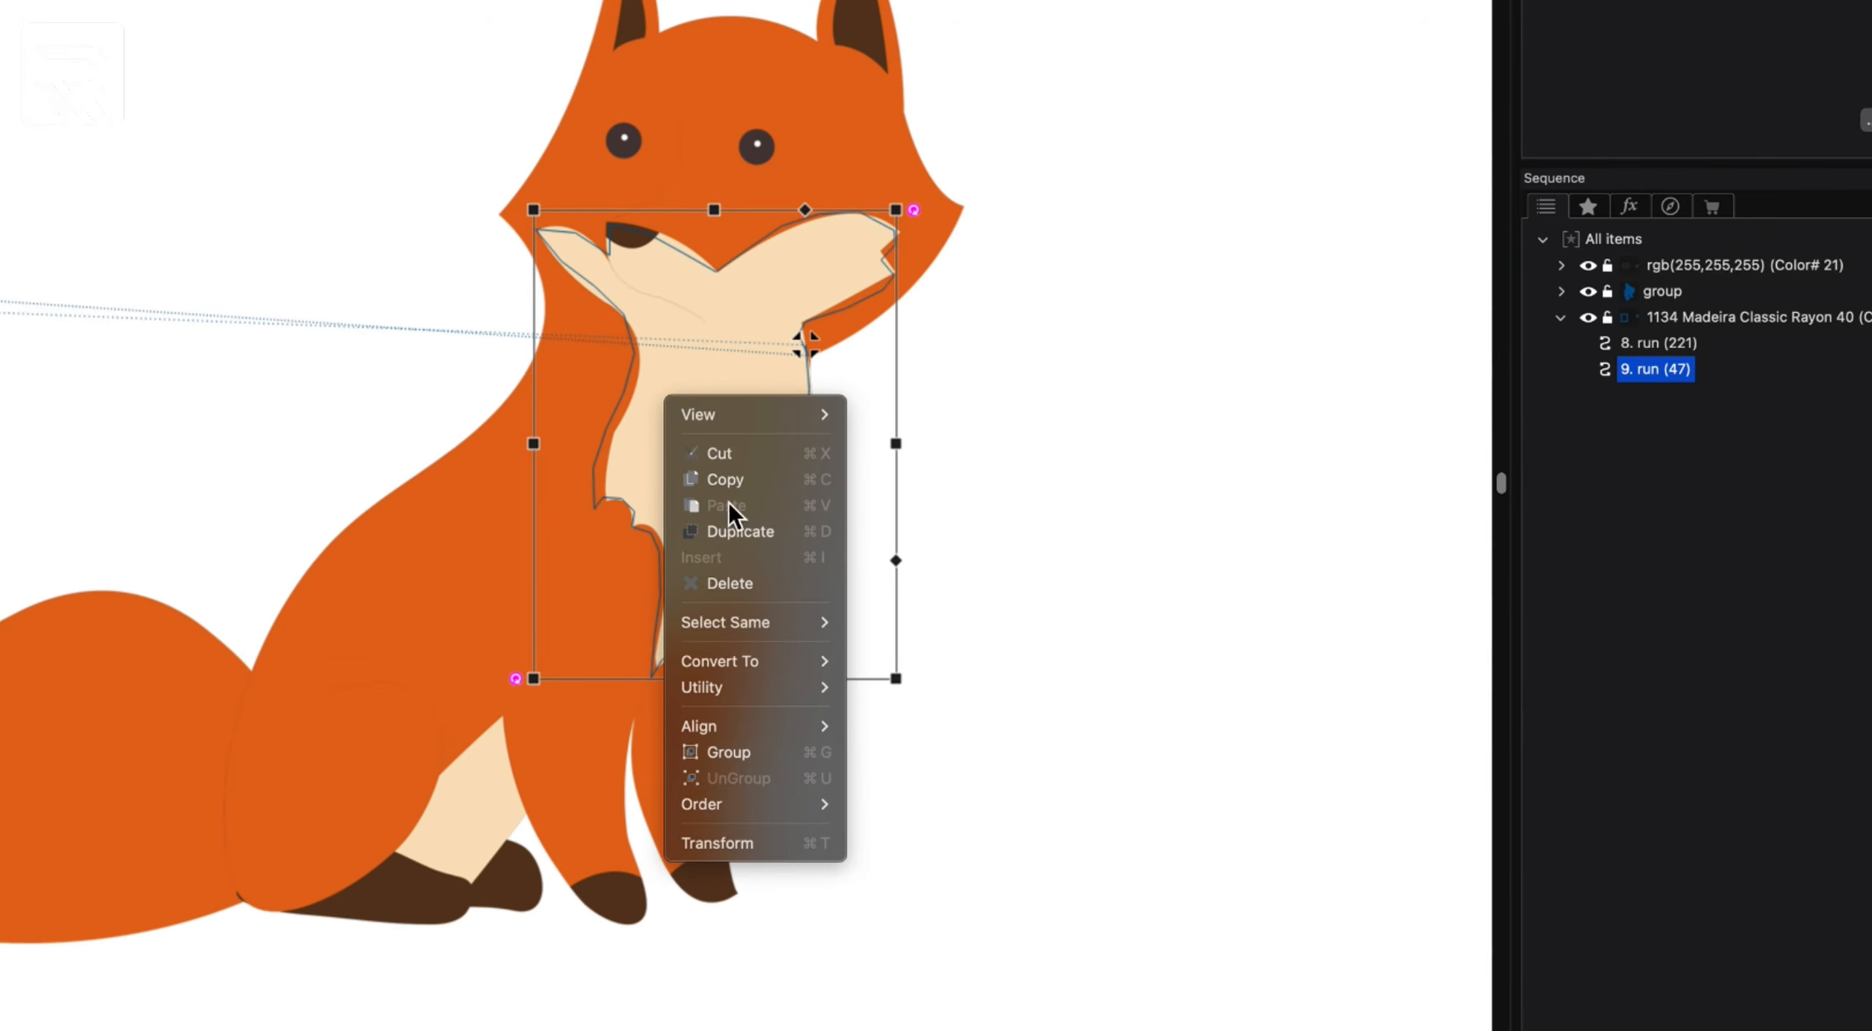
mouse_move(781, 667)
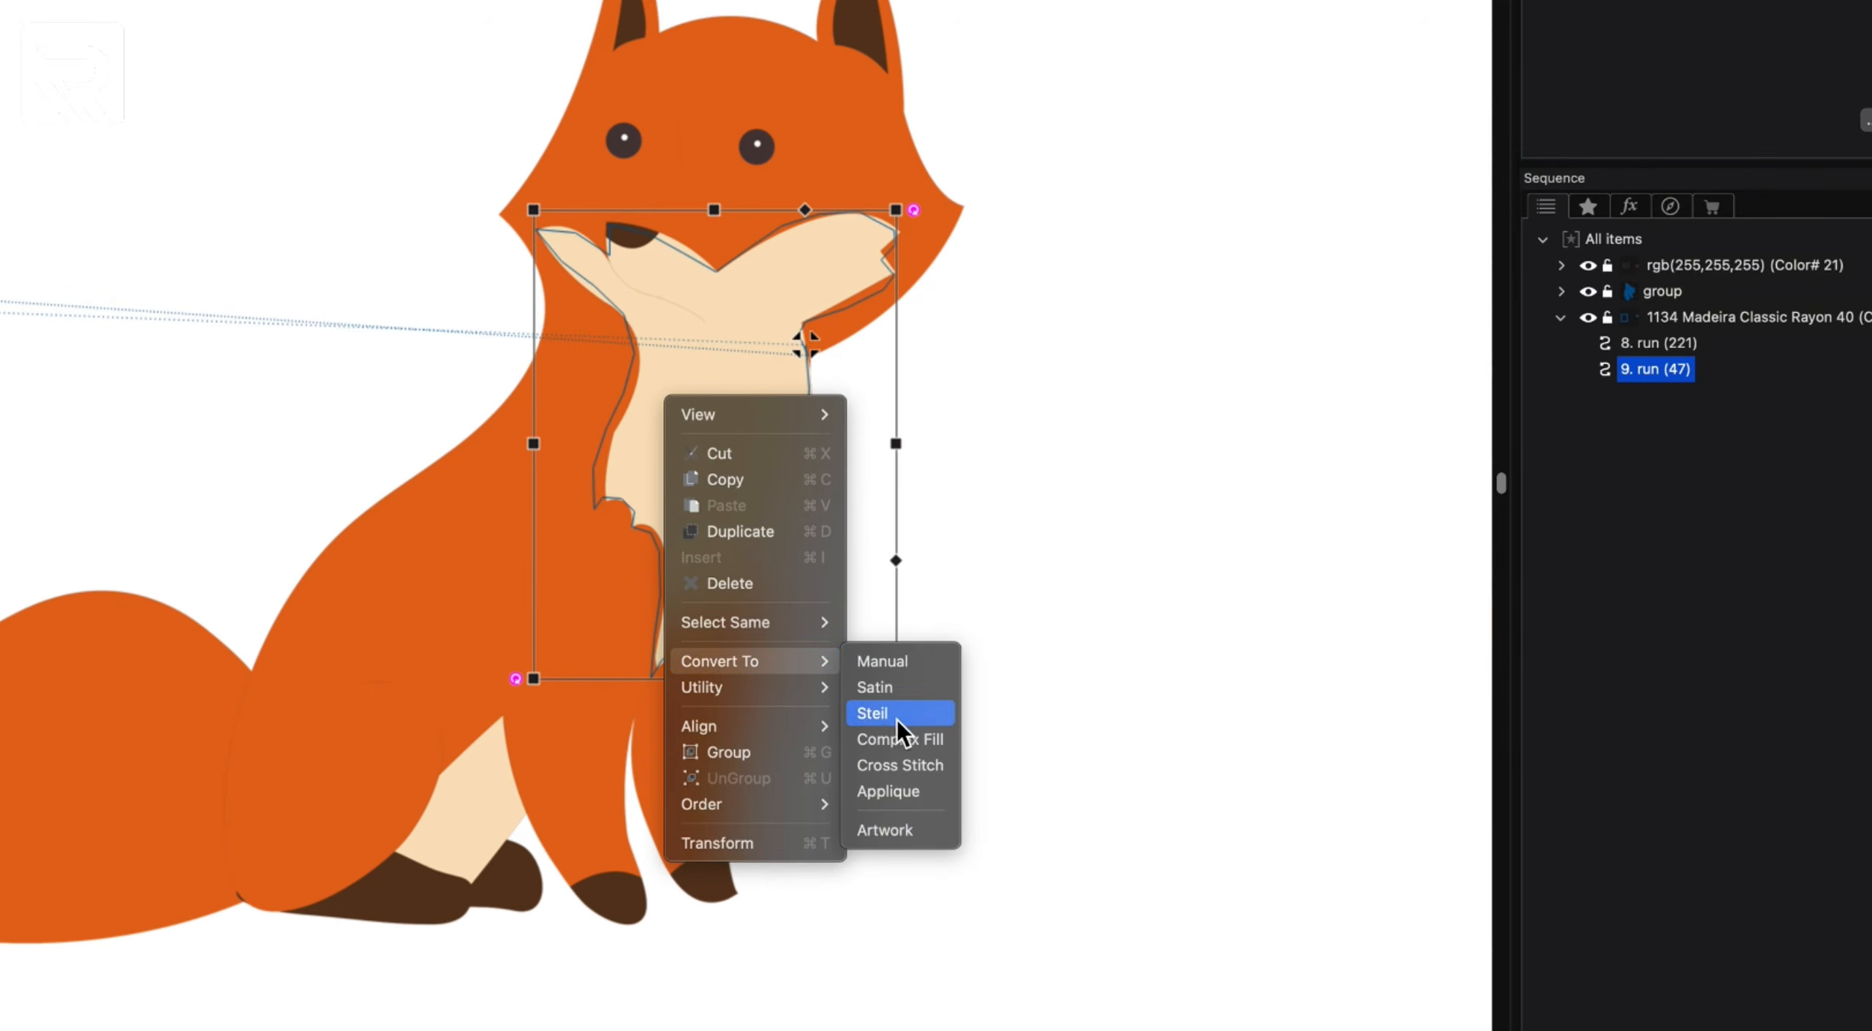
left_click(892, 740)
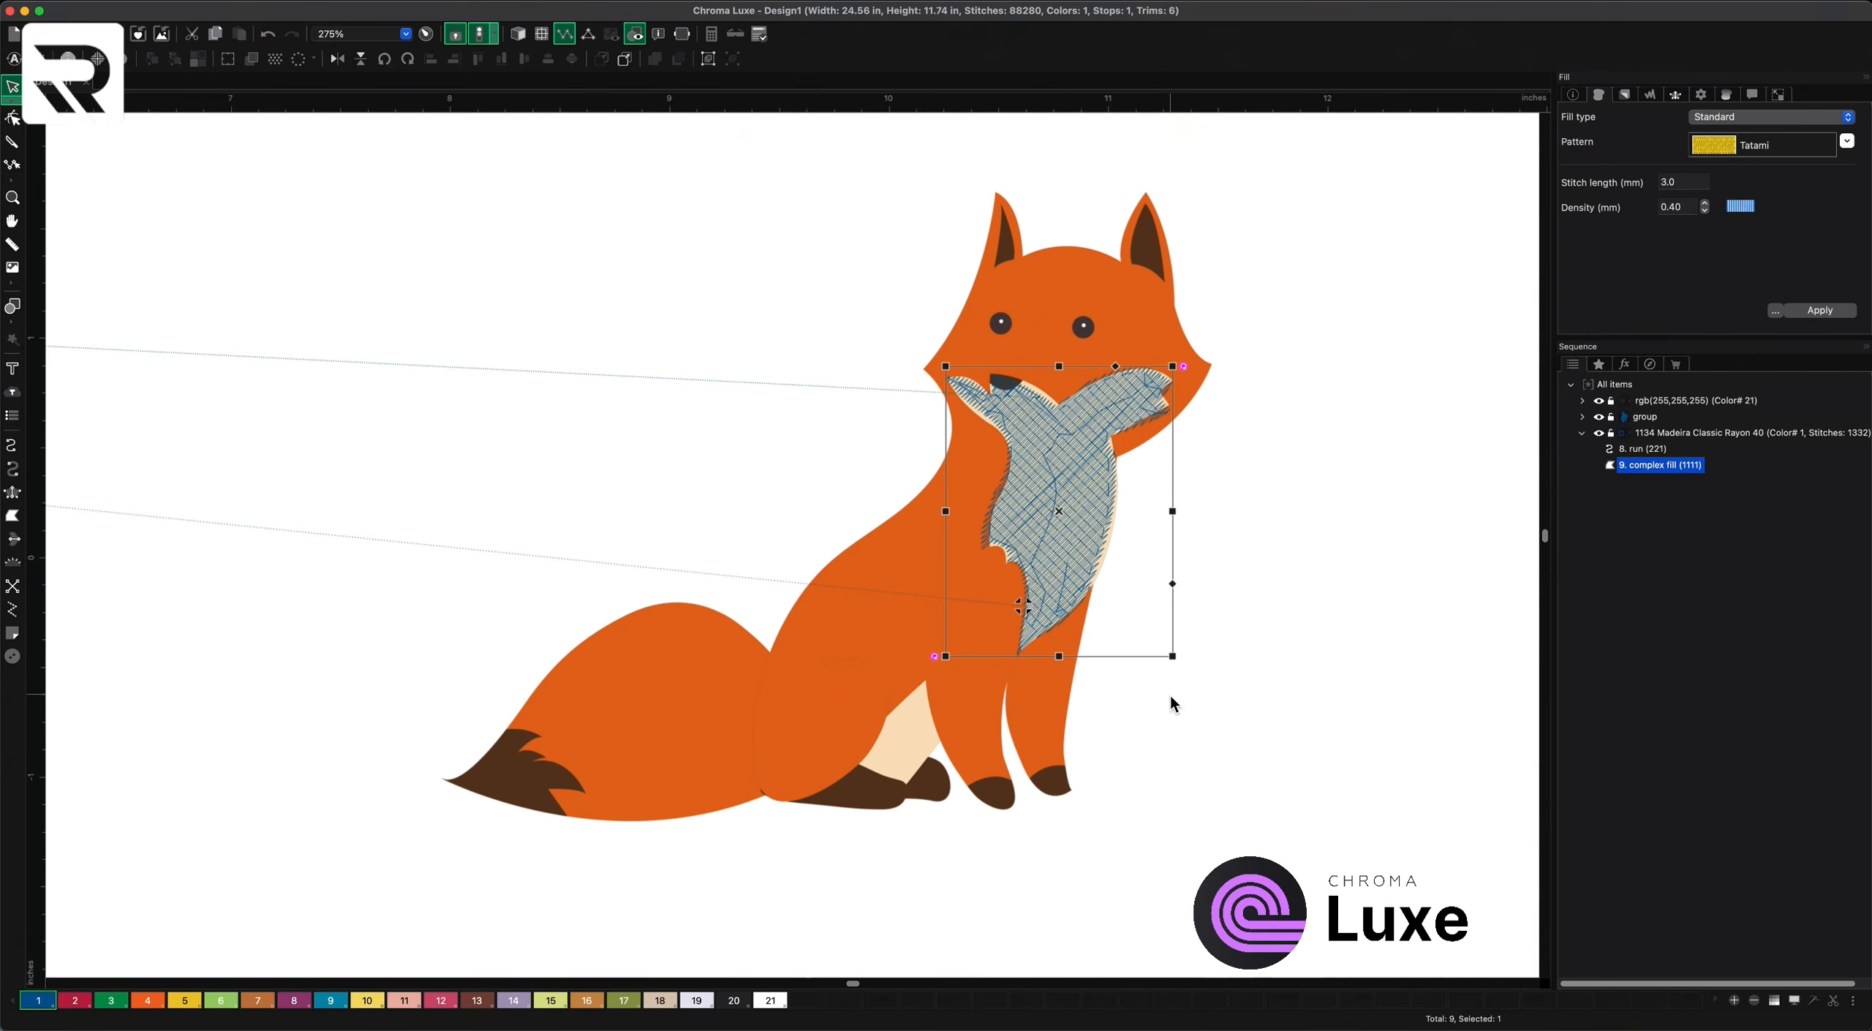
left_click(268, 34)
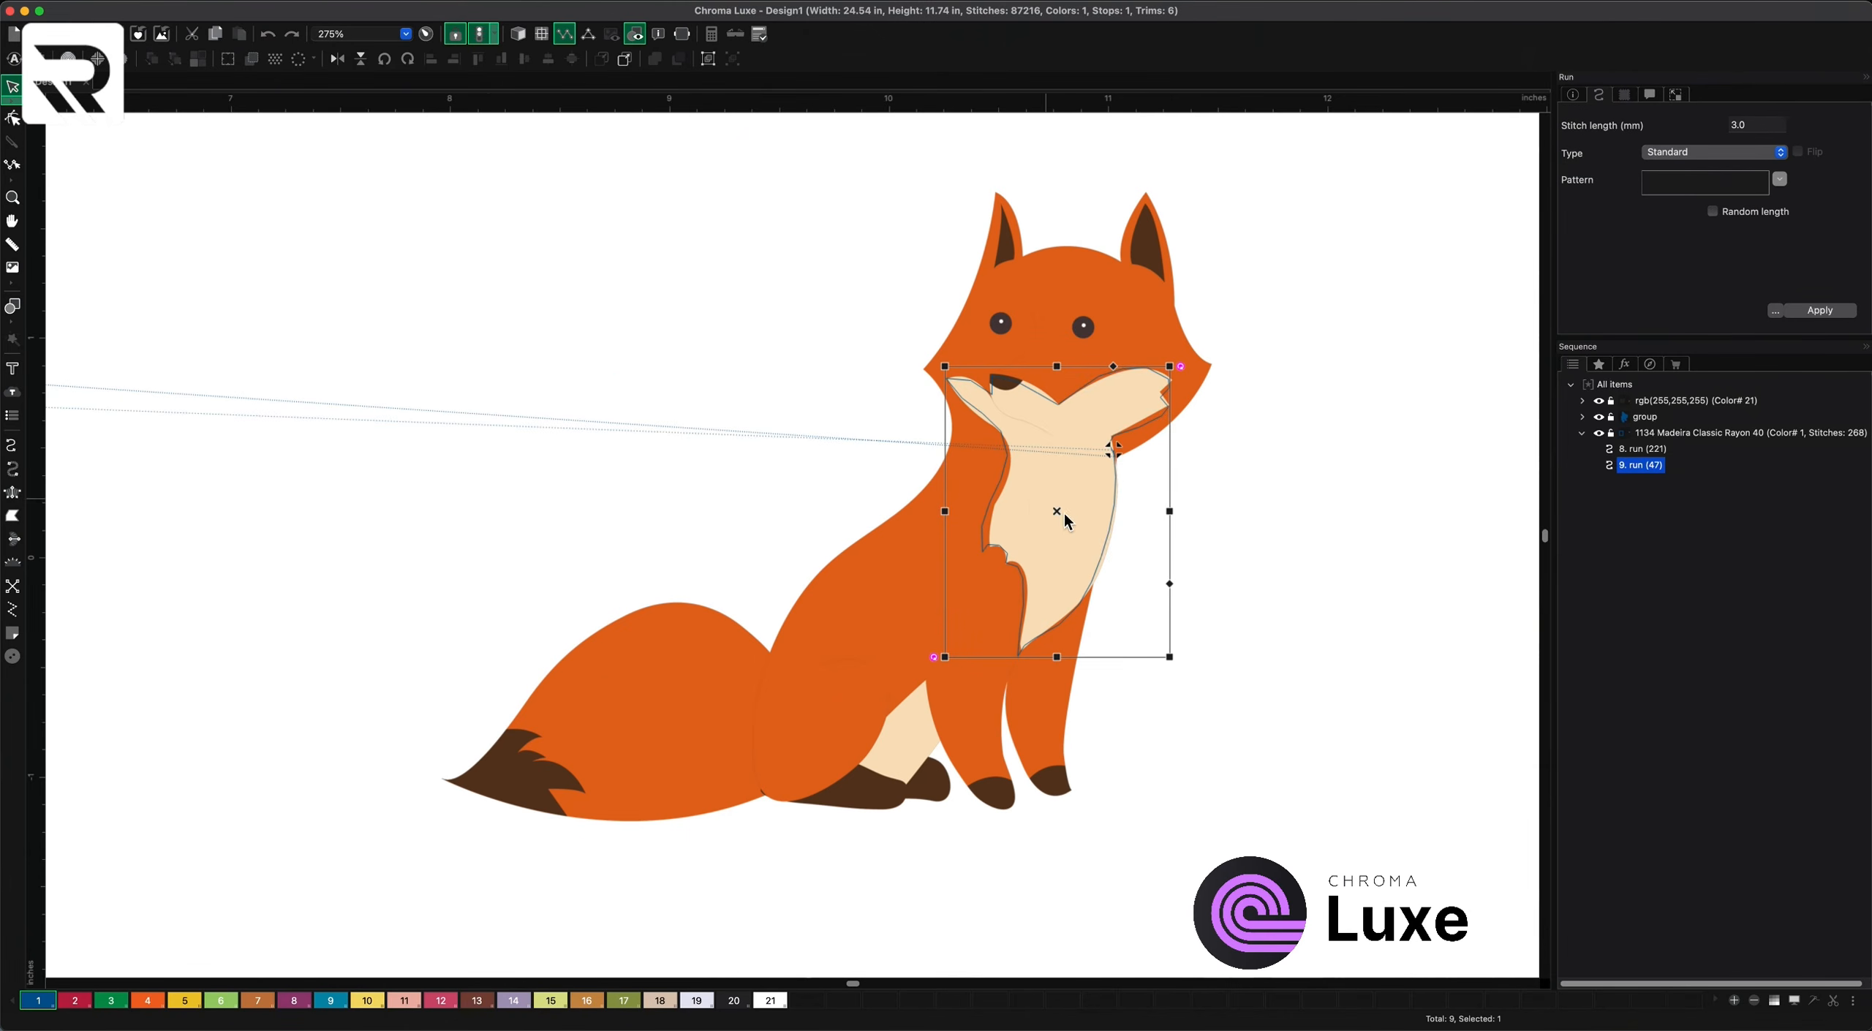
- Copy the fox's chest run and paste a duplicate in the same place
right_click(1031, 498)
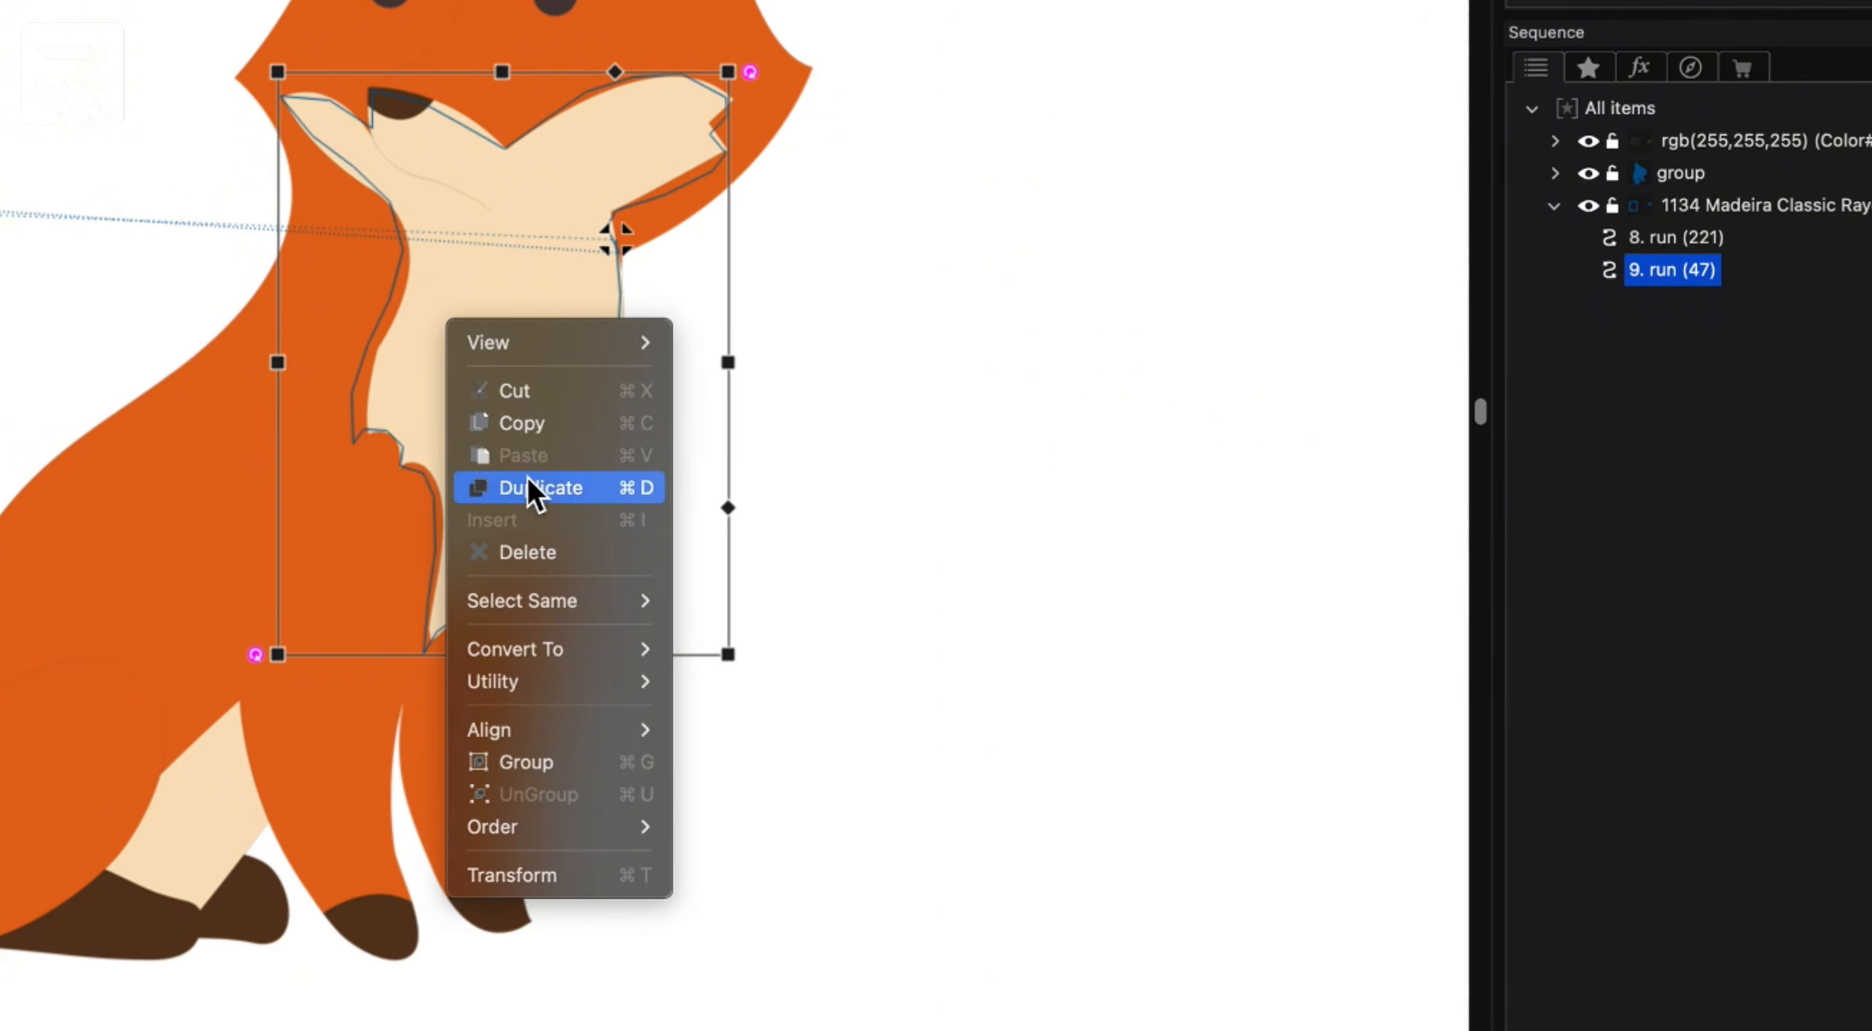
left_click(532, 424)
right_click(520, 396)
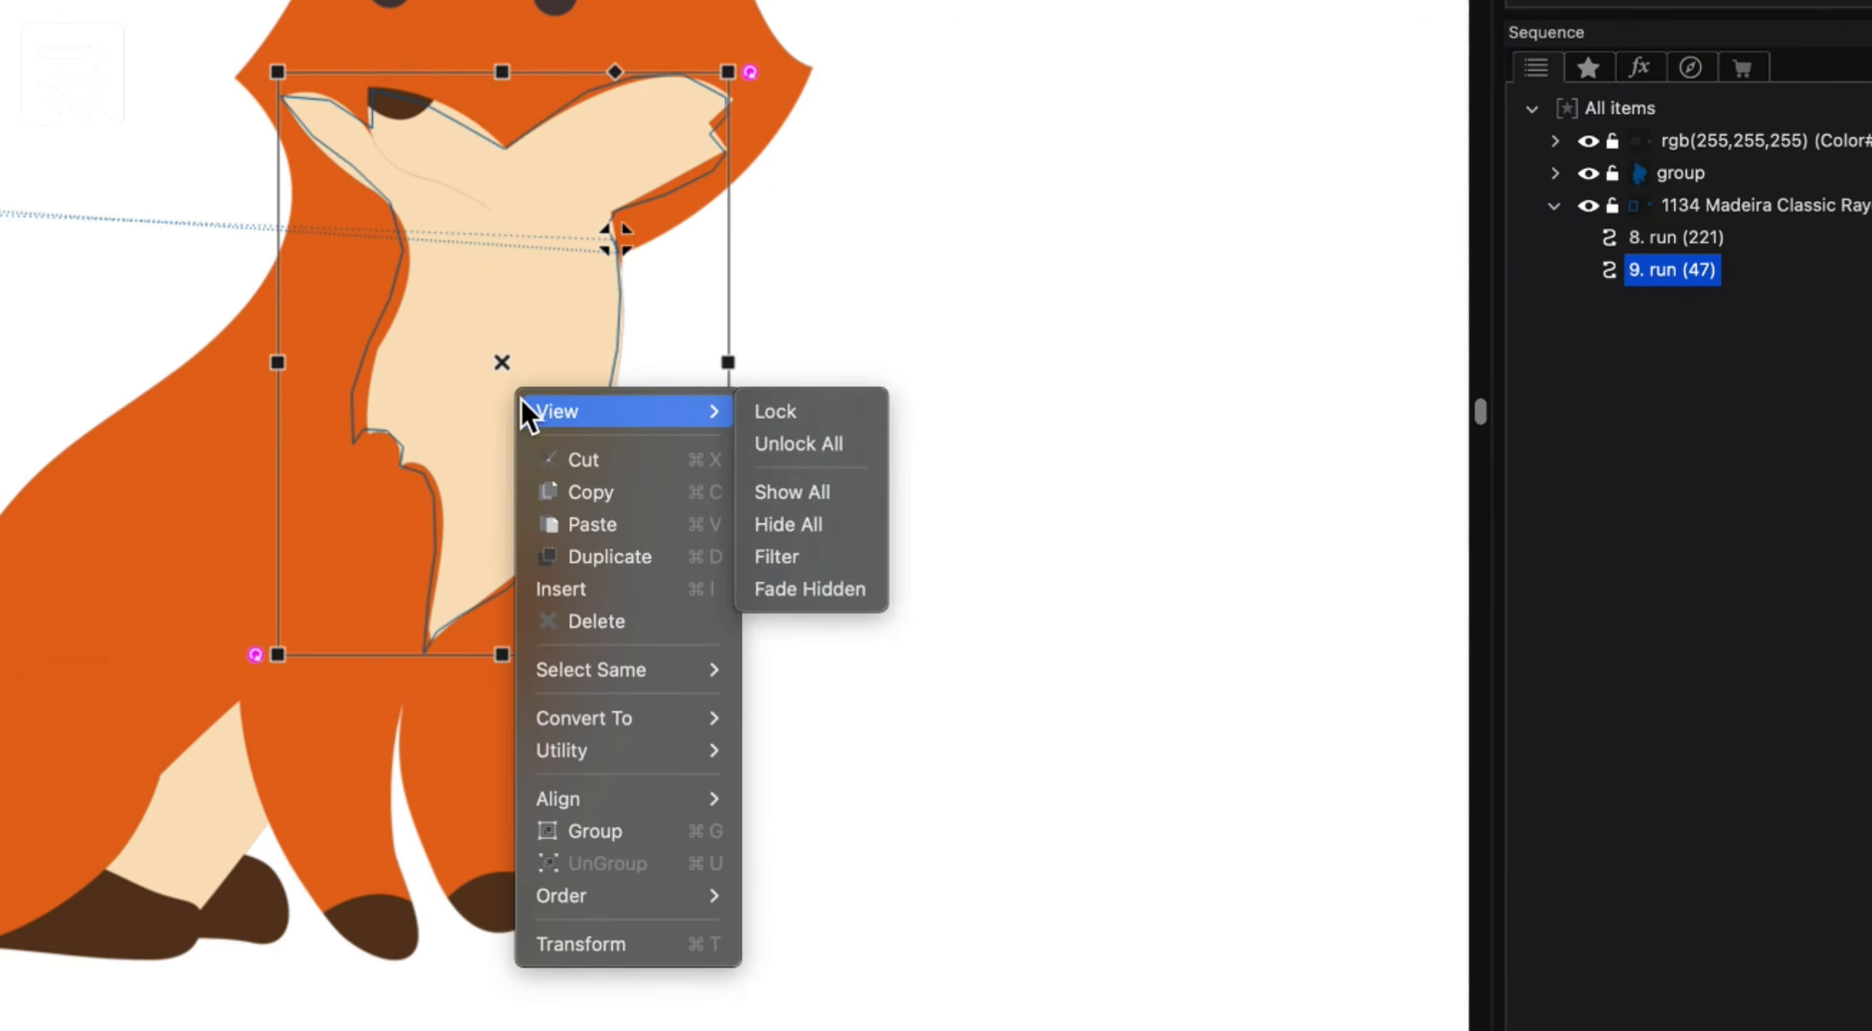
left_click(599, 523)
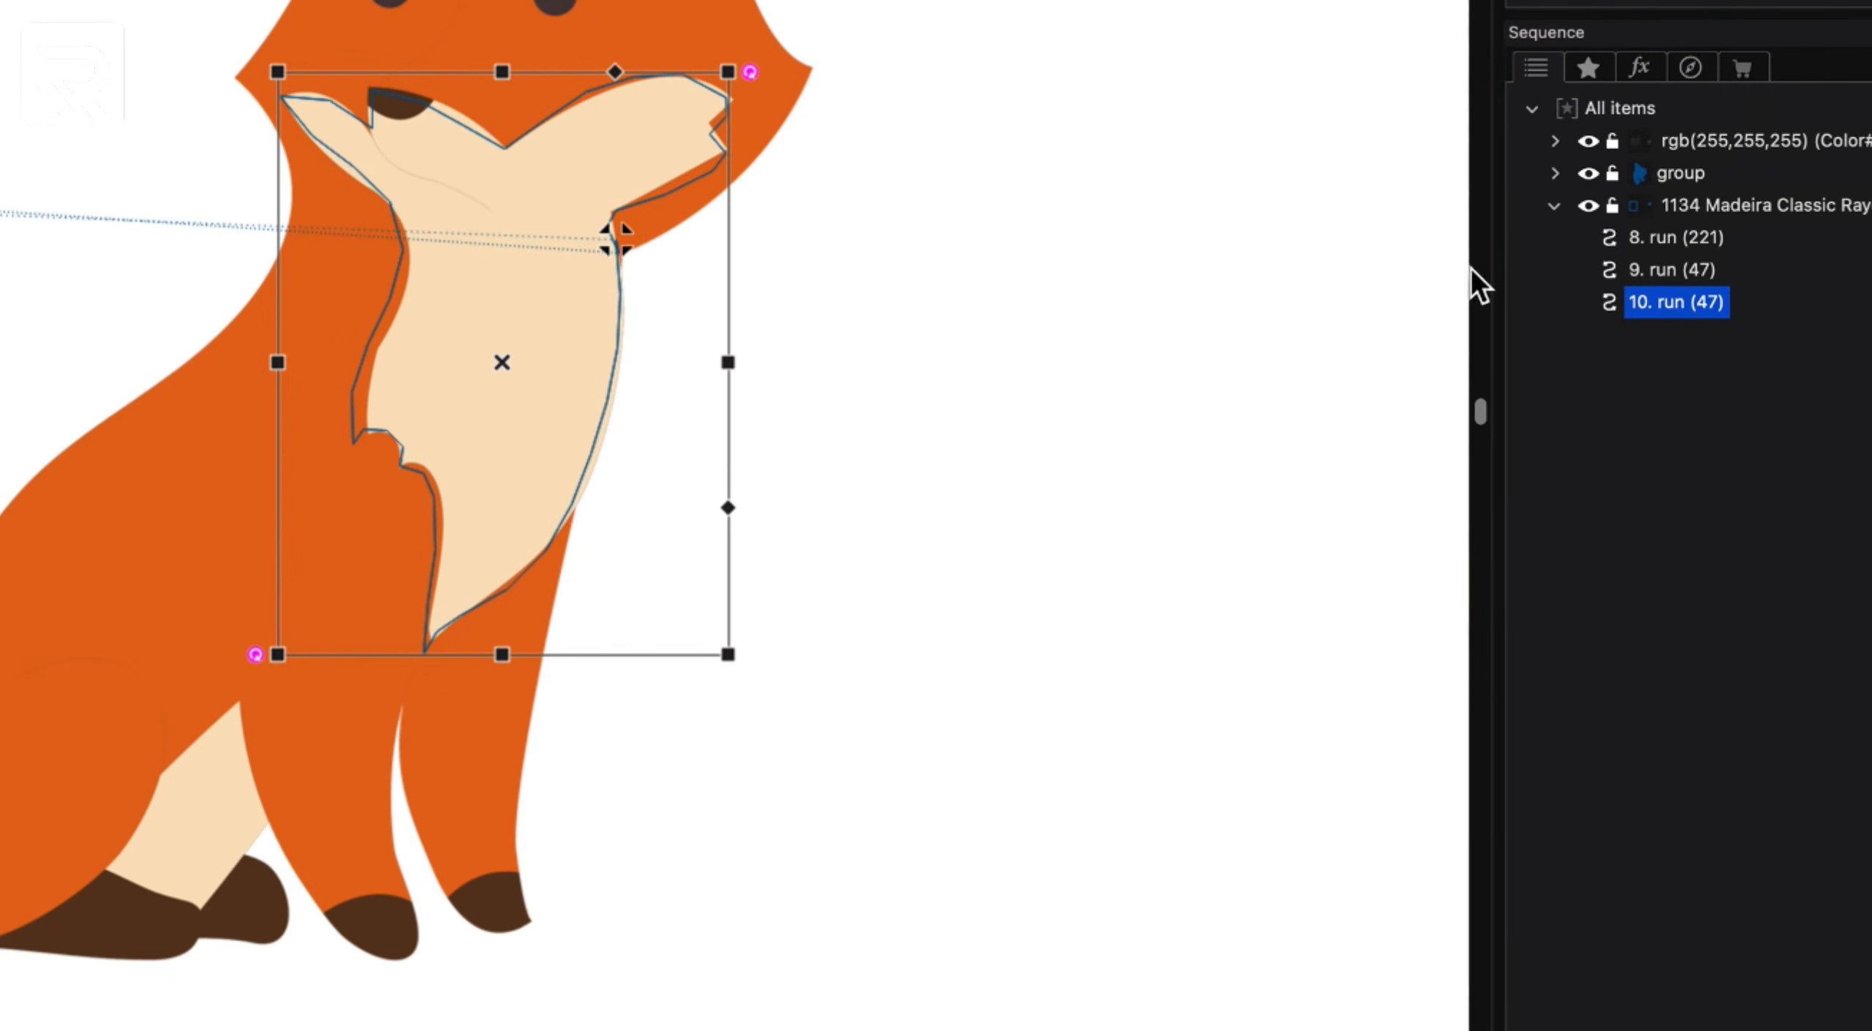
- Convert the original chest run to Complex Fill and assign it the pale yellow thread, Color# 10
left_click(1695, 272)
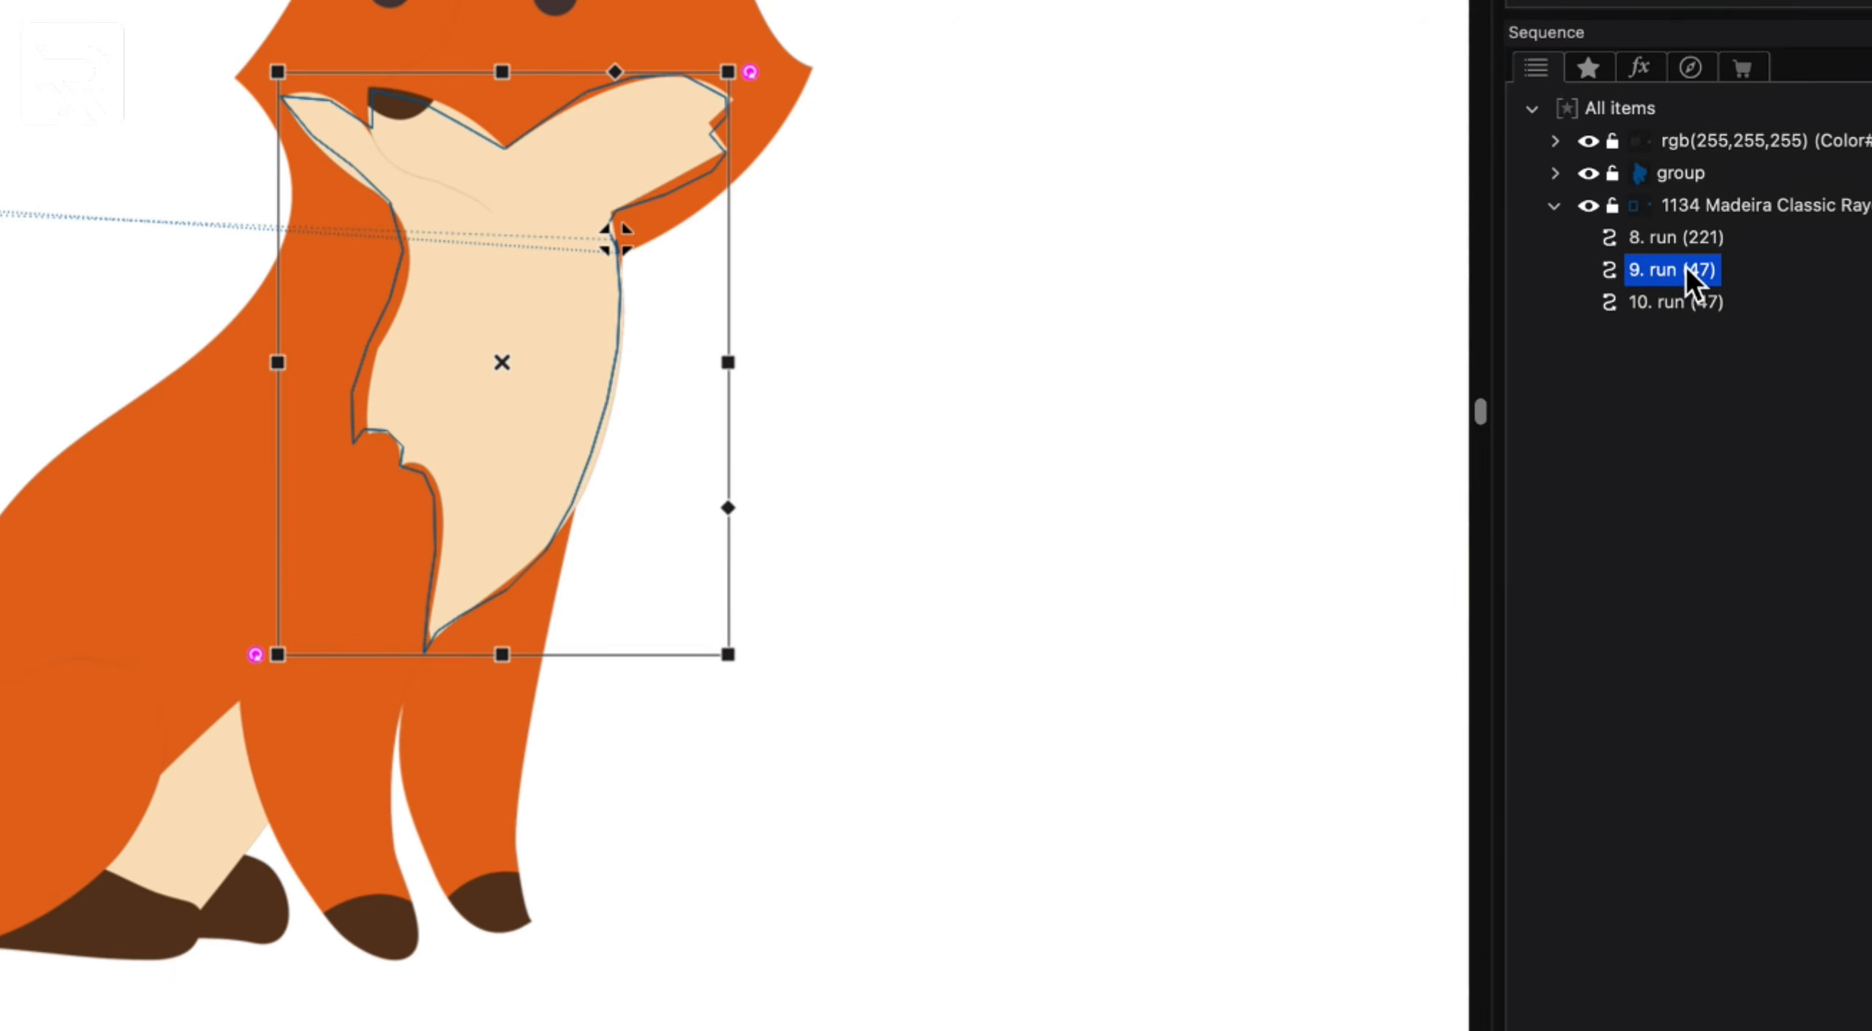
right_click(505, 309)
mouse_move(577, 633)
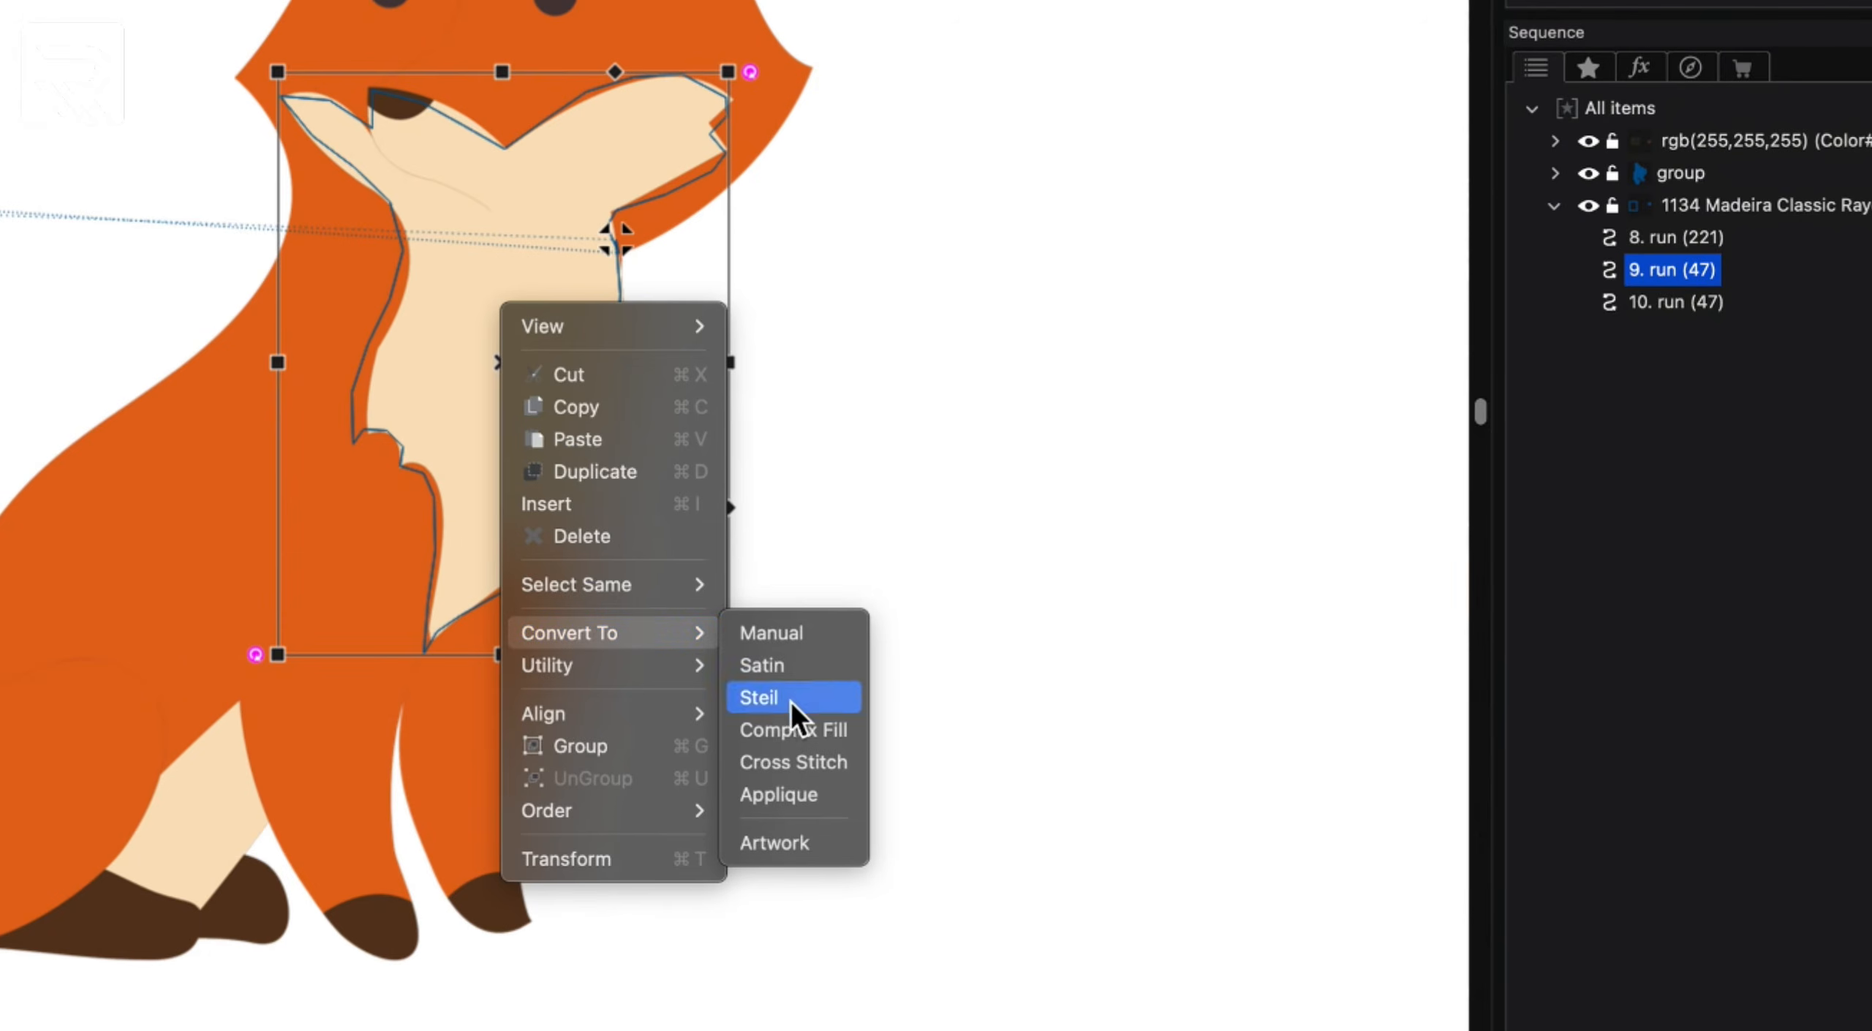
left_click(784, 729)
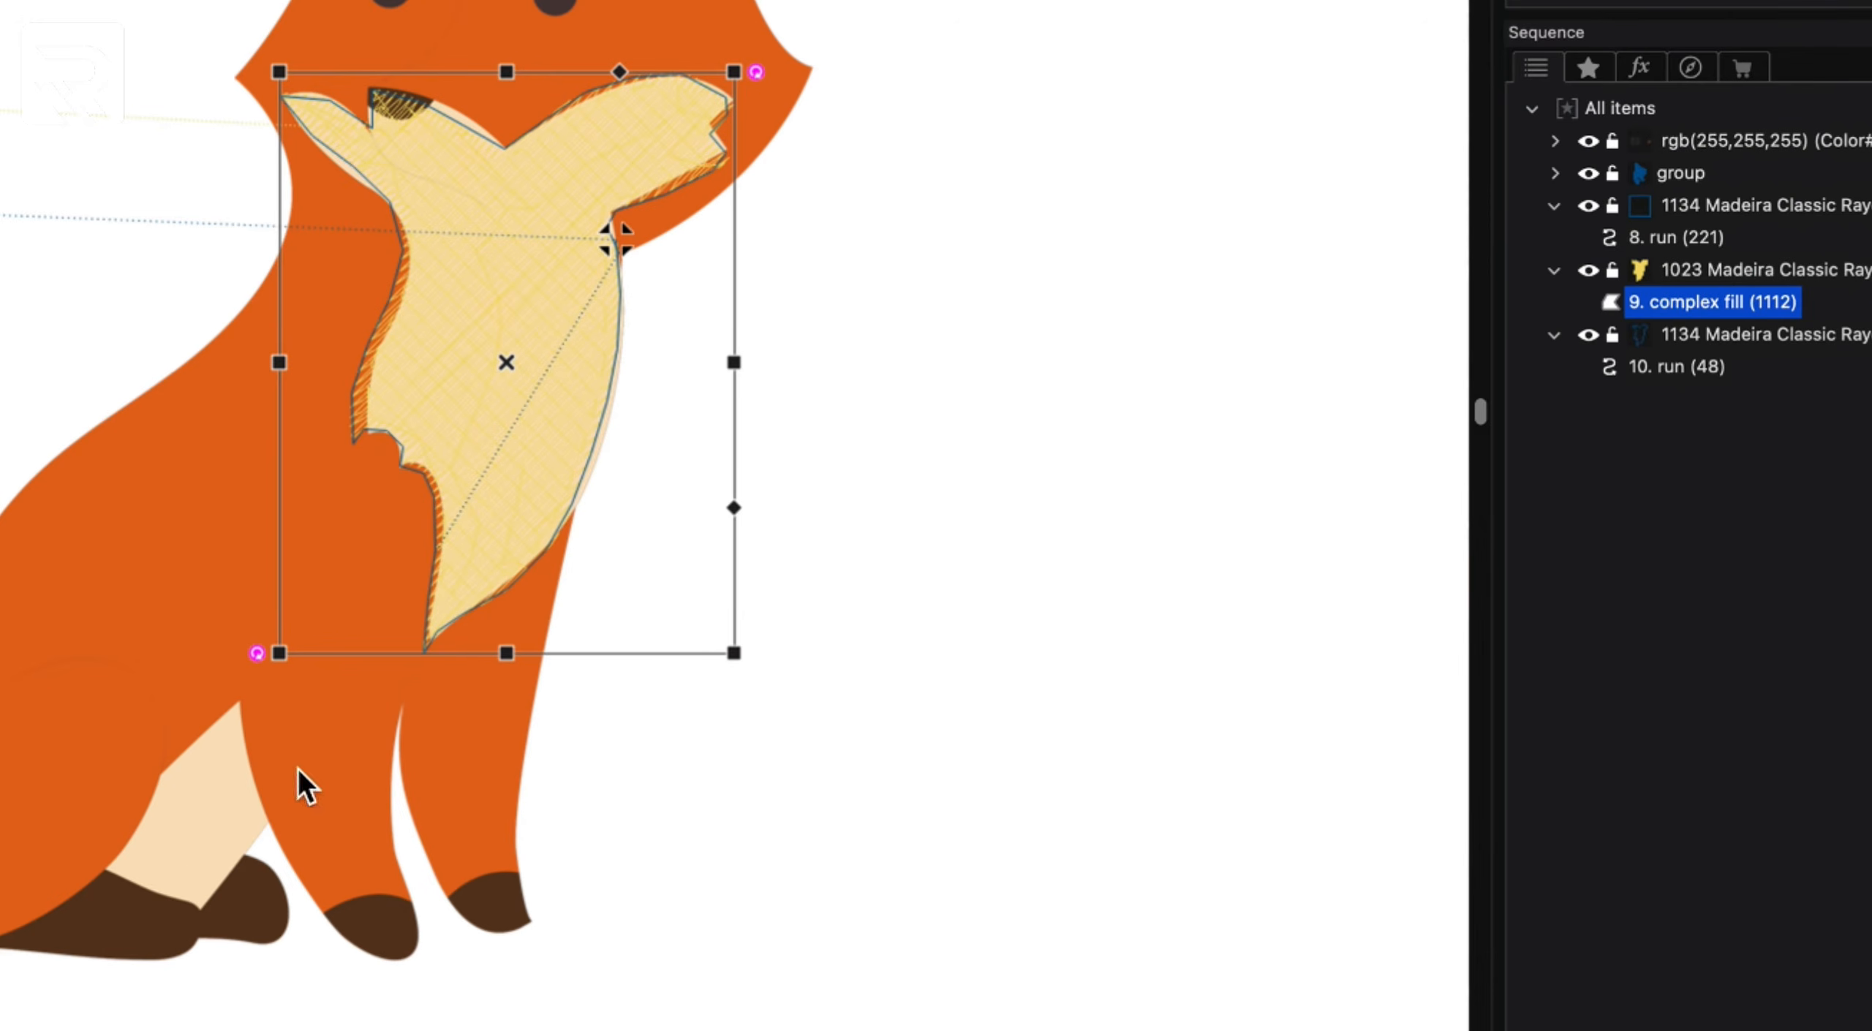
- Assign the duplicate chest run the black thread, Color# 20, and check the stitches with the bitmap artwork briefly hidden
left_click(1656, 368)
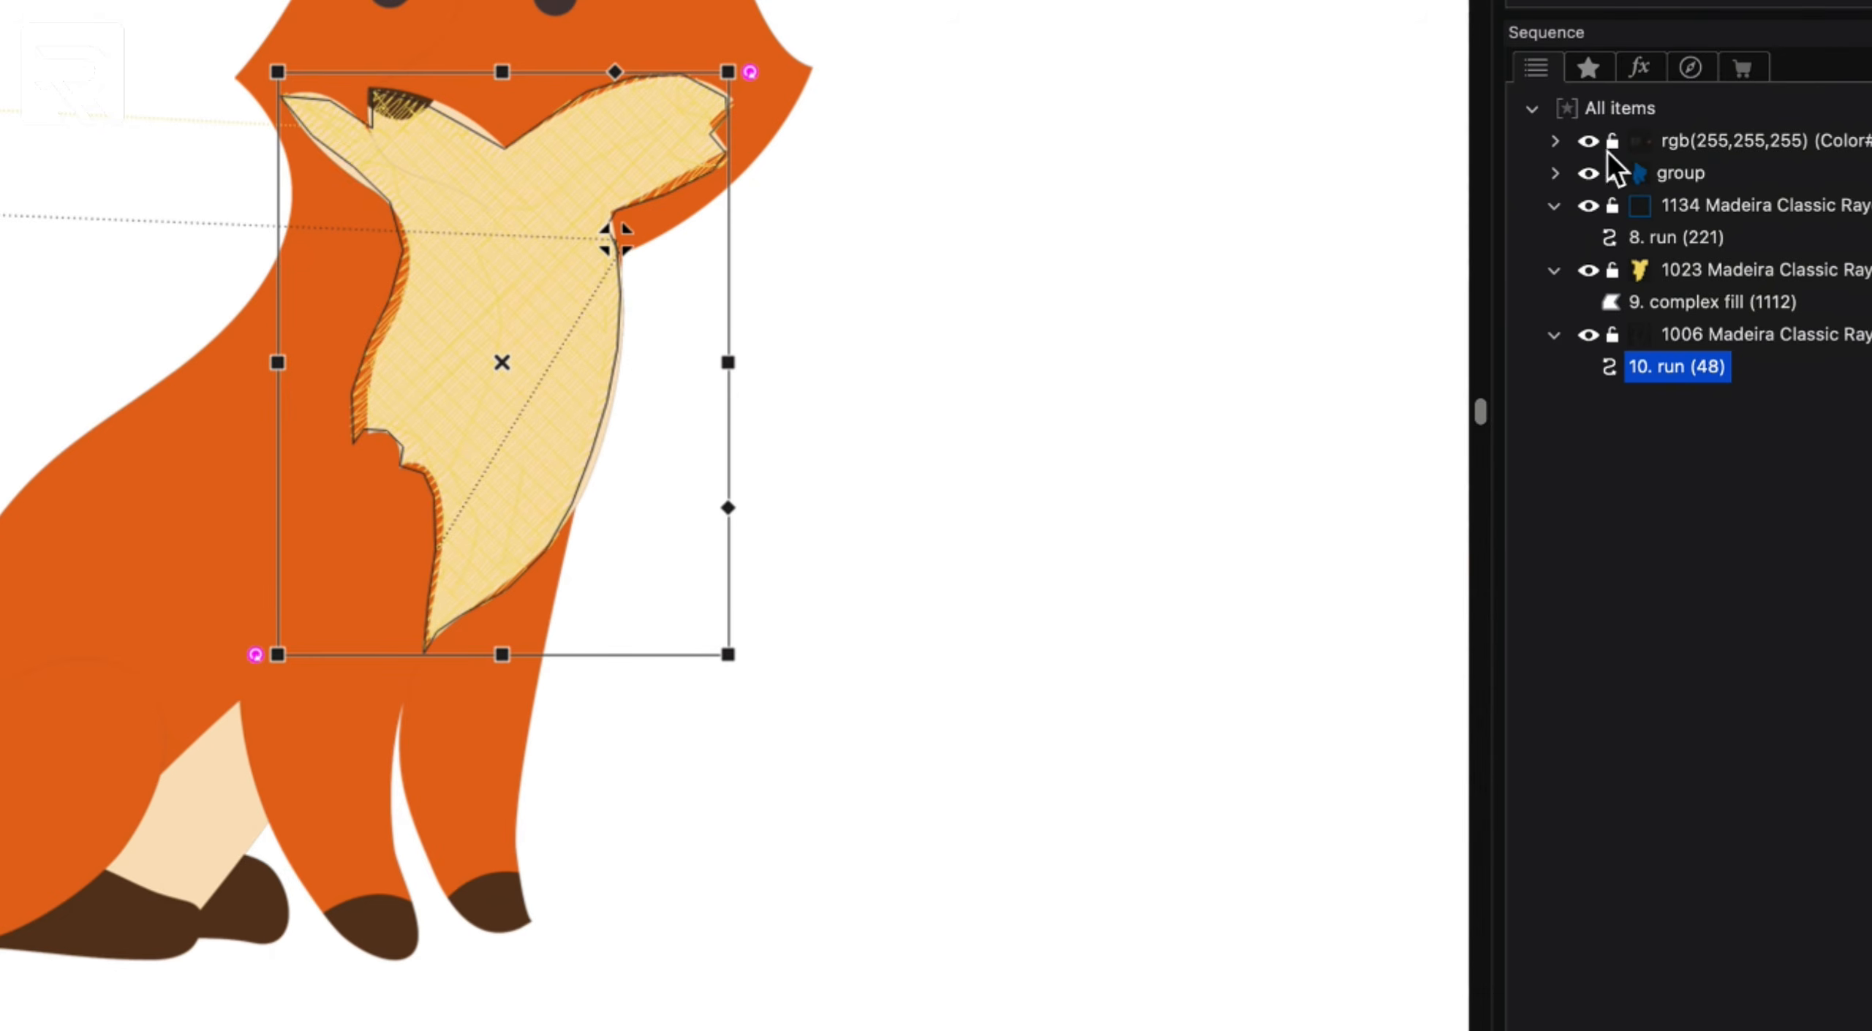
left_click(1588, 142)
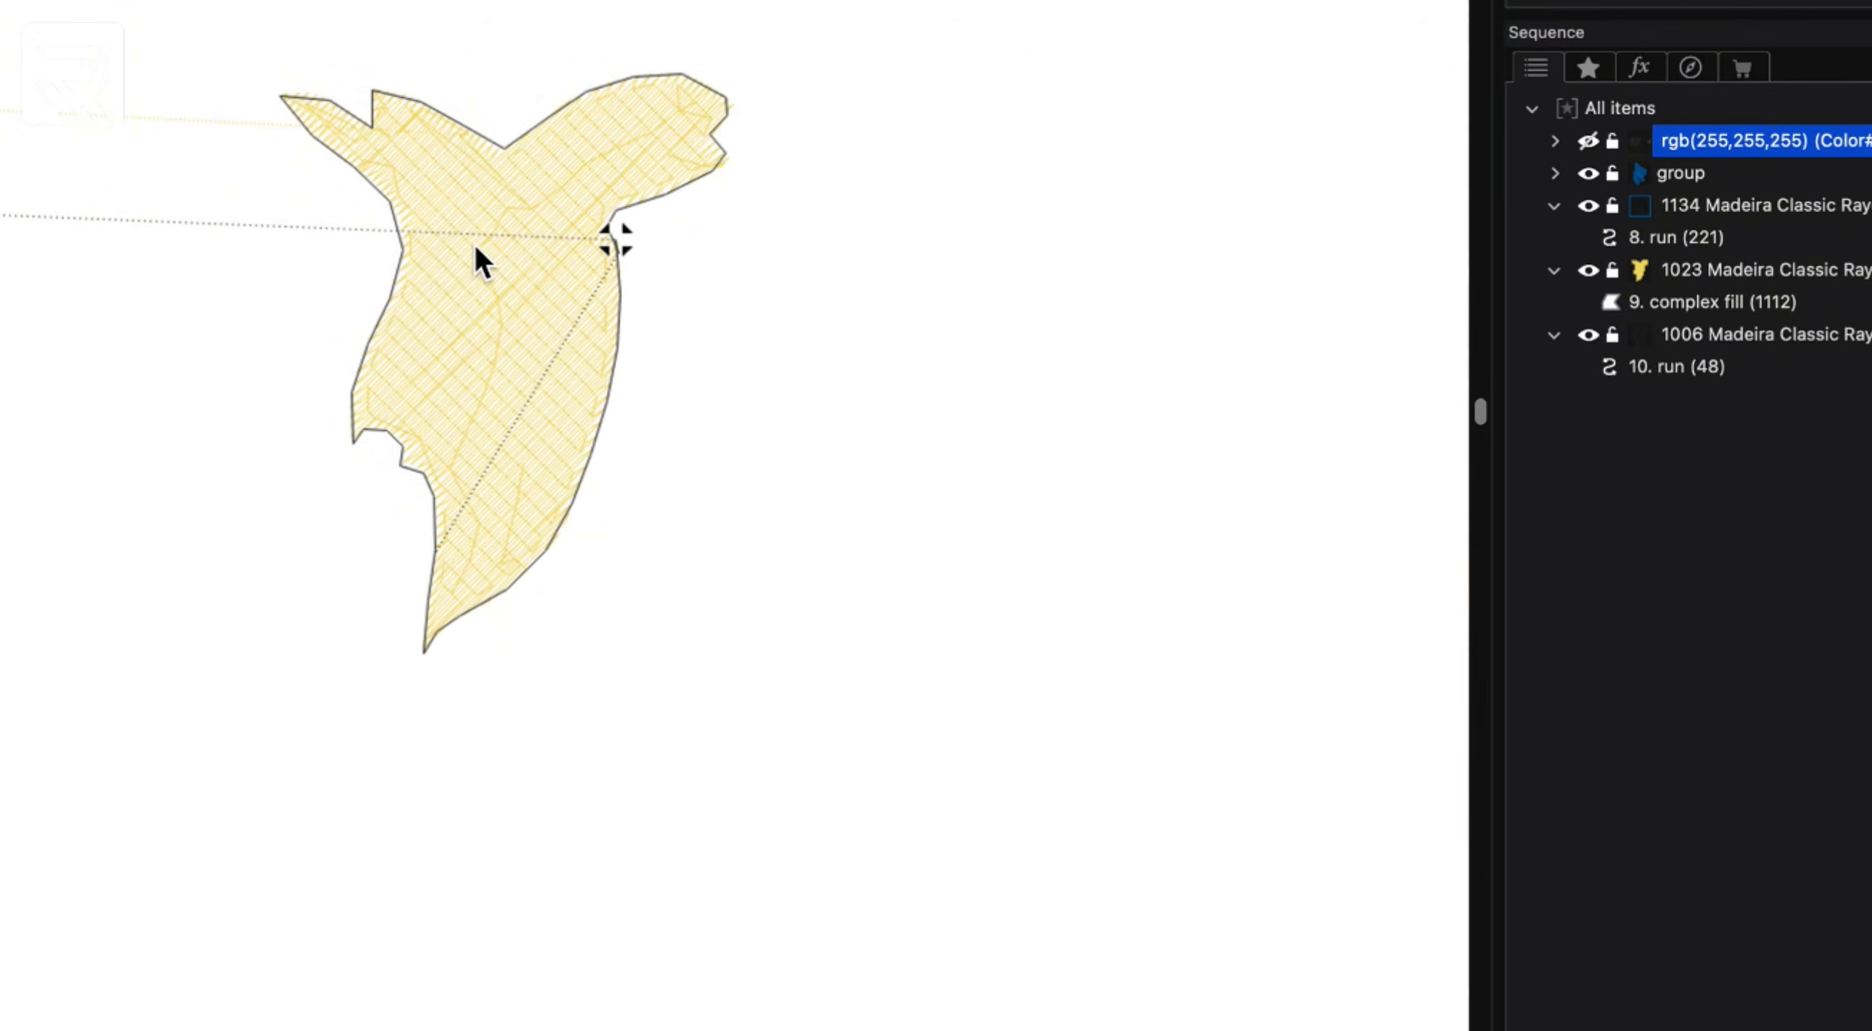
left_click(1589, 141)
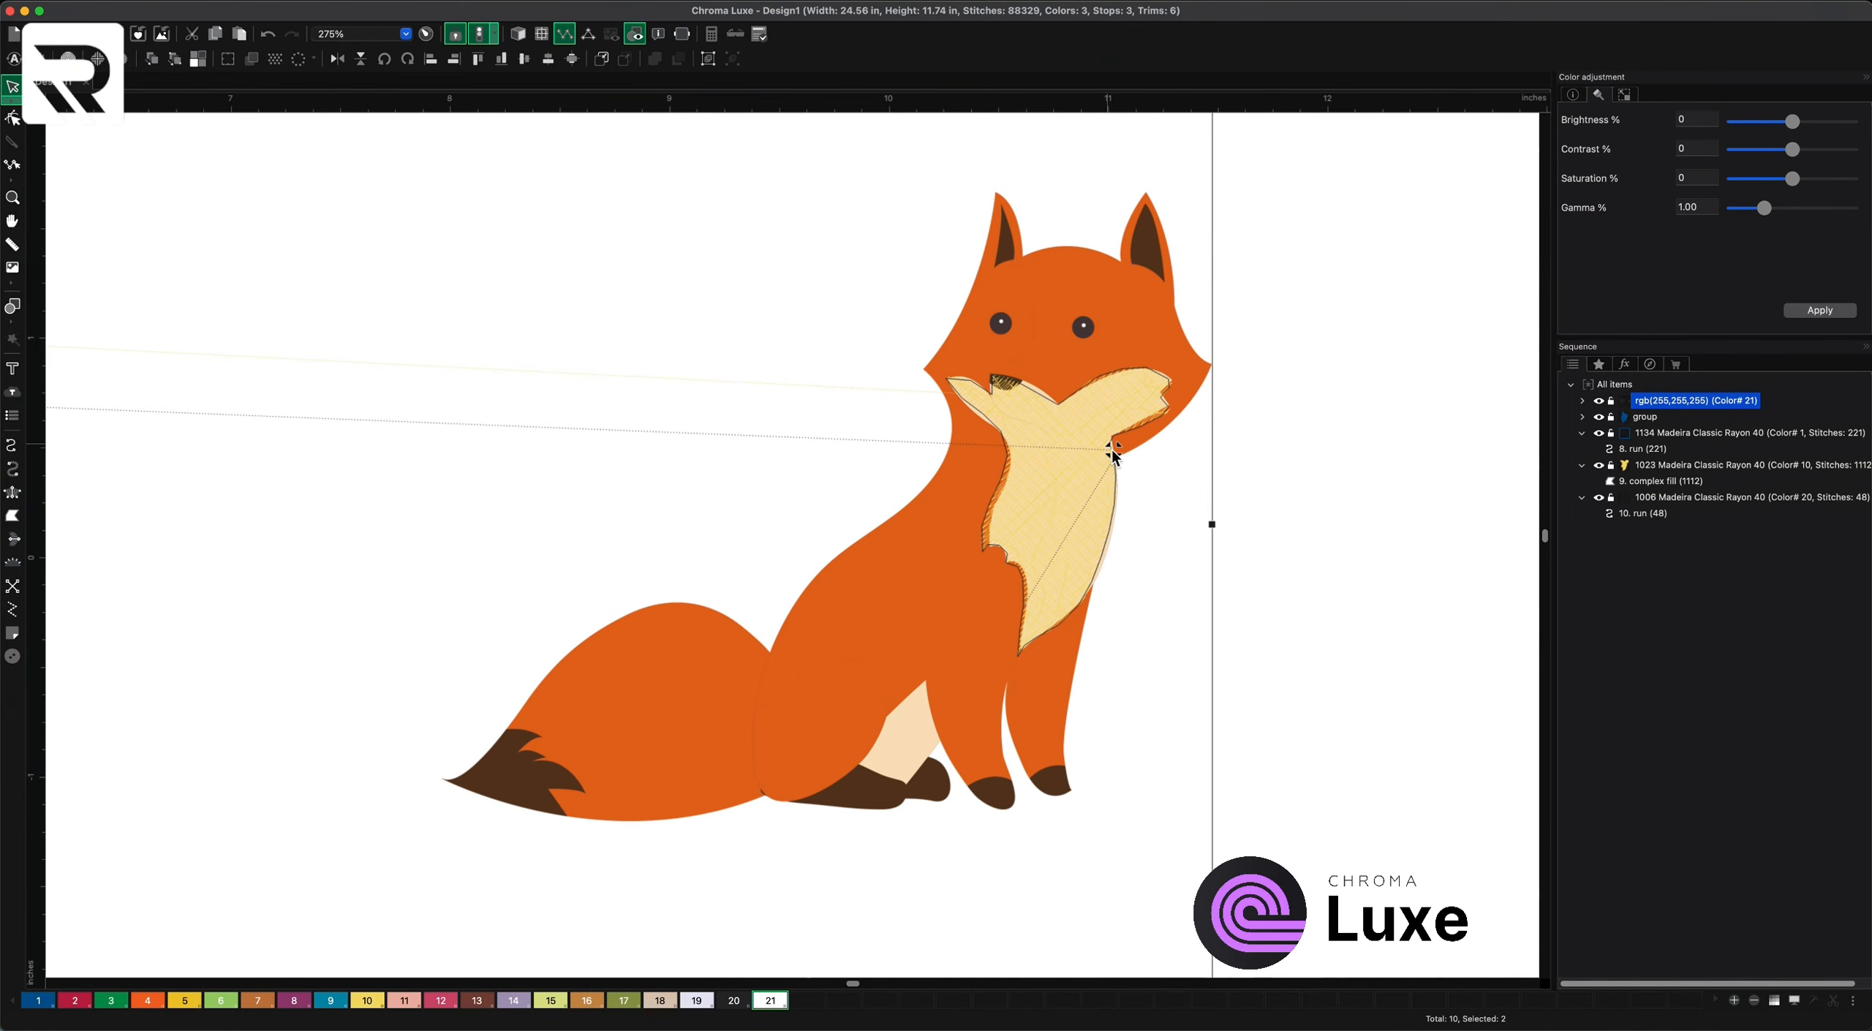
- Trace the fox's entire outer silhouette, including head, legs and tail, with a freehand Run starting below the cheek
left_click(12, 445)
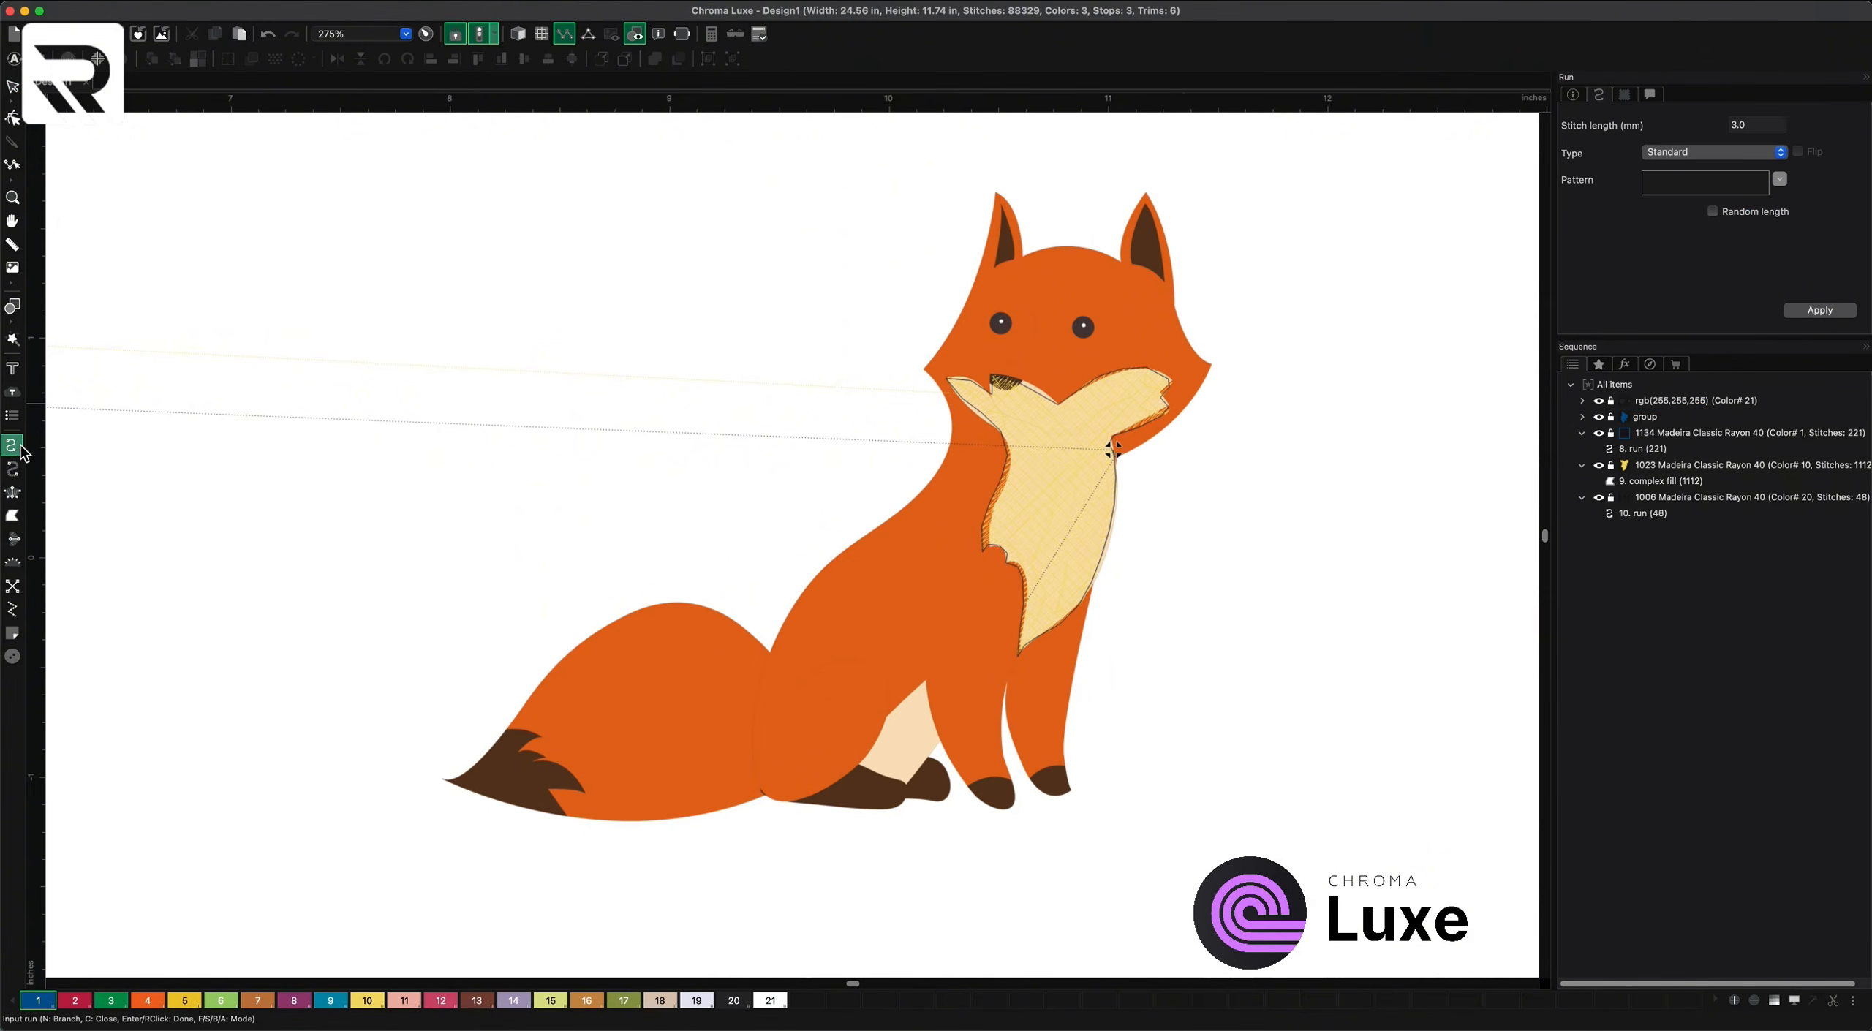
mouse_move(1116, 461)
left_mouse_down()
mouse_move(1211, 376)
mouse_move(1163, 223)
mouse_move(1145, 194)
mouse_move(1118, 256)
mouse_move(1034, 253)
mouse_move(998, 203)
mouse_move(930, 373)
mouse_move(954, 442)
mouse_move(904, 521)
mouse_move(796, 589)
mouse_move(772, 647)
mouse_move(687, 601)
mouse_move(457, 776)
mouse_move(661, 815)
mouse_move(780, 796)
mouse_move(897, 809)
mouse_move(947, 796)
mouse_move(942, 739)
mouse_move(968, 792)
mouse_move(1009, 807)
mouse_move(1008, 695)
mouse_move(1017, 746)
mouse_move(1071, 797)
mouse_move(1124, 452)
left_mouse_up()
key("Return")
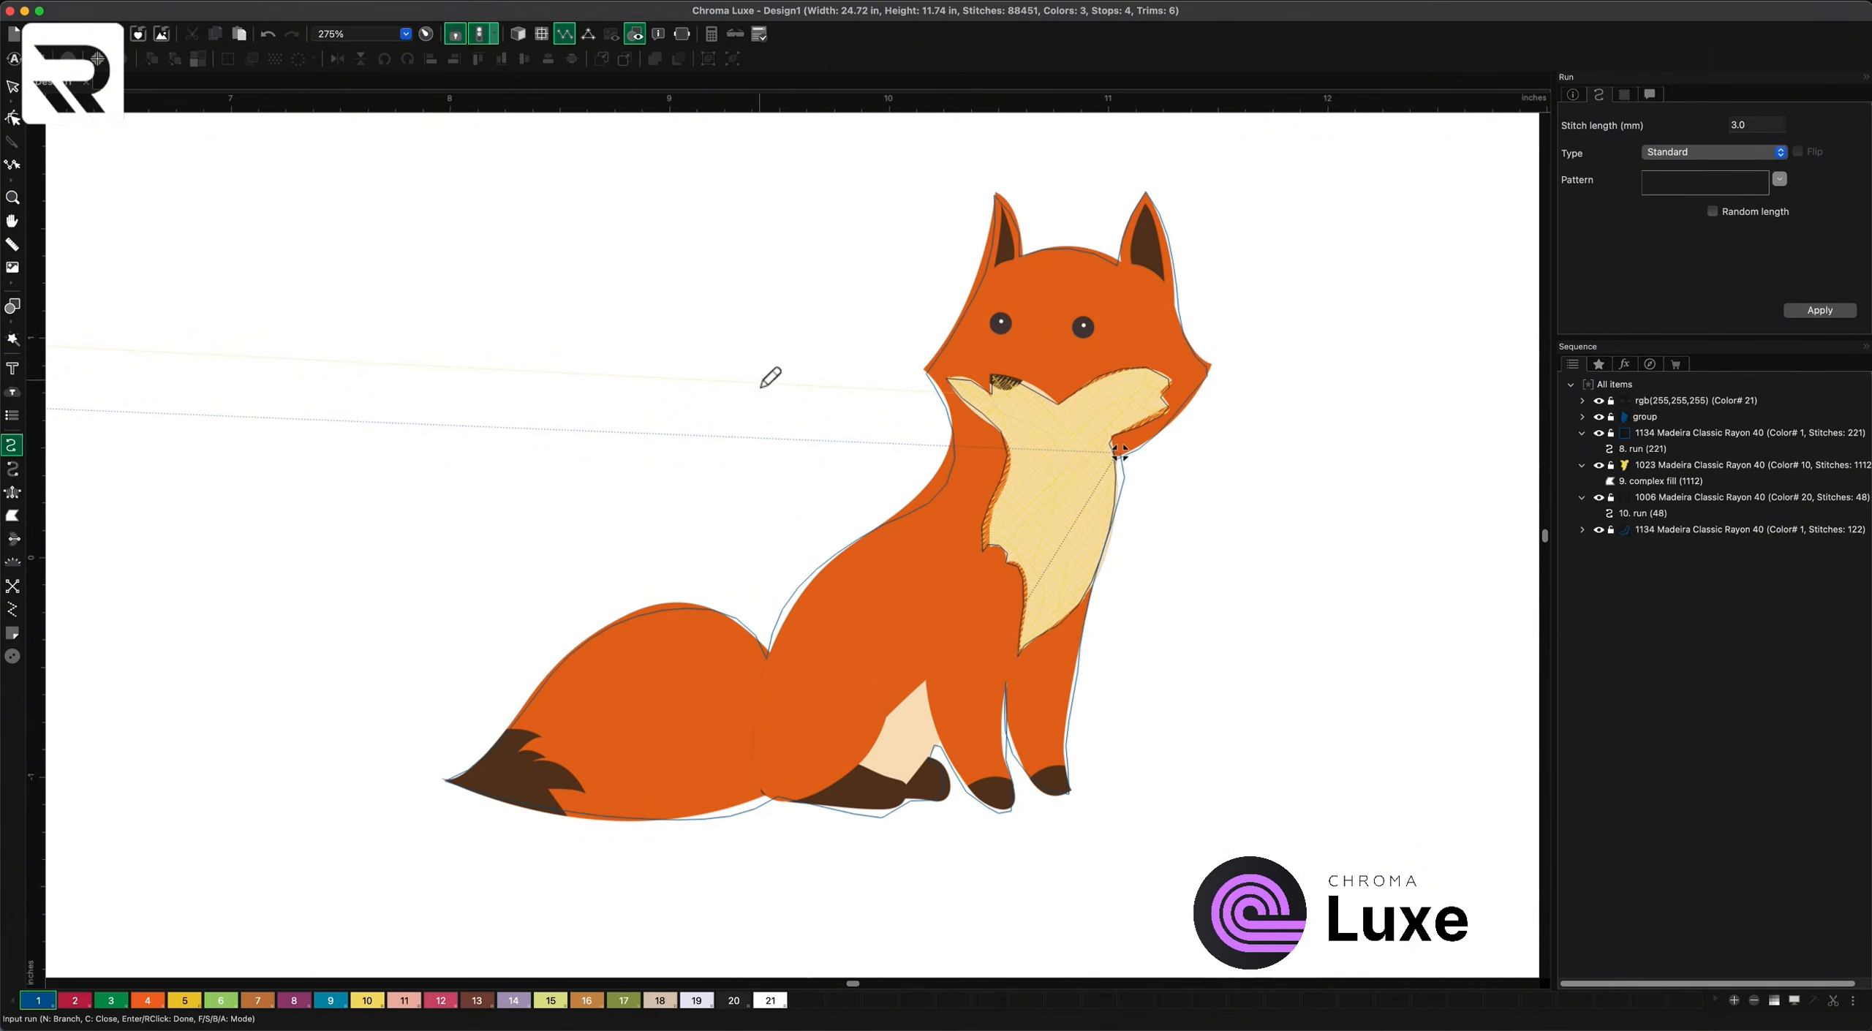
key("Escape")
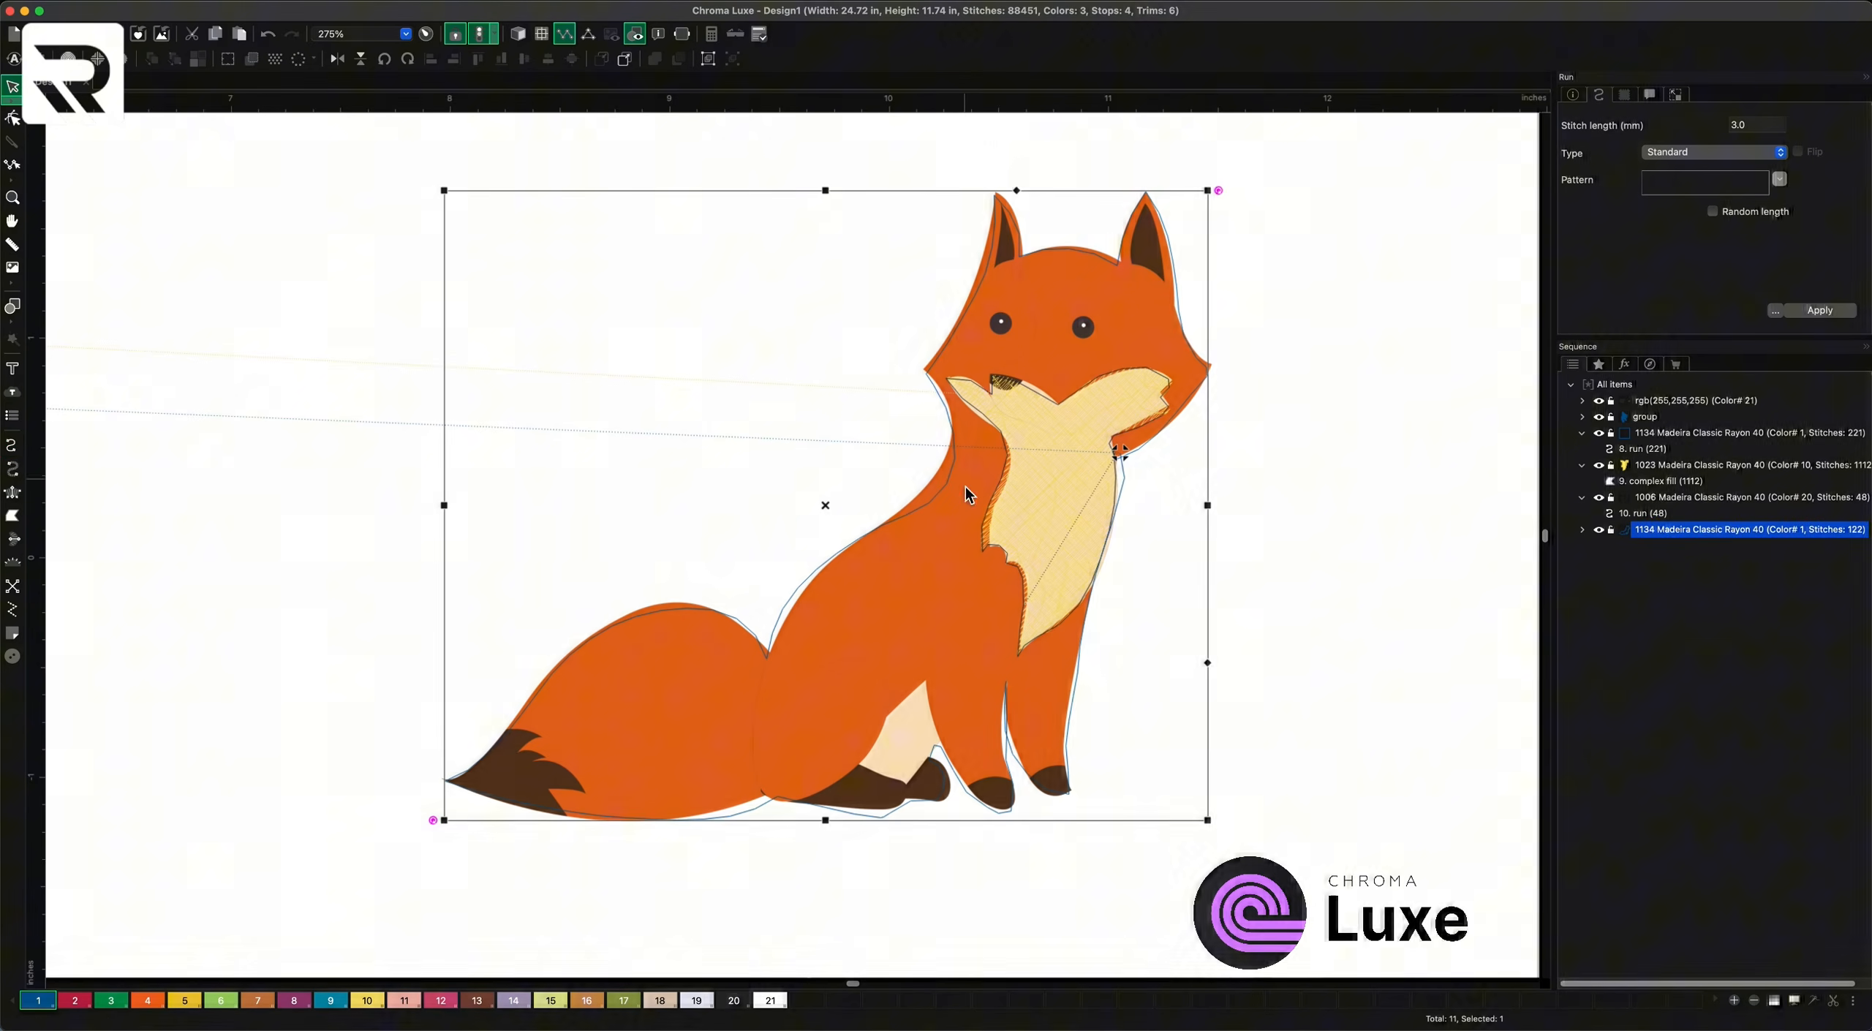
- Copy the fox's silhouette run and paste a duplicate in the same place
right_click(930, 564)
left_click(968, 615)
right_click(924, 575)
left_click(1003, 658)
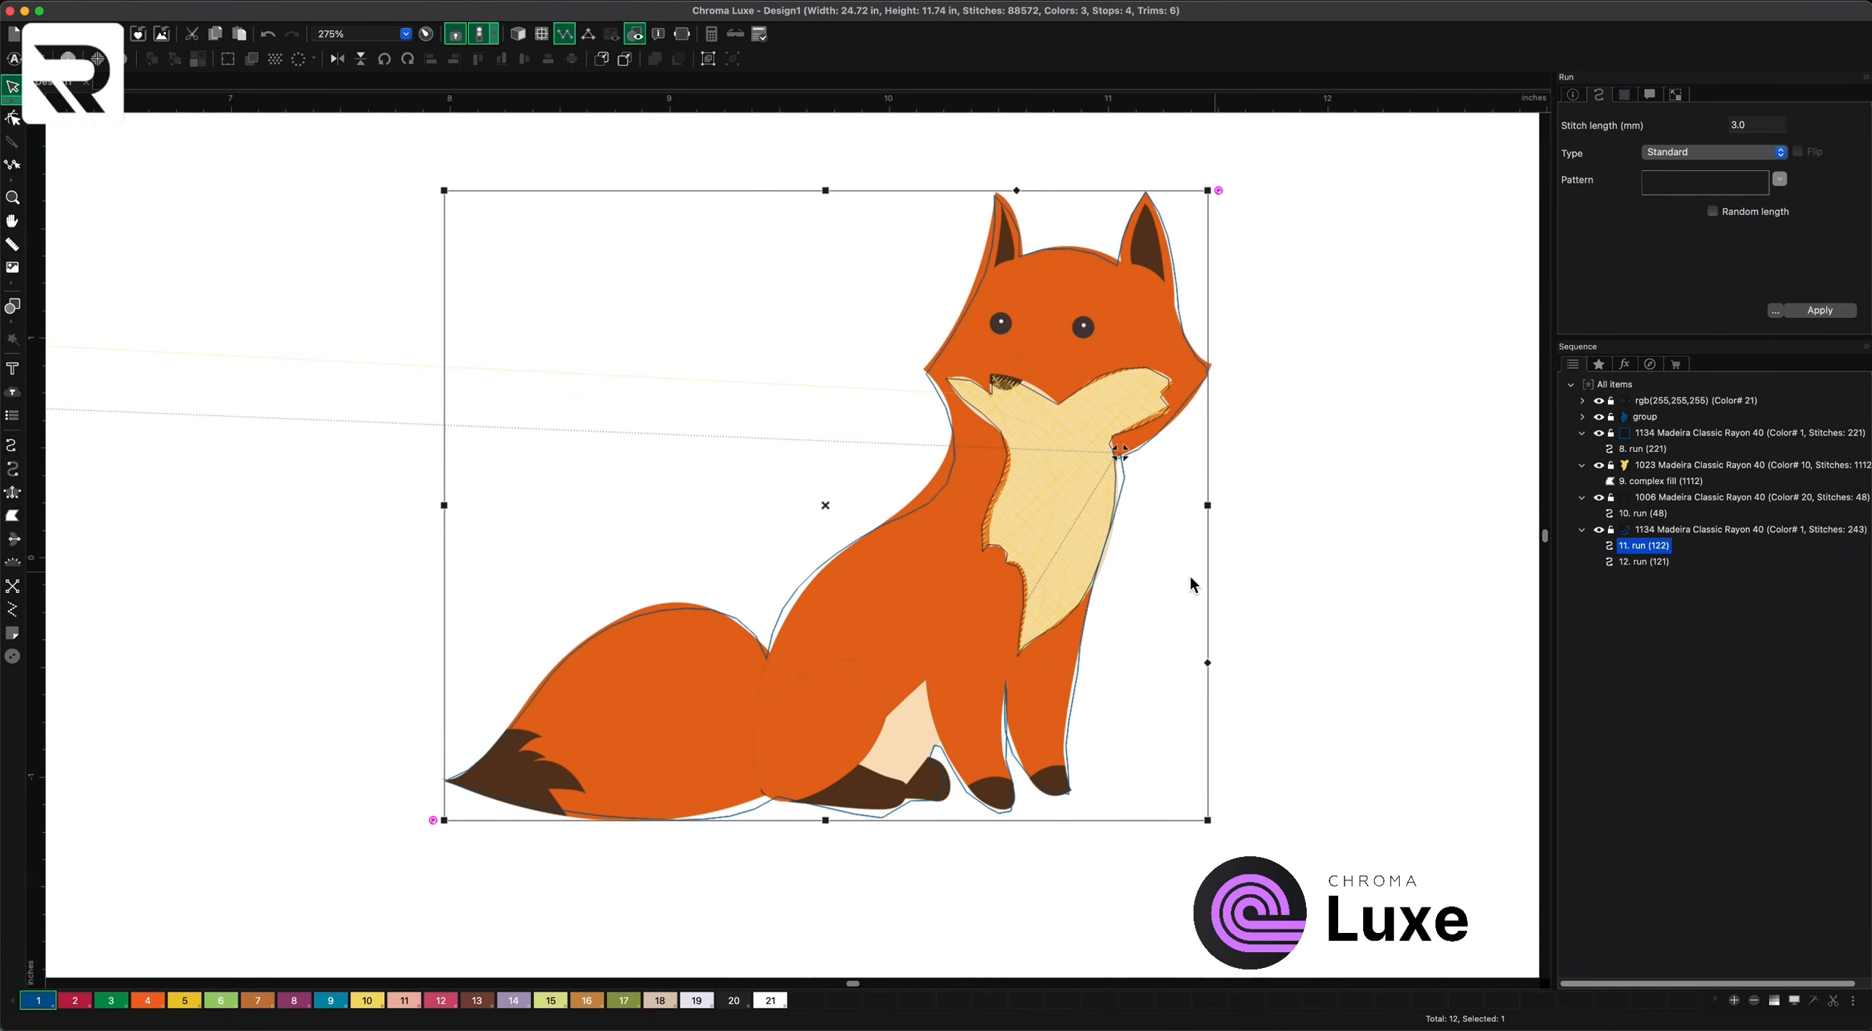
- Convert the original silhouette run to Complex Fill and assign it the orange thread, Color# 4
right_click(966, 576)
mouse_move(1003, 738)
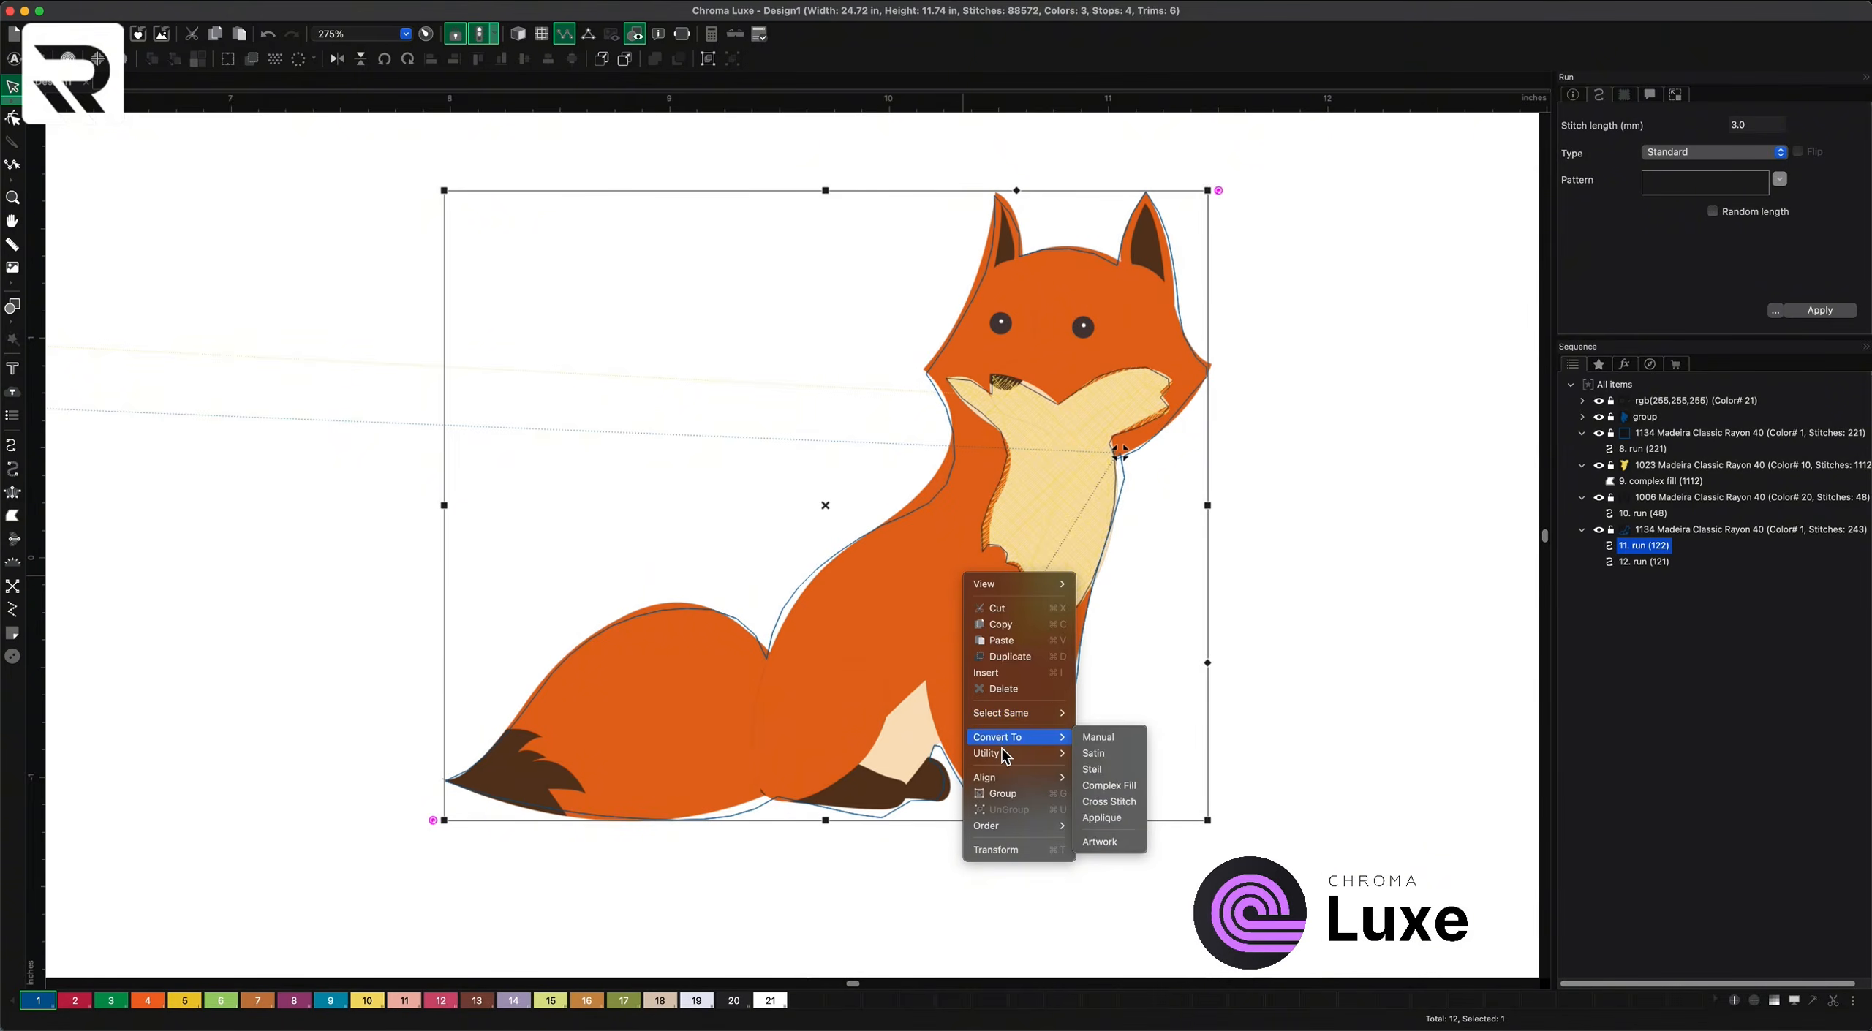
left_click(1132, 788)
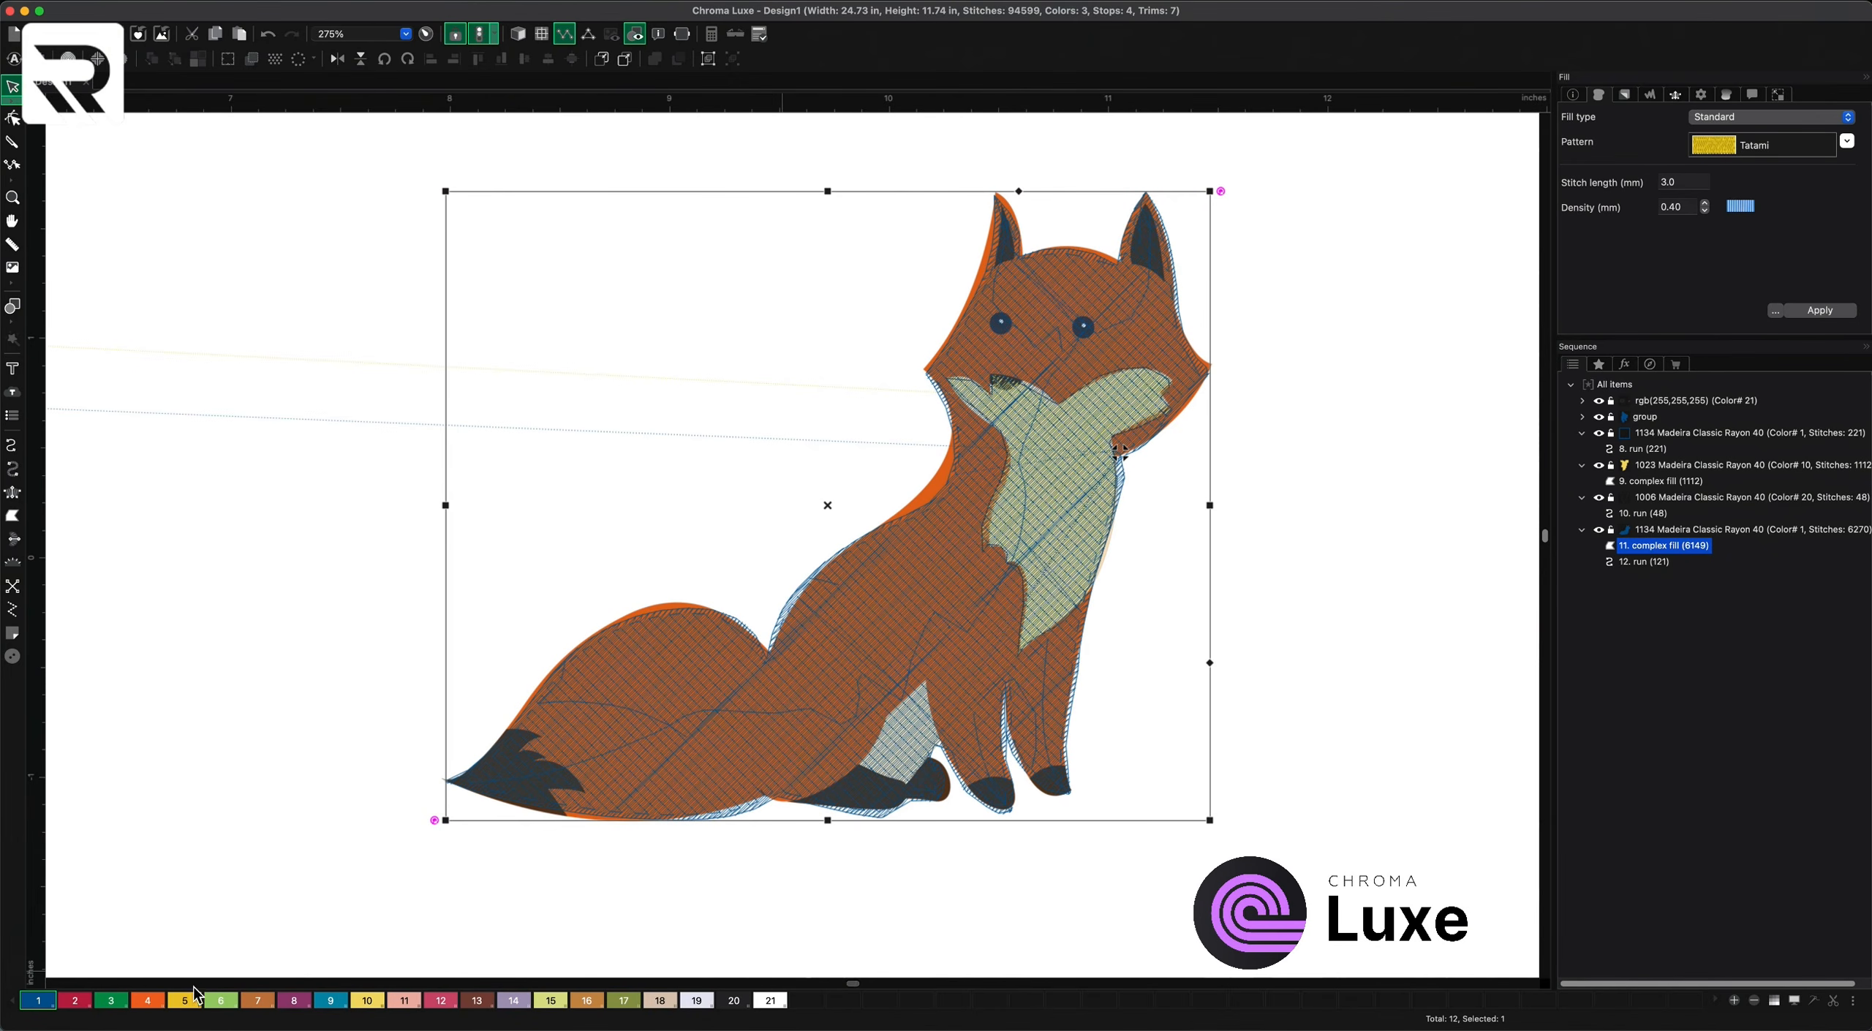
left_click(148, 1001)
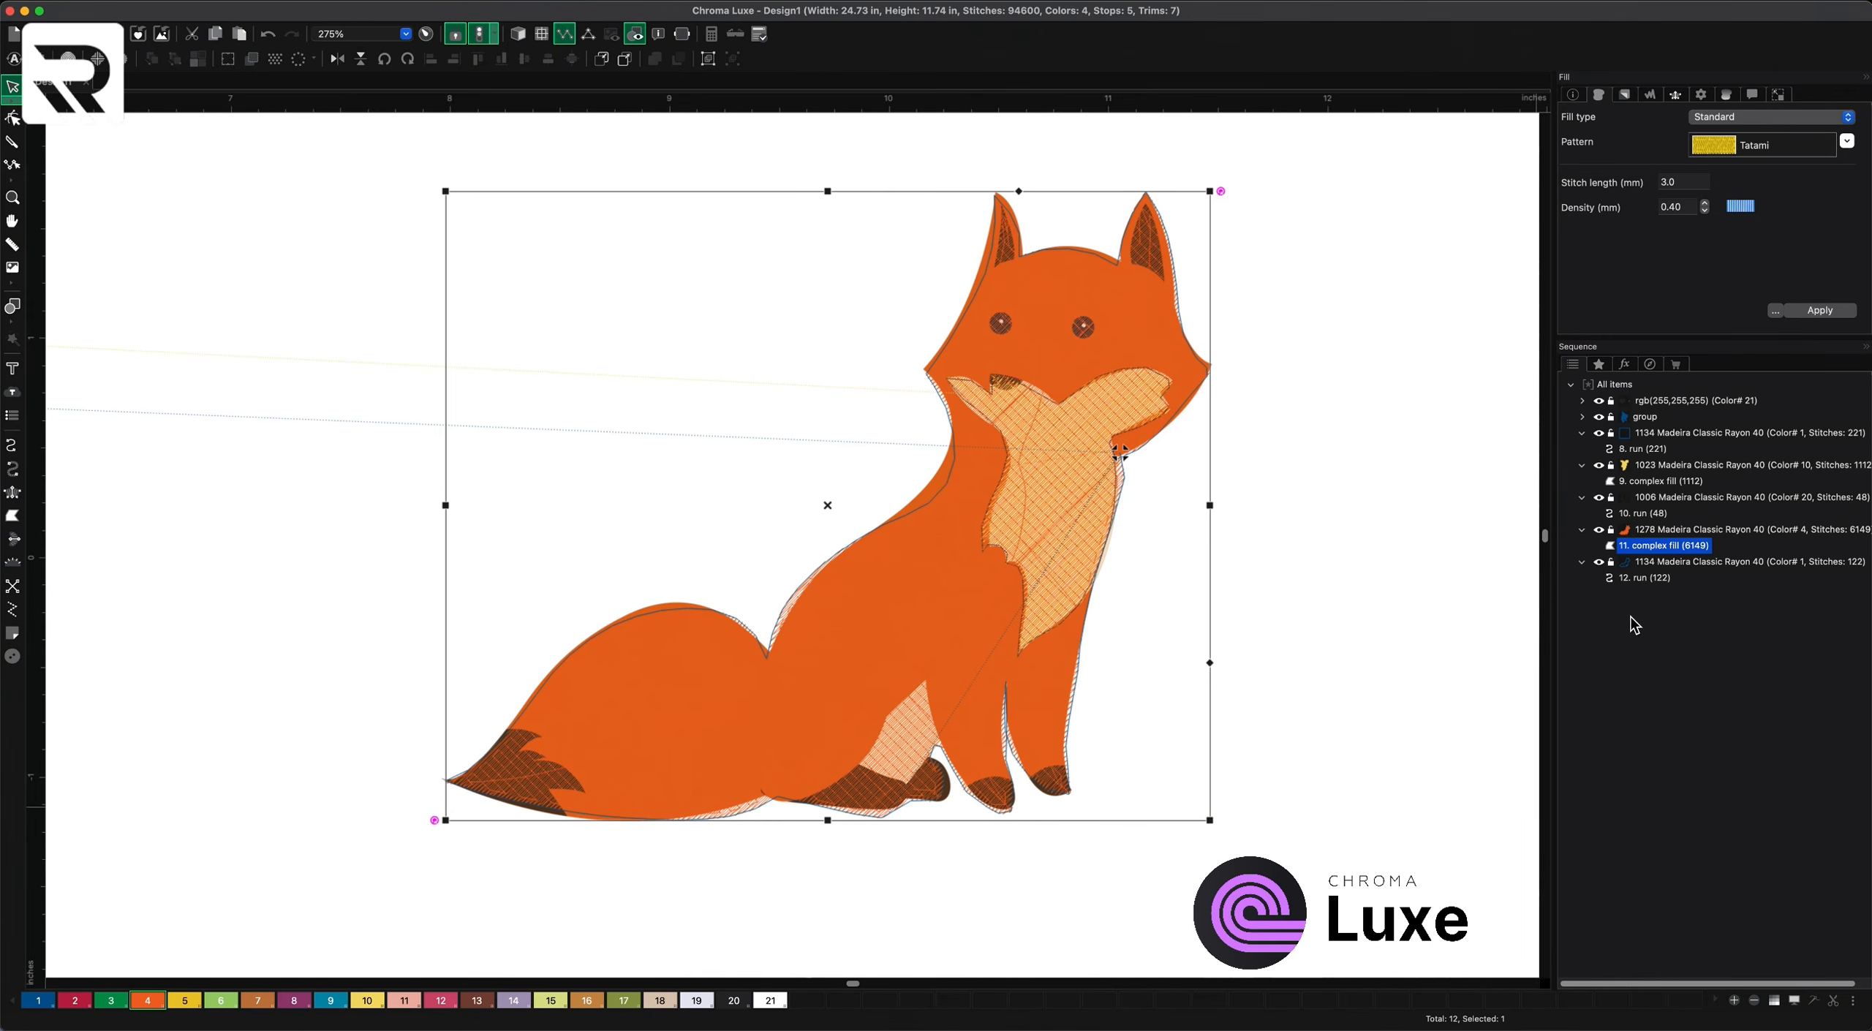
- Assign the duplicate silhouette run the black thread, Color# 20, and select the fox's orange body fill
left_click(1640, 579)
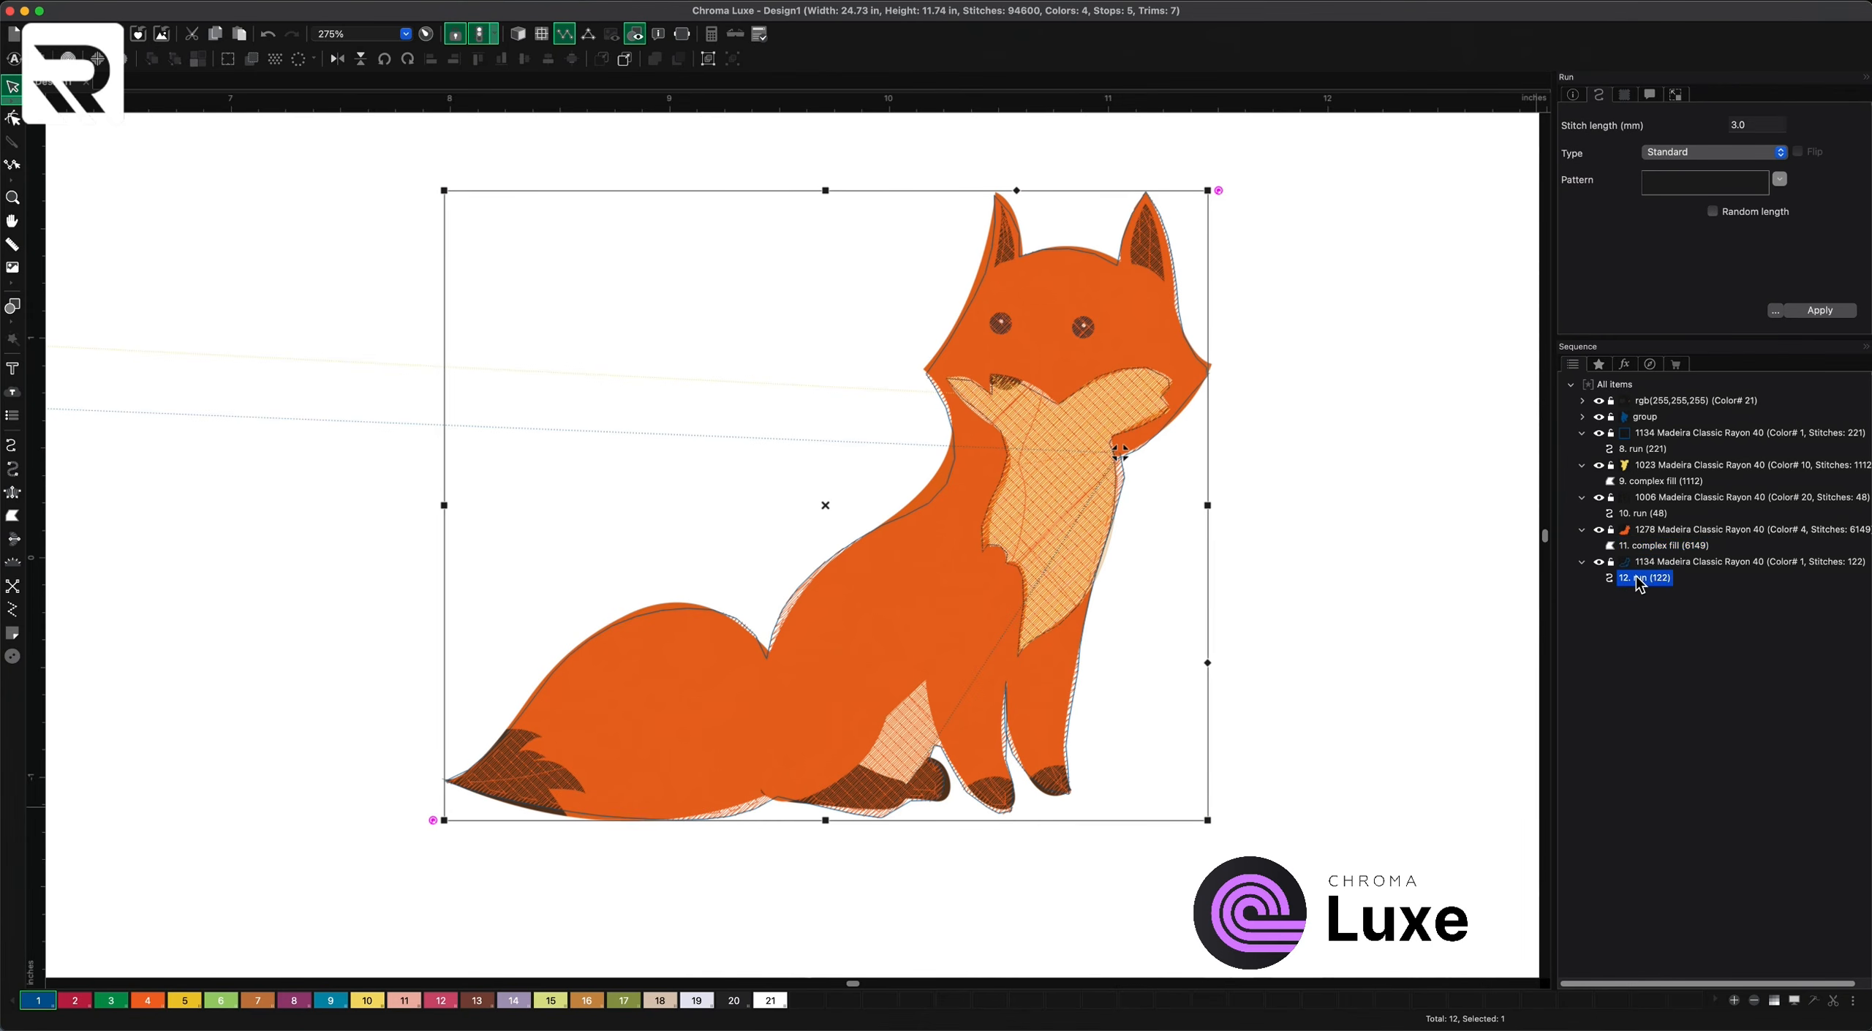
left_click(734, 1000)
left_click(1410, 632)
left_click(1087, 556)
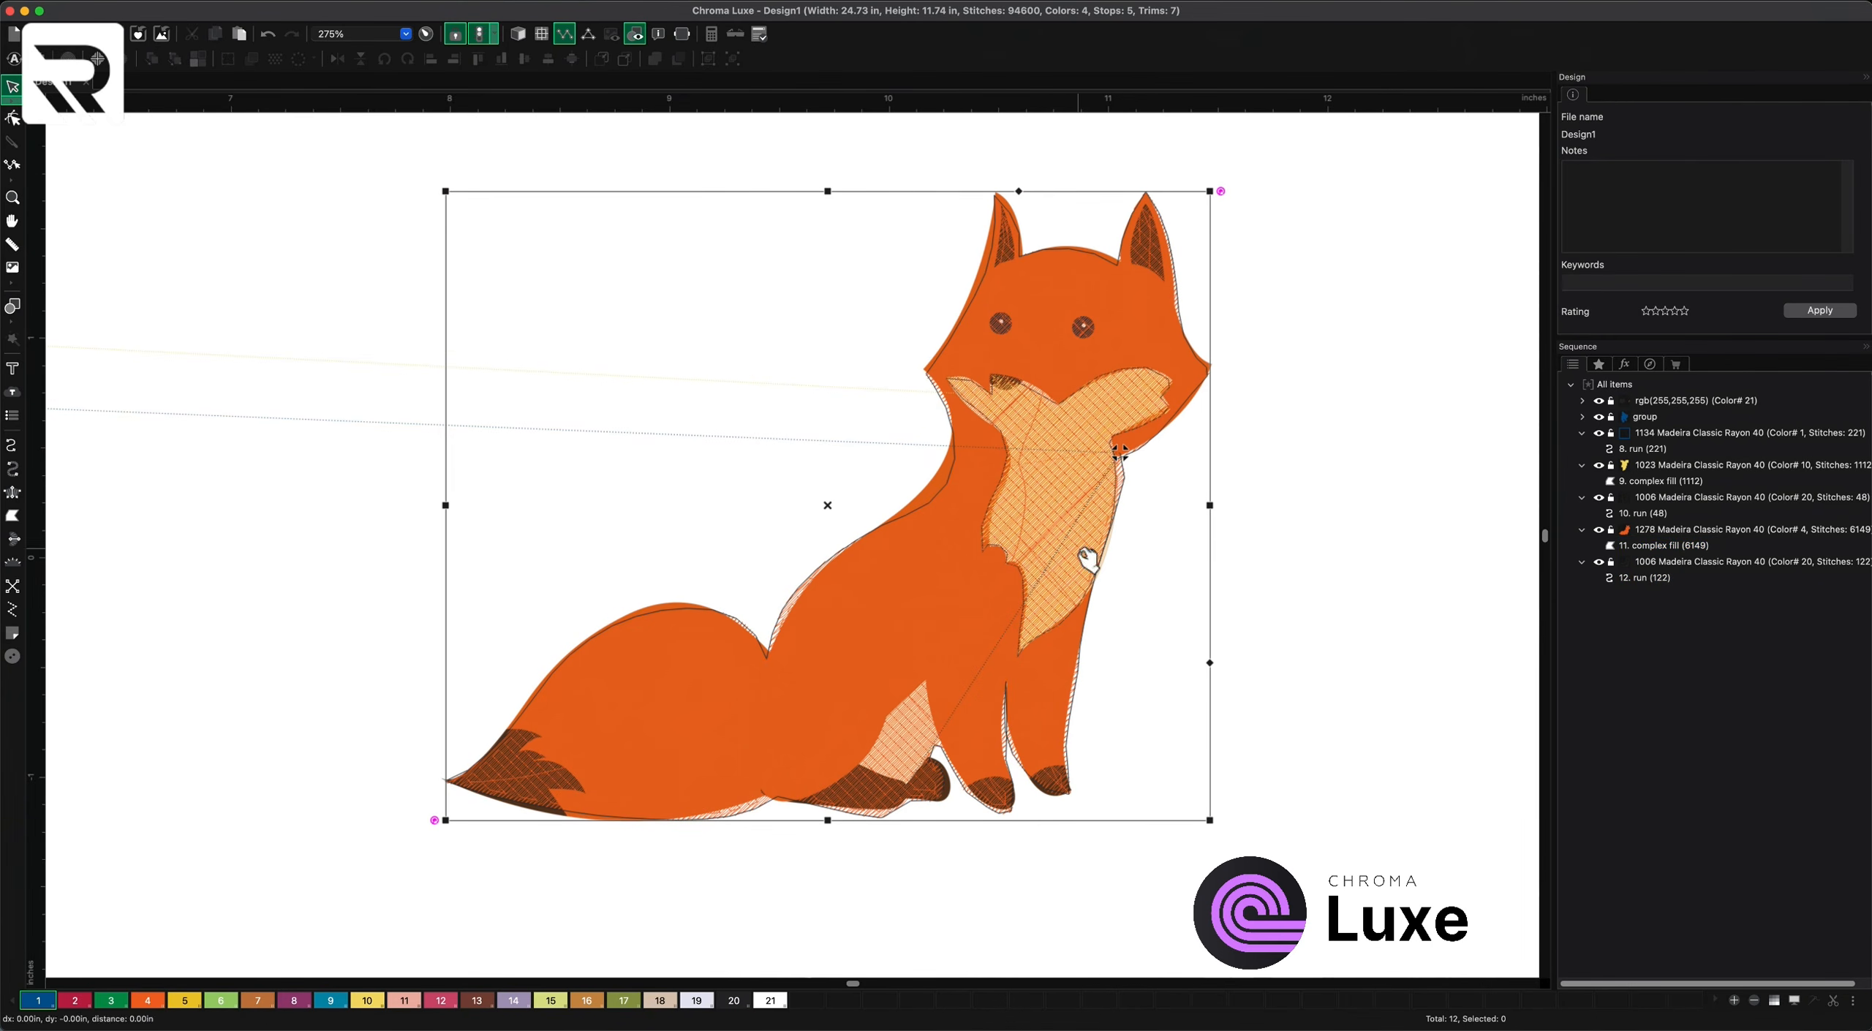
- Move the chest's yellow complex fill and its black outline run to the end of the sequence, and display the stitches in 3D
left_click(1292, 518)
left_click(1645, 474)
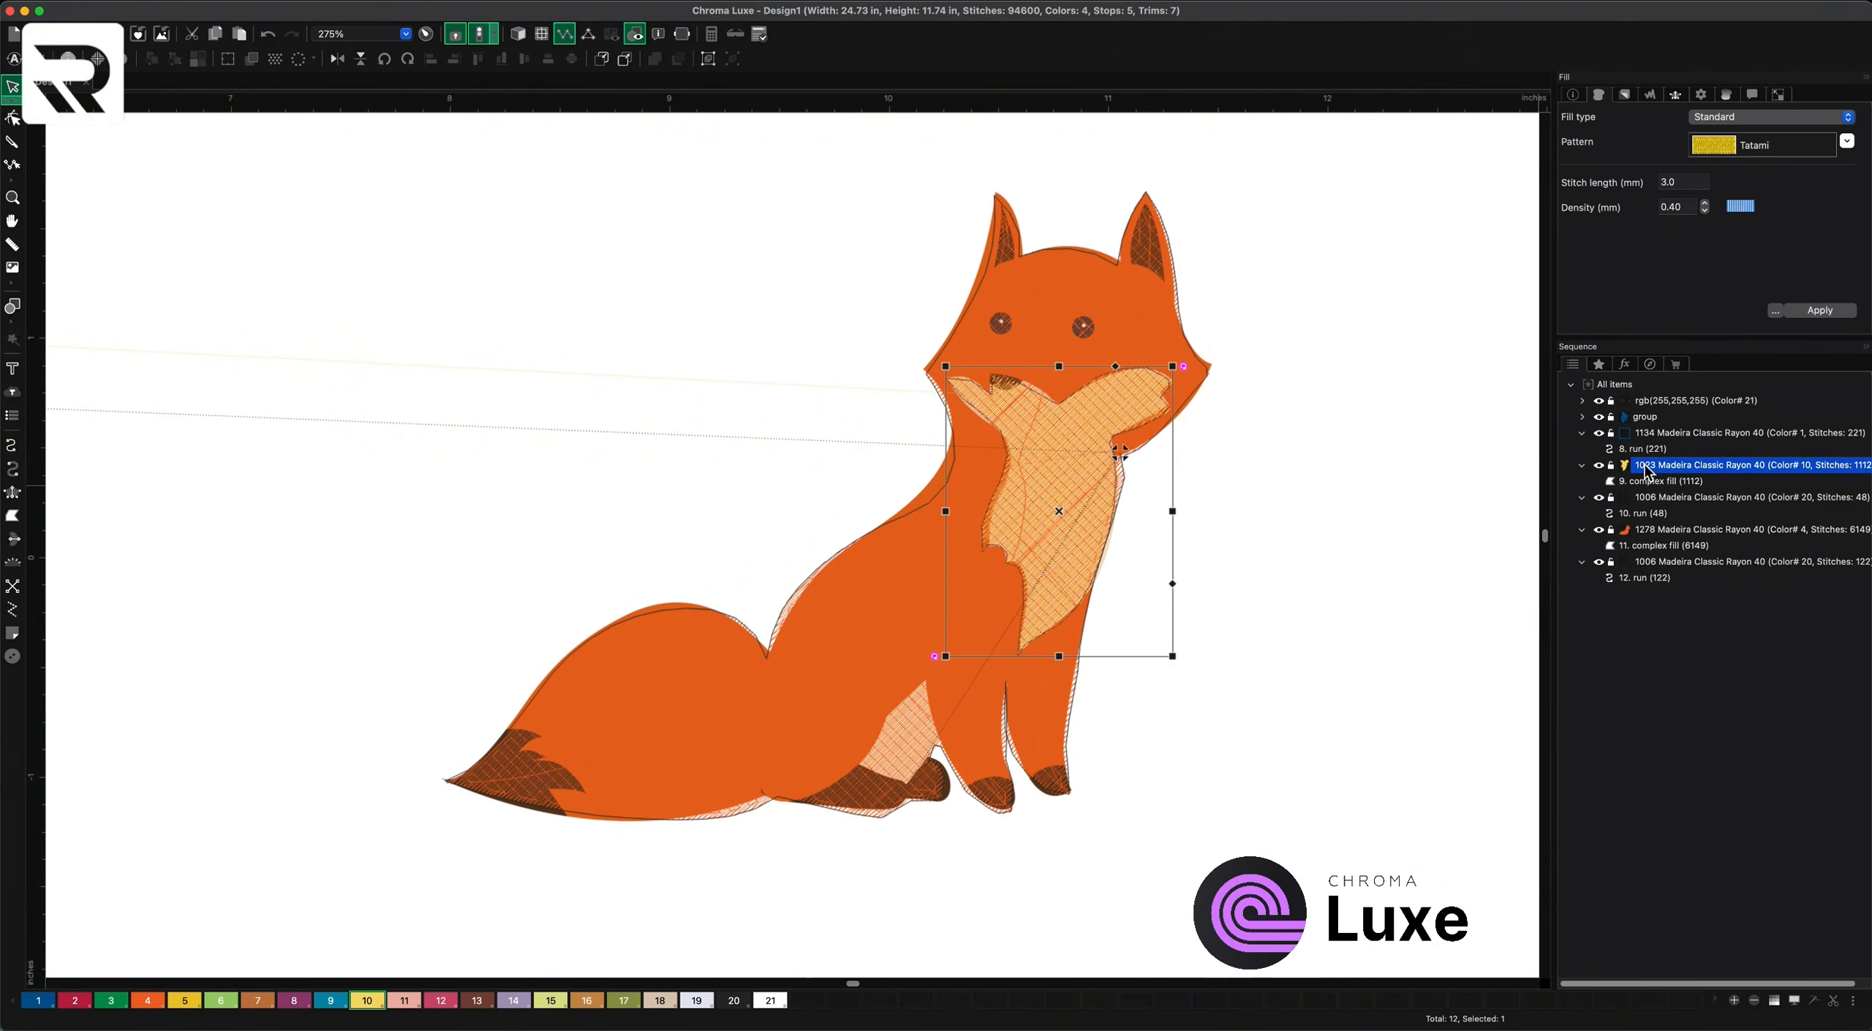
left_click_drag(1645, 472, 1660, 581)
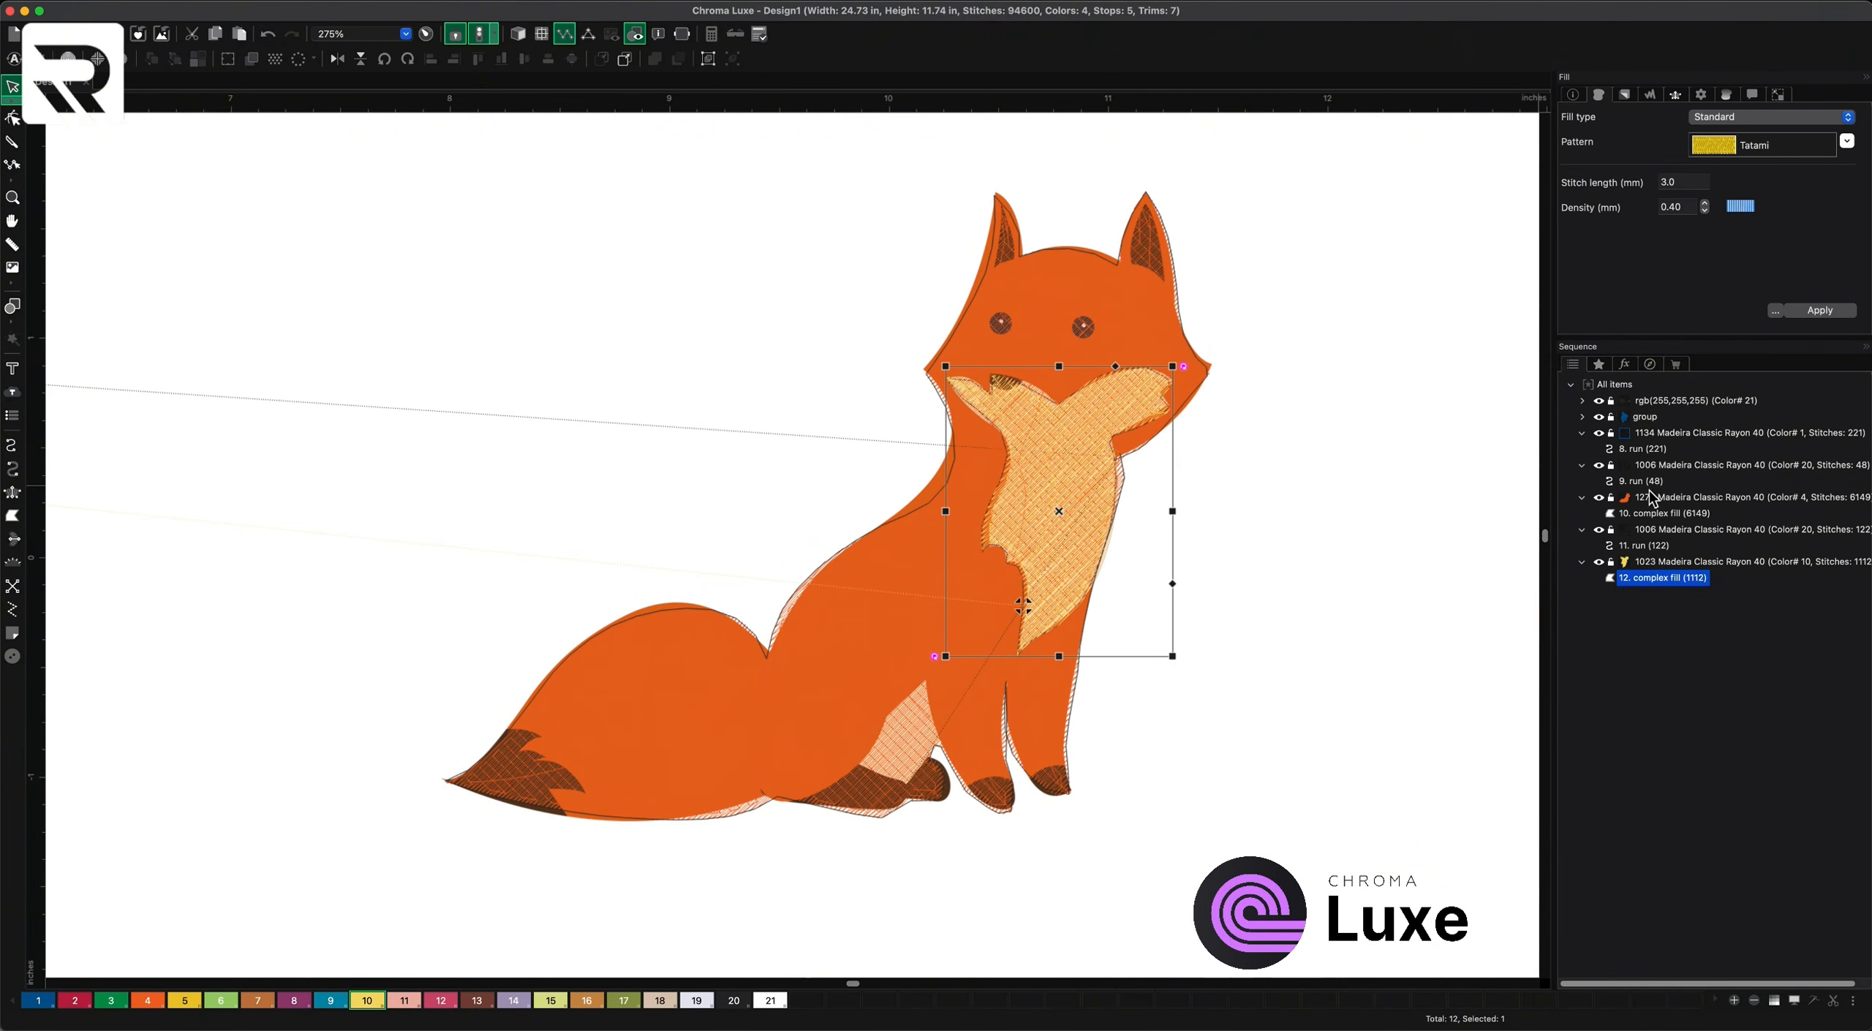
left_click_drag(1647, 472, 1664, 579)
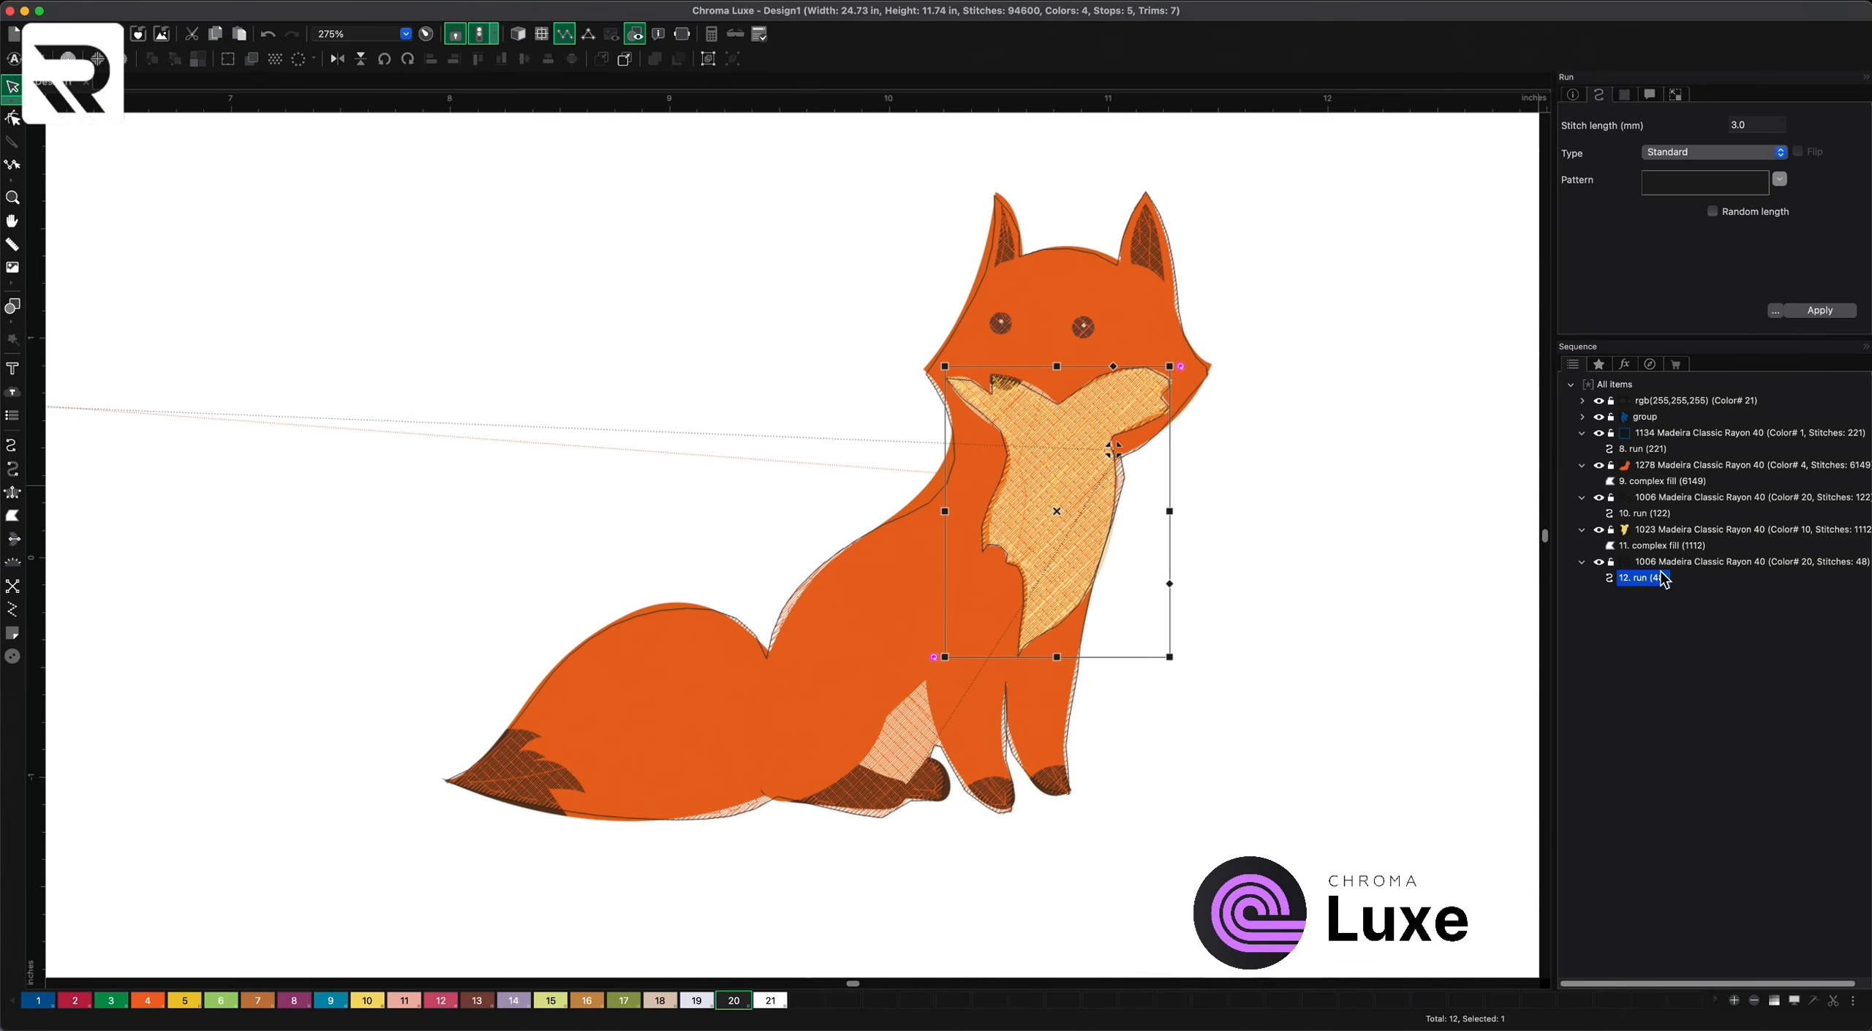
left_click(1458, 530)
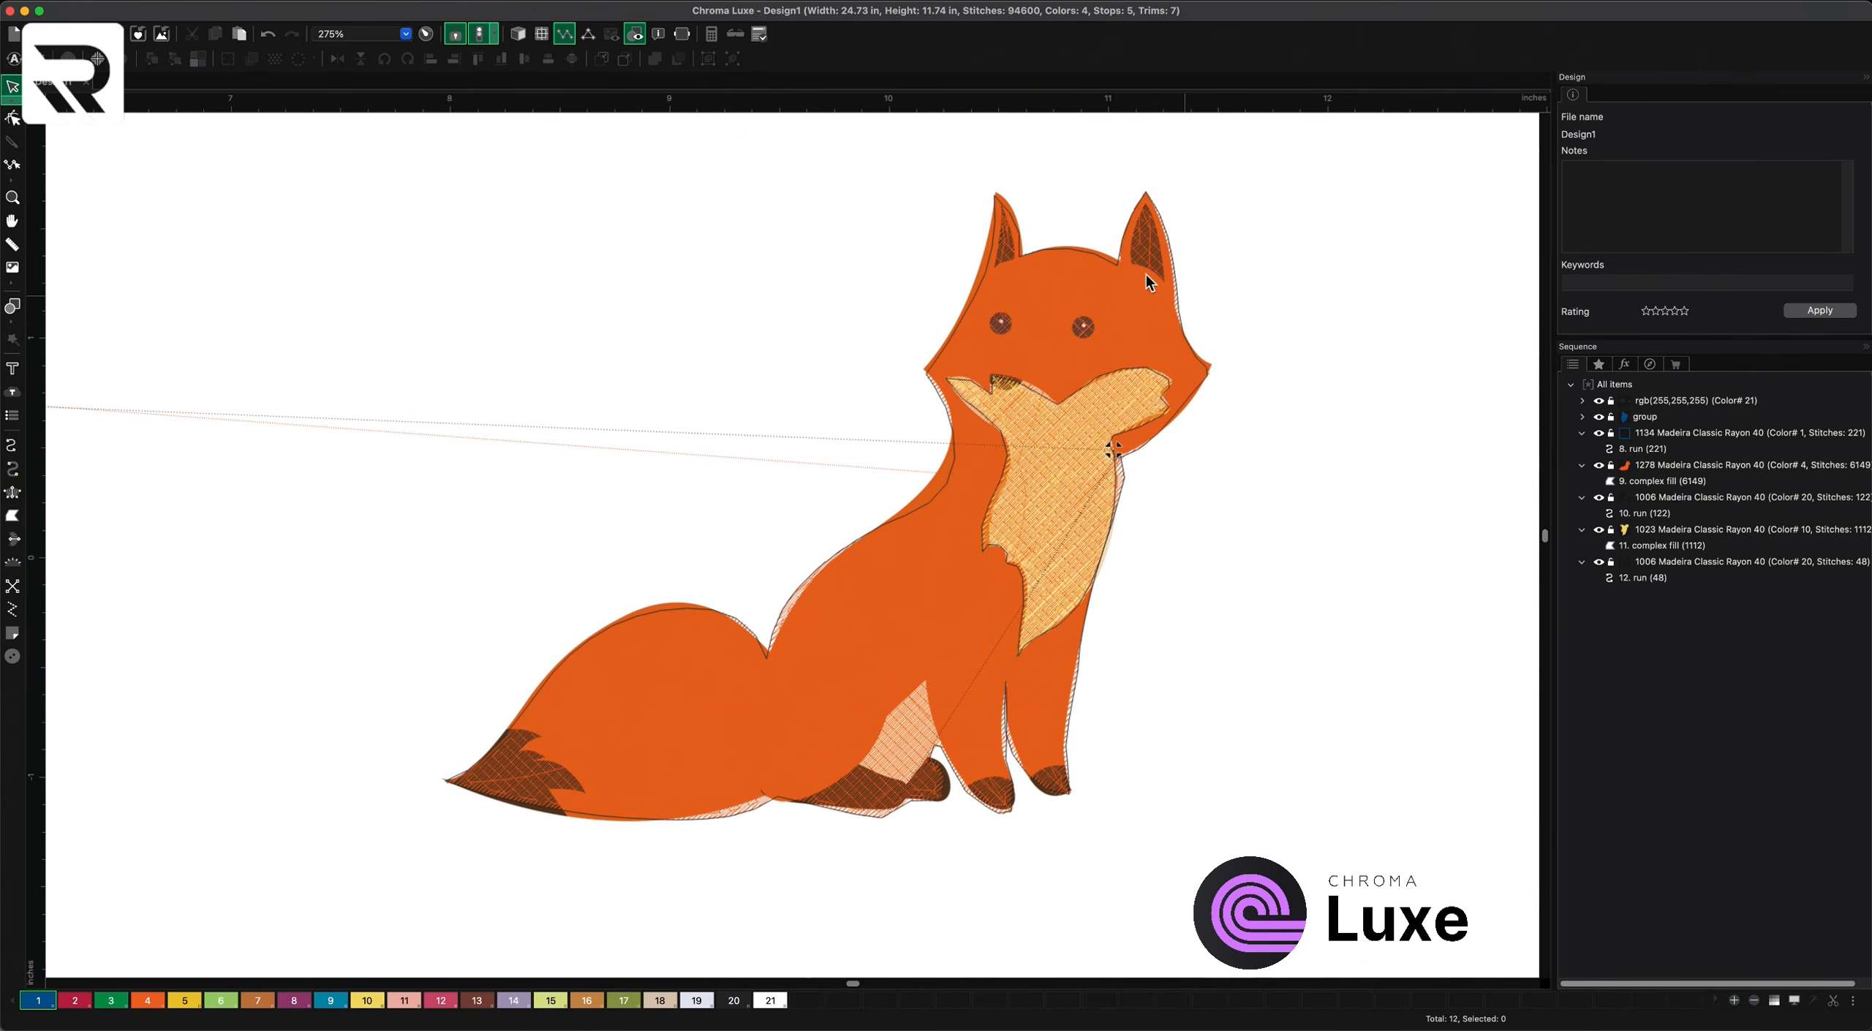
left_click(518, 33)
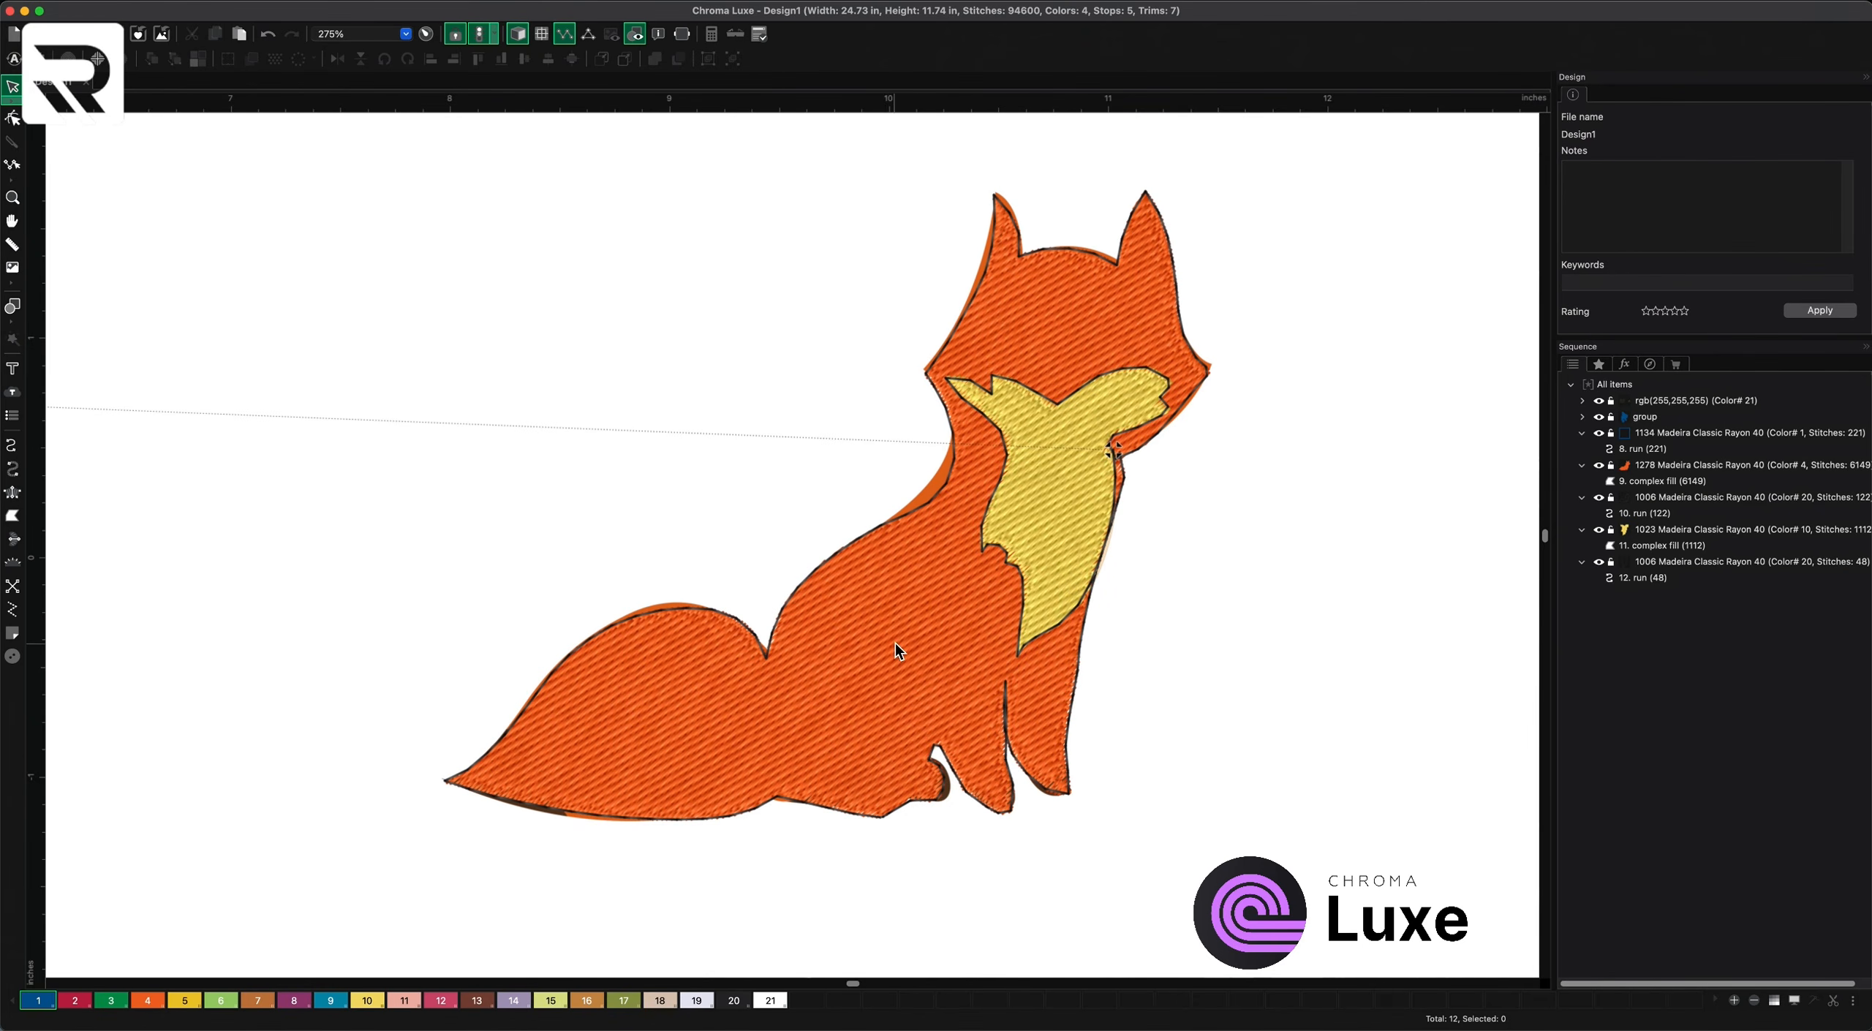
- Convert the chest's black outline run to Steil and set its width to 1.0 mm
left_click(1645, 578)
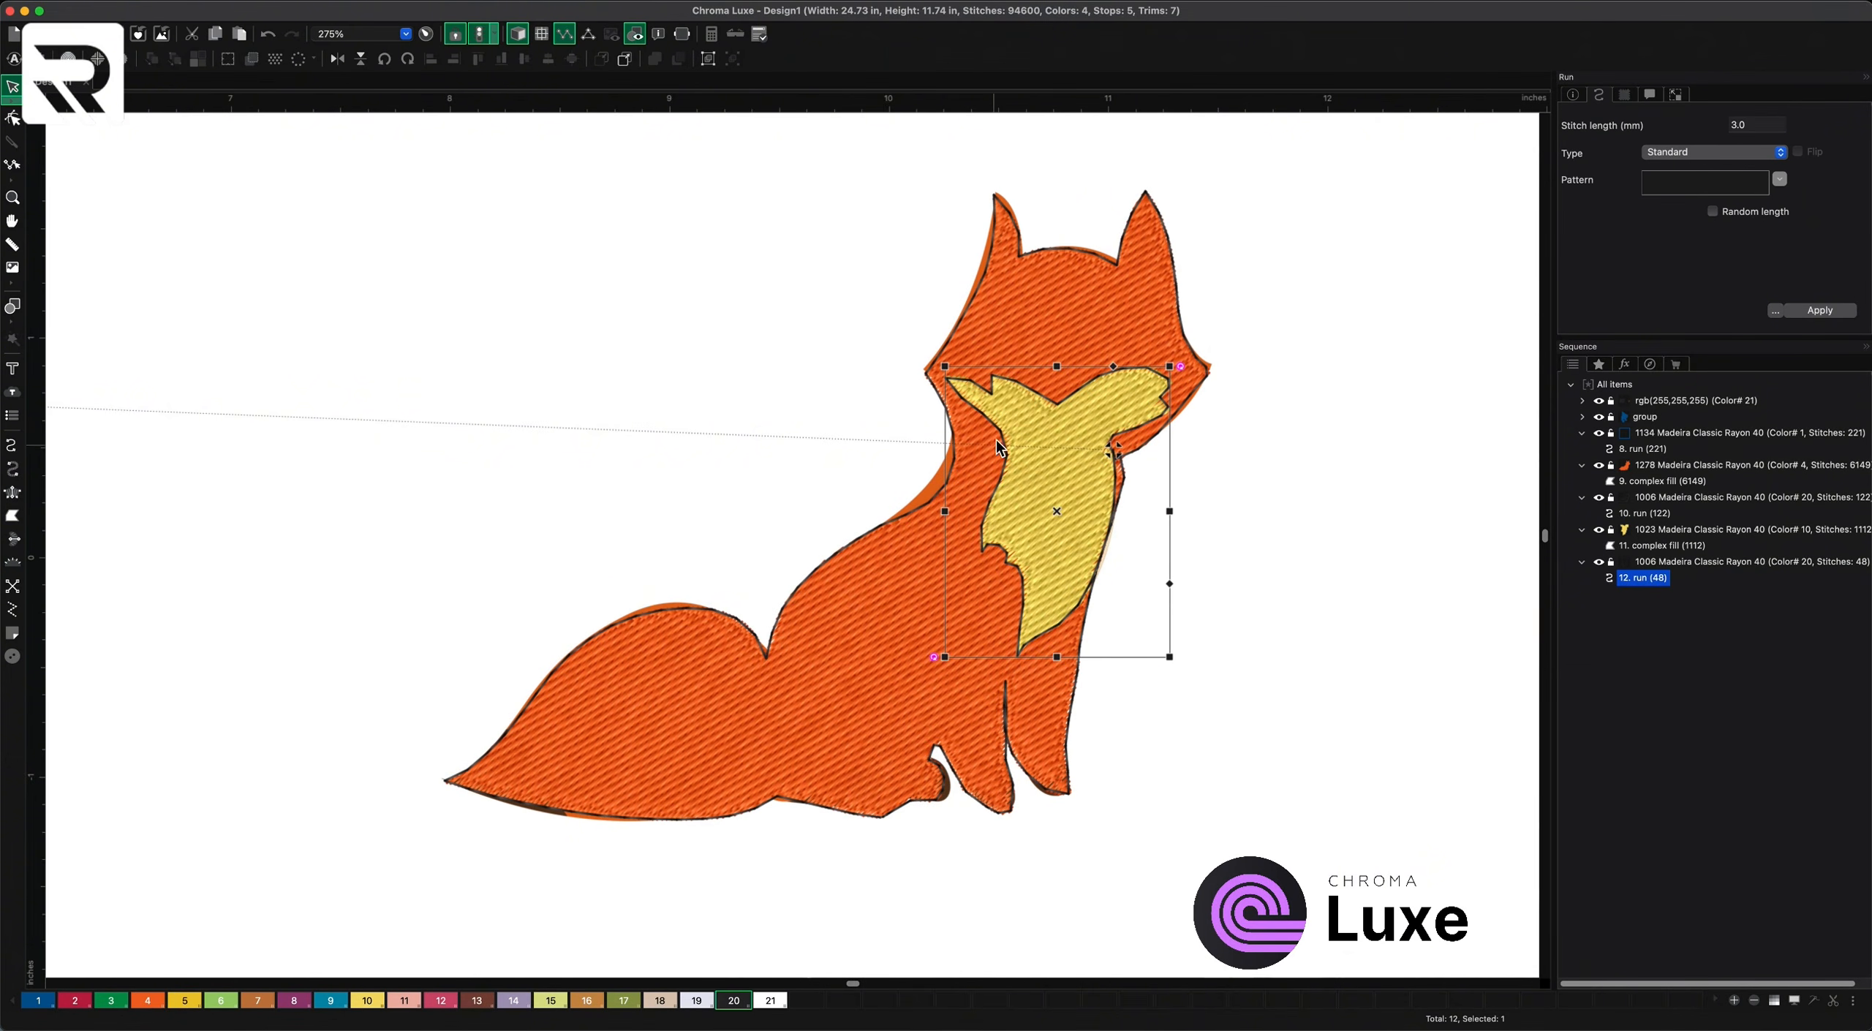
right_click(1072, 535)
mouse_move(1104, 693)
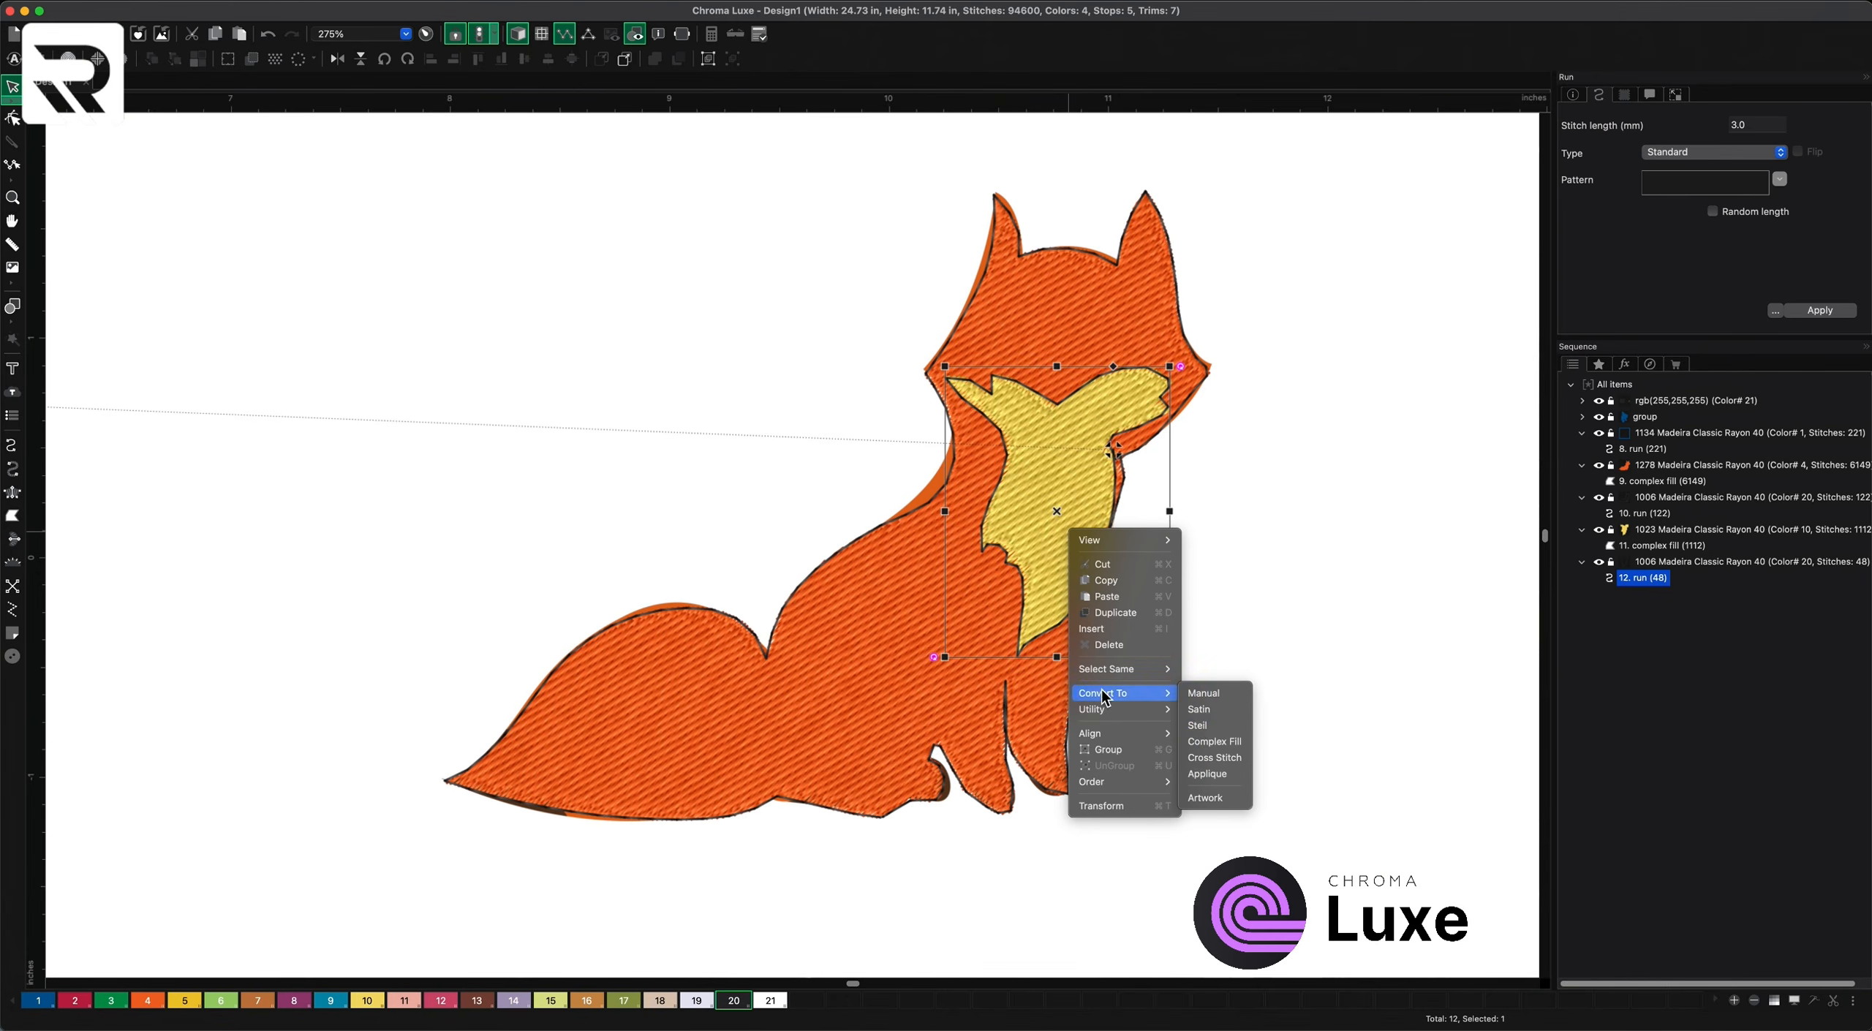
left_click(1197, 725)
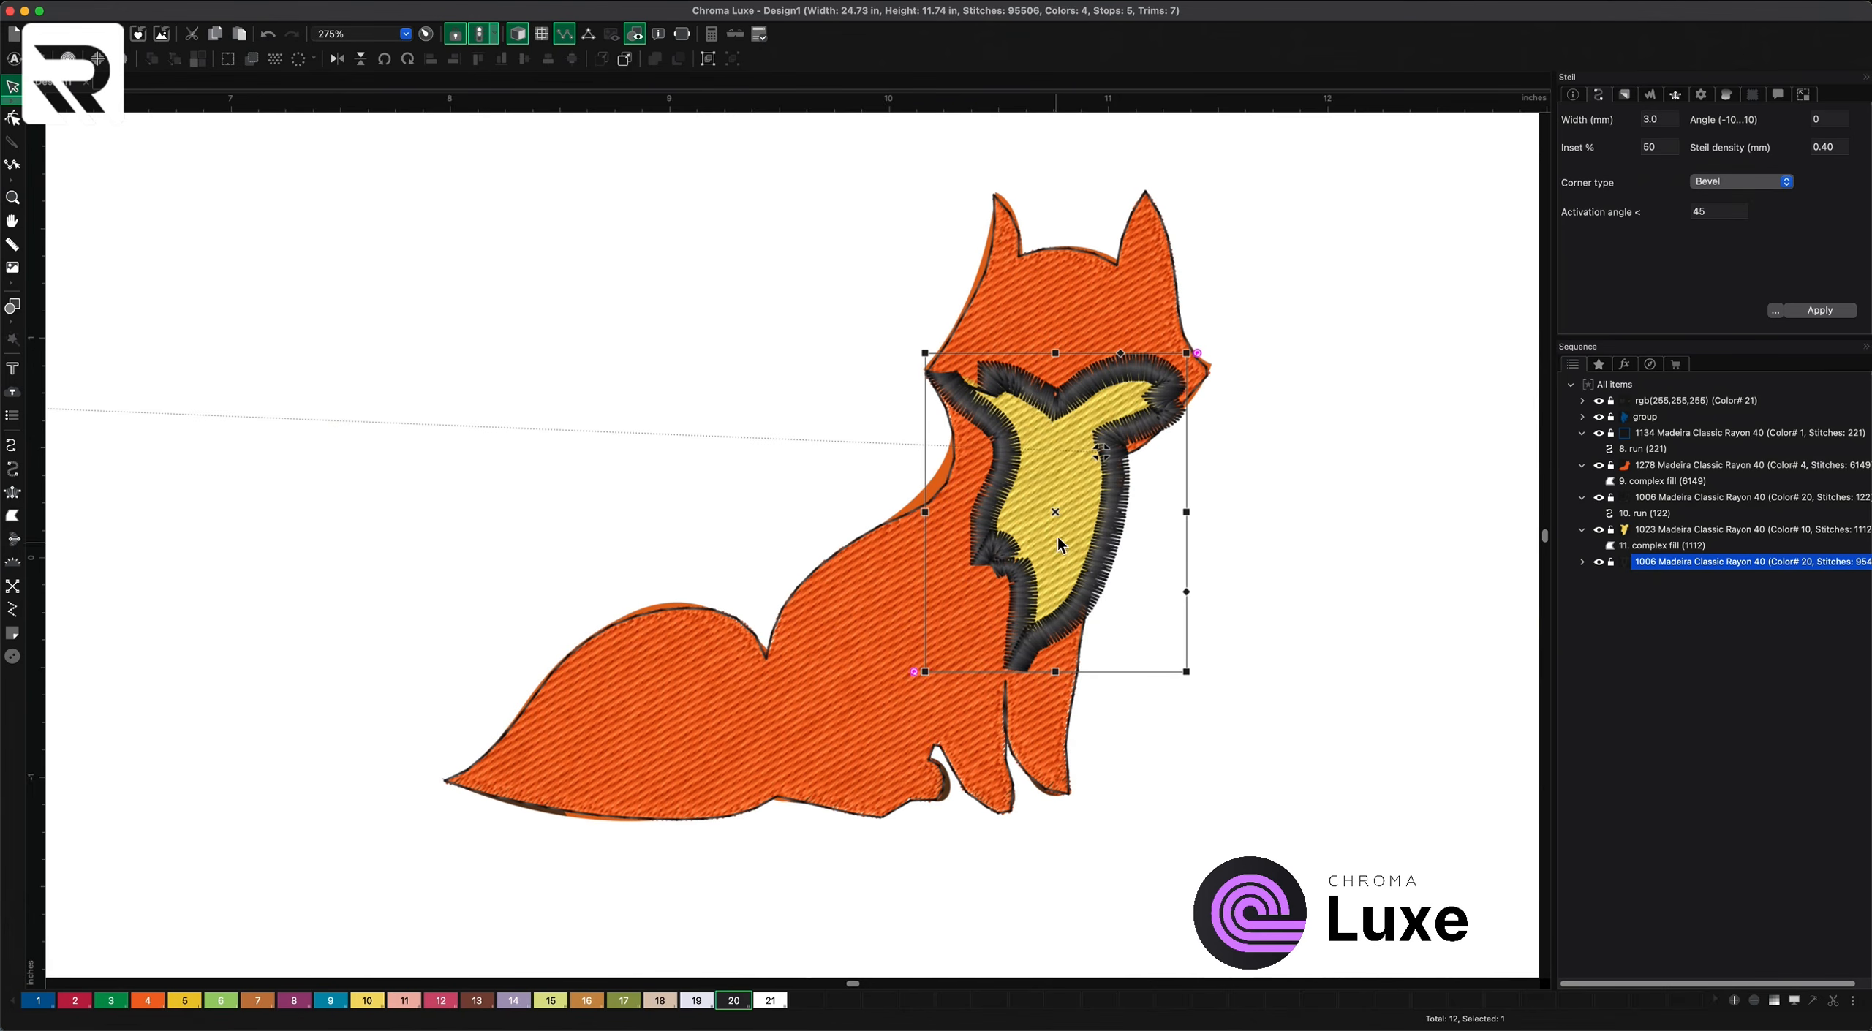
left_click_drag(1666, 126, 1640, 128)
type("1.0")
key("Return")
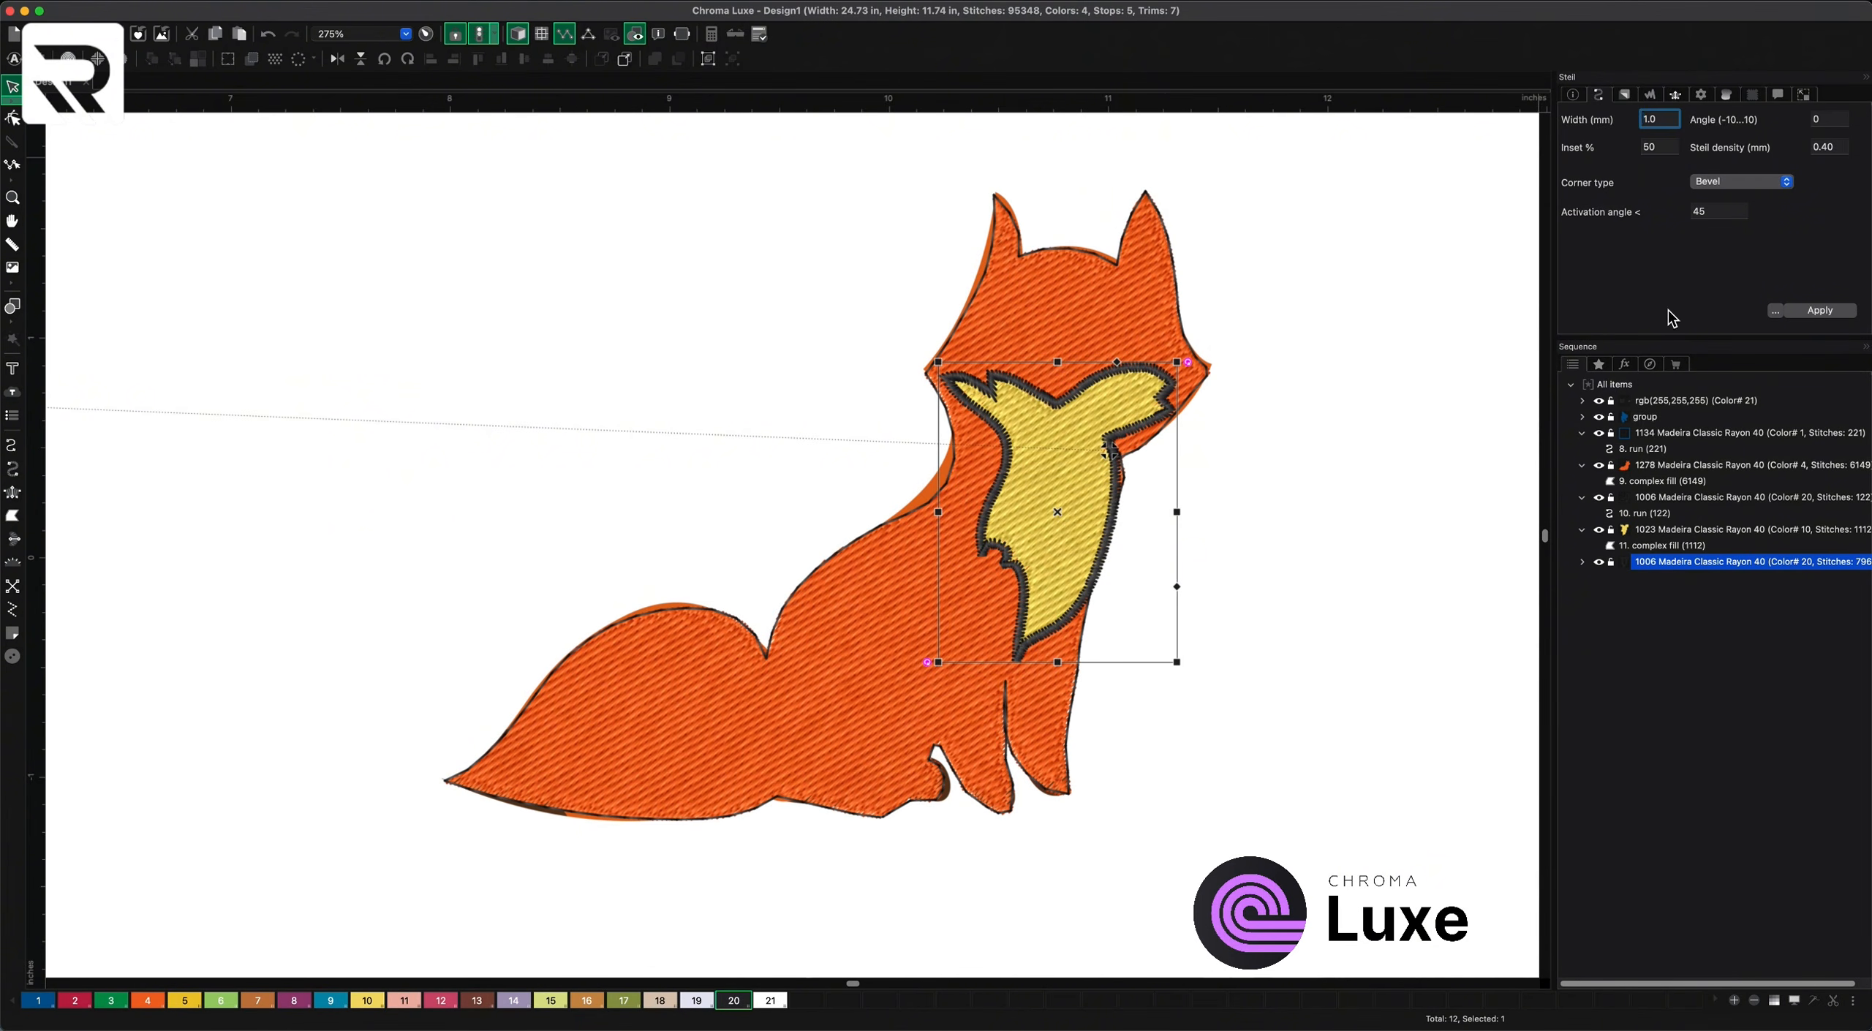
left_click(1163, 719)
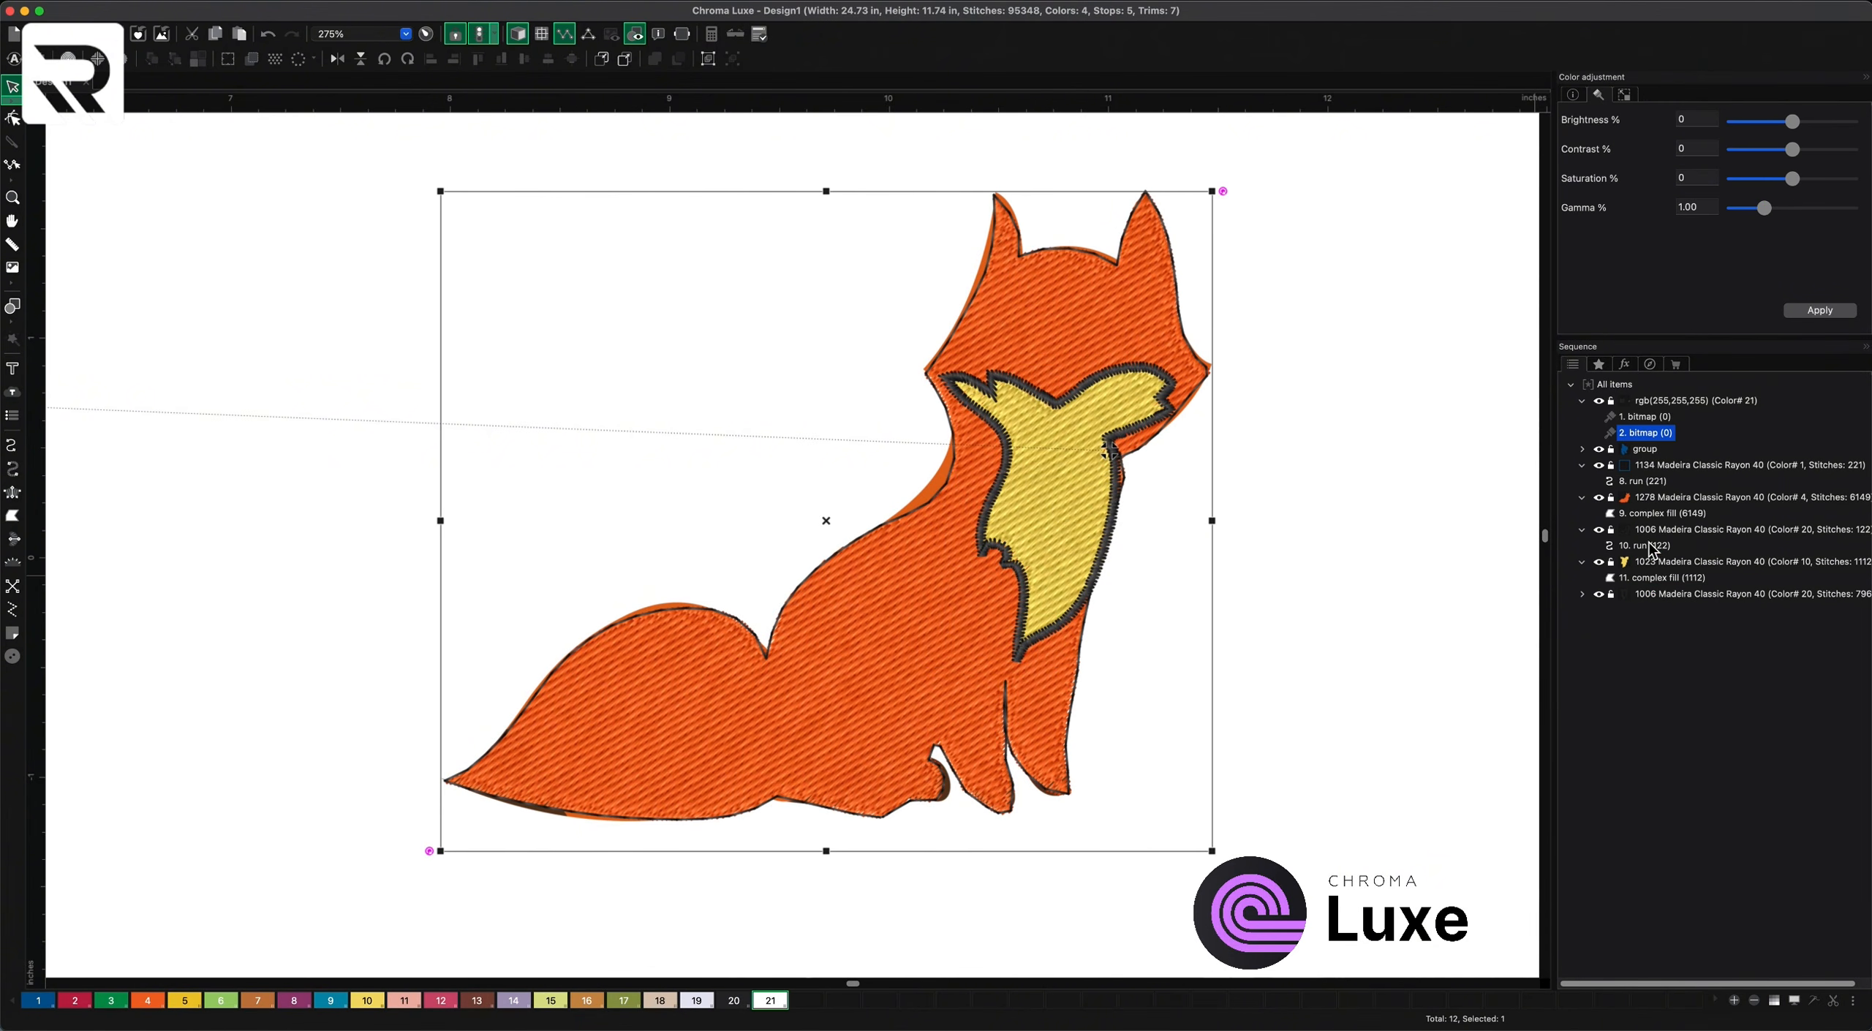
- Convert the fox's black silhouette run to Steil and set its width to 1.0 mm
left_click(1650, 547)
right_click(1128, 686)
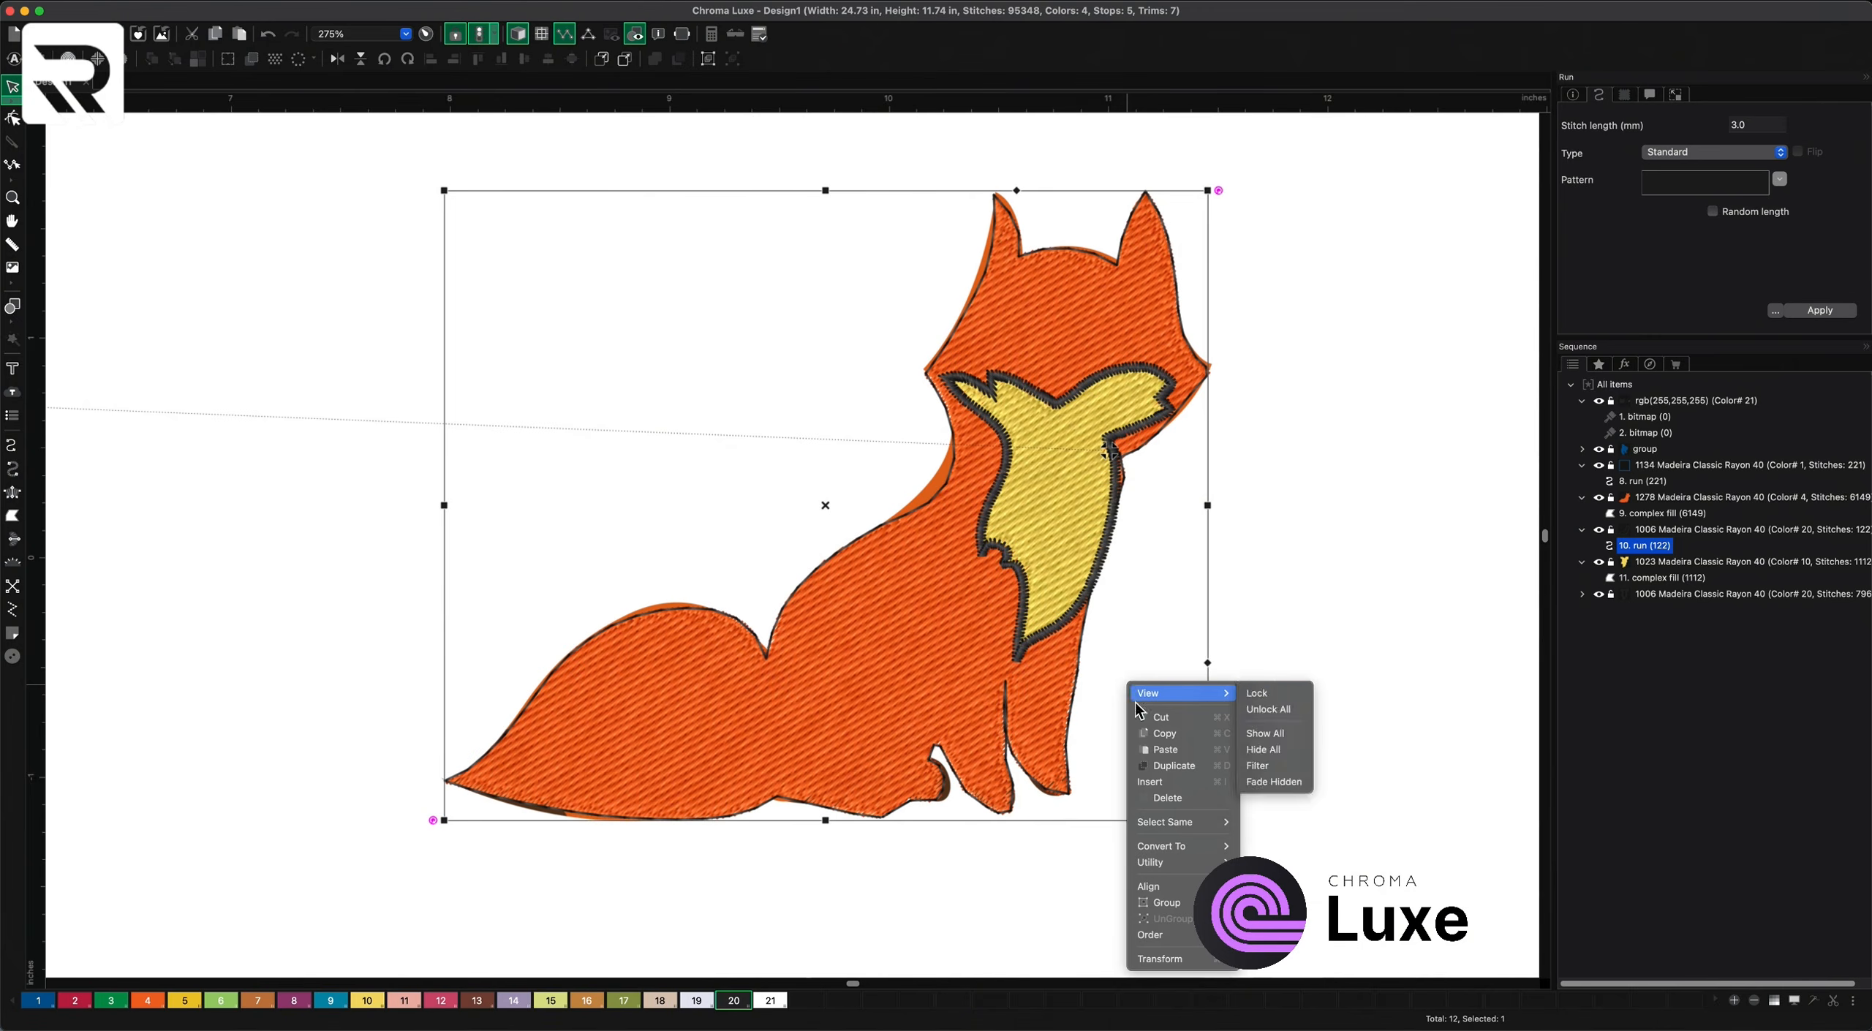
mouse_move(1196, 860)
left_click(1265, 878)
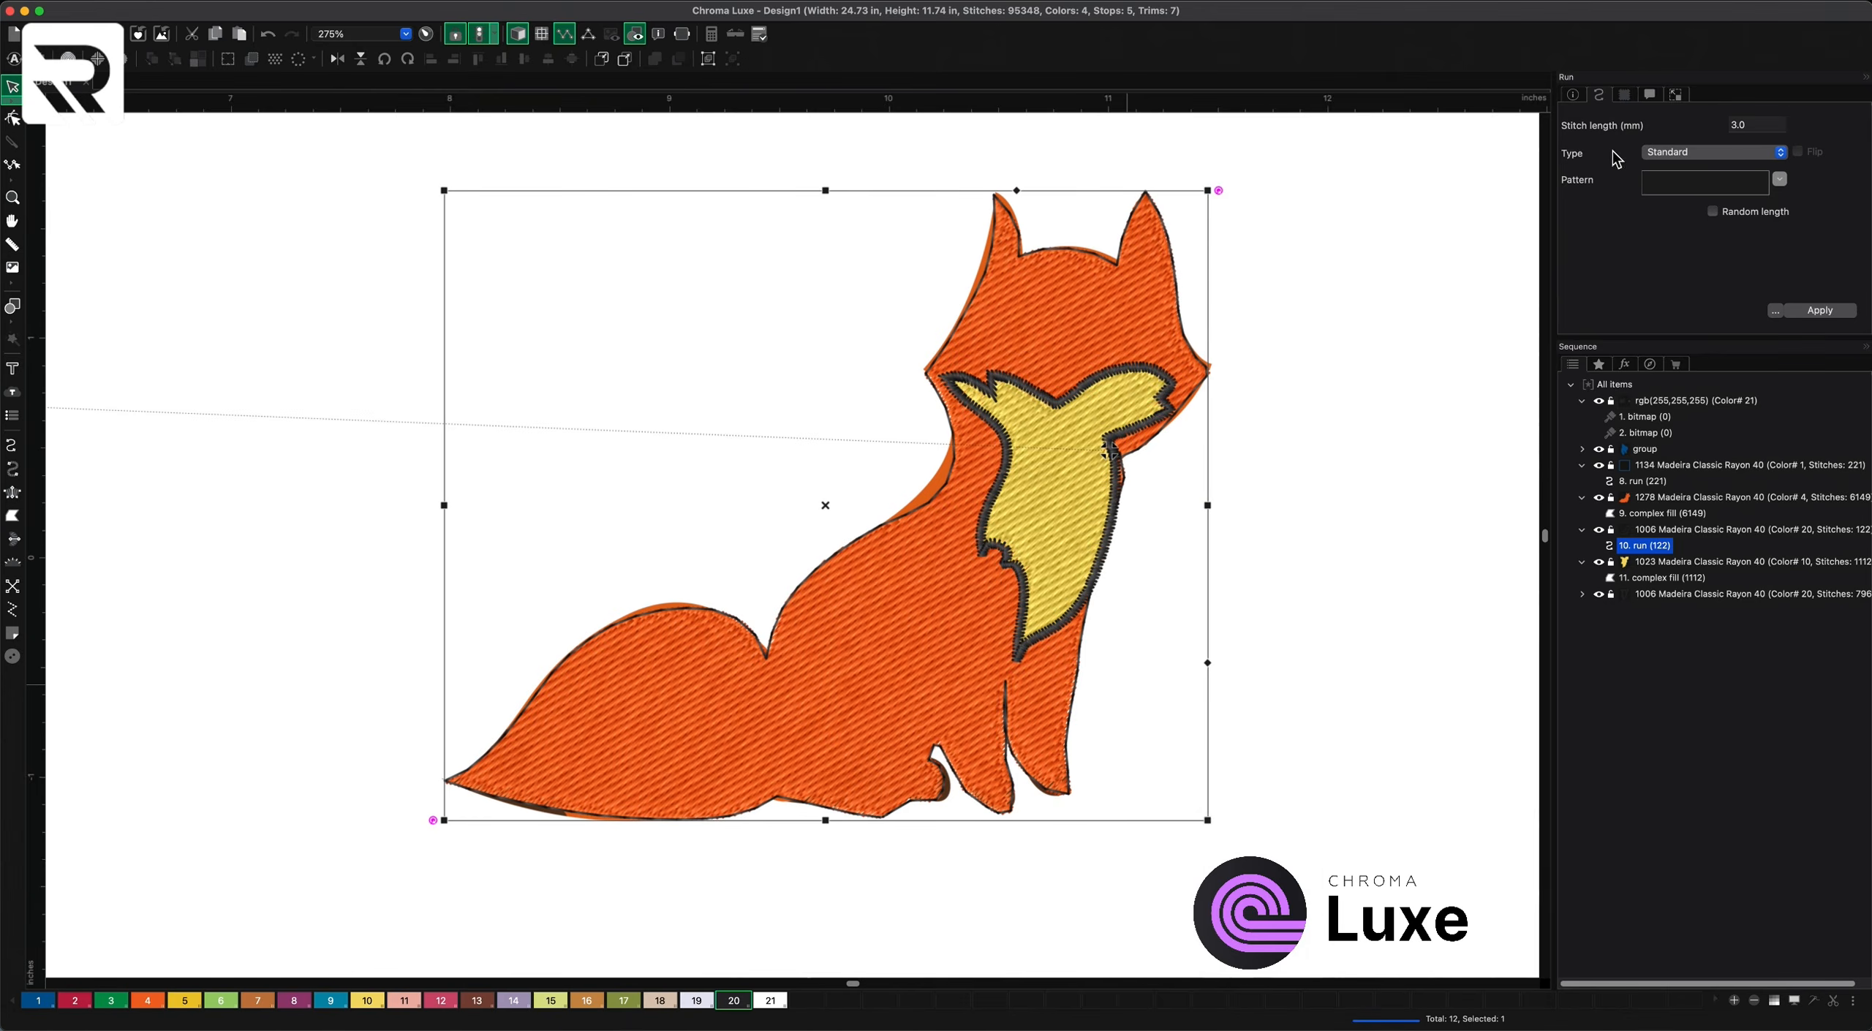
double_click(1657, 119)
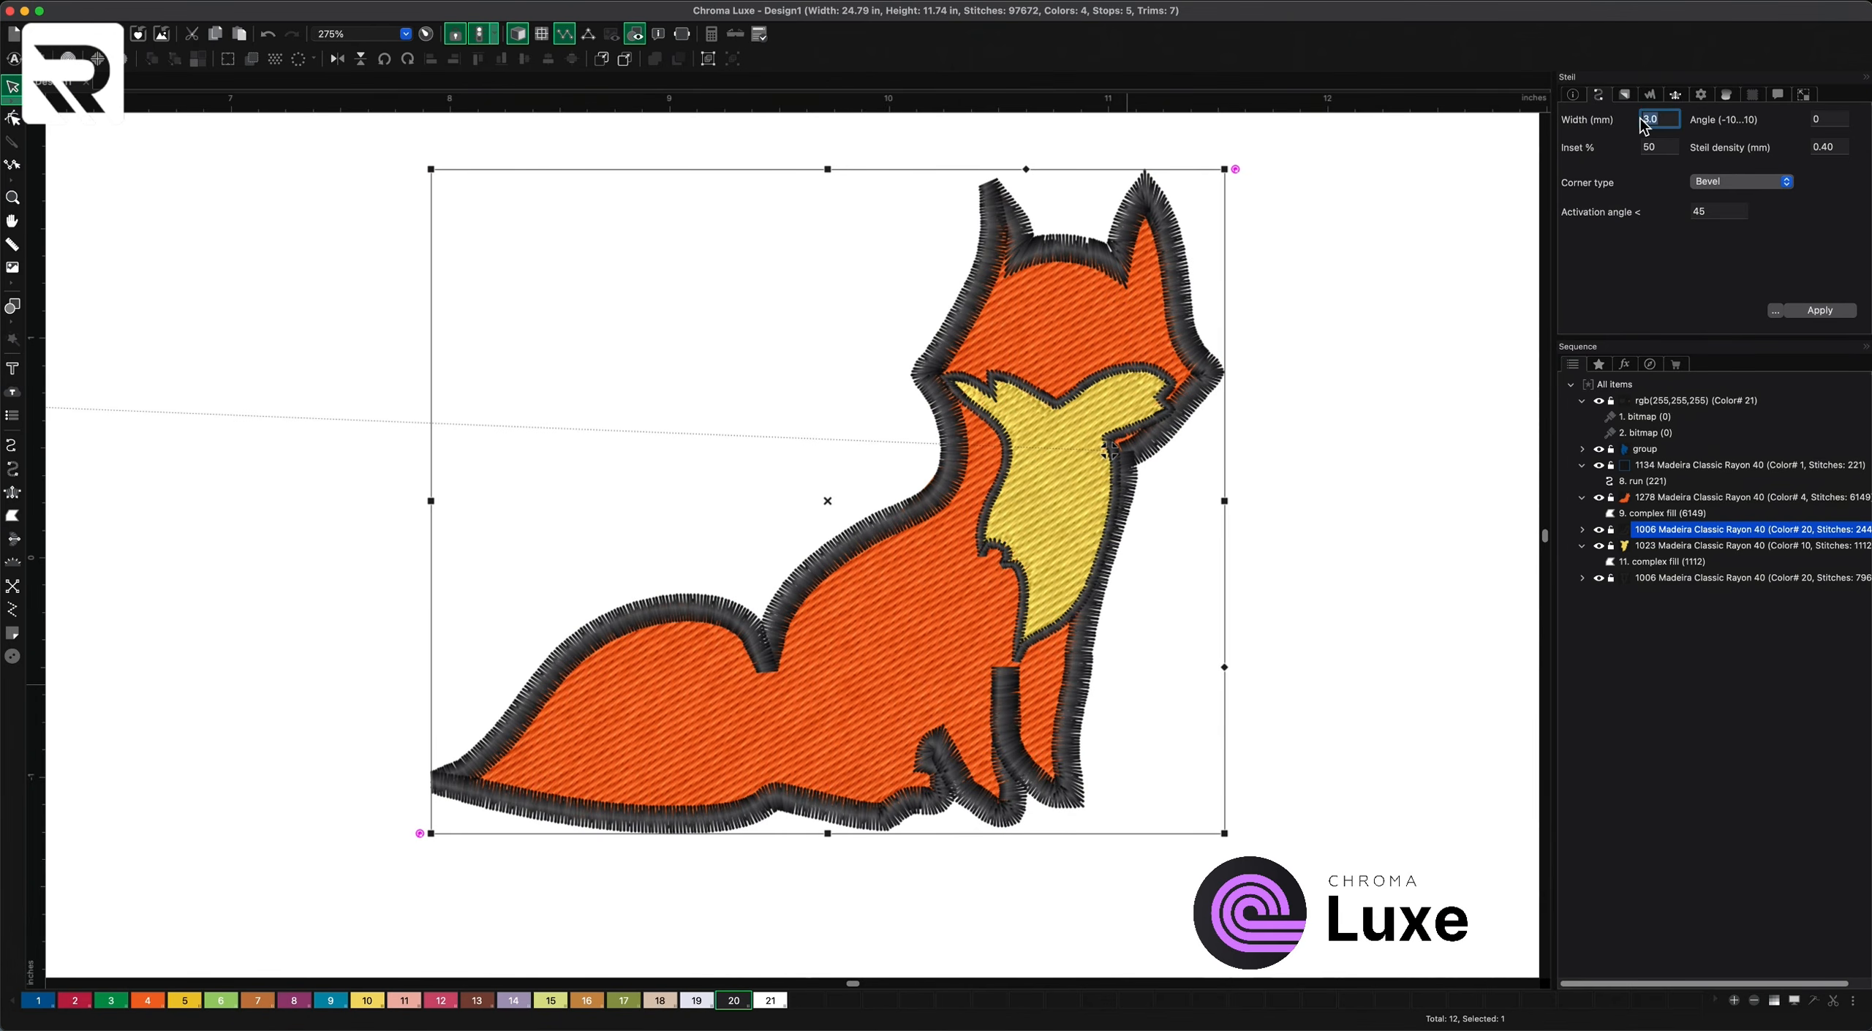
type("1")
key("Return")
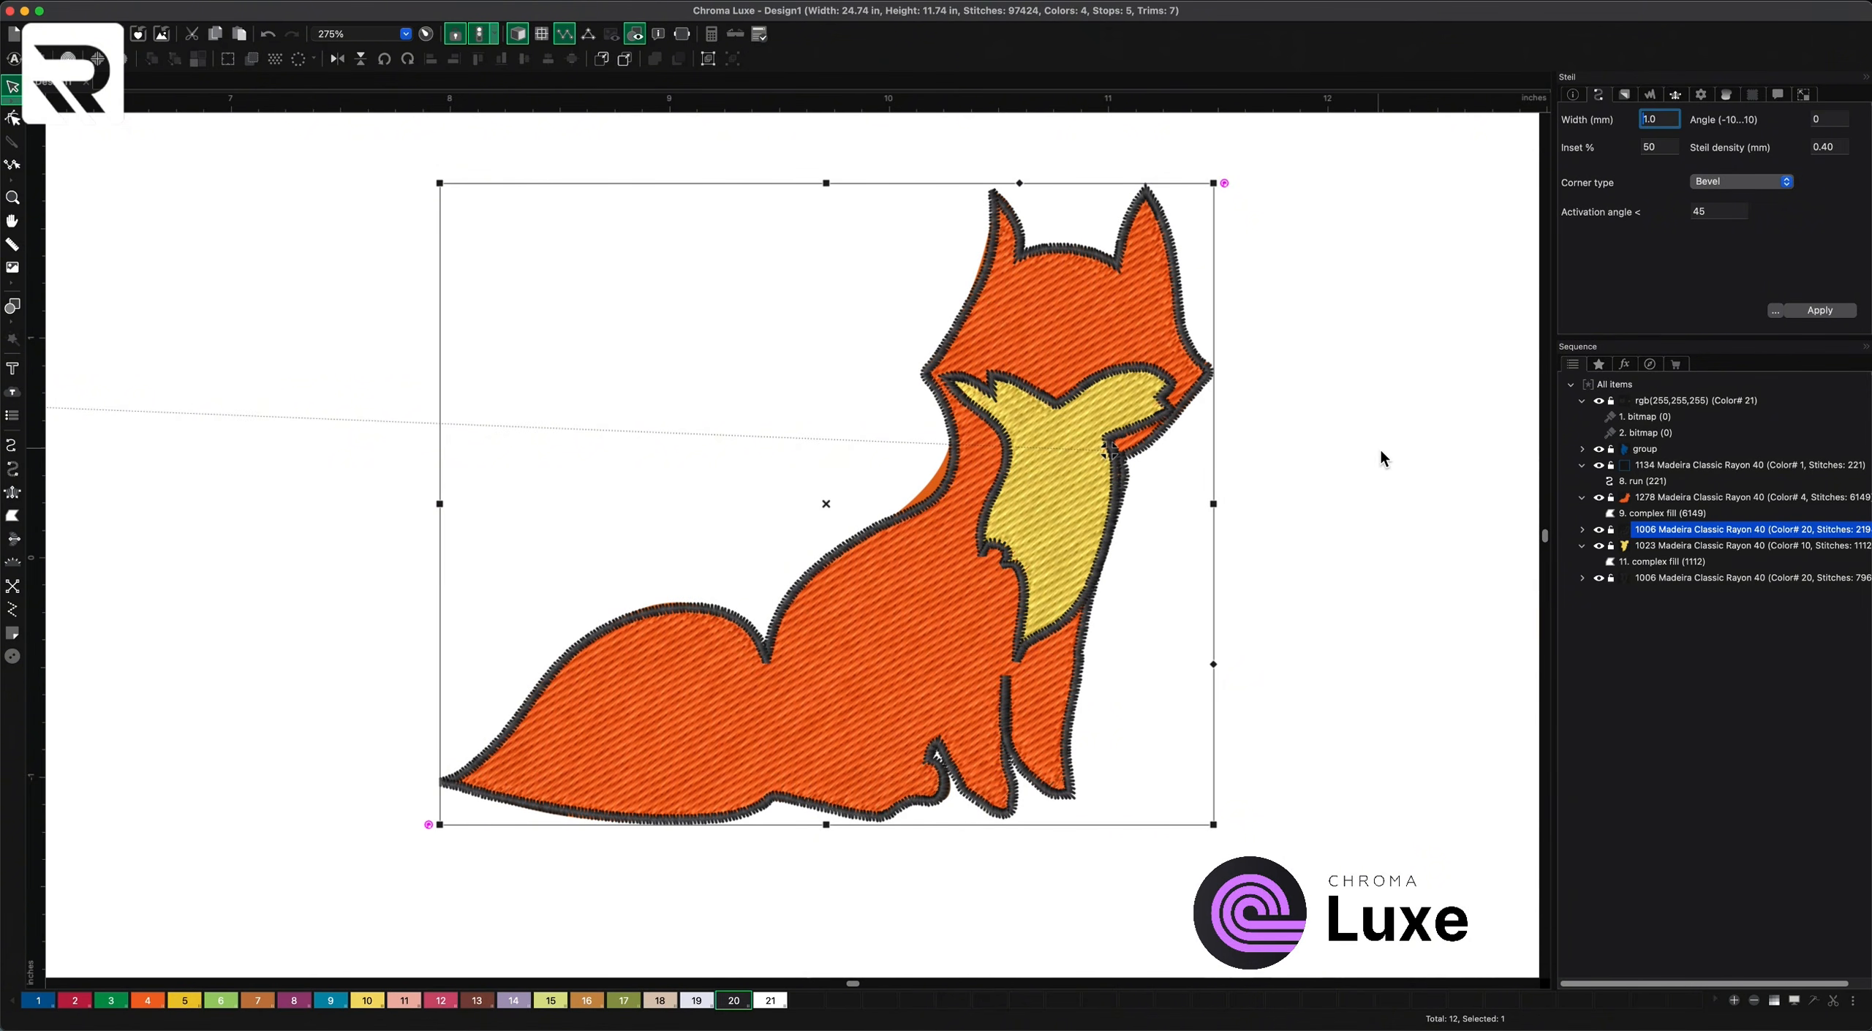
- Turn off the 3D stitch display and trace the fox's dark tail tip, including its jagged inner edge, with a Run
left_click(1596, 404)
left_click(1601, 403)
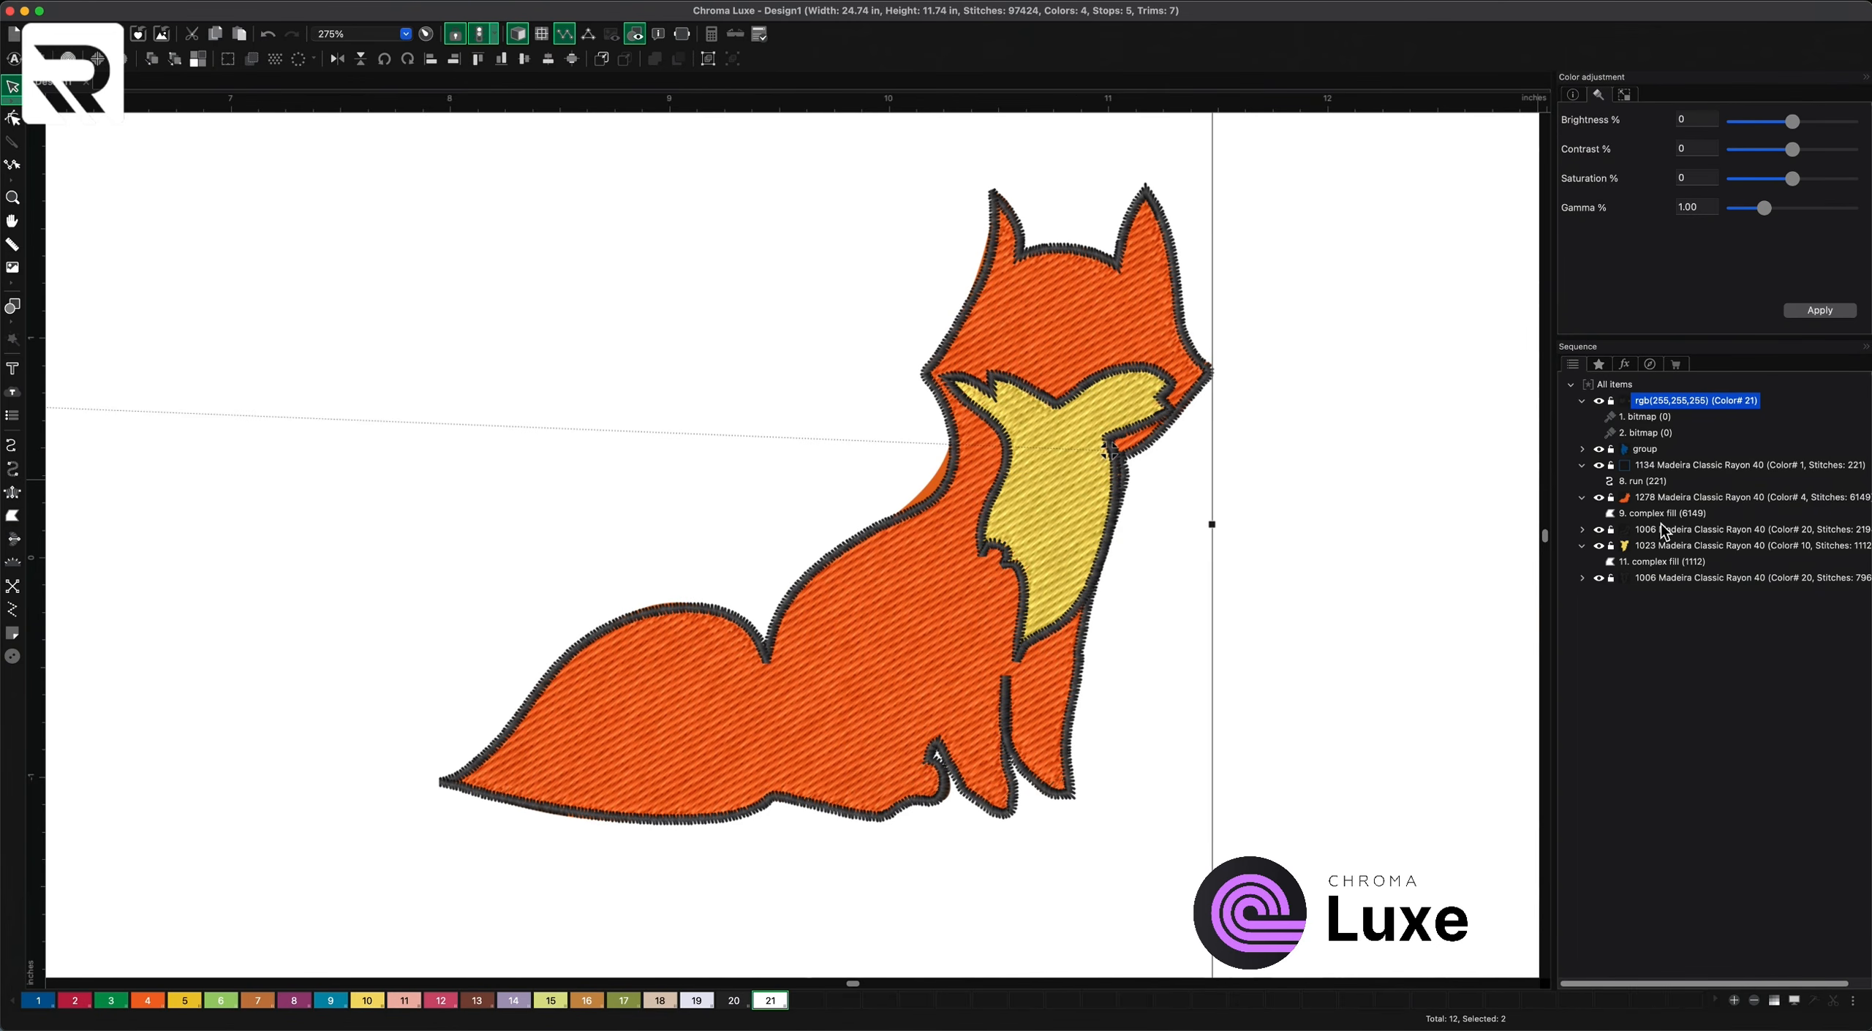
left_click(519, 34)
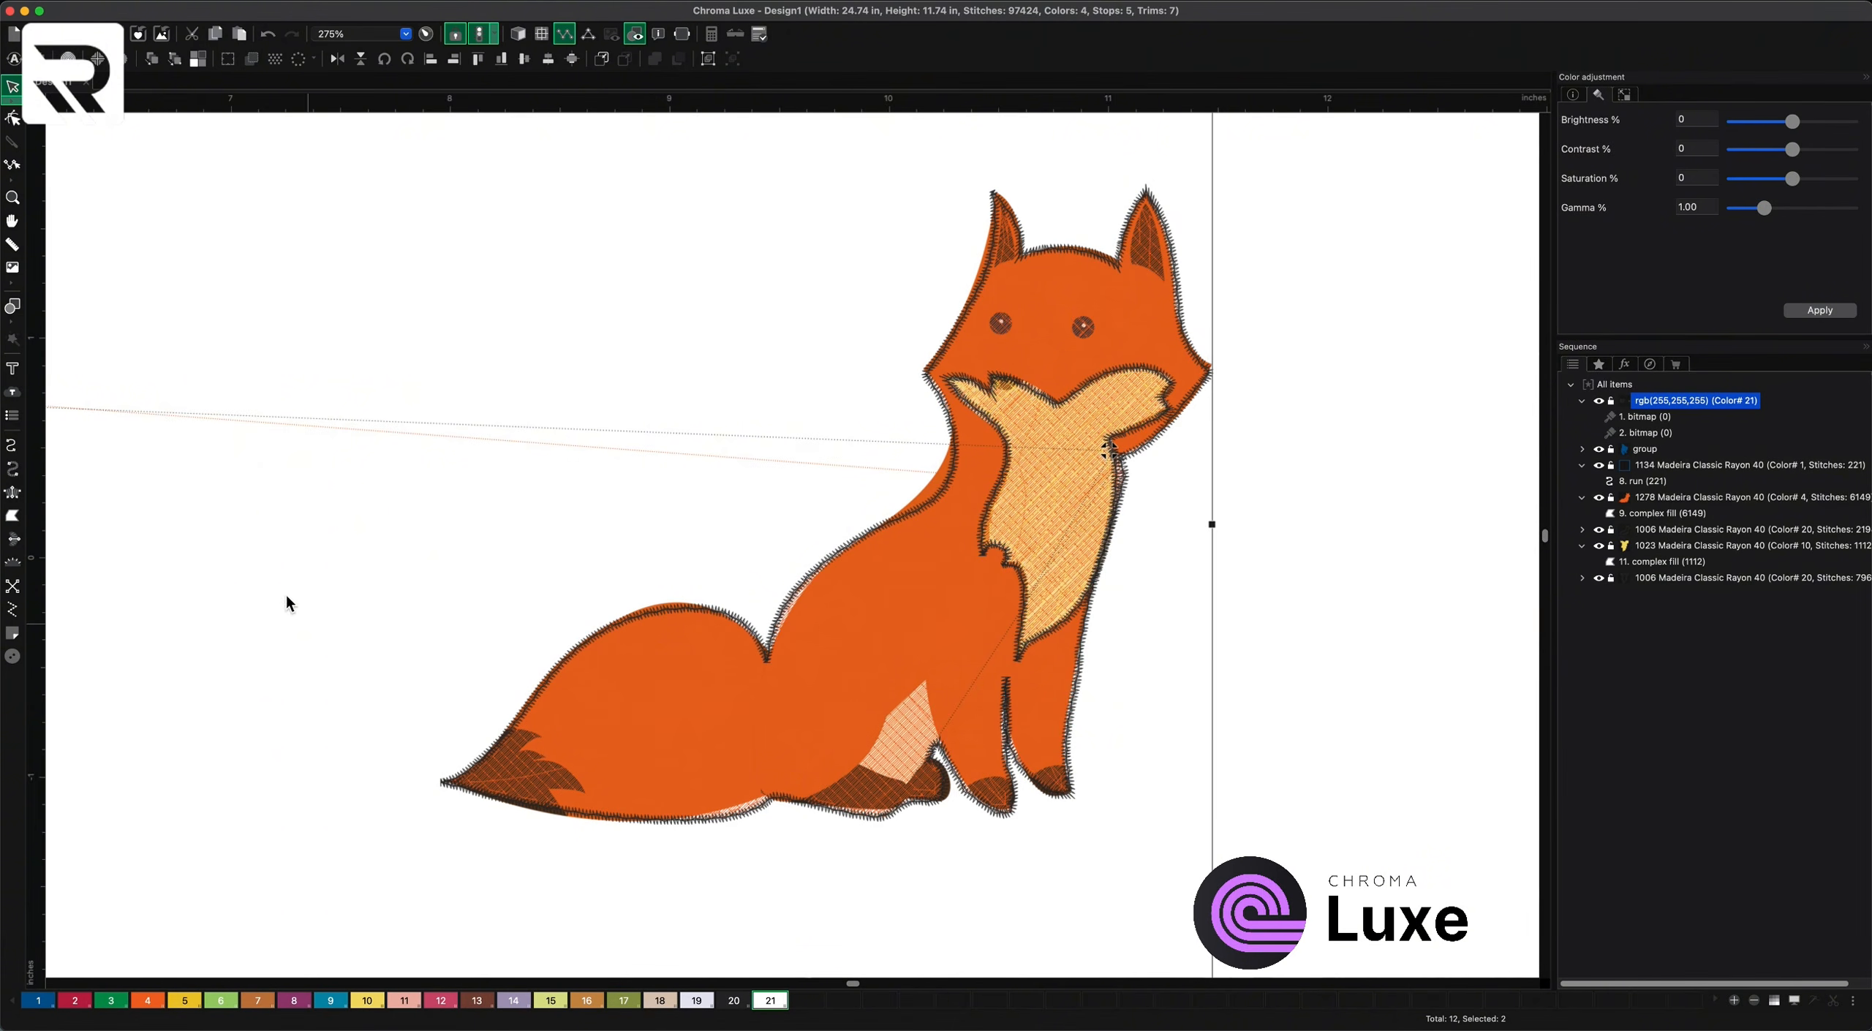
left_click(14, 445)
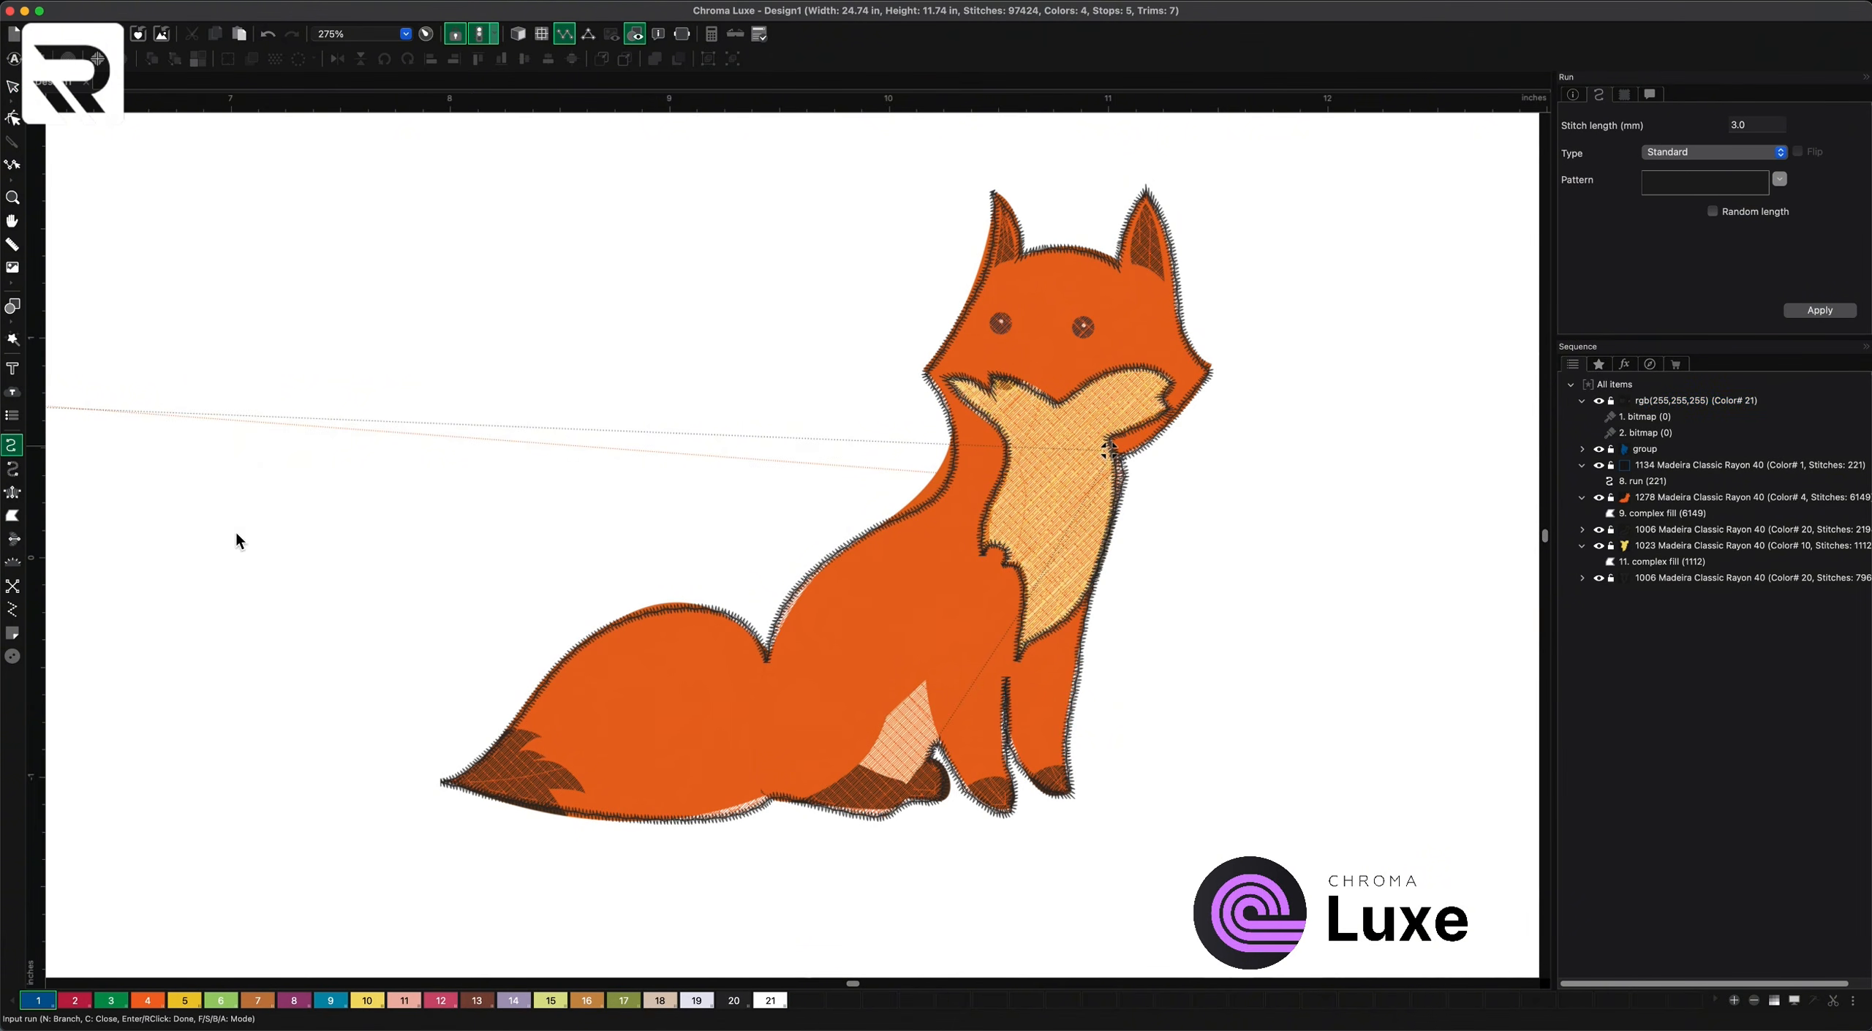
left_click(511, 728)
left_click(540, 735)
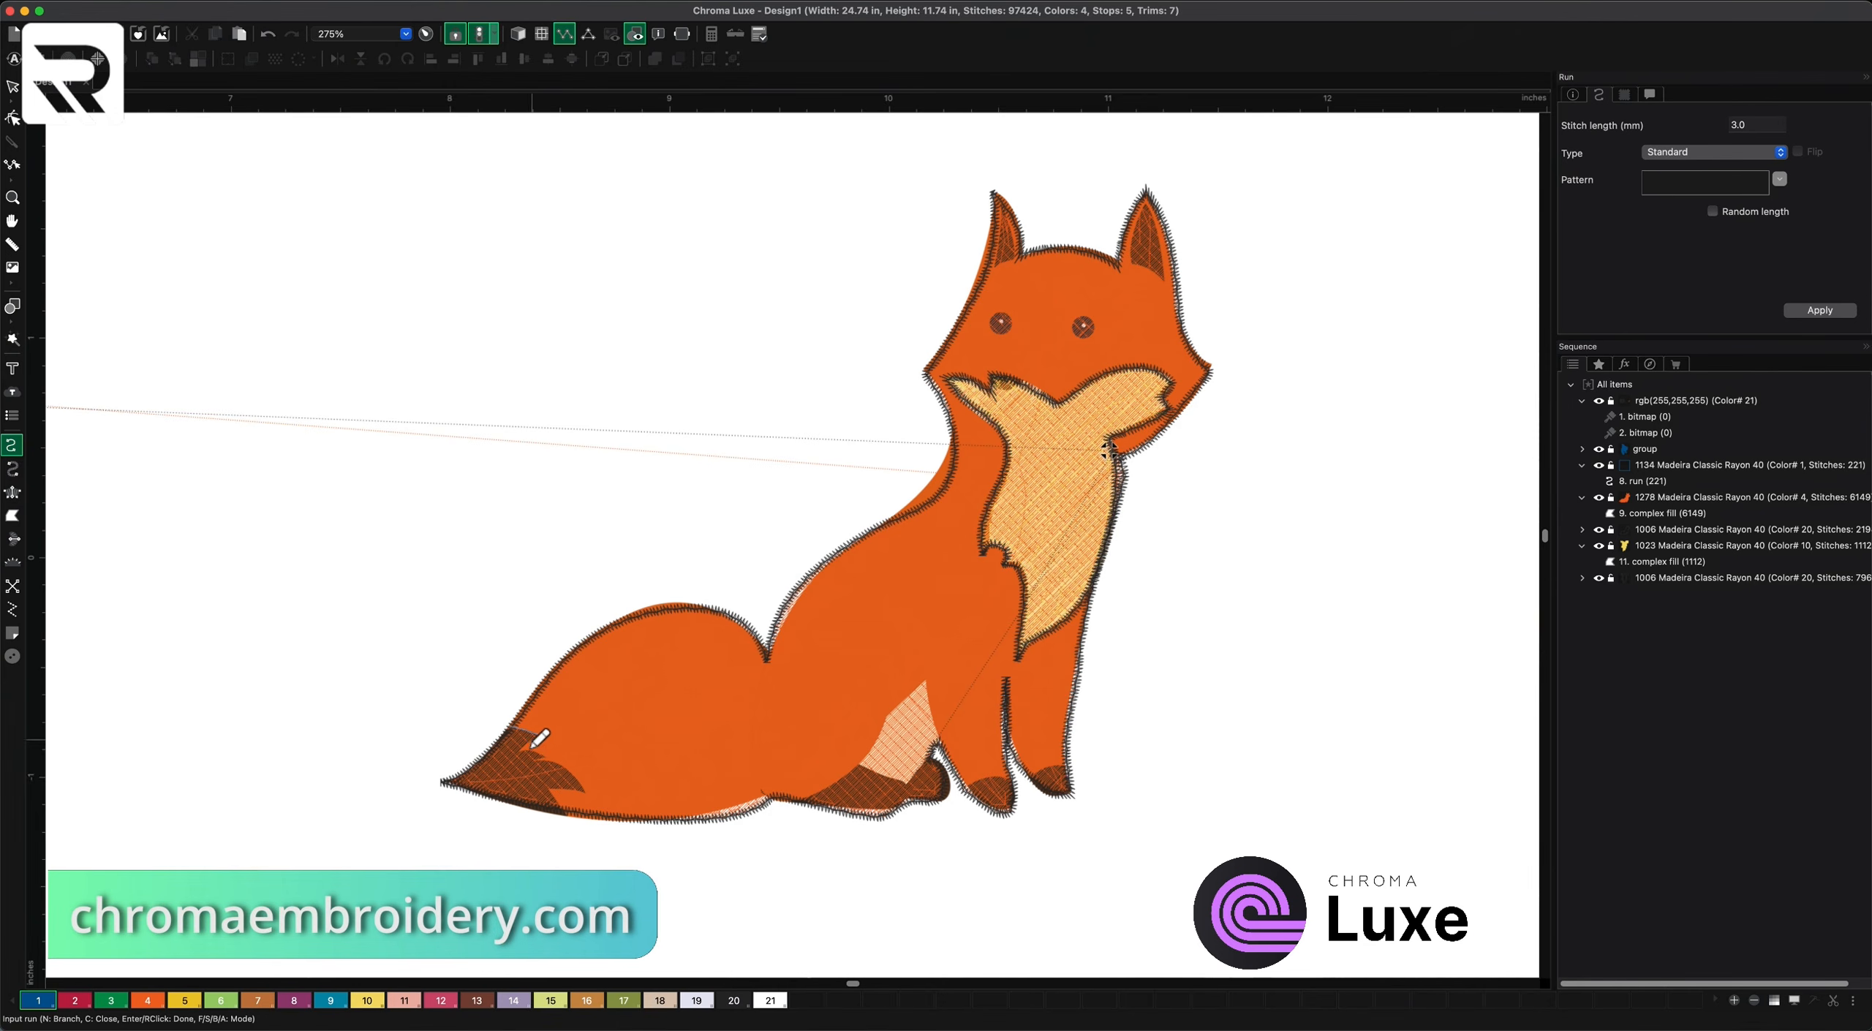
left_click(518, 753)
left_click(543, 758)
left_click(532, 762)
left_click(568, 768)
left_click(585, 791)
left_click(551, 789)
left_click(564, 812)
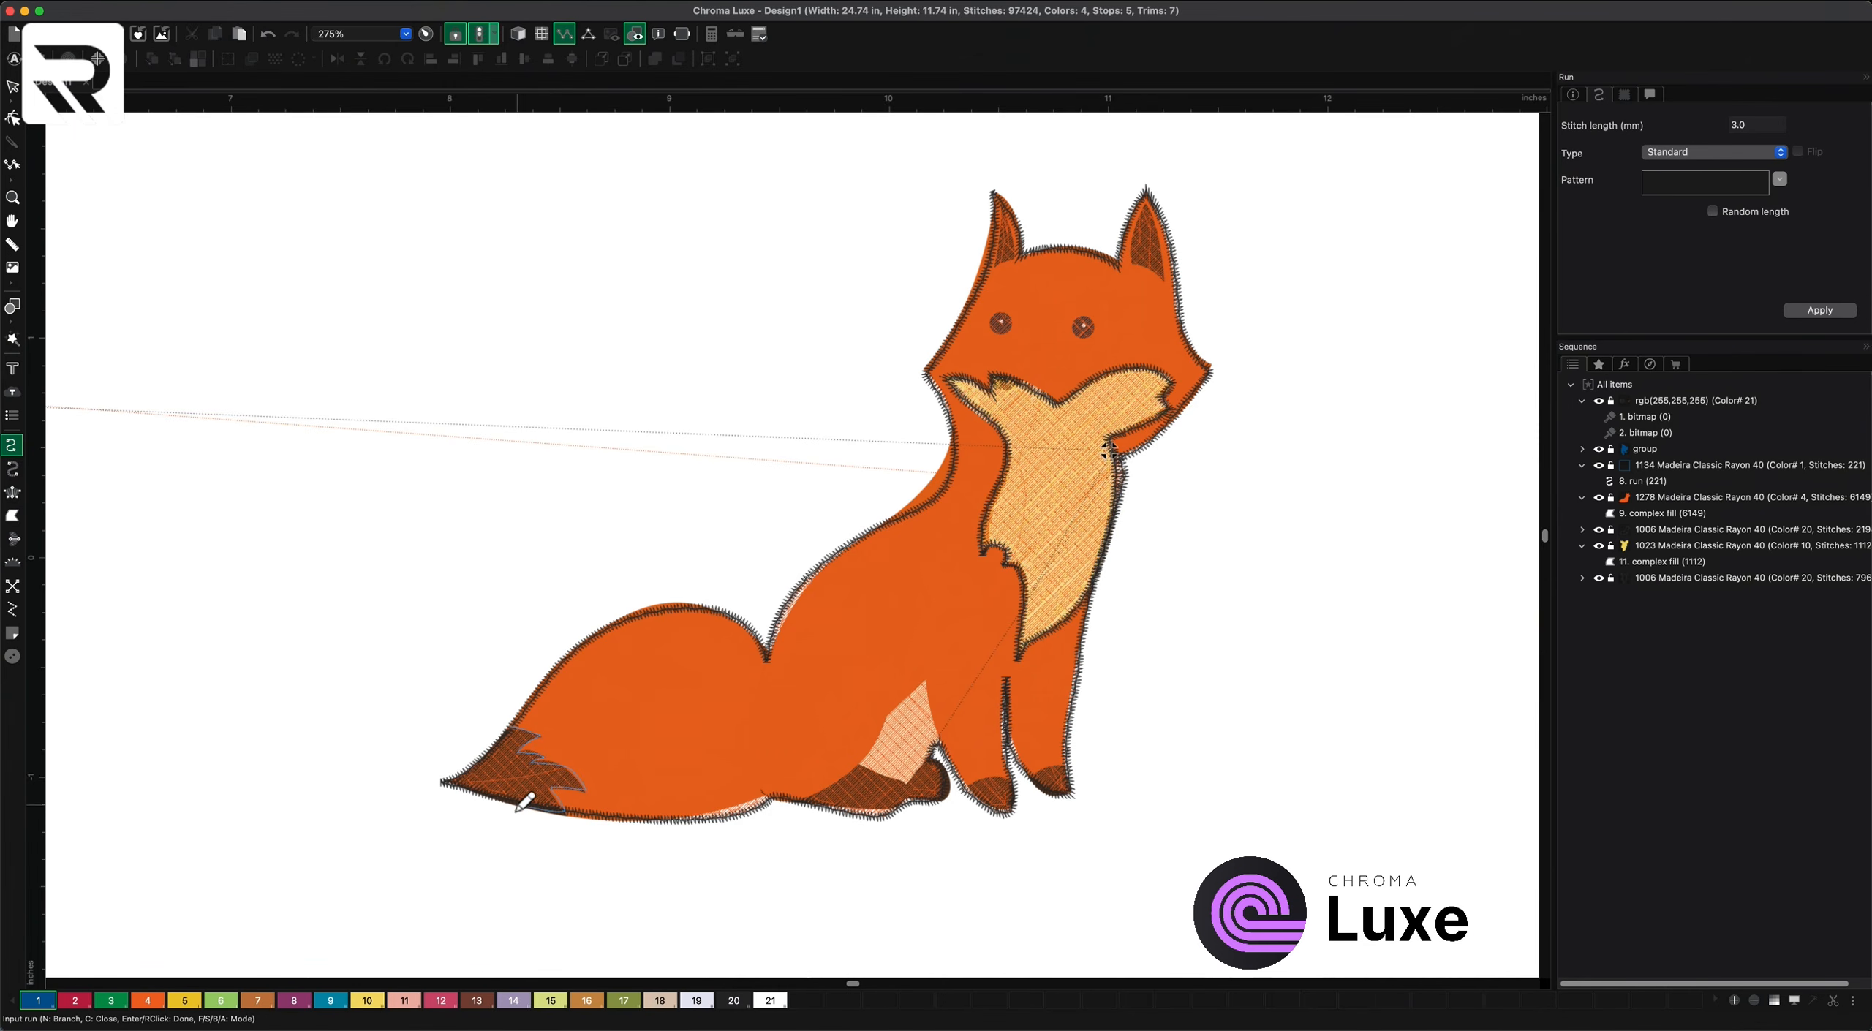
left_click(443, 782)
key("Return")
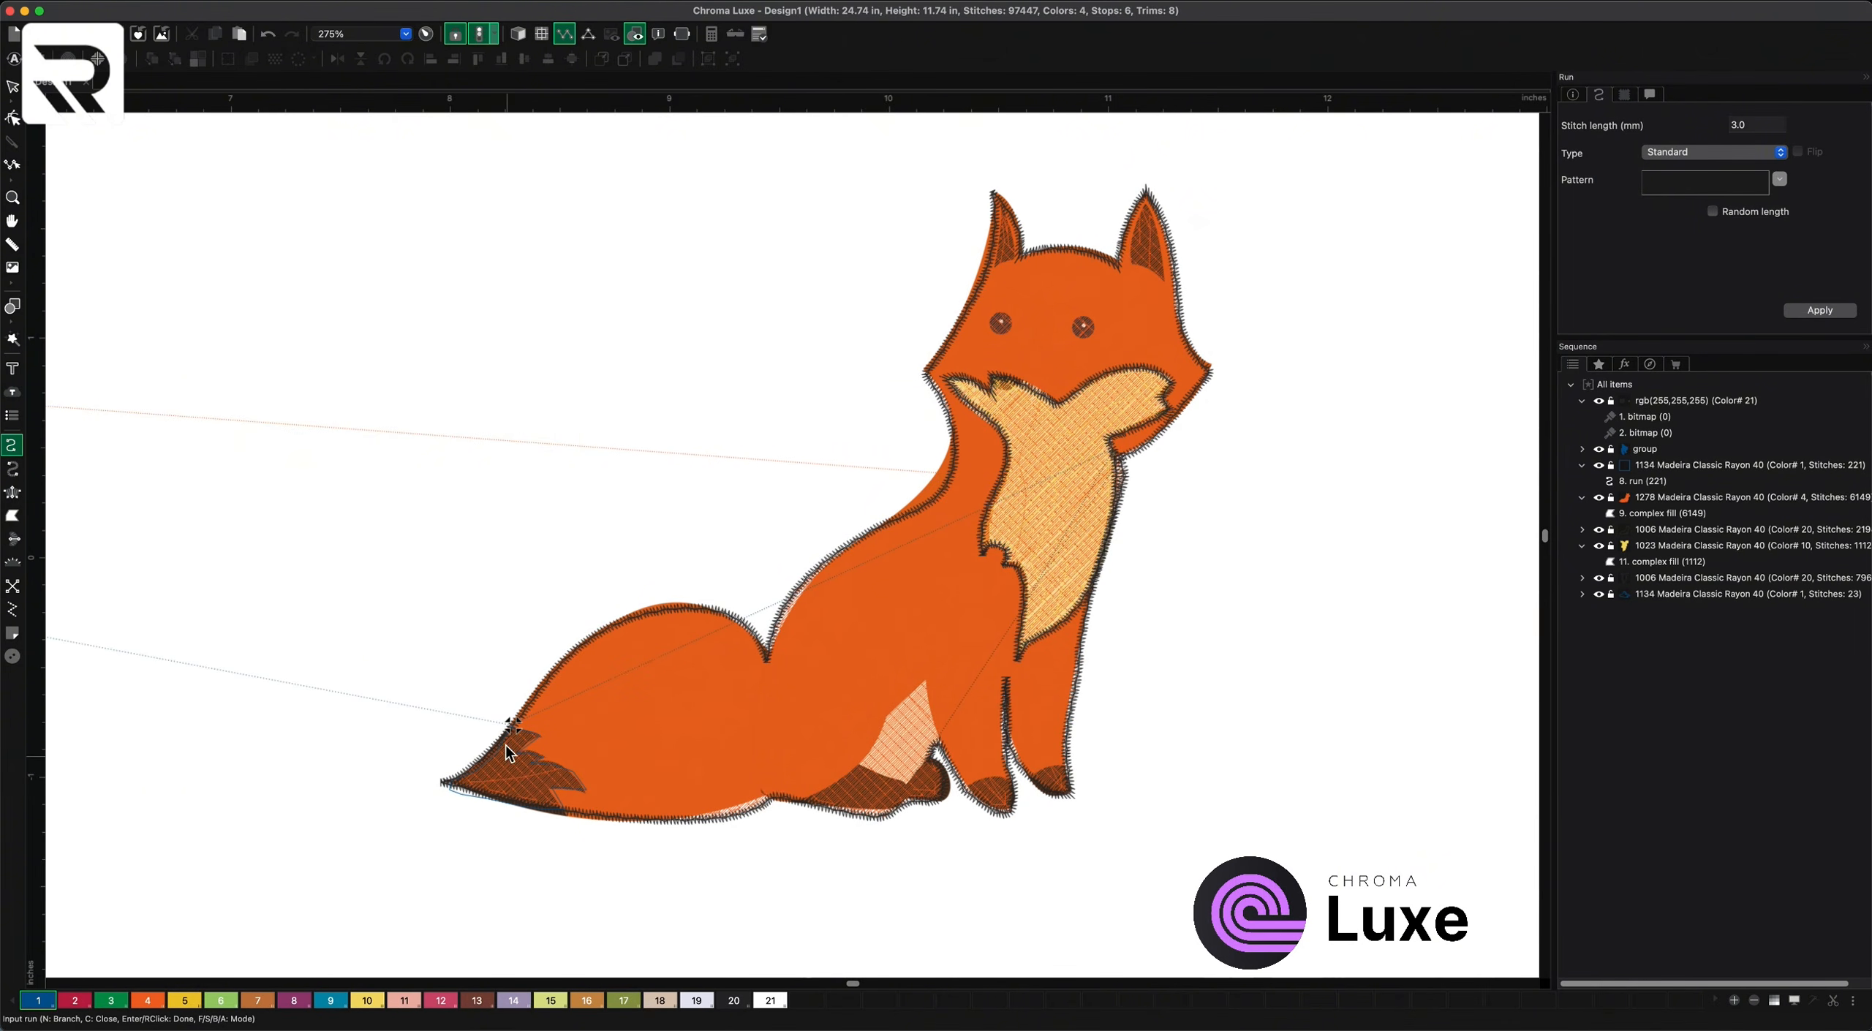
key("Escape")
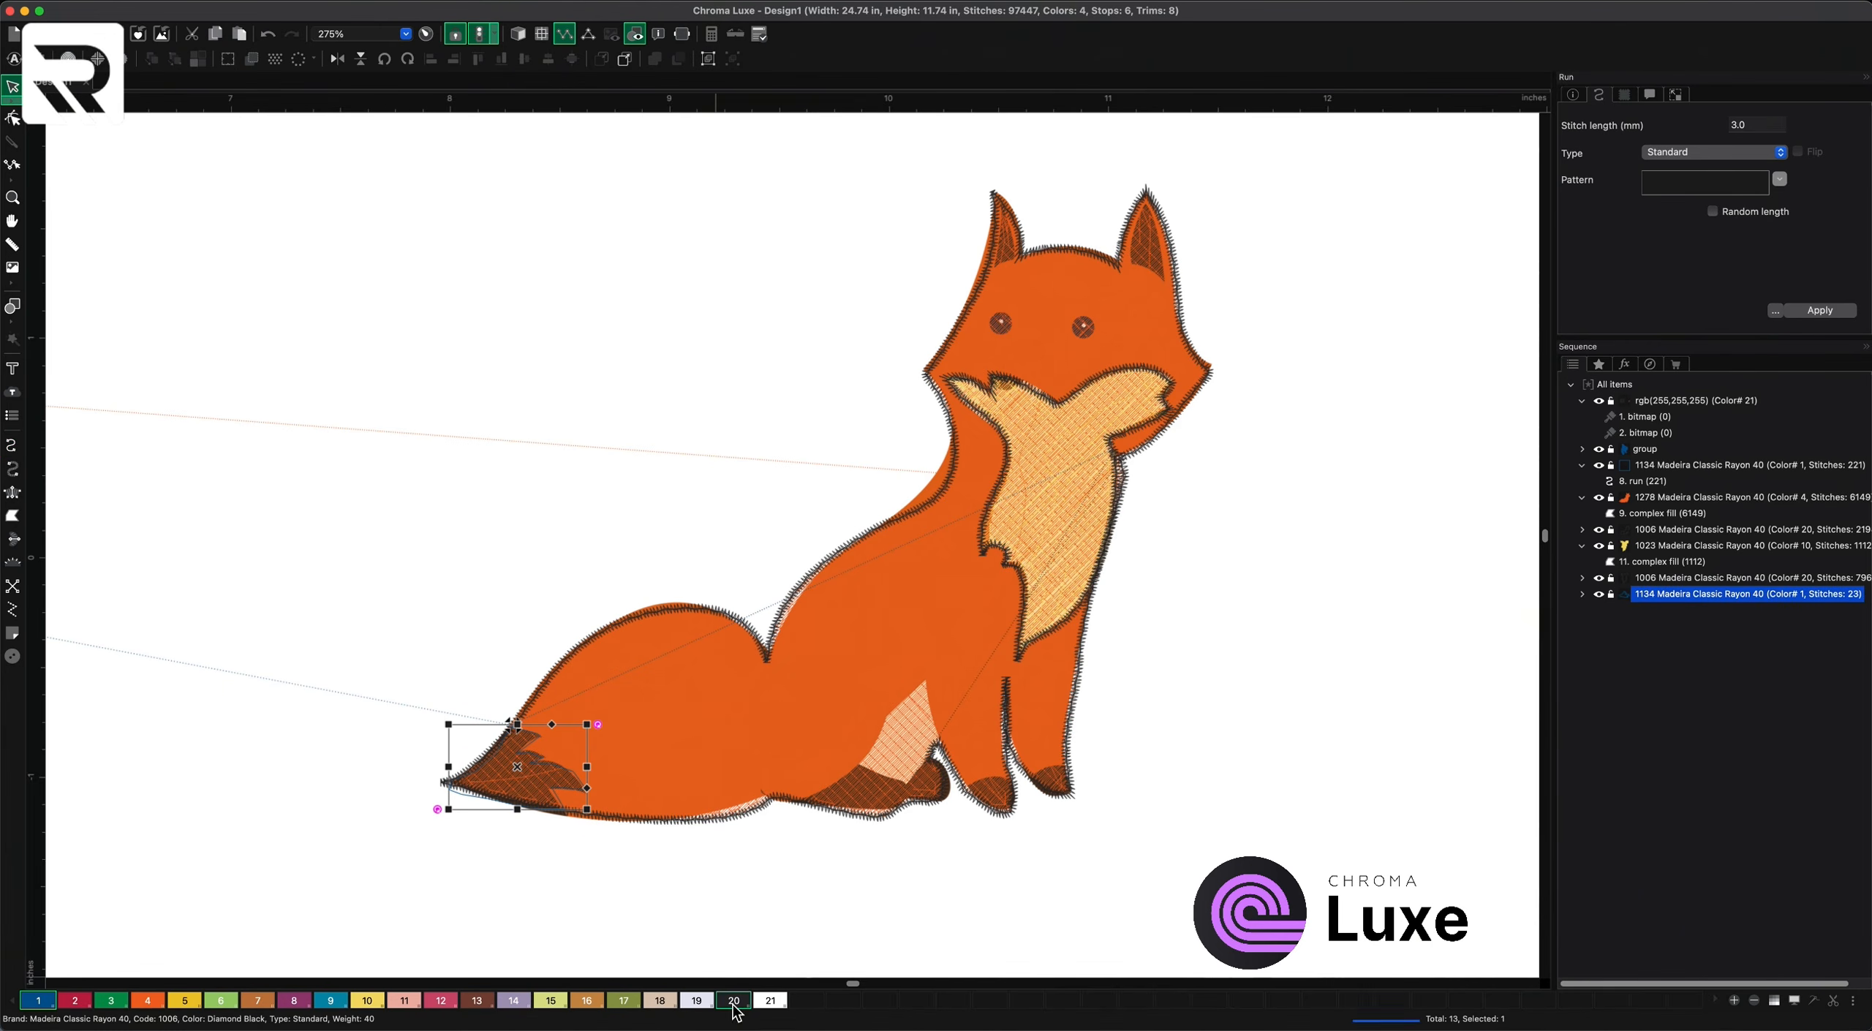
- Assign the tail tip run the black thread, Color# 20, and convert it to Complex Fill
left_click(734, 1000)
right_click(527, 790)
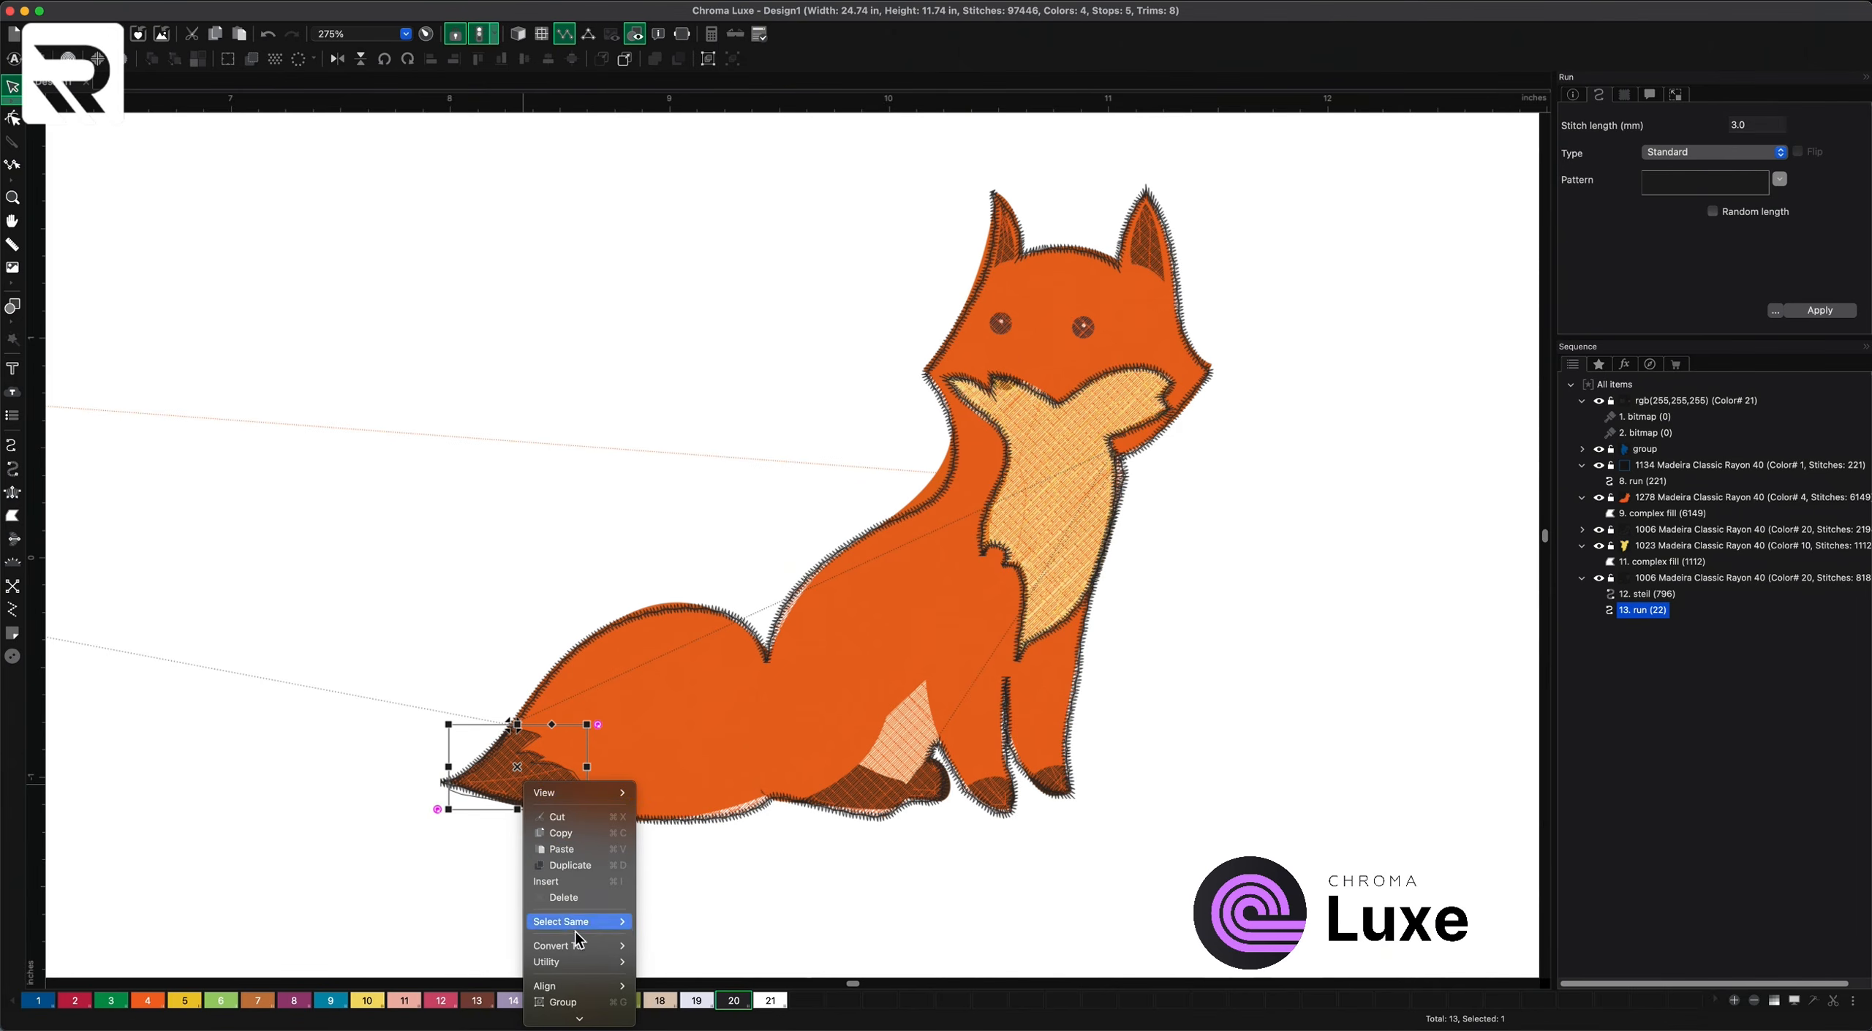
mouse_move(577, 946)
left_click(649, 959)
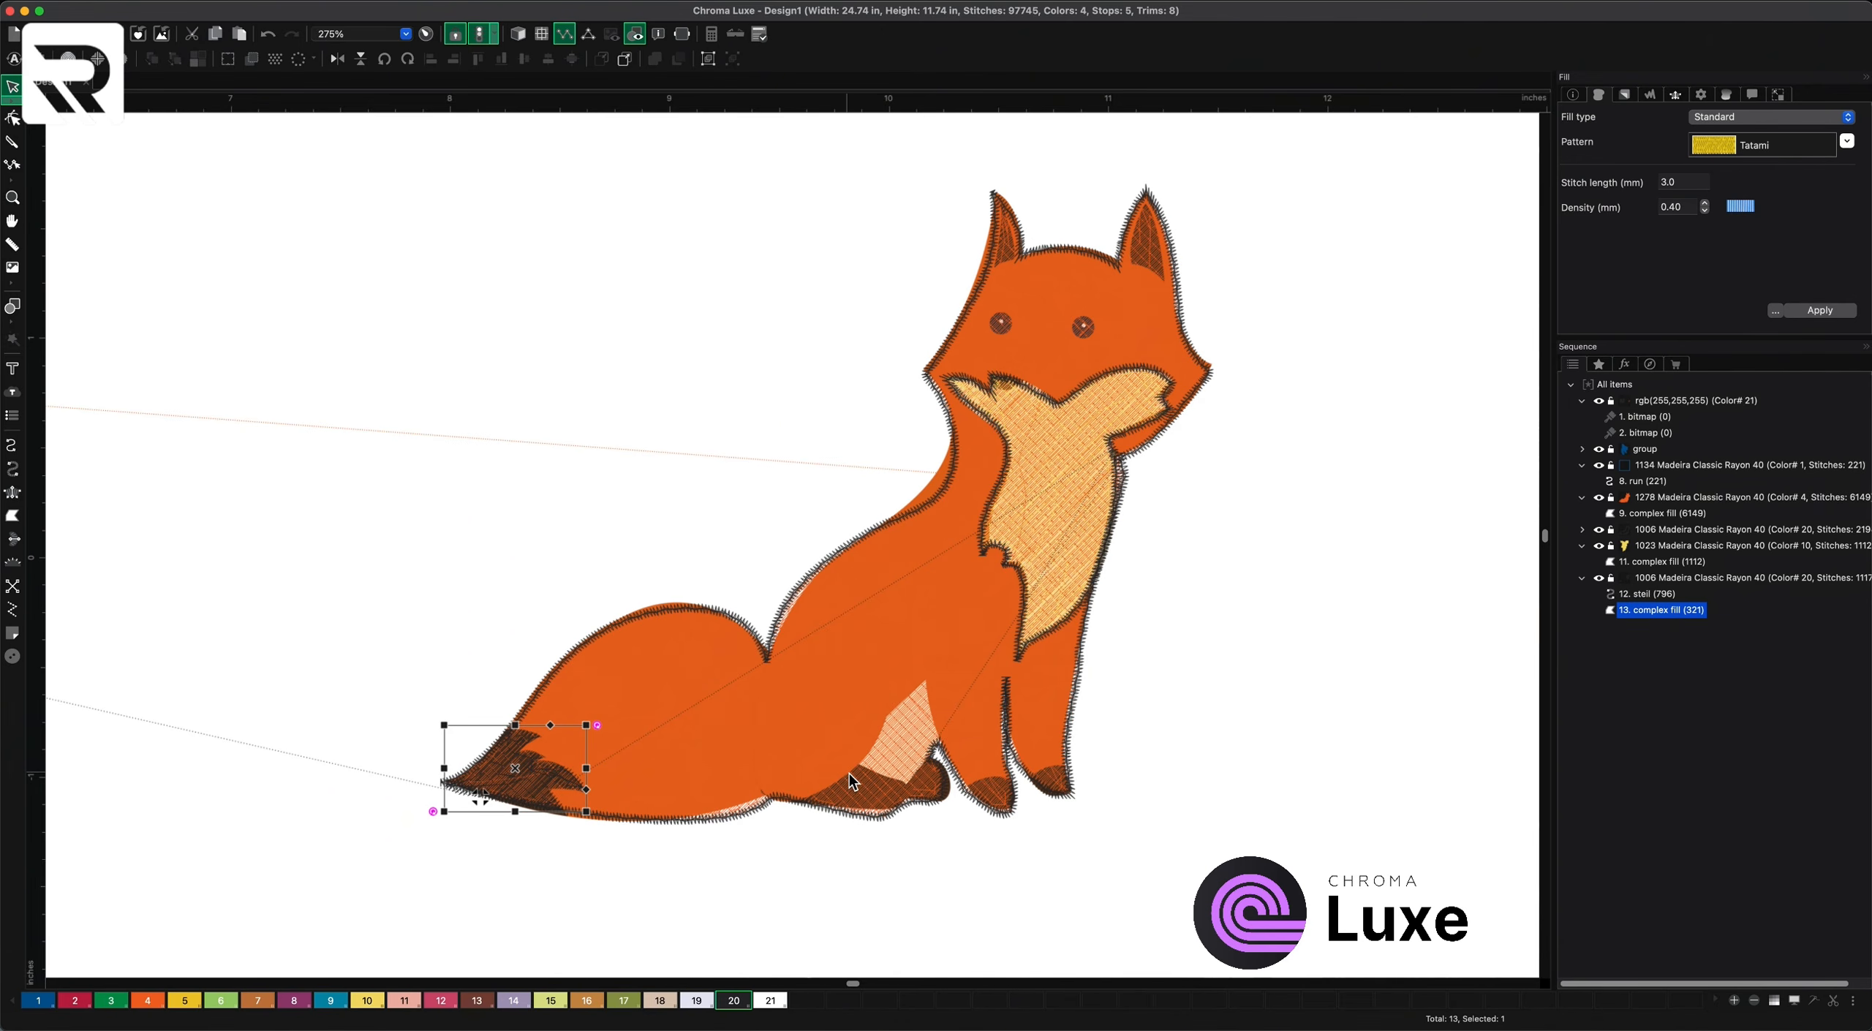
- Examine the whole fox design with its stitches rendered in 3D
scroll(869, 768, "down", 5)
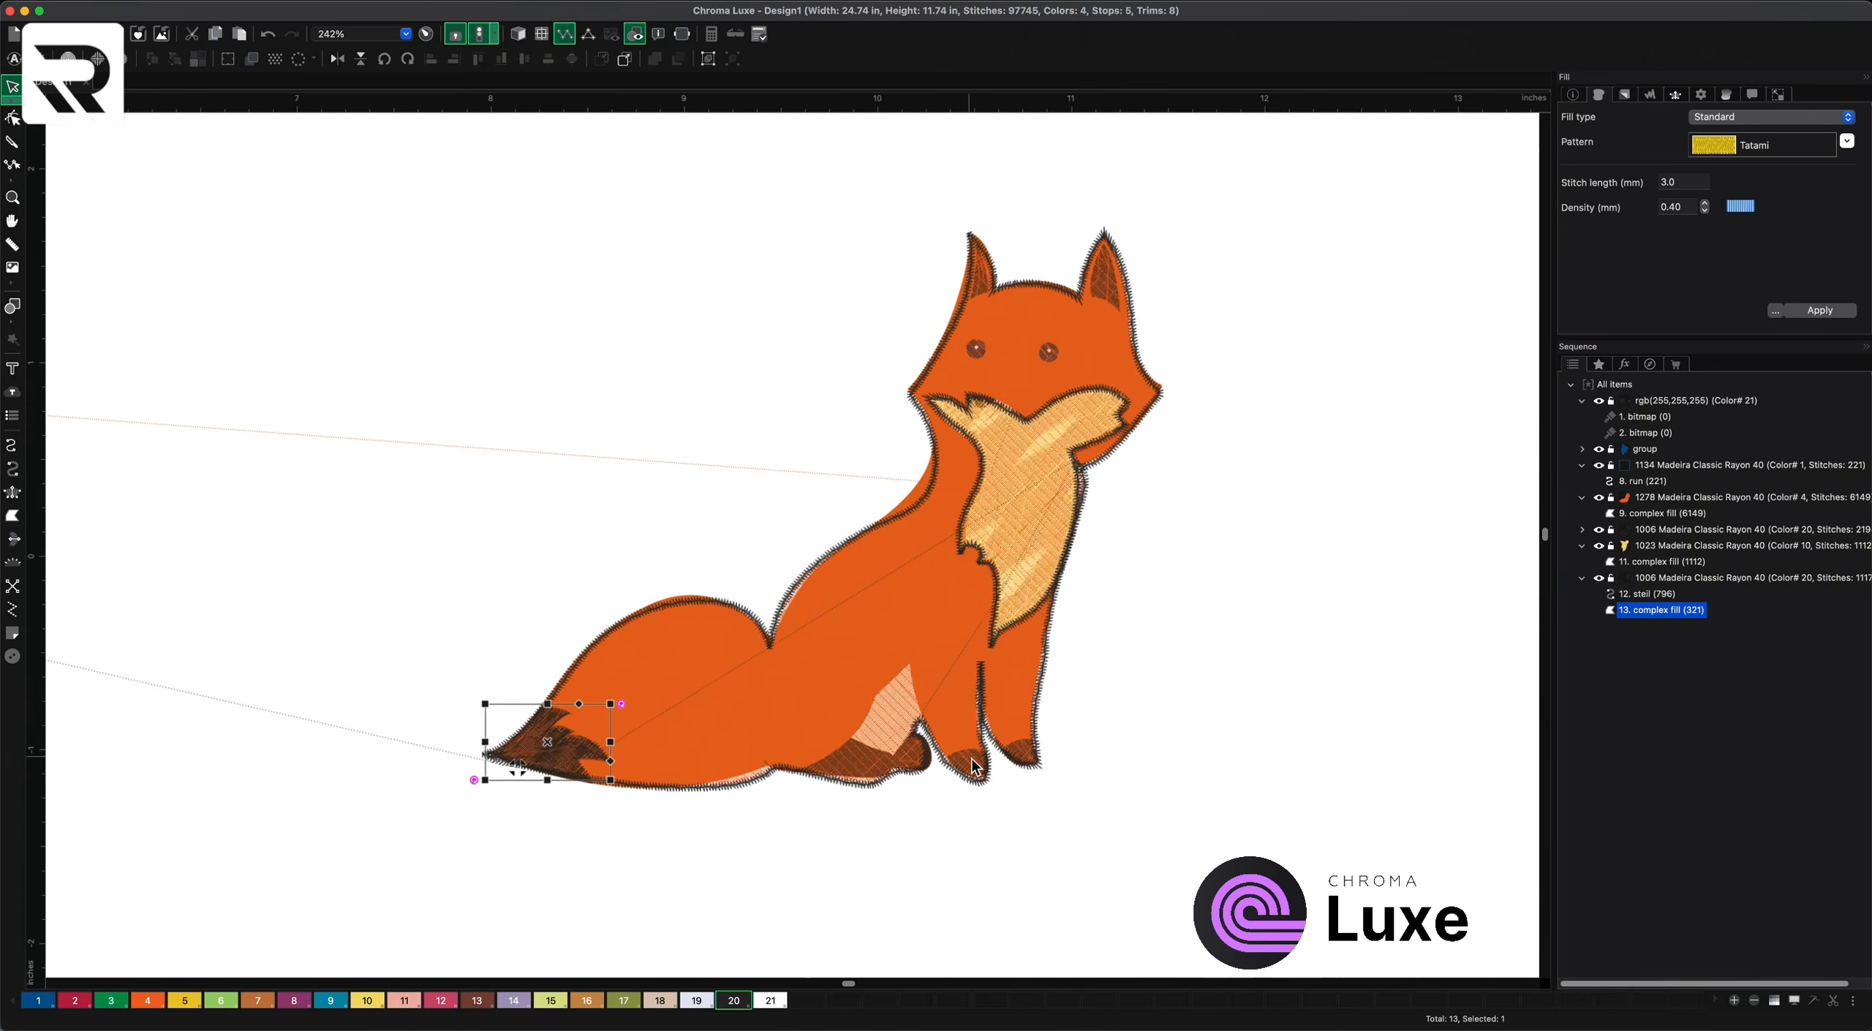
scroll(950, 753, "down", 2)
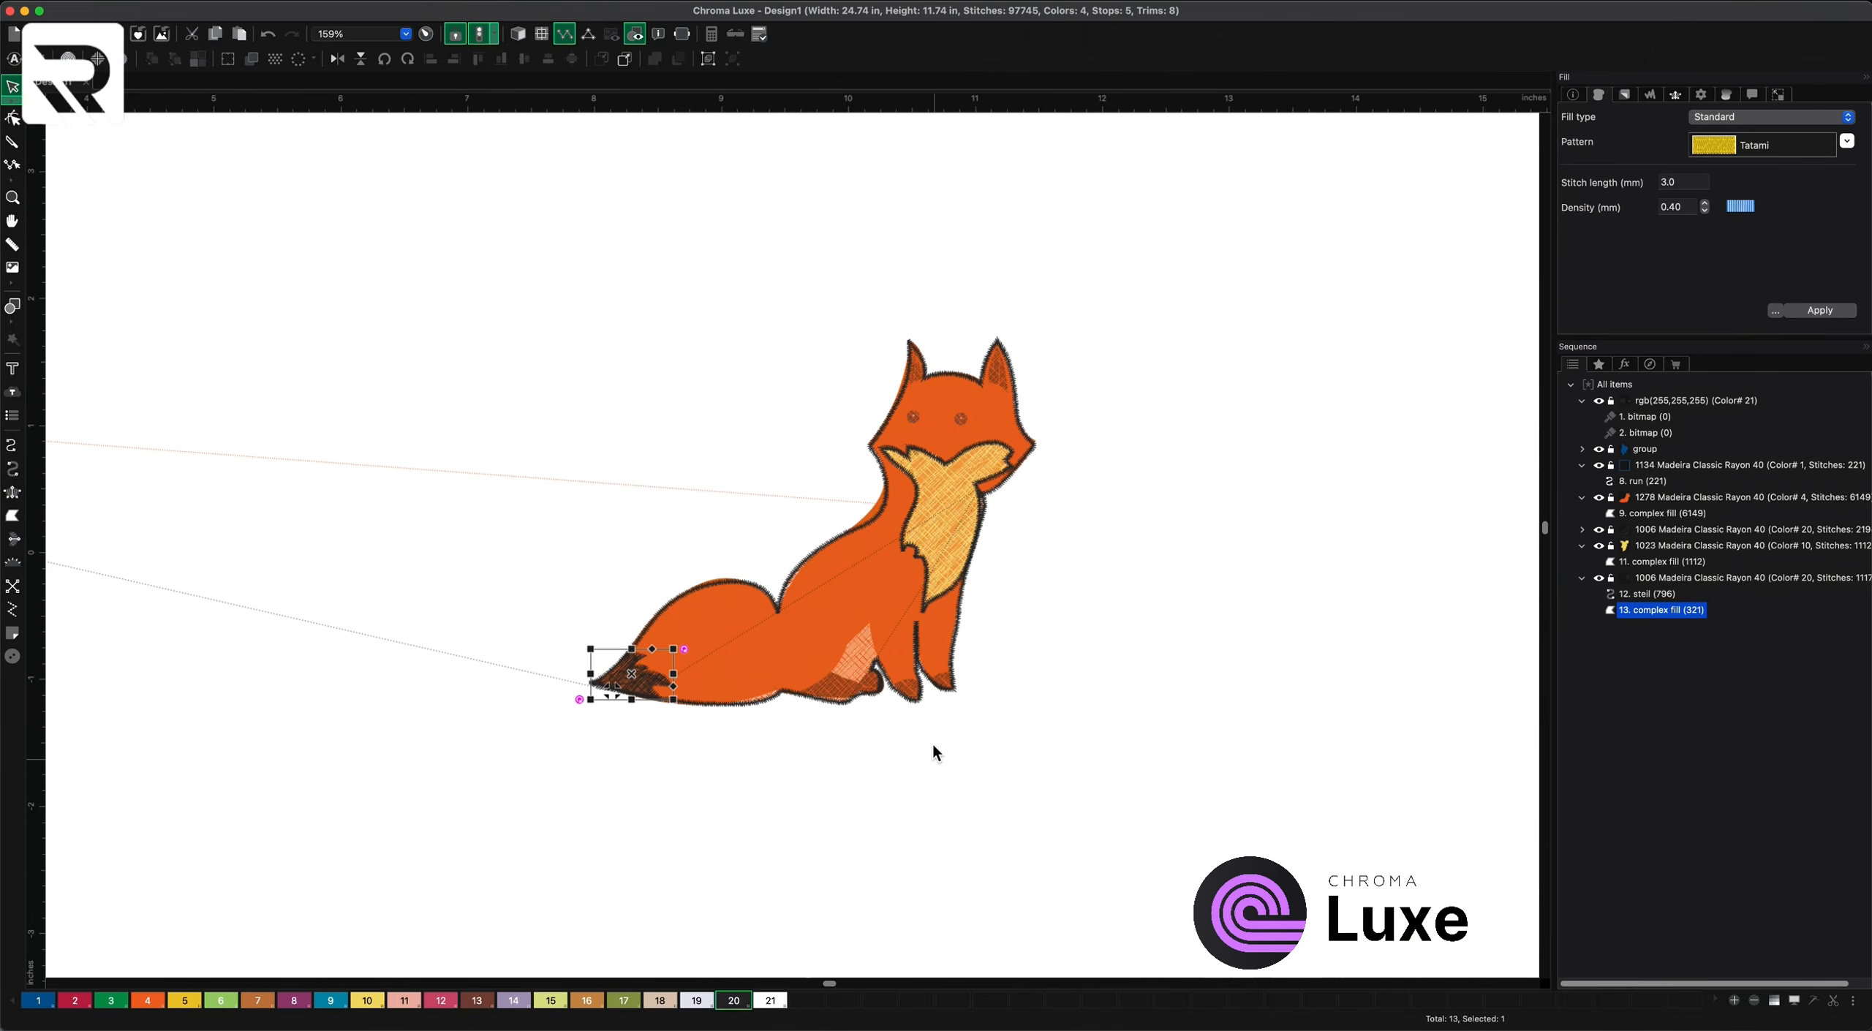
left_click(517, 34)
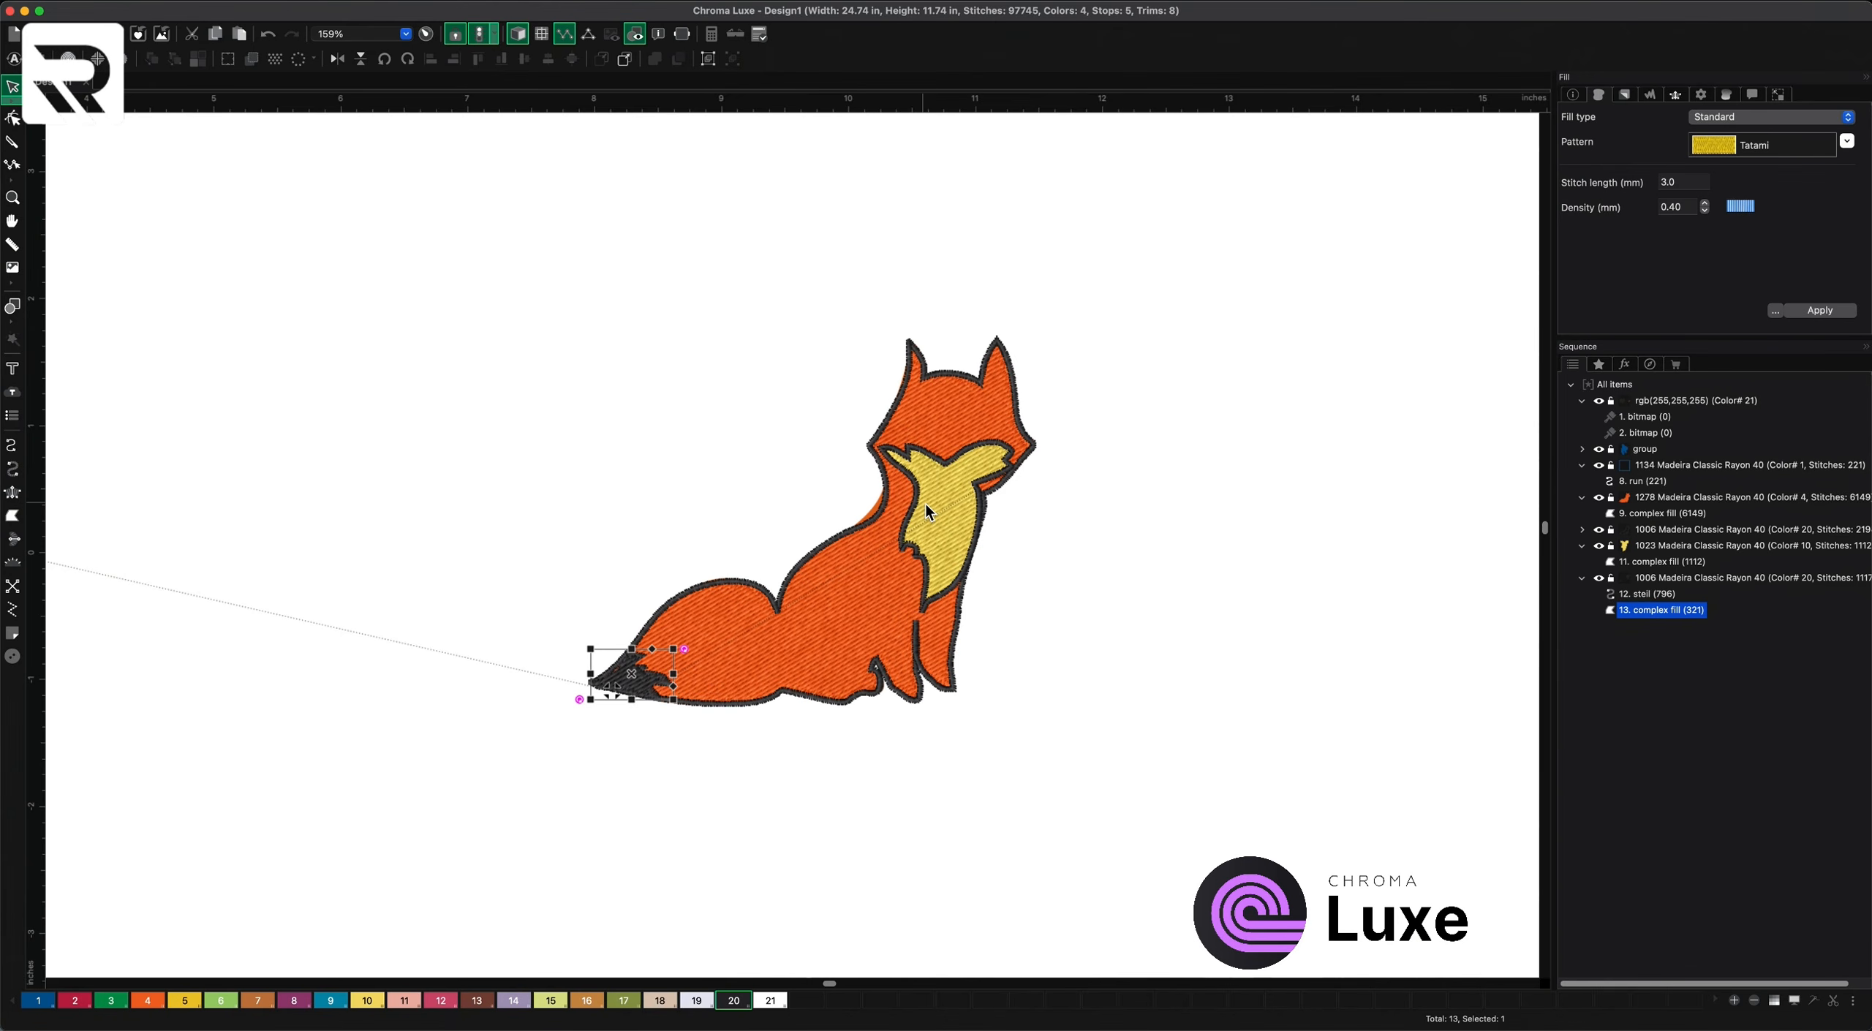
scroll(924, 503, "up", 5)
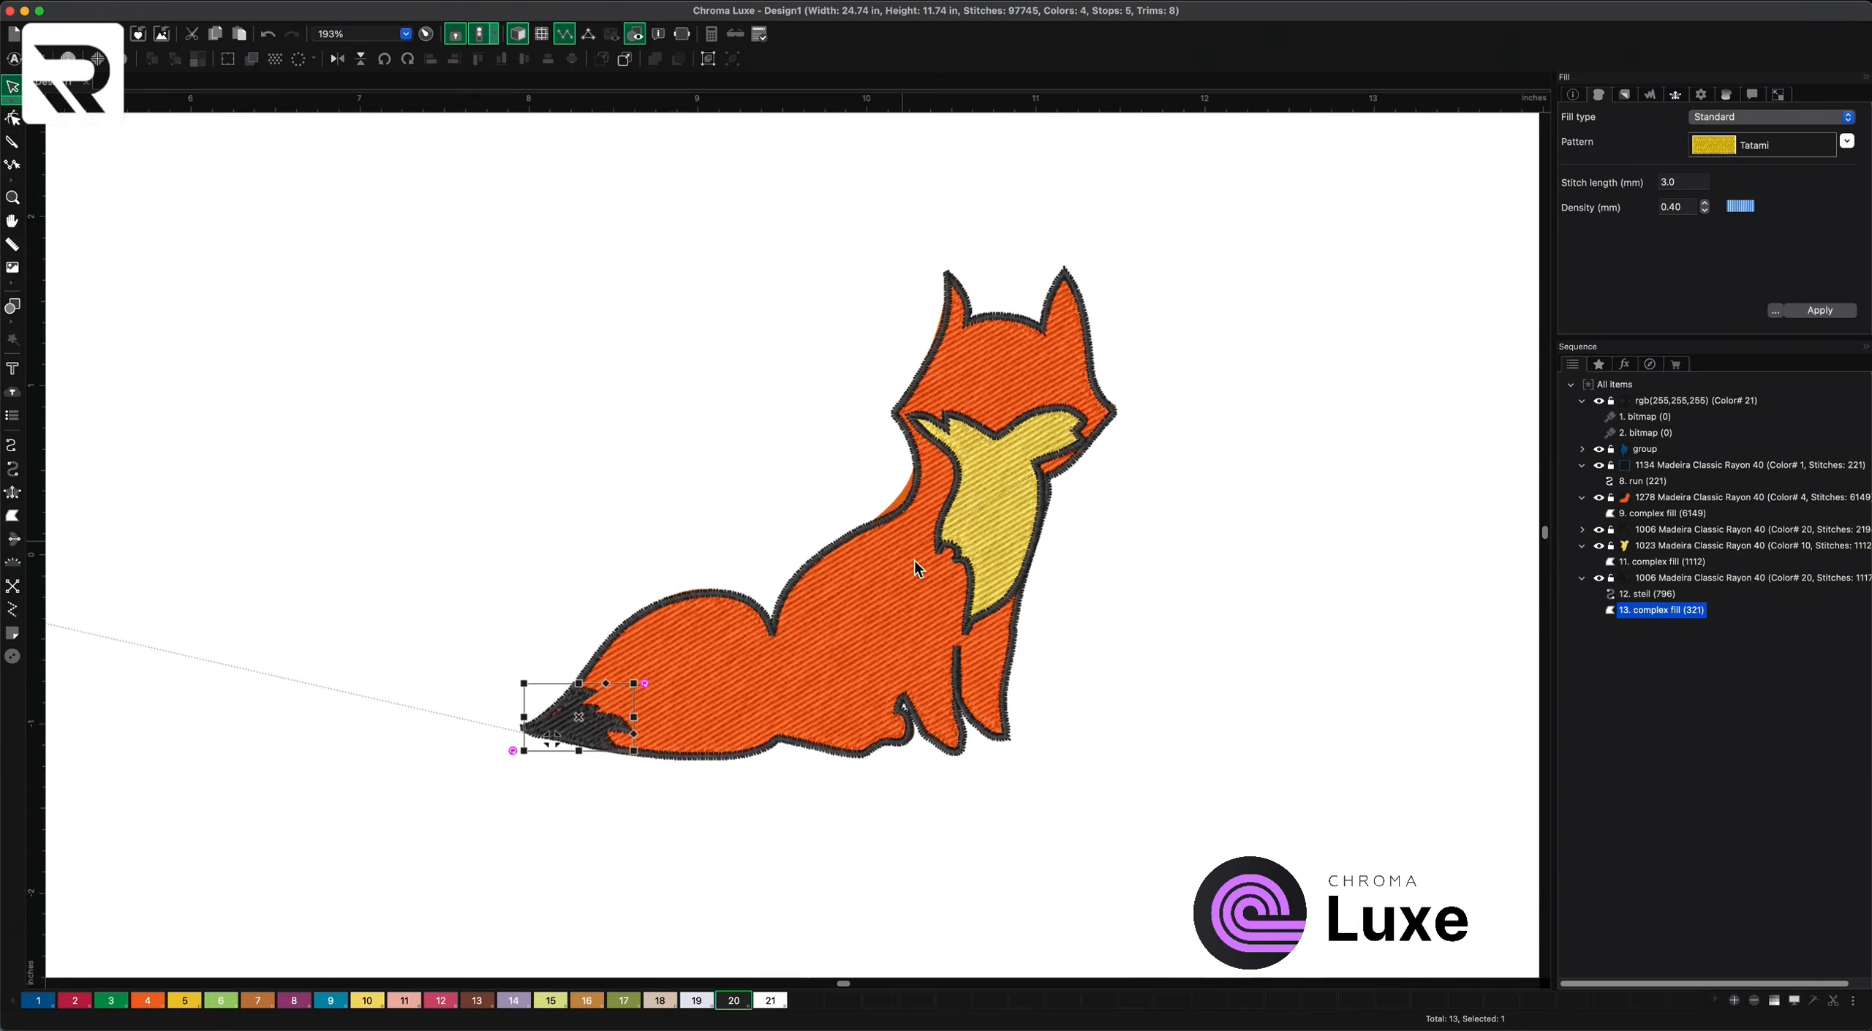
scroll(915, 570, "down", 5)
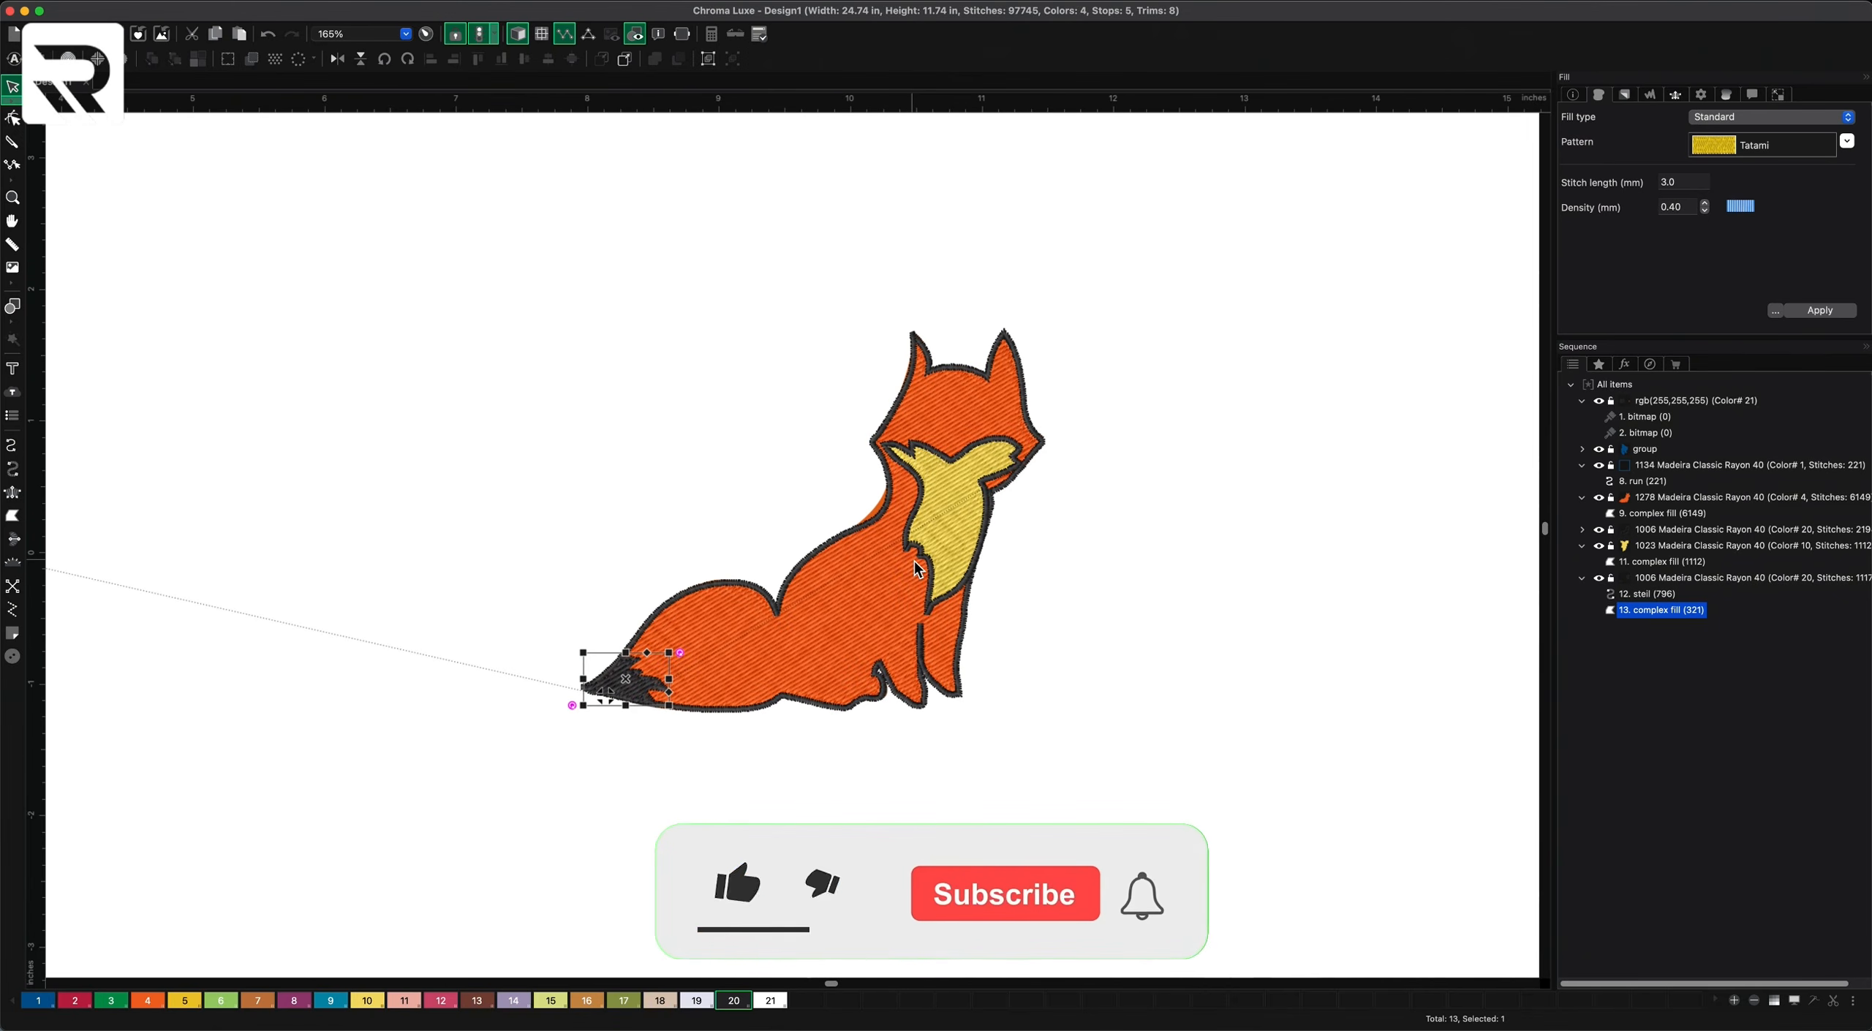